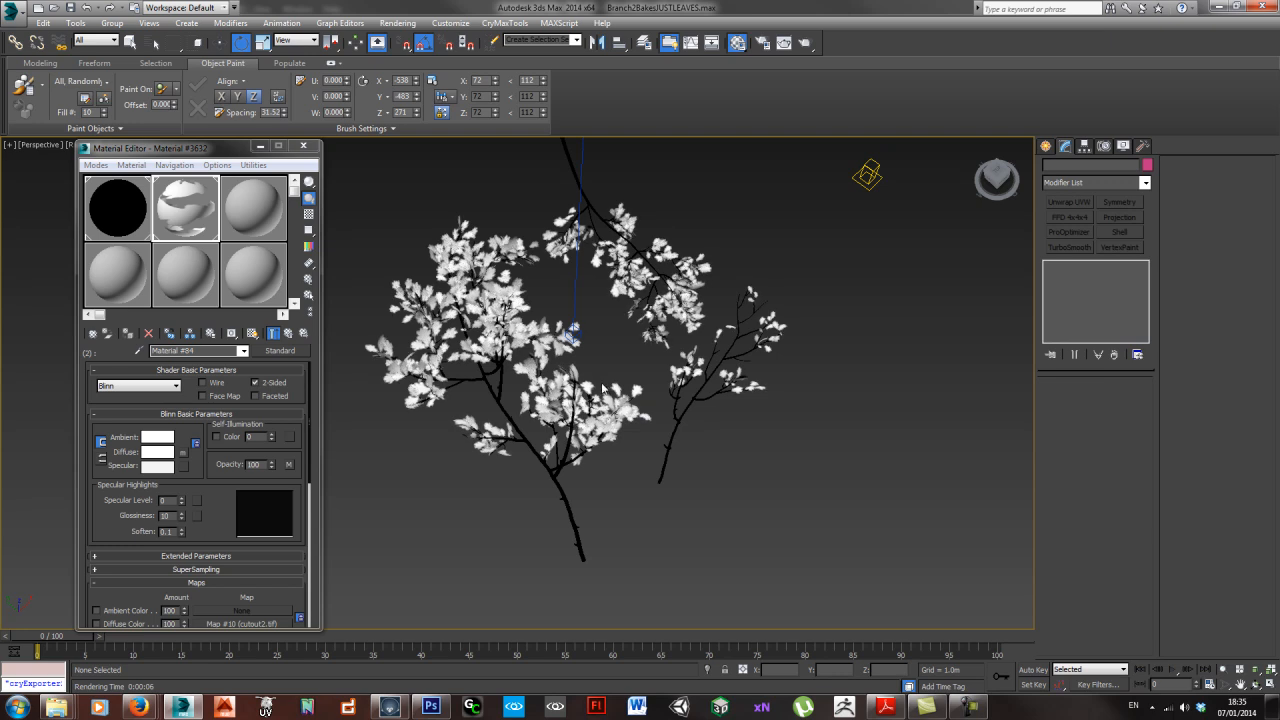
- Render the three leafy branches from the Camera001 view
drag(557, 384, 566, 387)
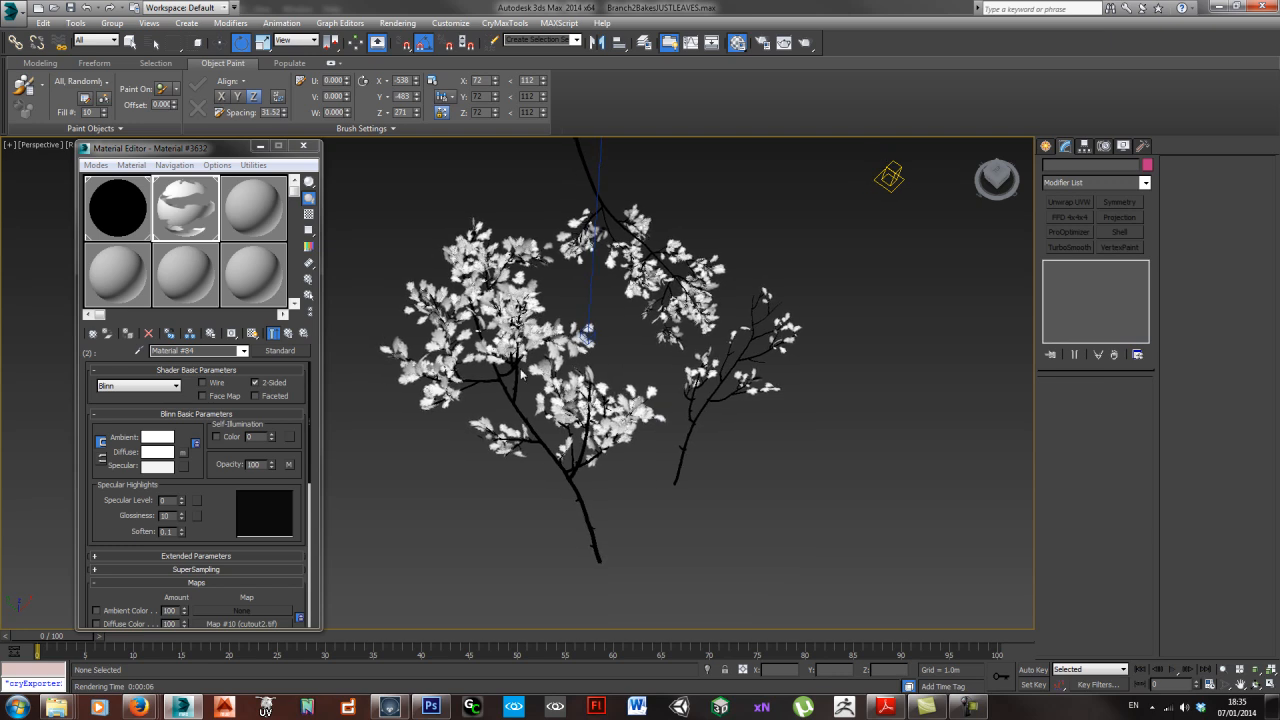
scroll(757, 333, up, 10)
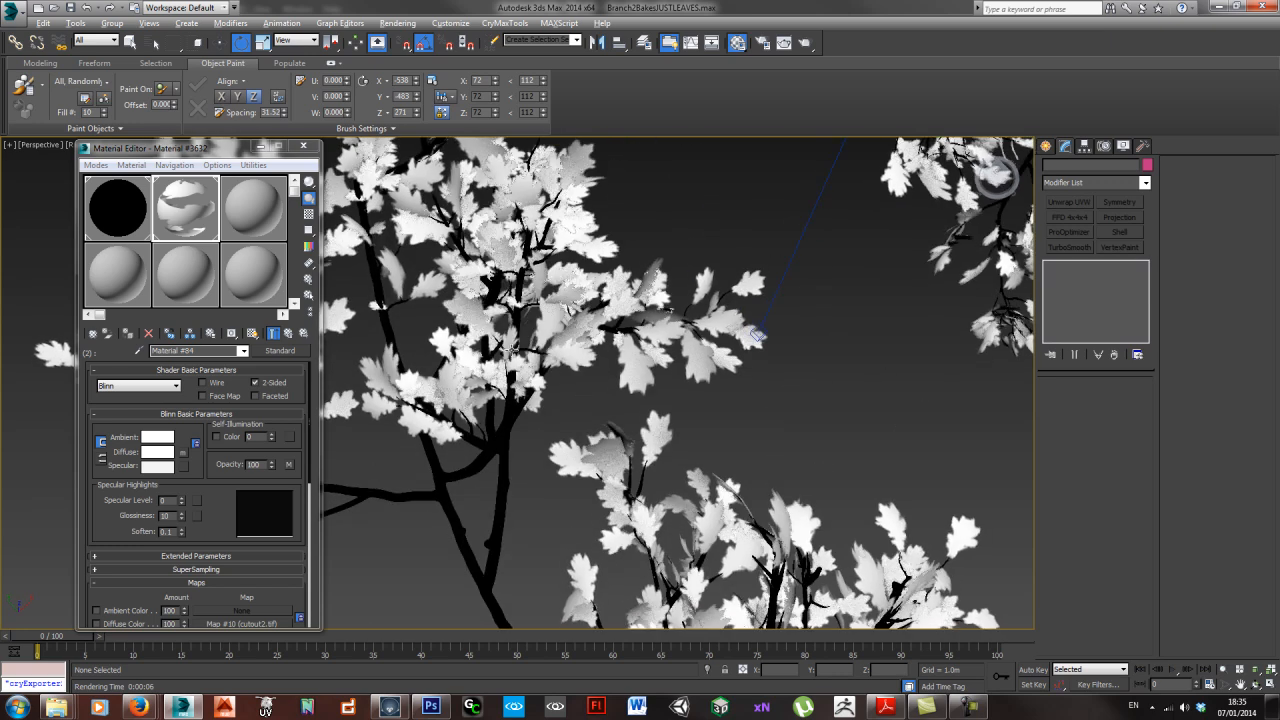
scroll(757, 333, up, 10)
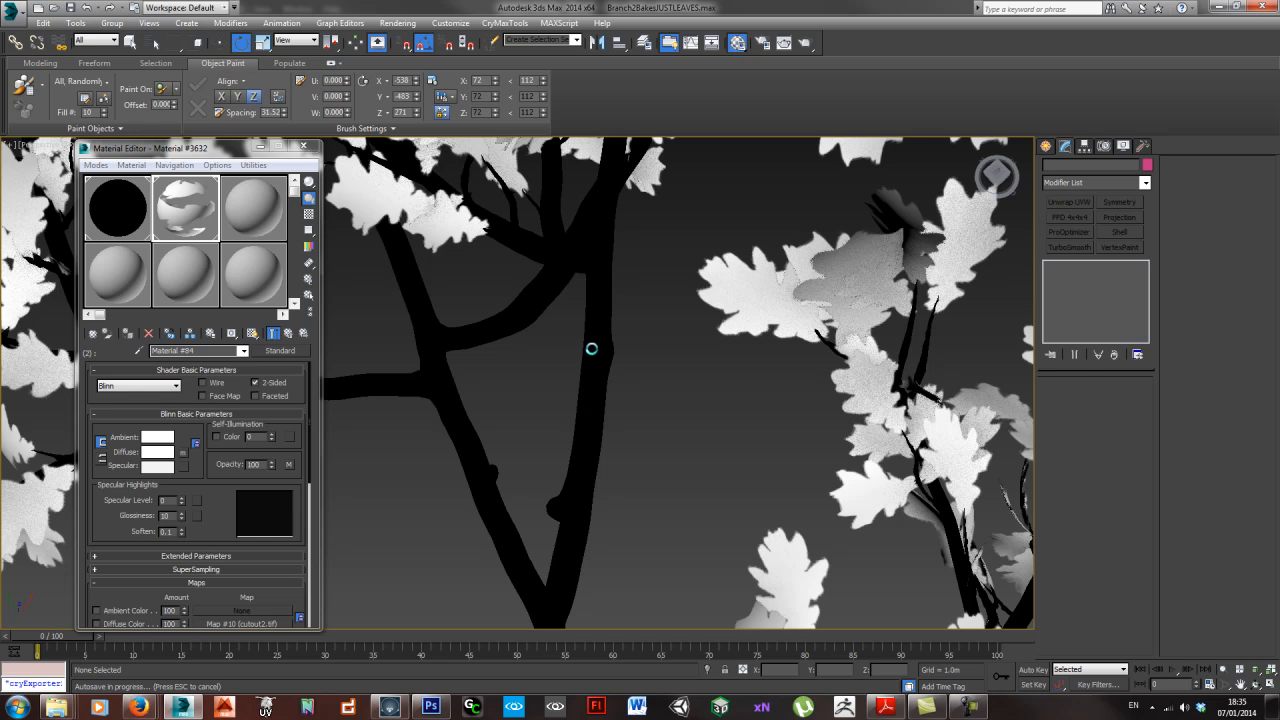
scroll(592, 350, down, 10)
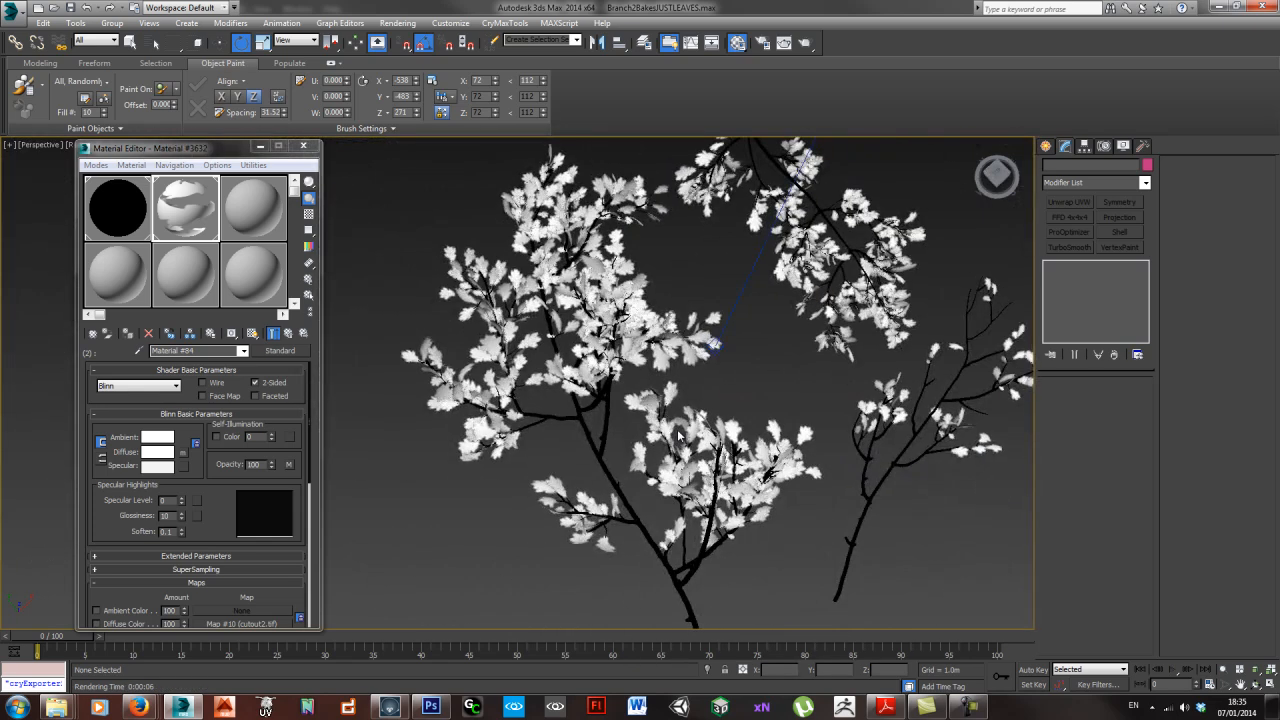
key(c)
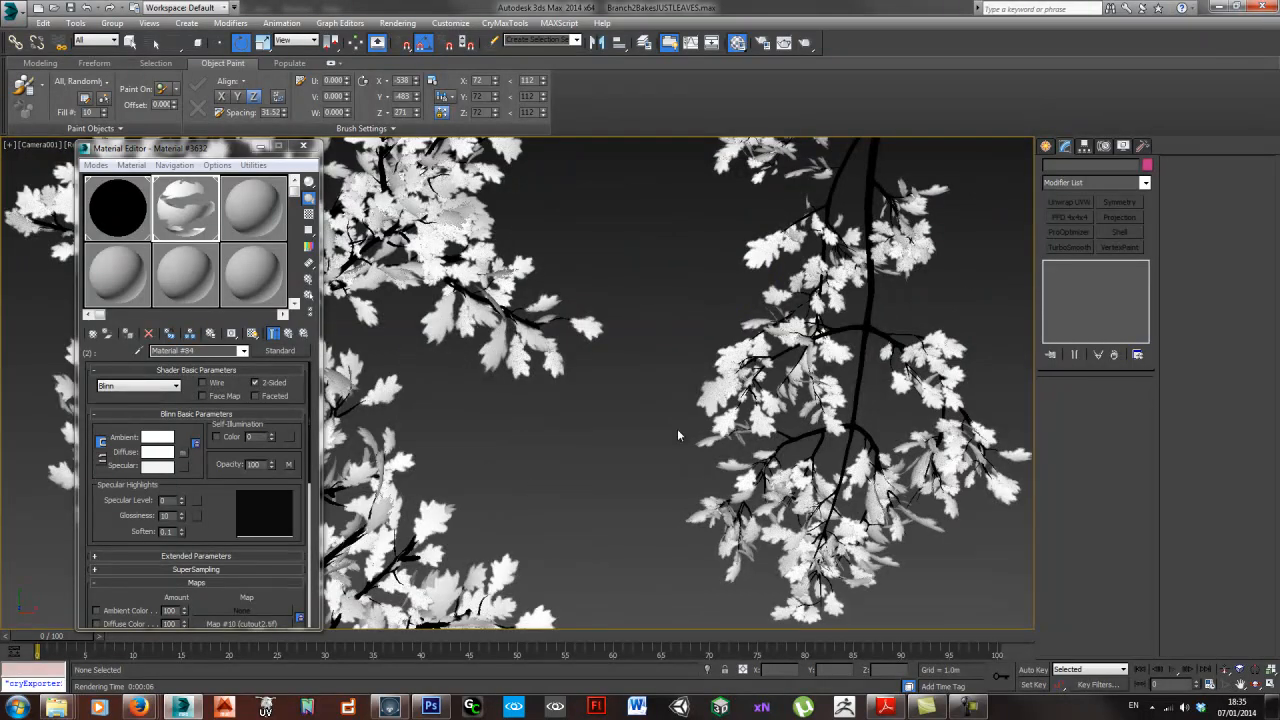
key(shift+q)
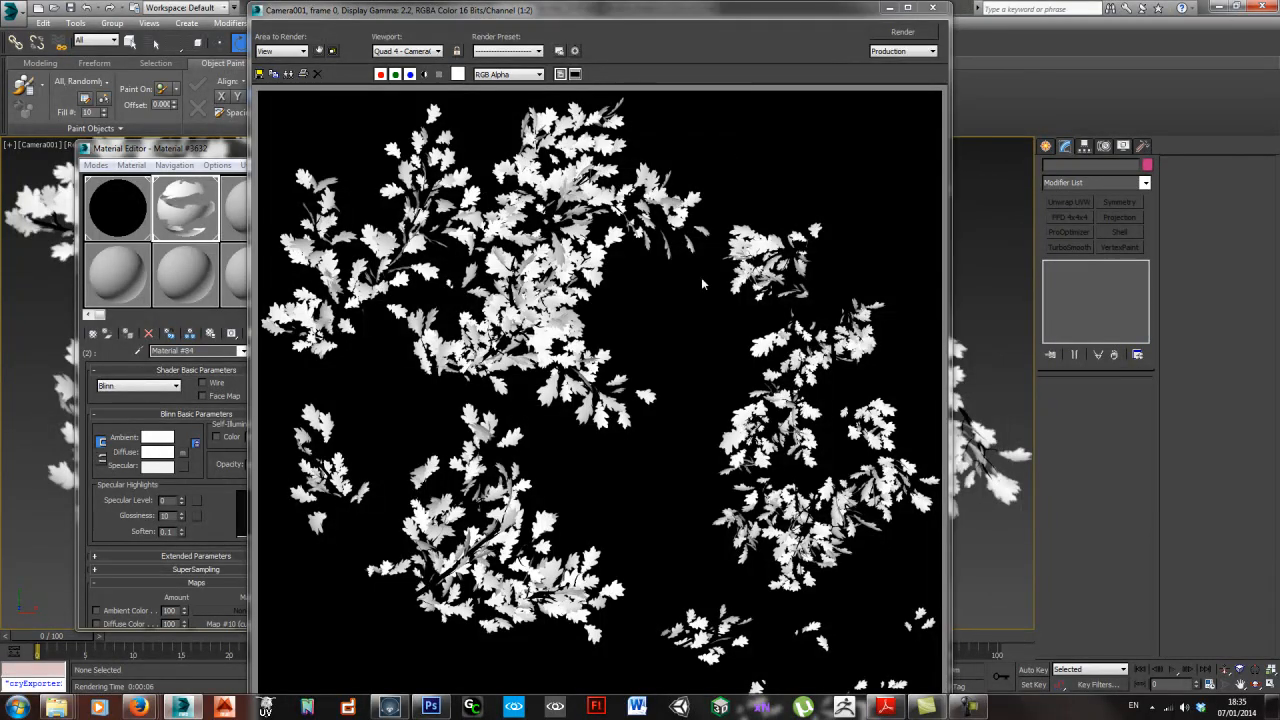
- Save the rendered leaf image as mask.tga and minimize the render window
click(259, 74)
double_click(430, 137)
click(672, 398)
click(737, 365)
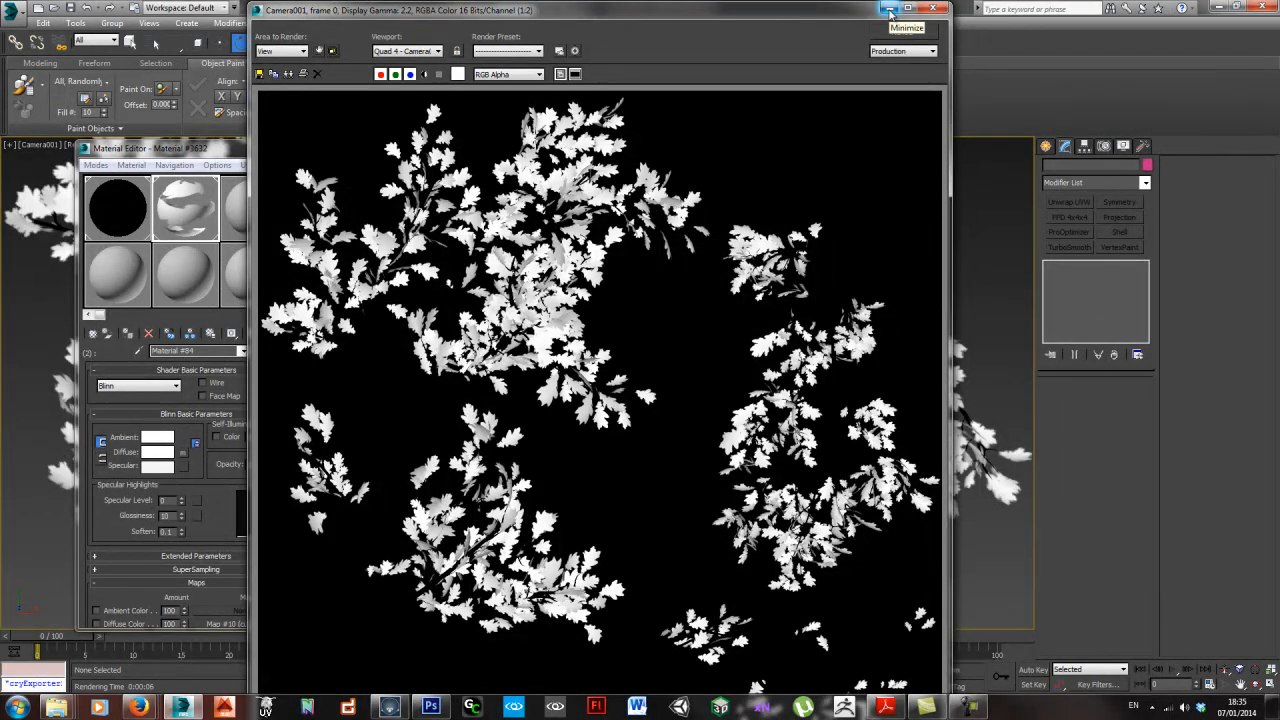
click(889, 9)
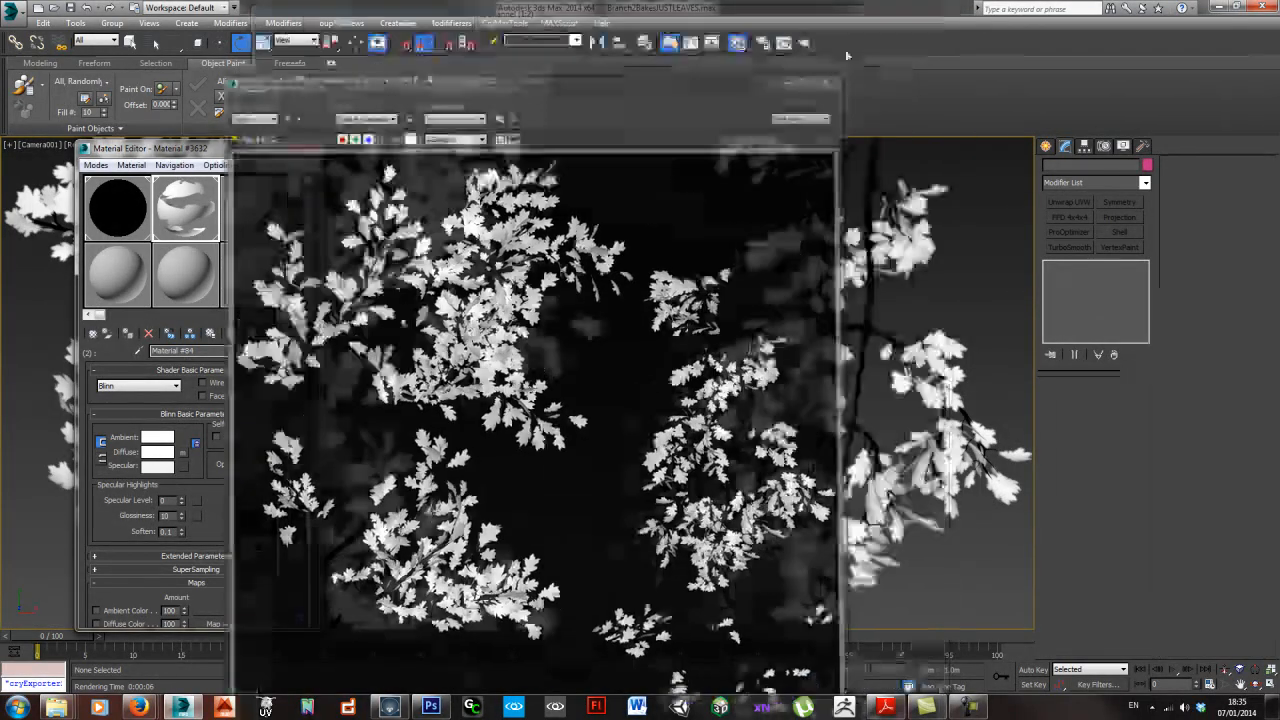
- Switch to Photoshop and open diffBASE.tga from the textures folder
click(430, 707)
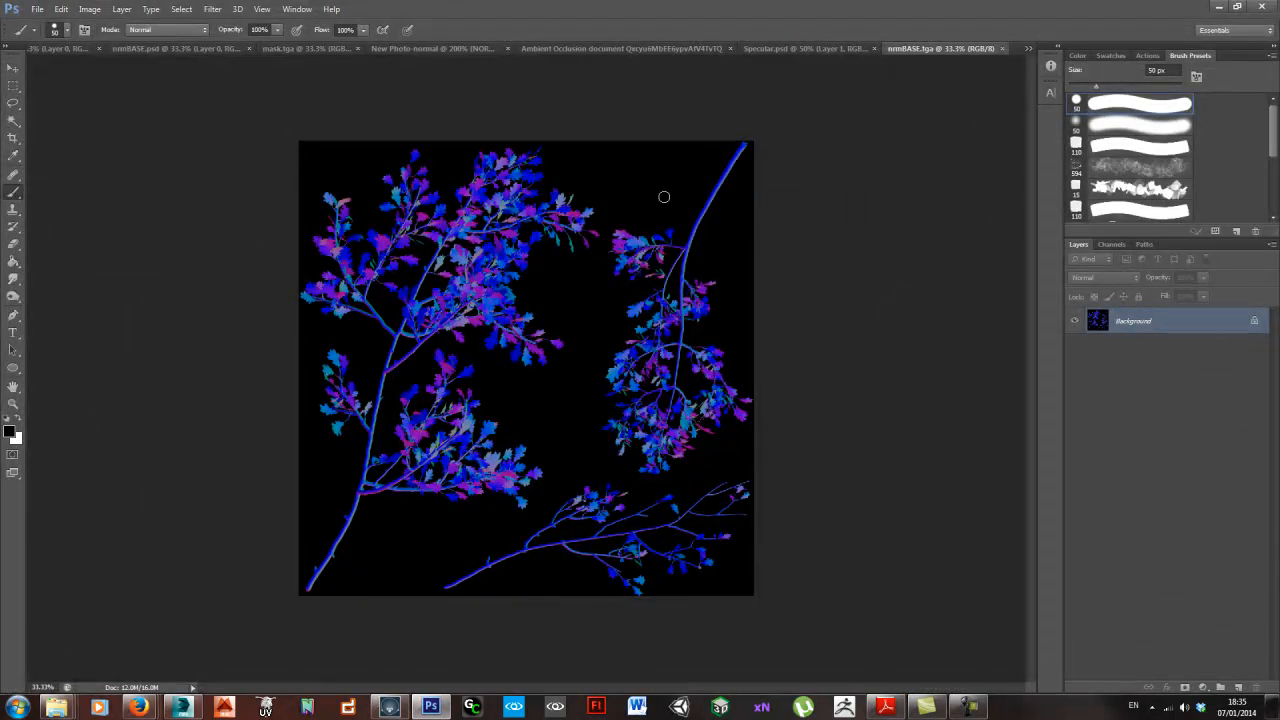
click(812, 47)
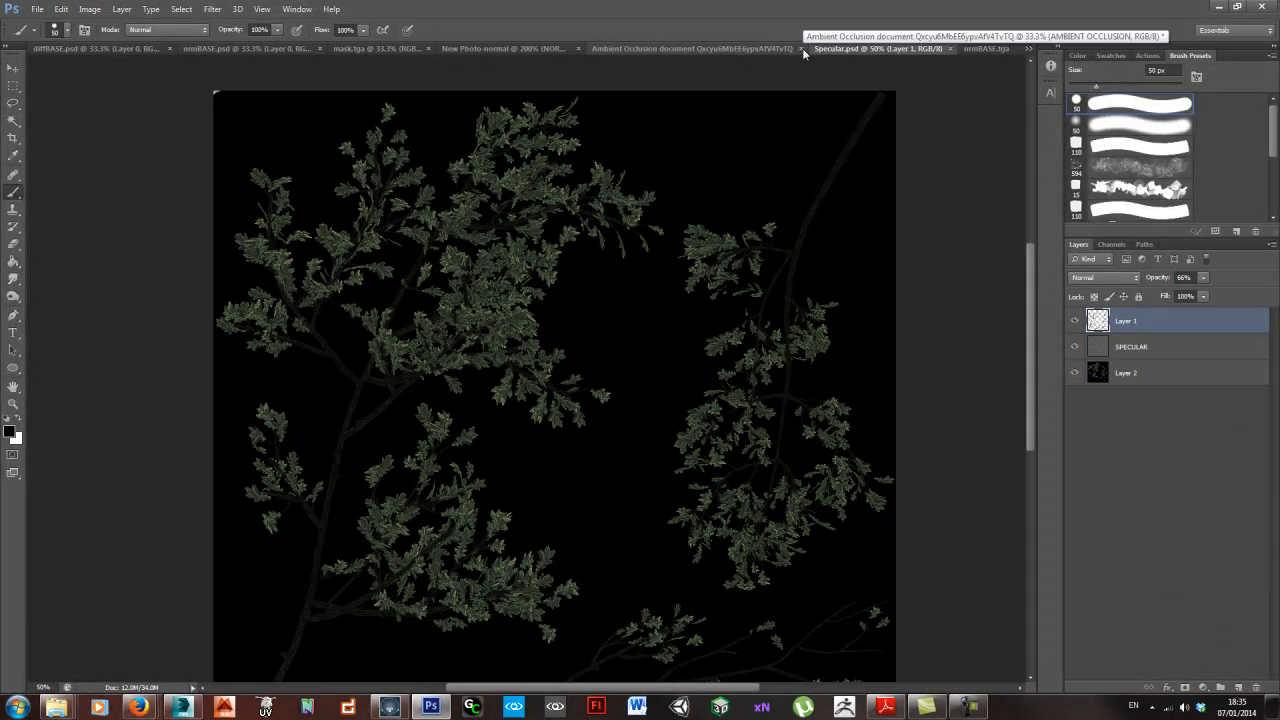
click(984, 47)
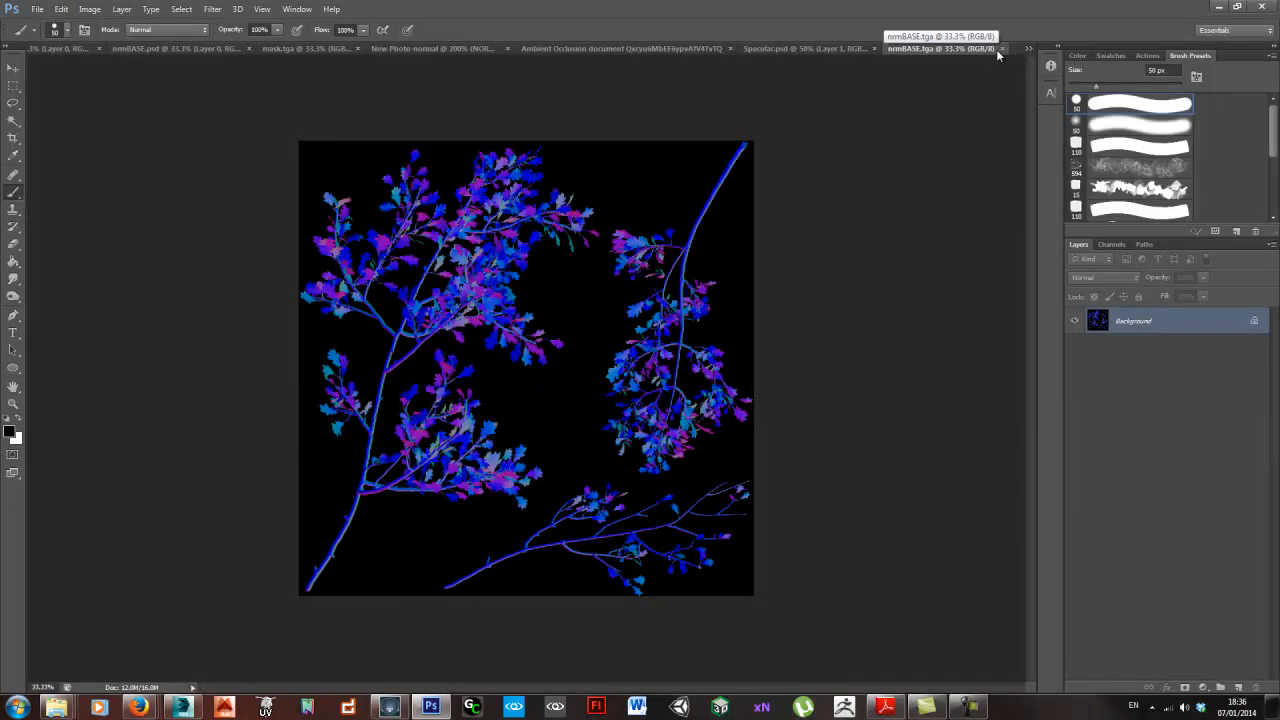
mouse_move(56, 707)
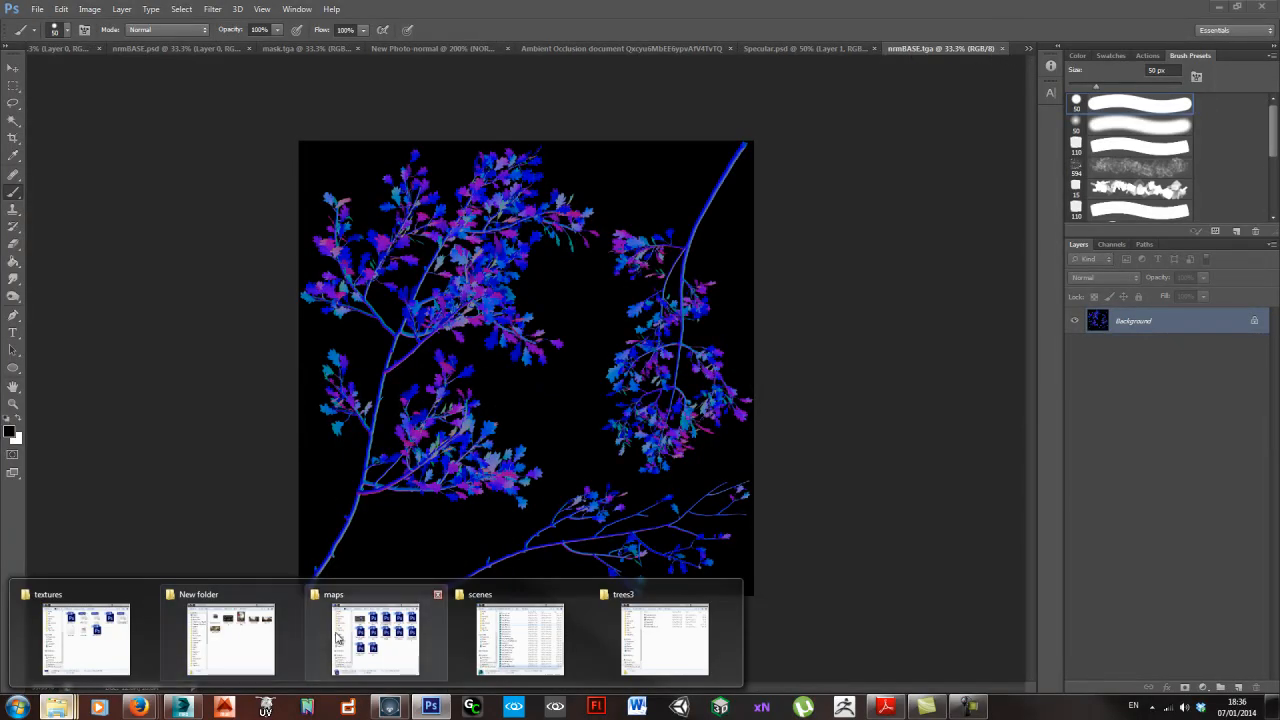
click(95, 650)
double_click(638, 262)
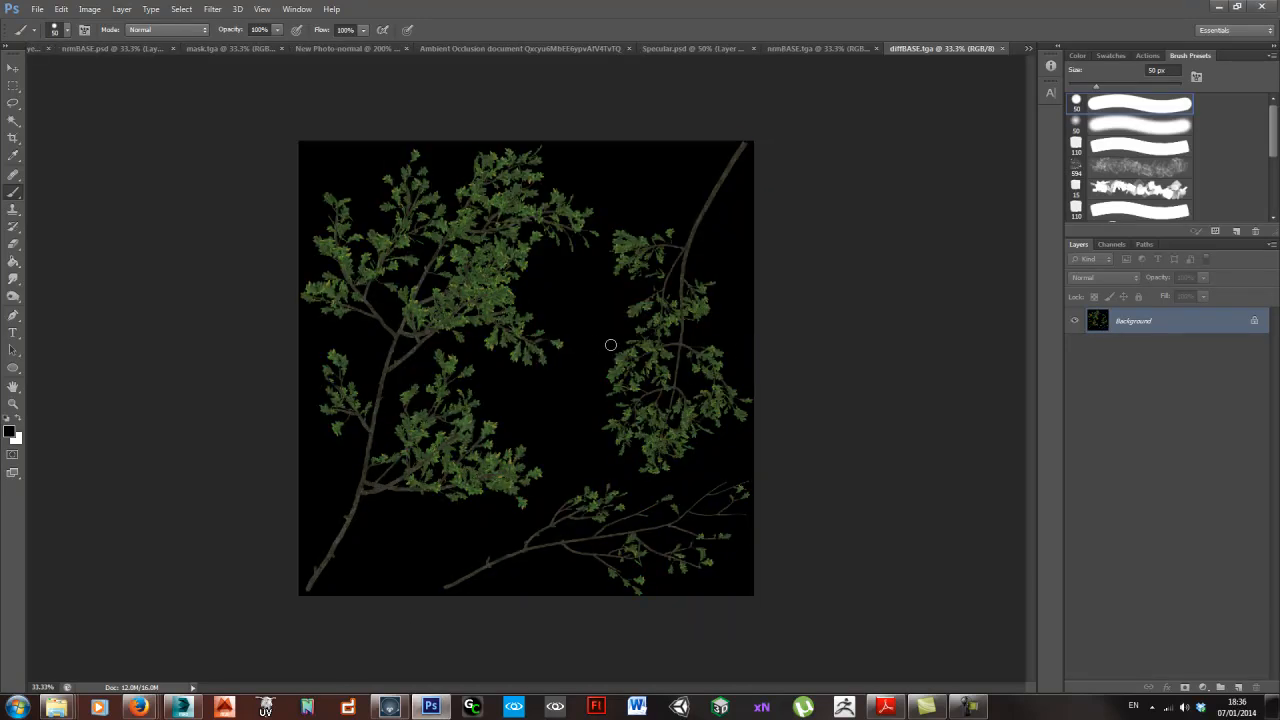
- Reopen mask.tga from the textures folder so the new leaf render replaces the outdated red and blue version
key(alt+Tab)
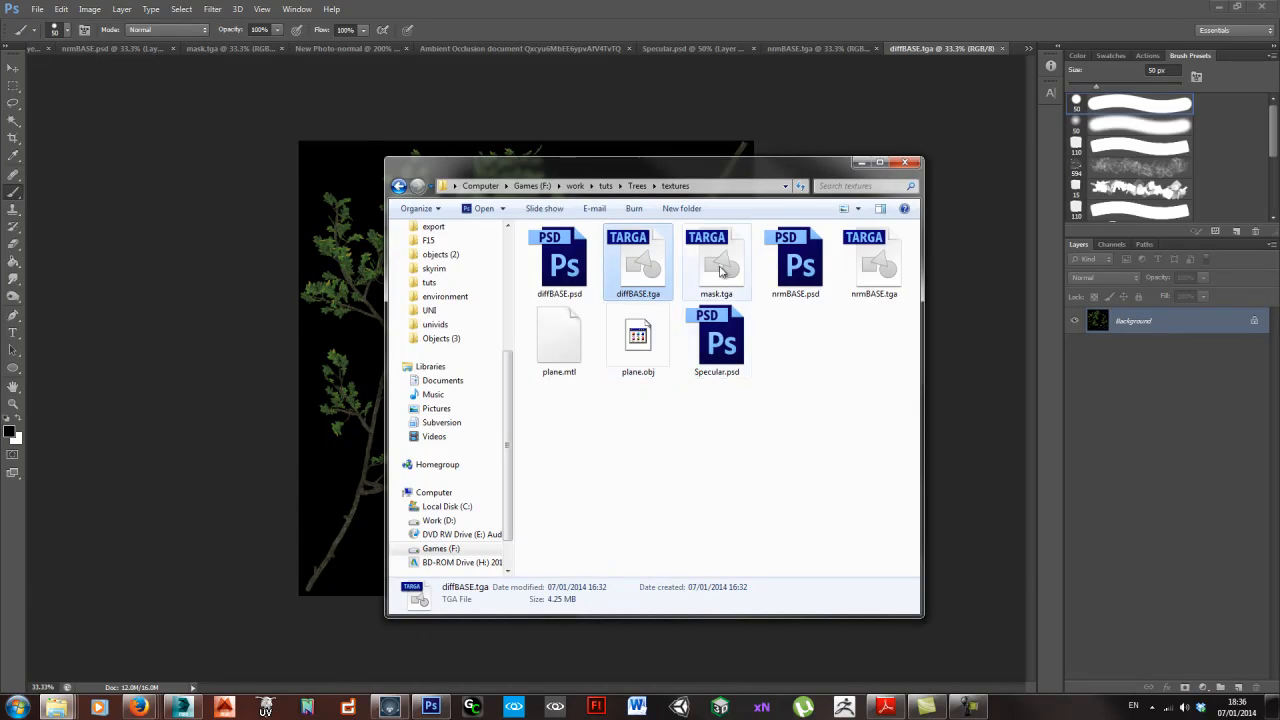
double_click(720, 267)
key(Return)
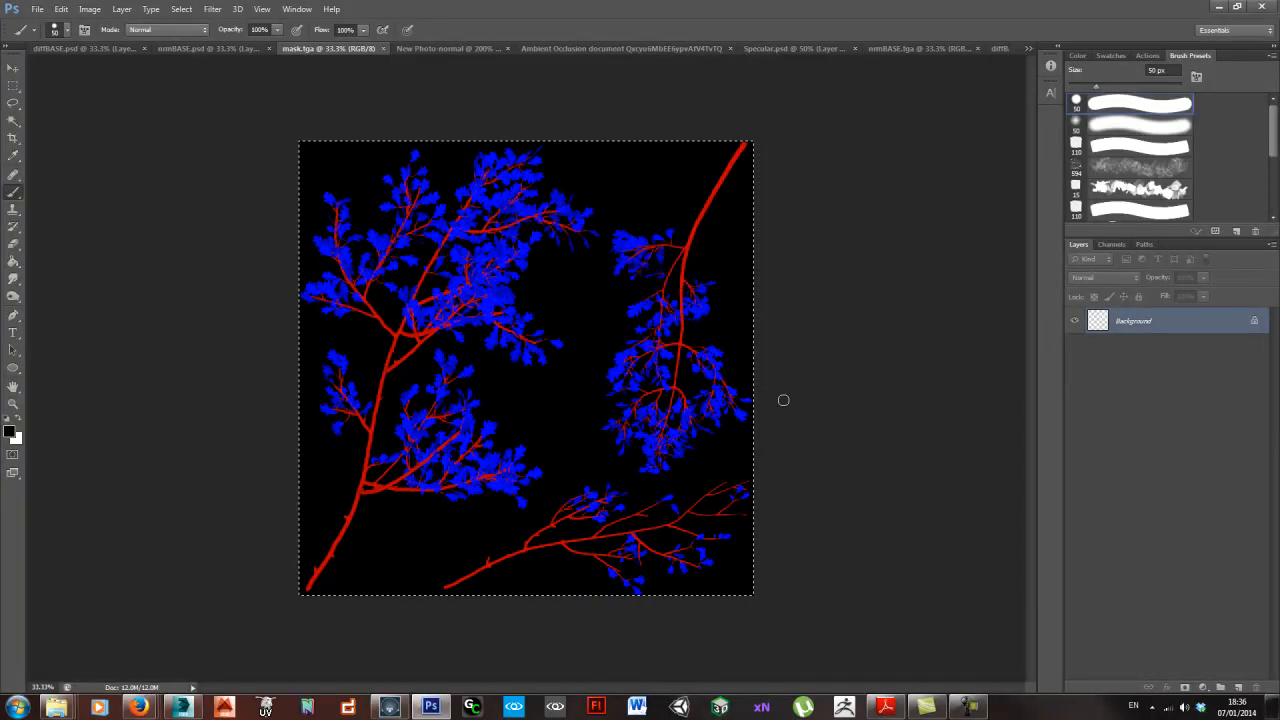
mouse_move(312, 45)
mouse_down()
mouse_move(1060, 47)
mouse_move(847, 97)
mouse_move(794, 94)
mouse_move(969, 64)
mouse_move(969, 50)
mouse_up()
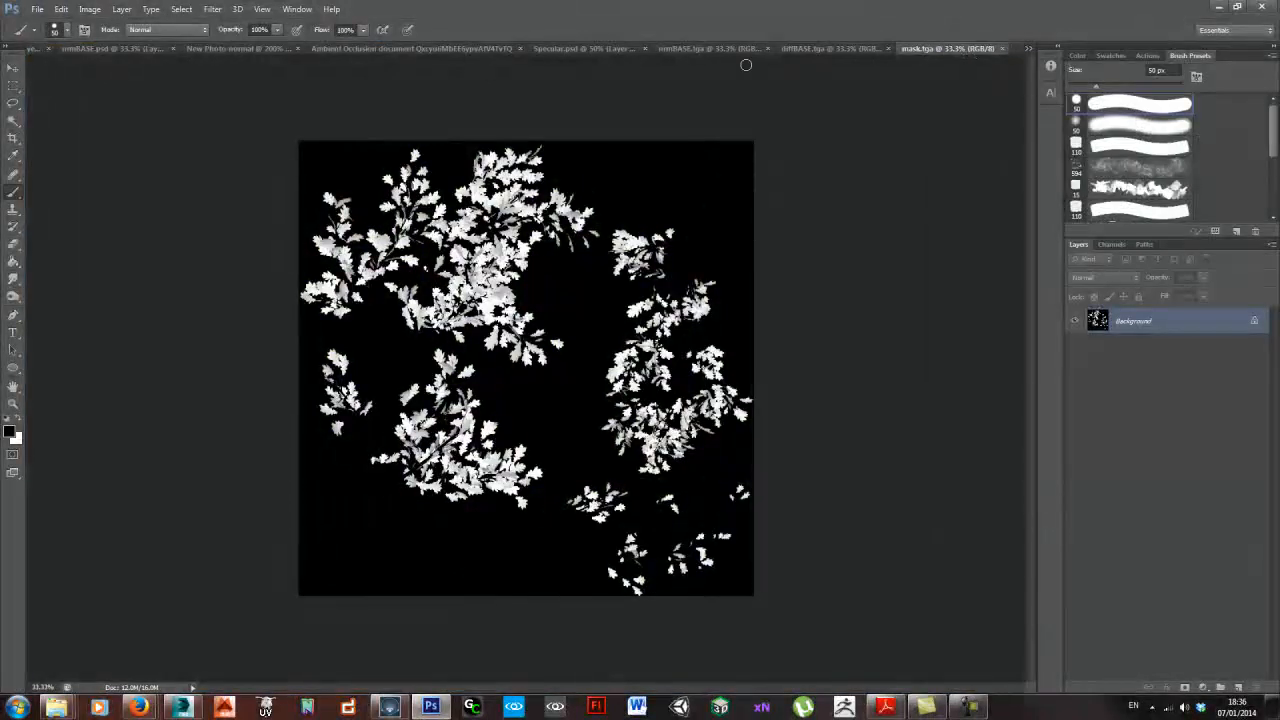
- Copy the whole mask.tga image and paste it into diffBASE.tga as a new layer
click(718, 48)
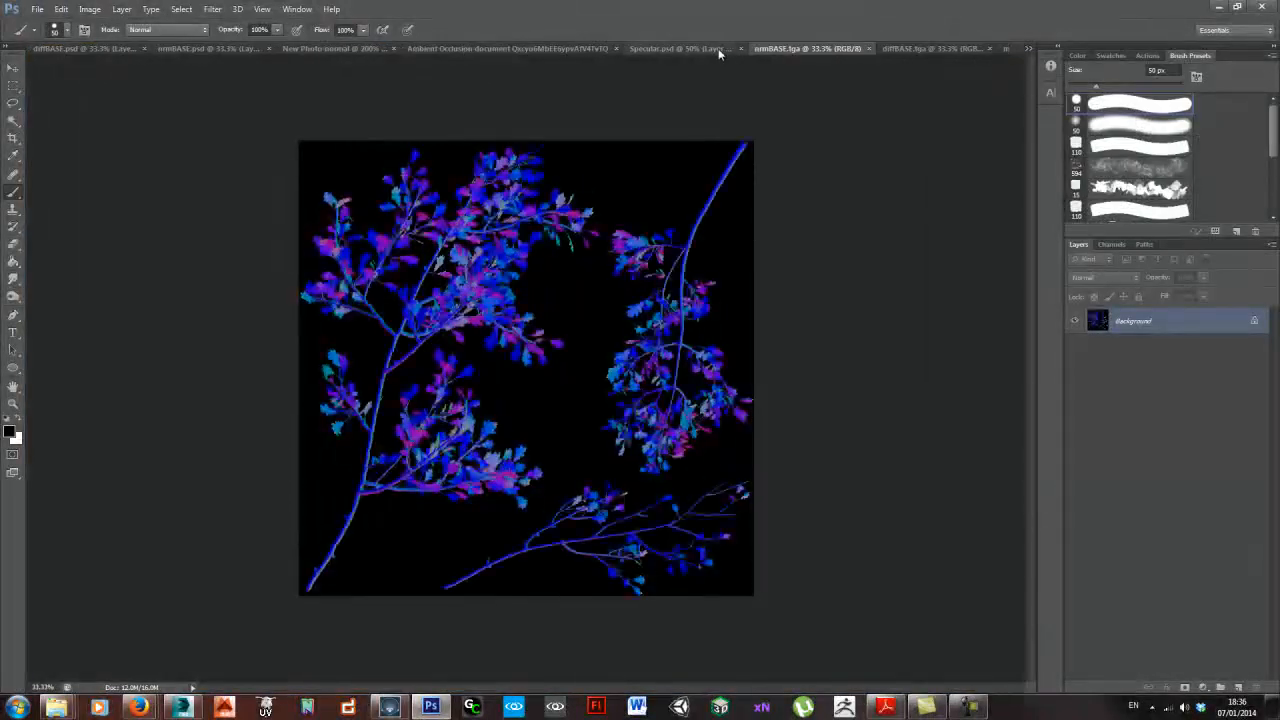
click(912, 49)
click(1002, 49)
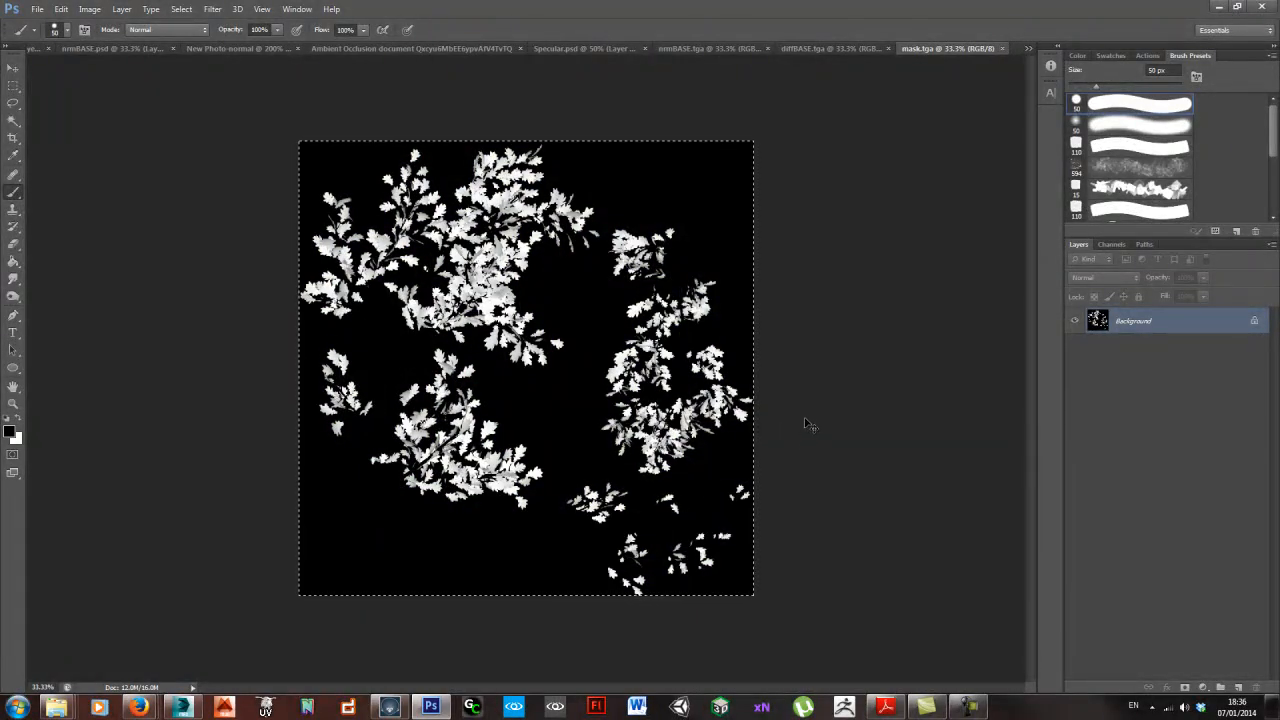
click(838, 48)
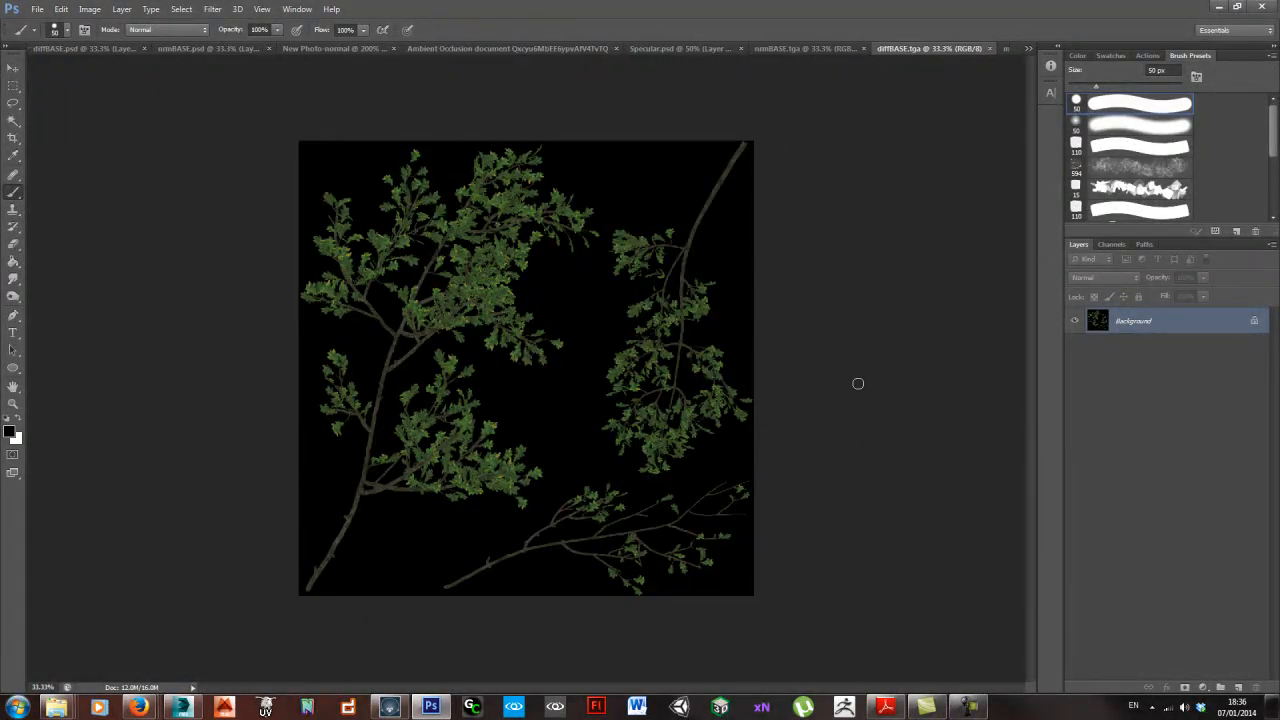
key(ctrl+v)
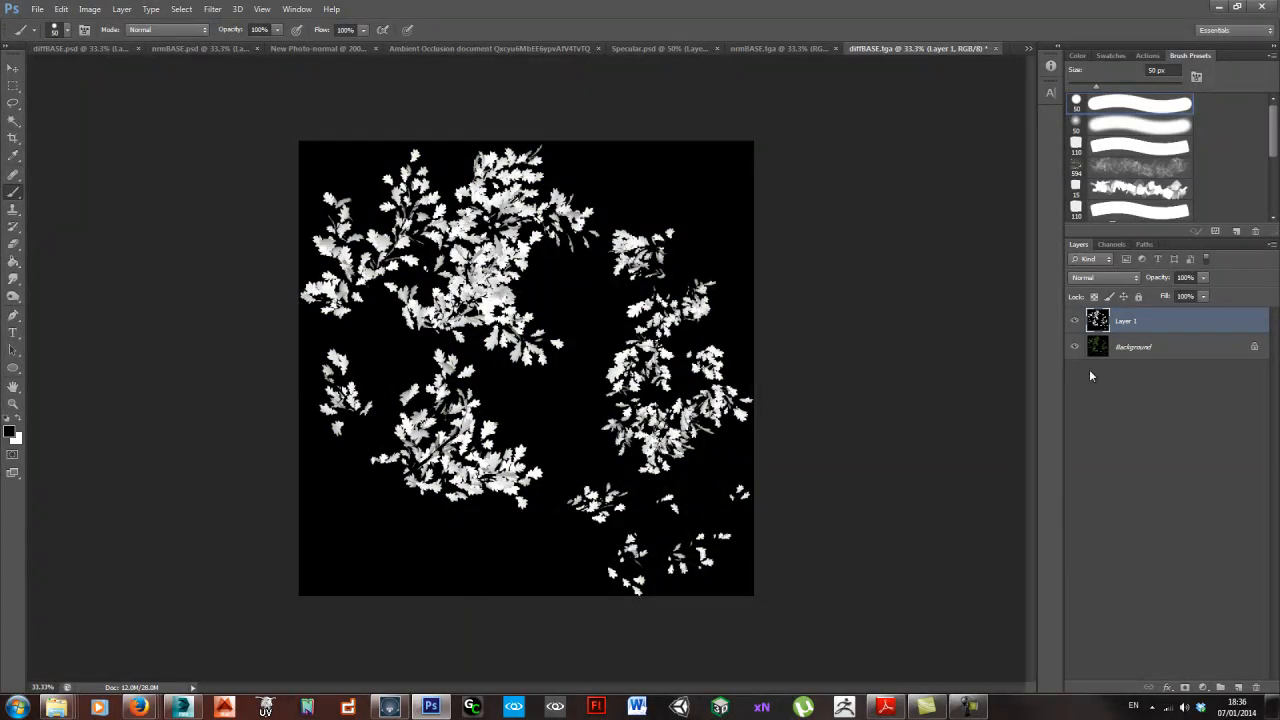
- Select the black background of the pasted mask layer with the Magic Wand at tolerance 3, Contiguous off
ctrl+click(1093, 321)
key(w)
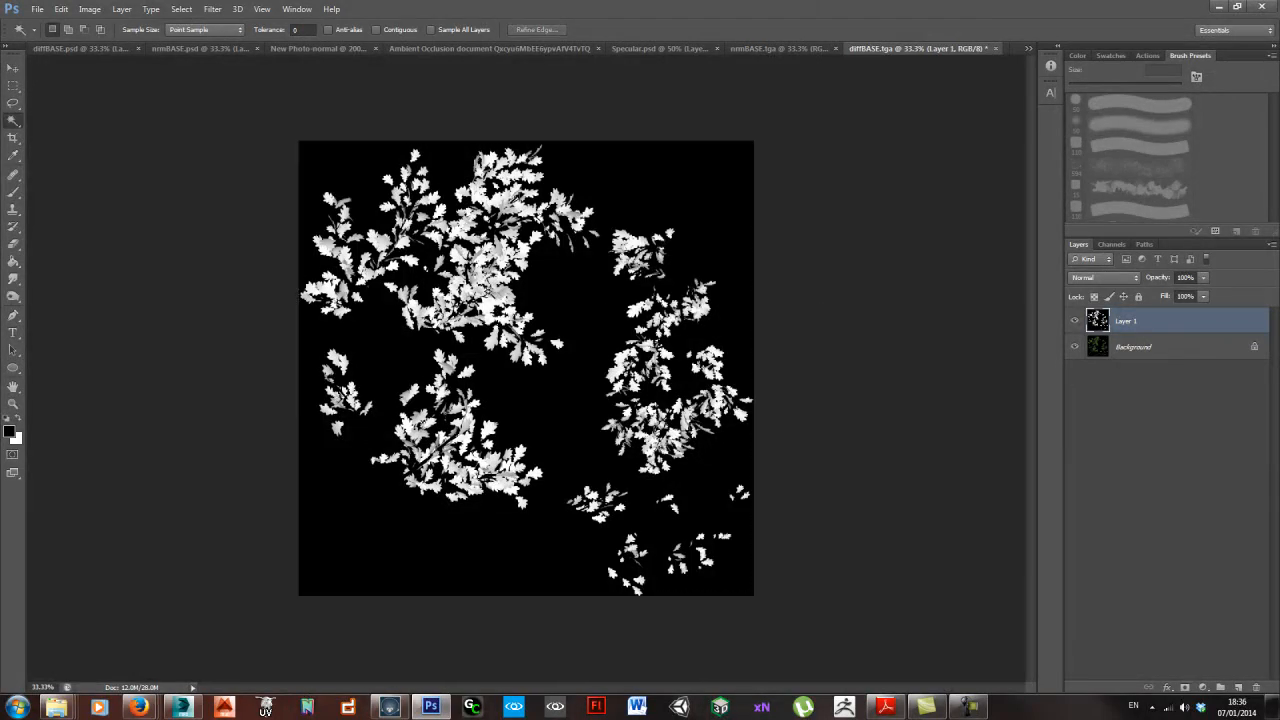
click(497, 297)
drag(268, 33, 218, 36)
click(565, 289)
click(859, 278)
click(700, 216)
- Examine how closely the selection follows the edges of the leaf clusters across the image
scroll(638, 218, up, 2)
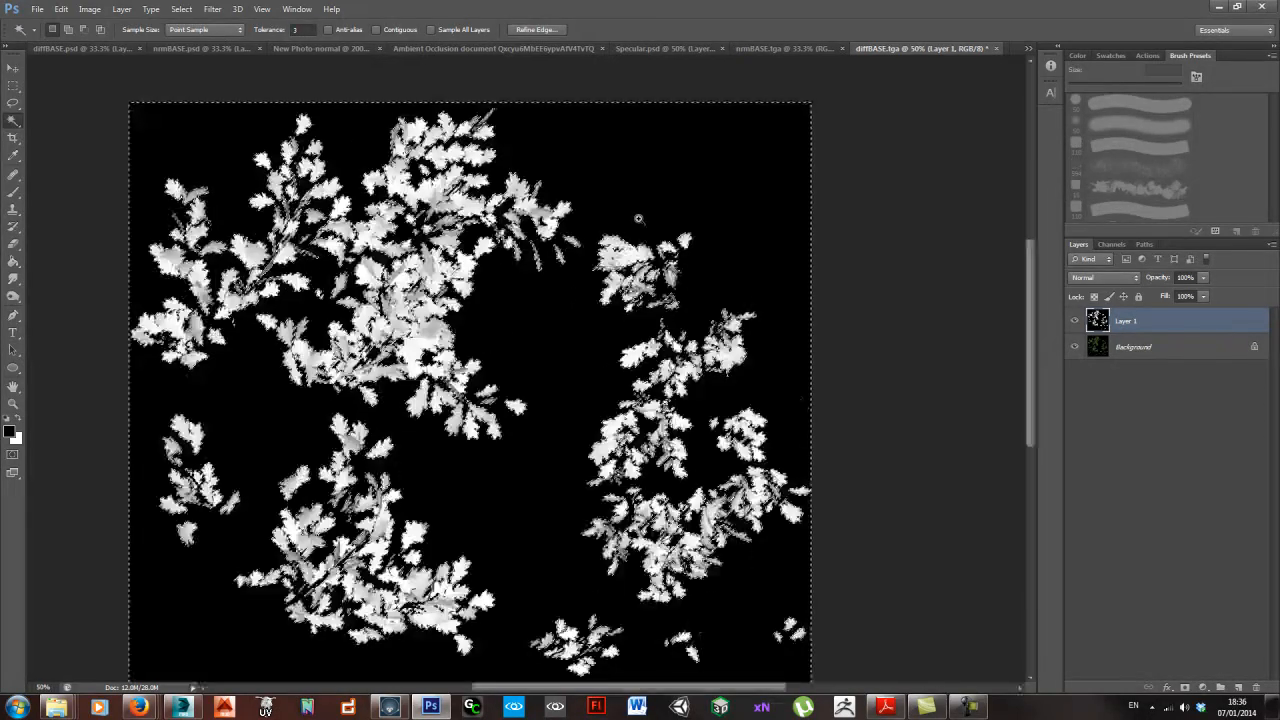
scroll(638, 218, up, 1)
drag(774, 260, 651, 112)
drag(449, 416, 643, 137)
scroll(520, 366, down, 2)
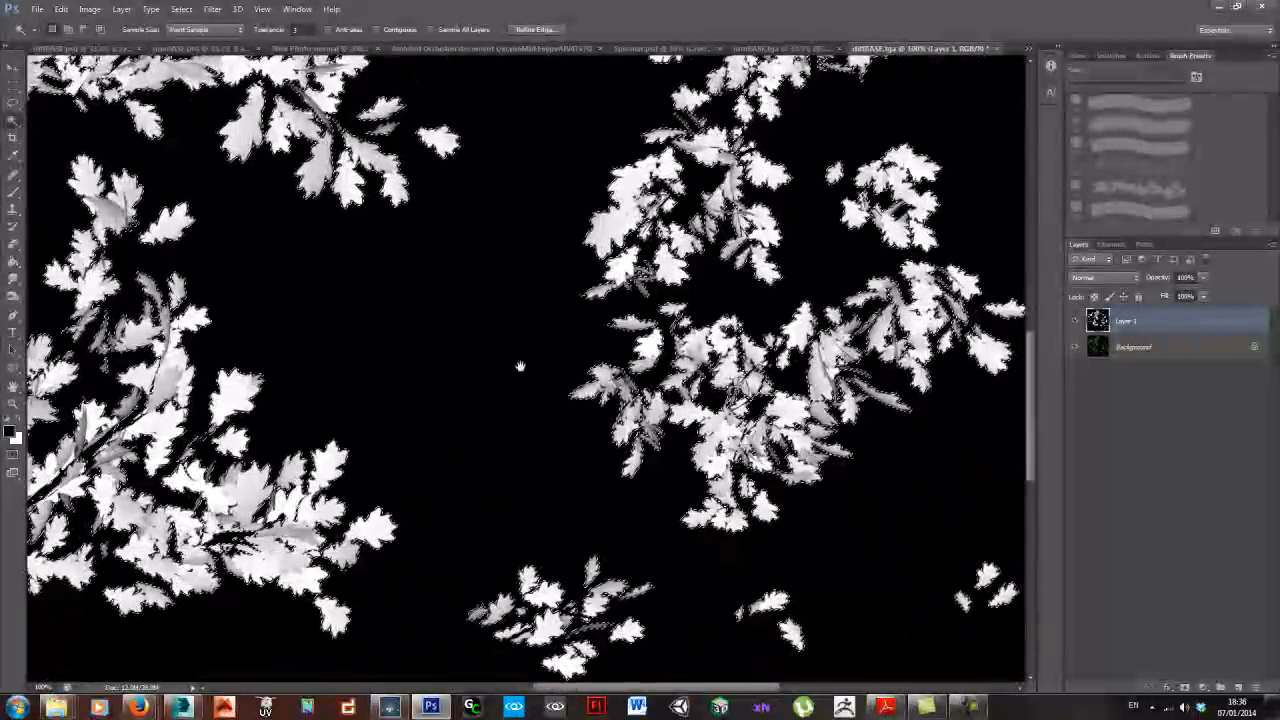
scroll(507, 364, up, 2)
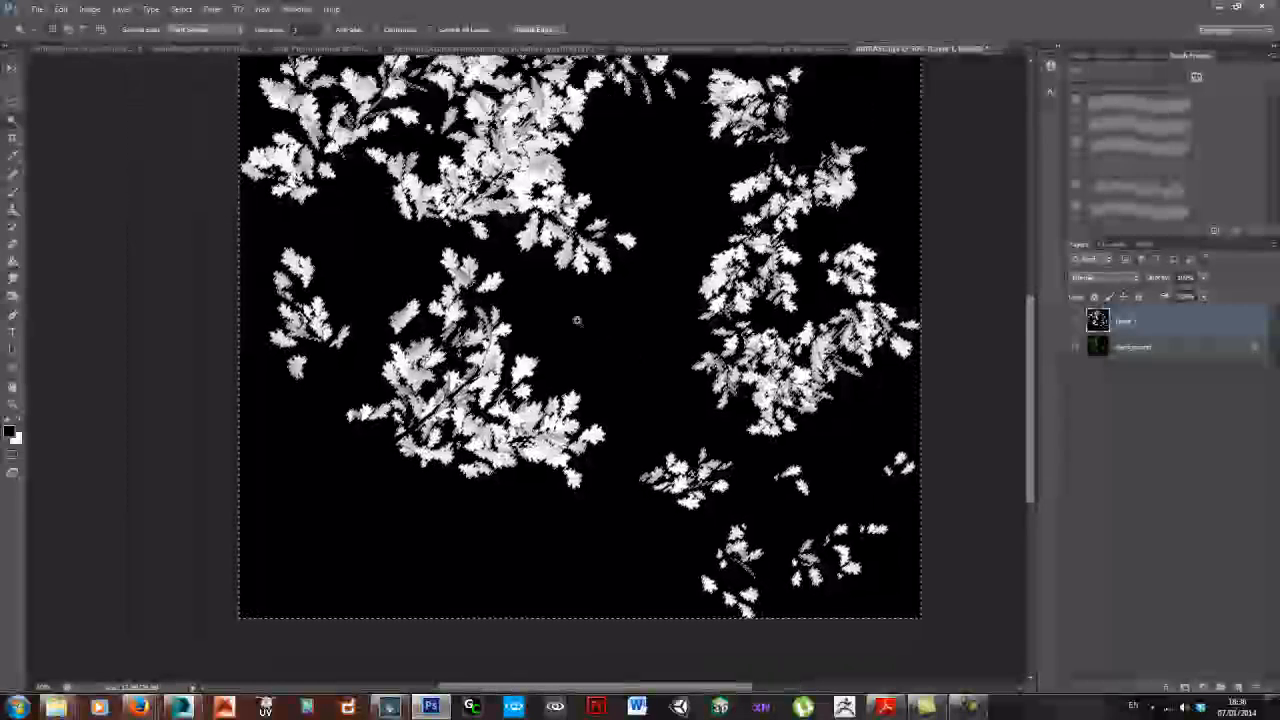
scroll(449, 246, down, 1)
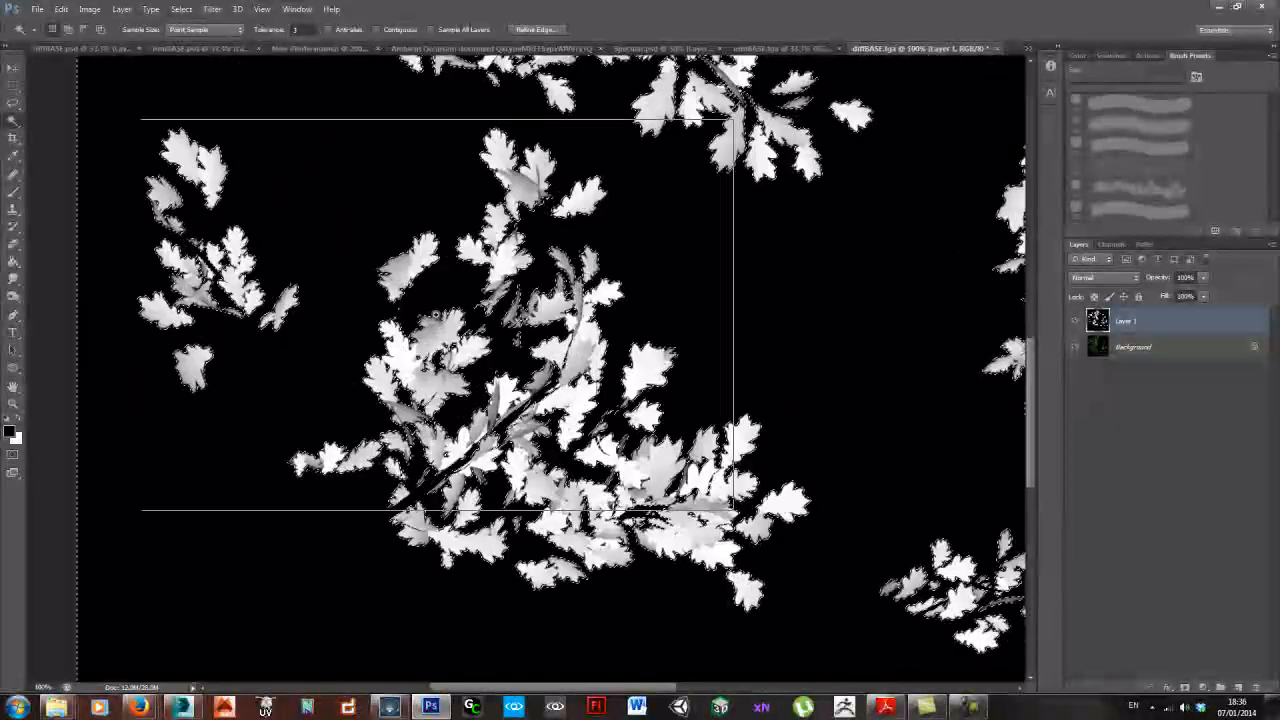
scroll(449, 246, up, 2)
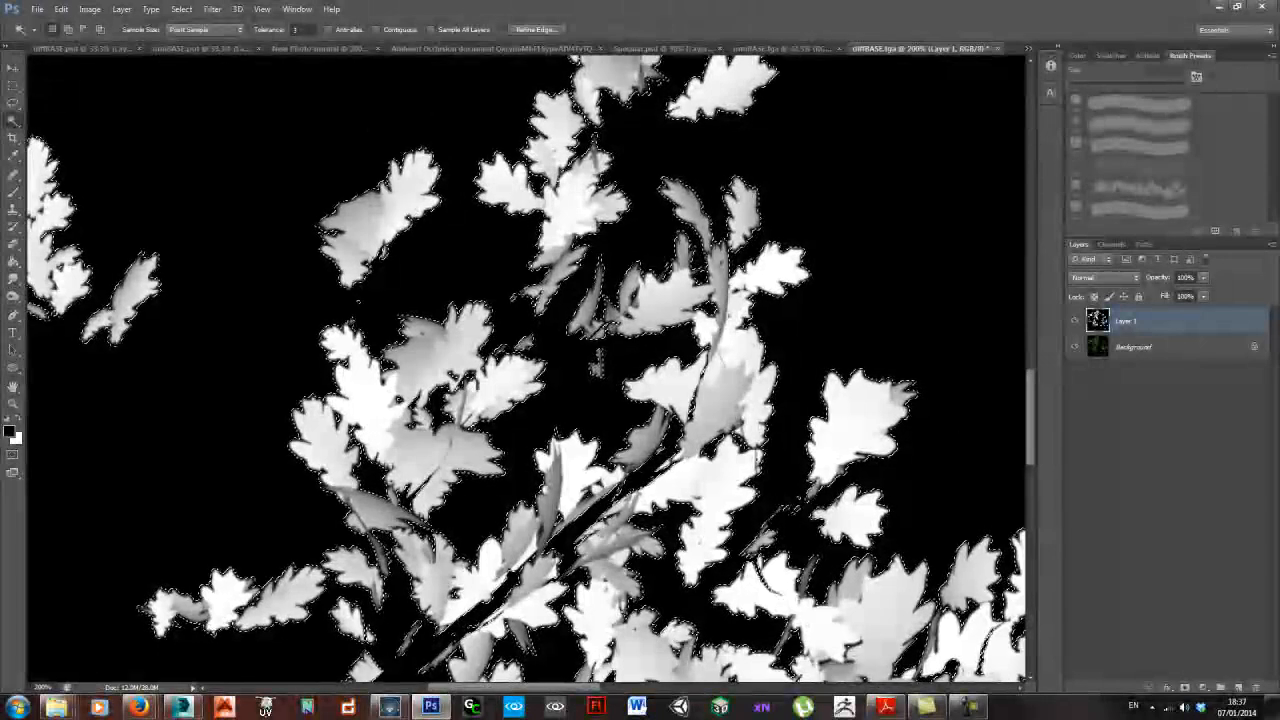
key(ctrl+d)
key(ctrl+minus)
key(ctrl+minus)
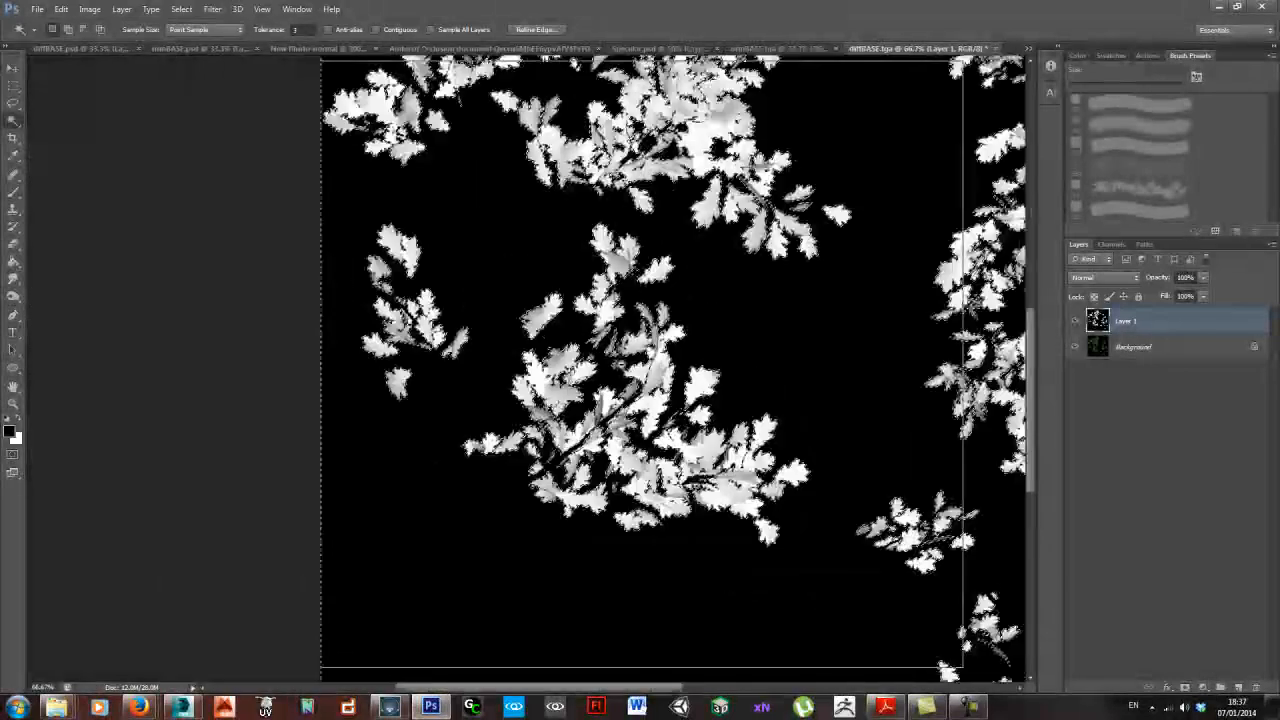
drag(771, 371, 457, 423)
key(ctrl+minus)
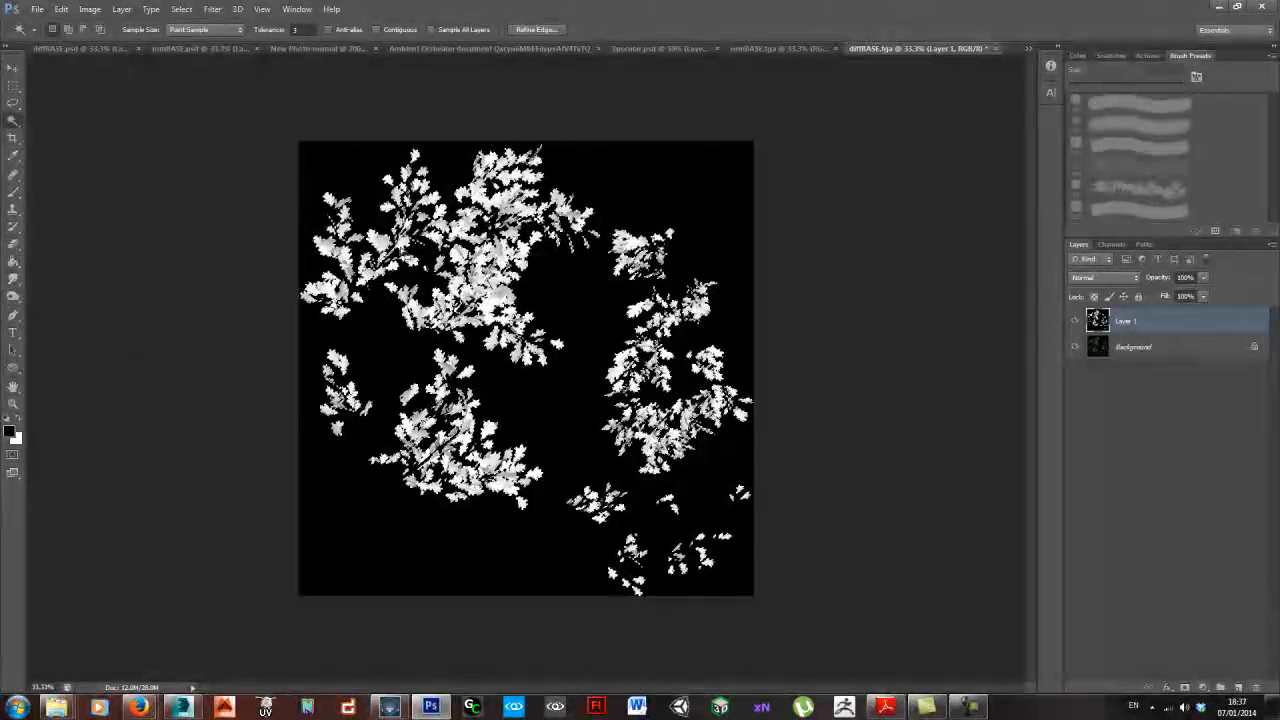
- Paint all the leaves on Layer 1 solid white with a 1300 px brush and remove the layer's black background
key(b)
key(x)
key(bracketright)
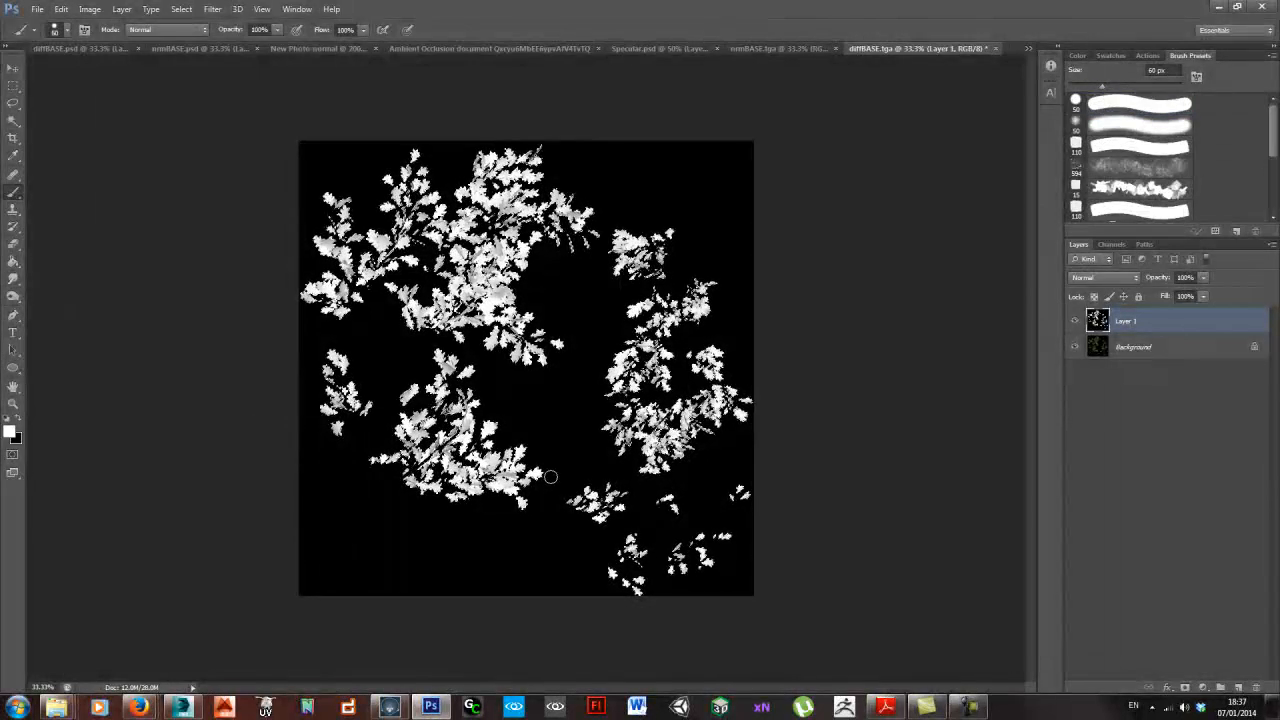
key(bracketright)
key(bracketright)
key(bracketright)
key(bracketright)
key(bracketright)
key(bracketright)
key(bracketright)
drag(560, 487, 743, 543)
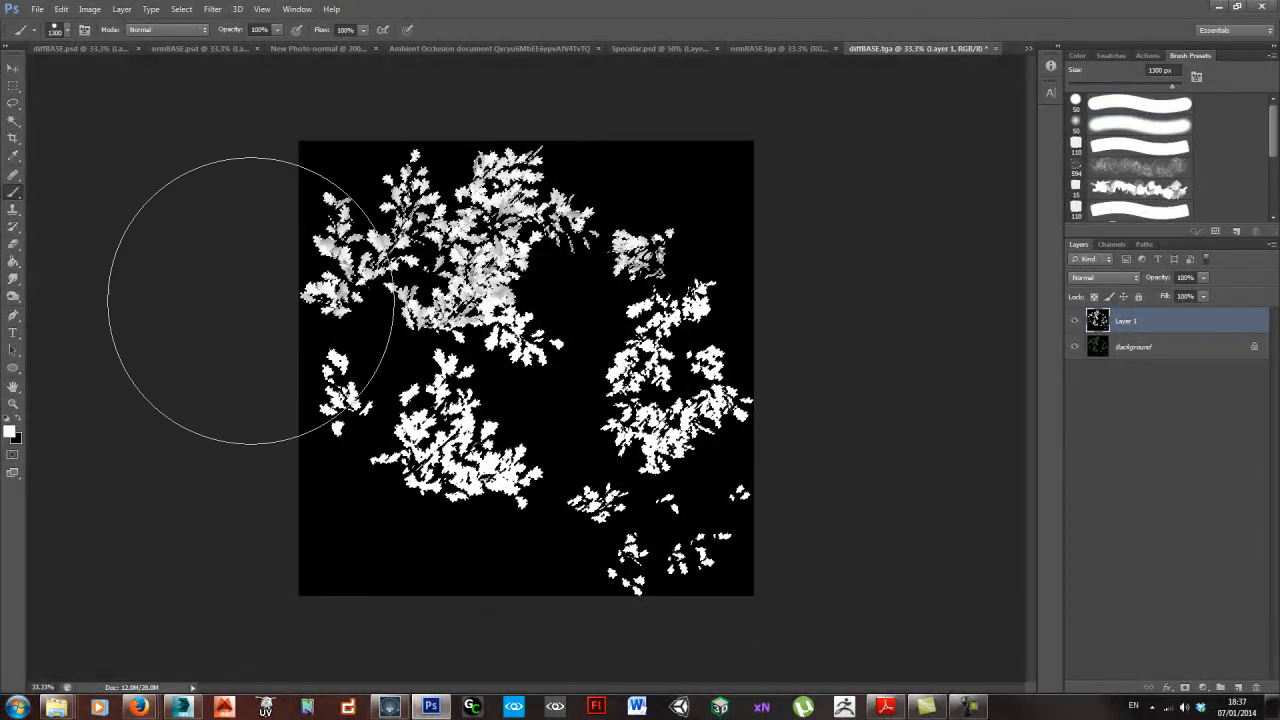
mouse_move(541, 232)
mouse_down()
mouse_move(820, 194)
mouse_move(198, 371)
mouse_move(608, 446)
mouse_move(695, 508)
mouse_move(667, 545)
mouse_up()
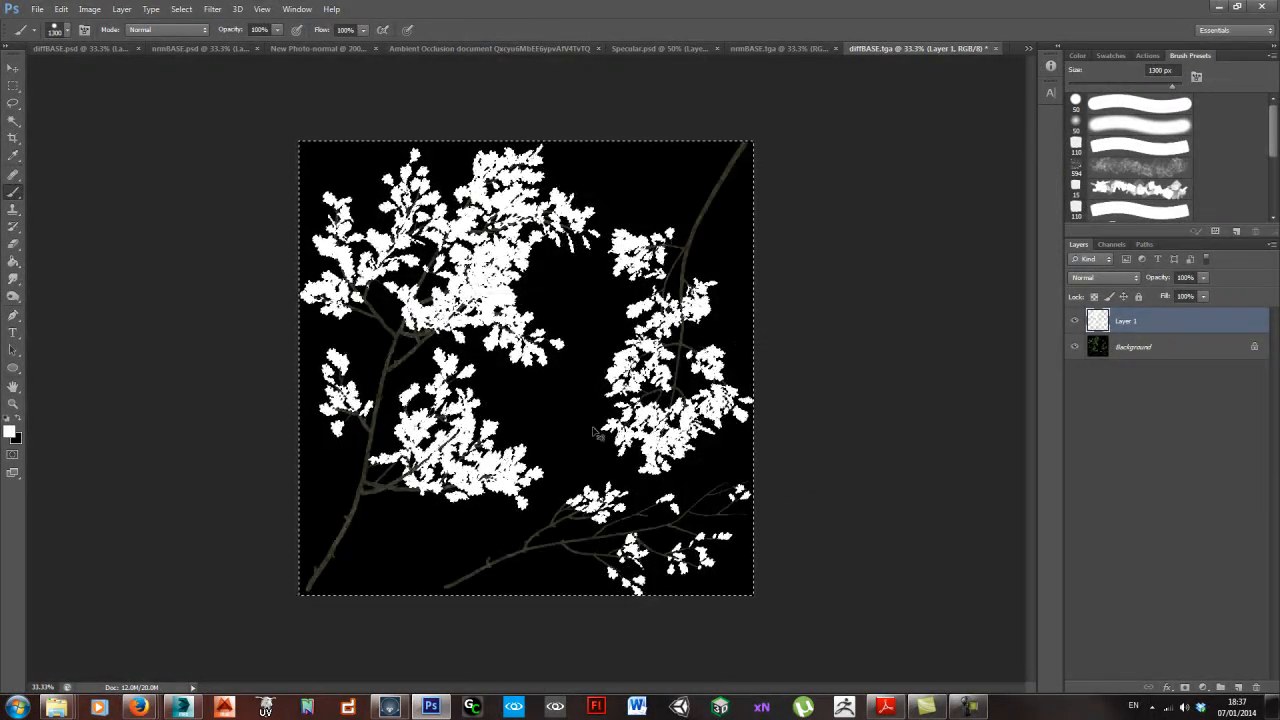
- Clear the selection, convert the Background into a regular layer and move Layer 1 beneath it
key(ctrl+d)
alt+double_click(1160, 352)
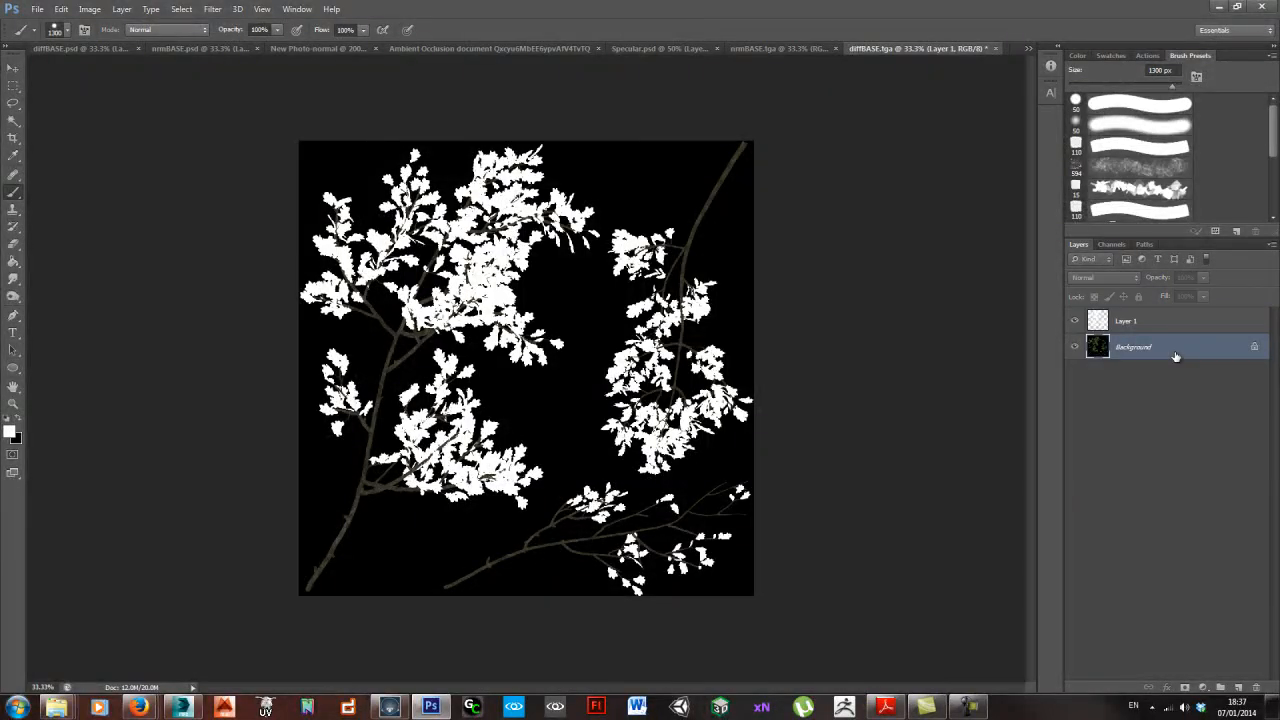
drag(1124, 322, 1130, 355)
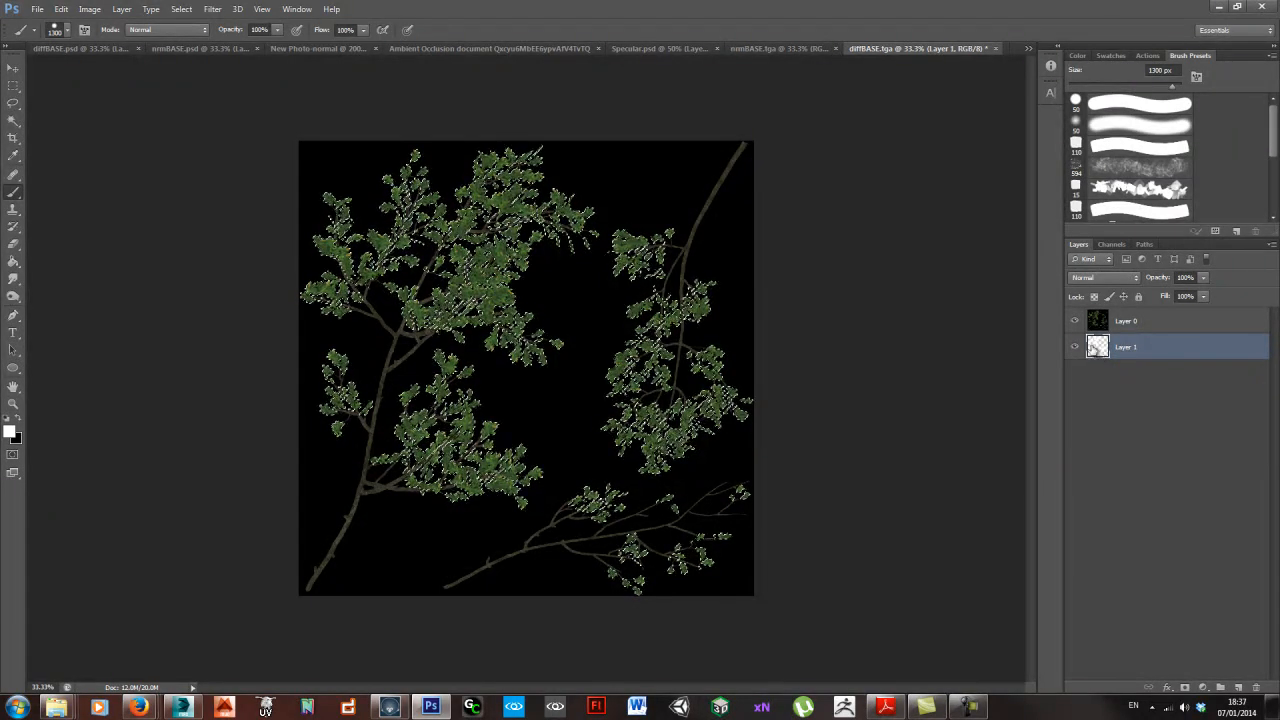
- Load the leaf shapes of Layer 1 as a selection and invert it to cover everything except the leaves
scroll(479, 313, up, 6)
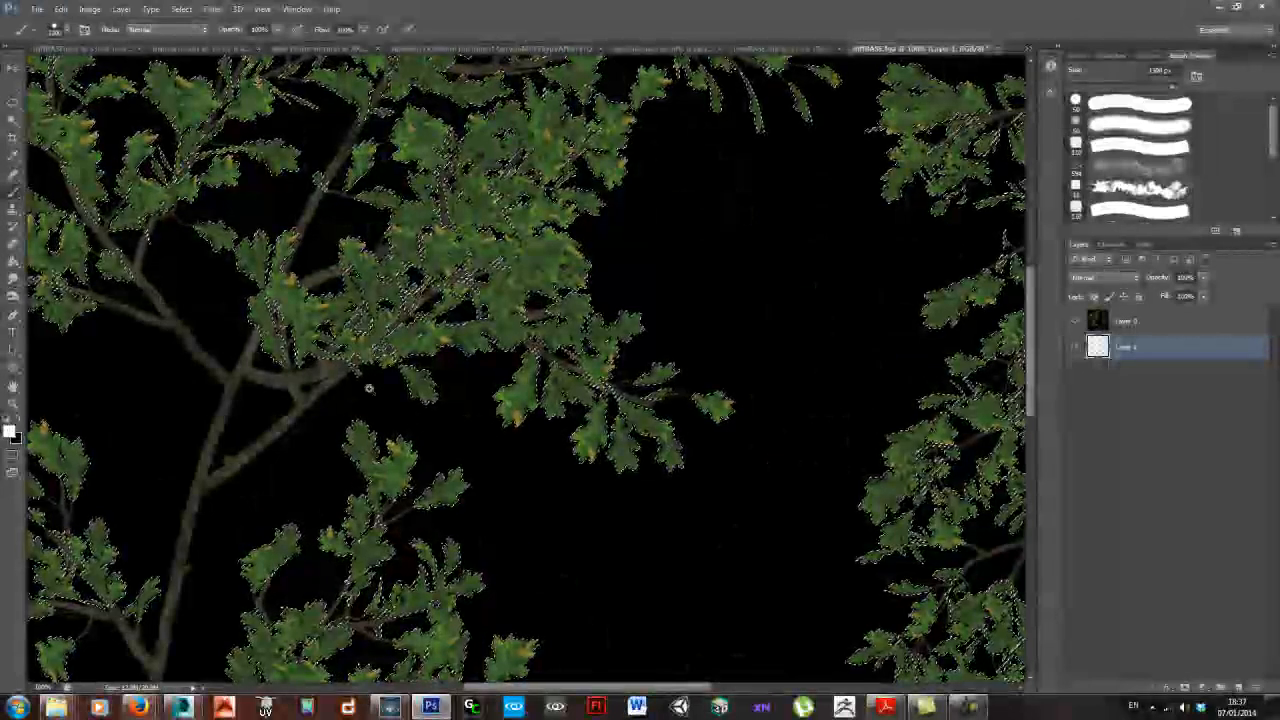
scroll(661, 431, down, 4)
drag(757, 489, 617, 337)
scroll(617, 337, down, 2)
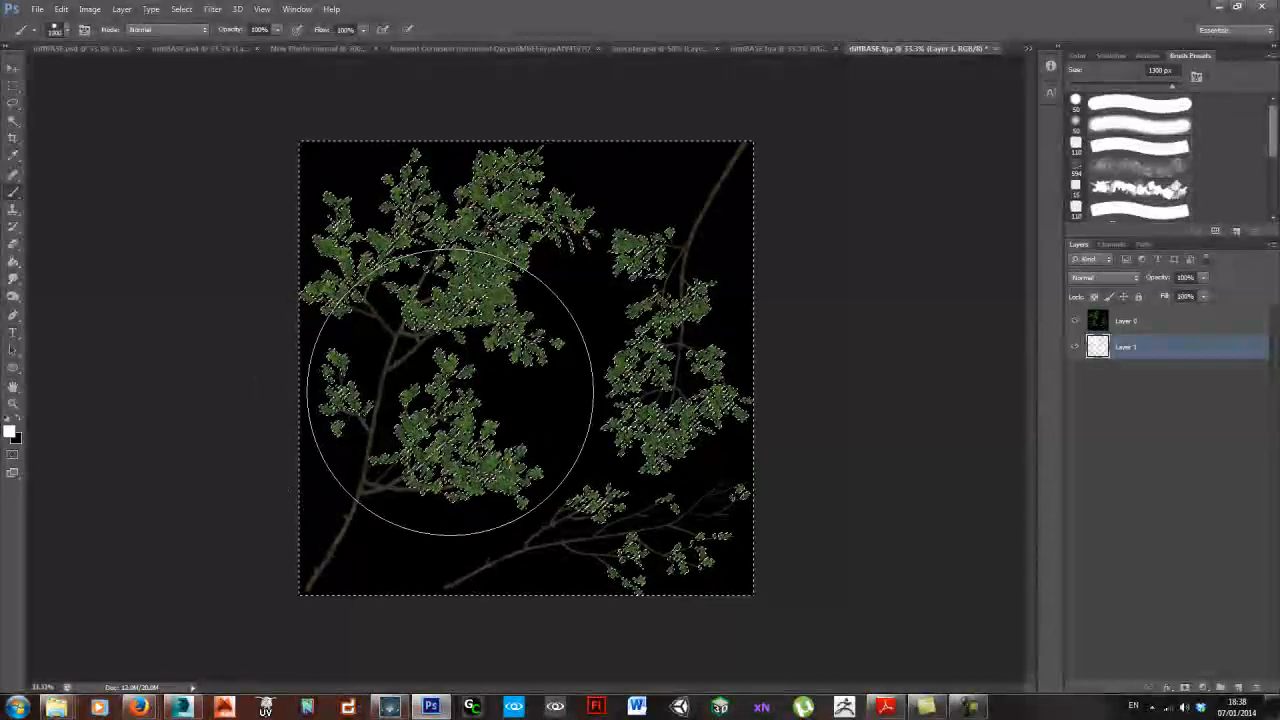
- Adjust the lightness of everything except the leaves on Layer 0 with Hue/Saturation and clear the selection
click(1168, 326)
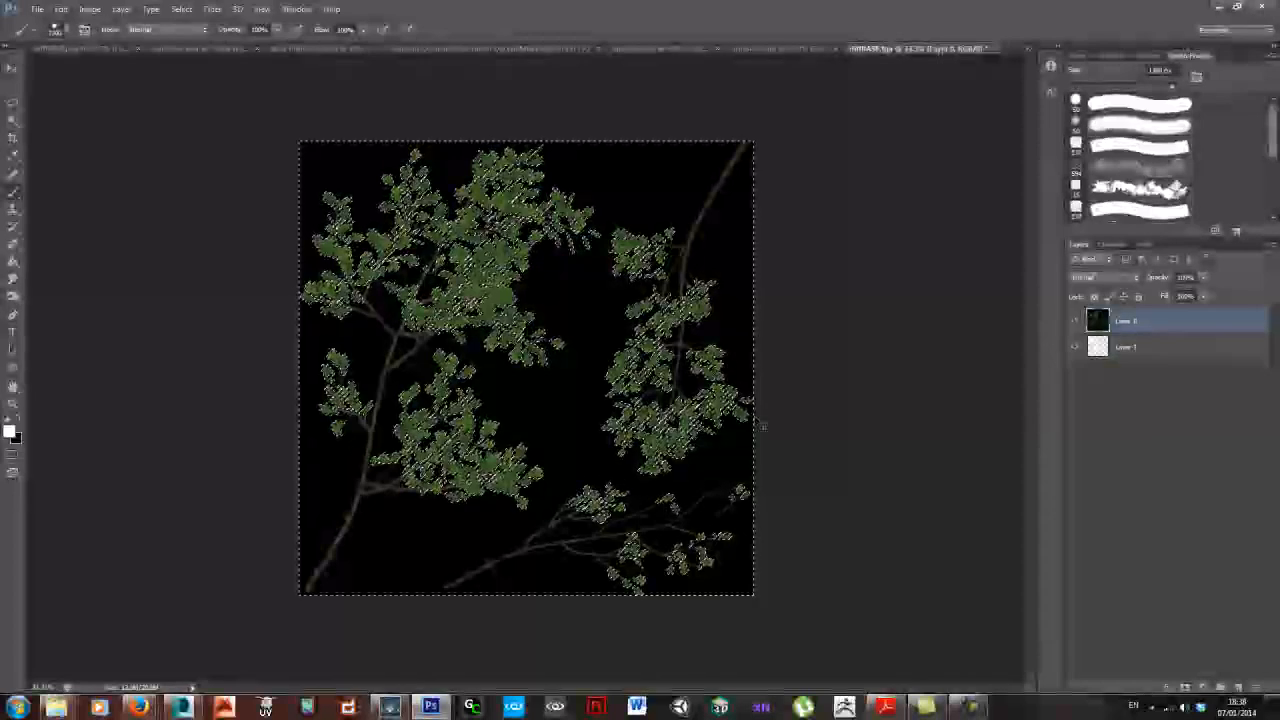
key(ctrl+u)
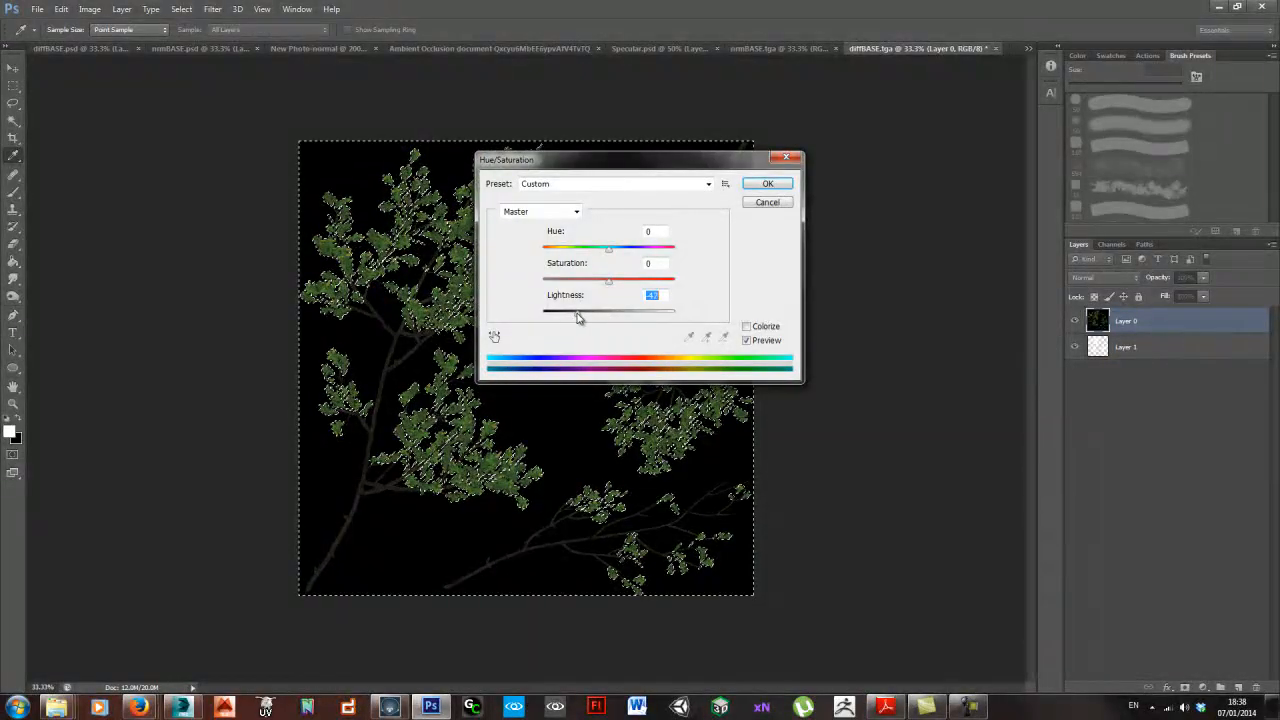
drag(568, 317, 613, 319)
click(766, 186)
key(b)
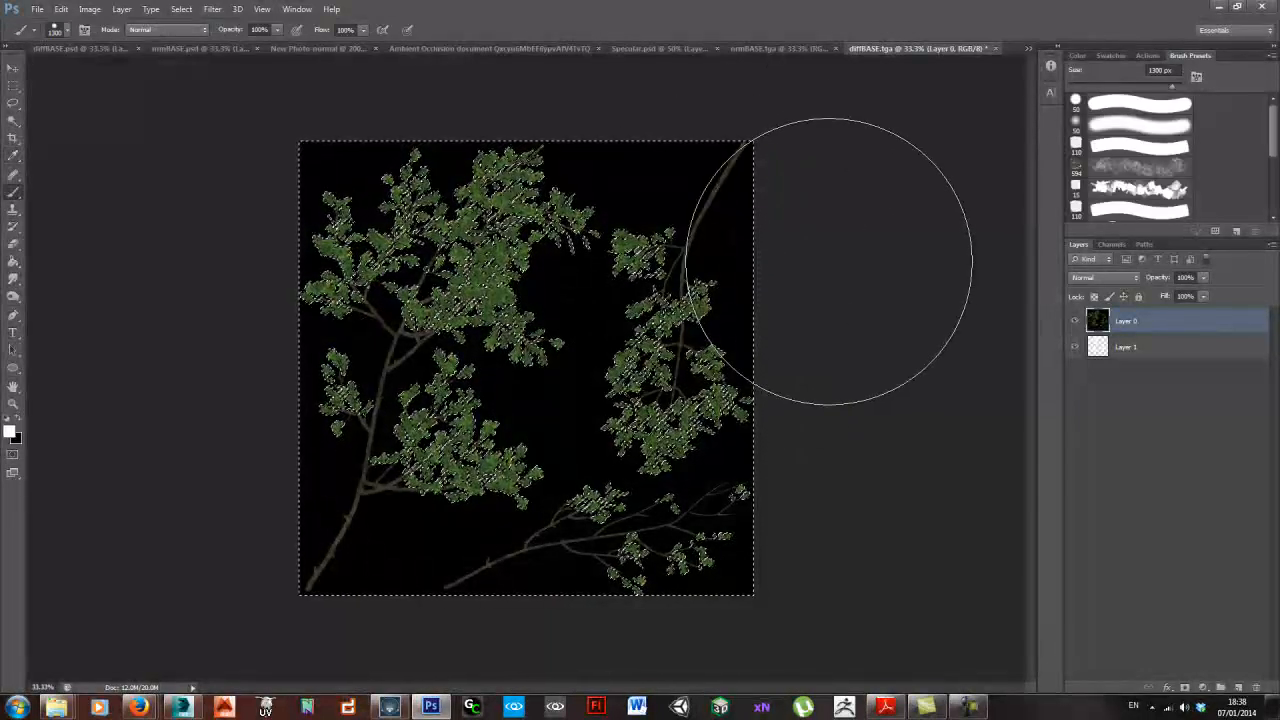
key(ctrl+d)
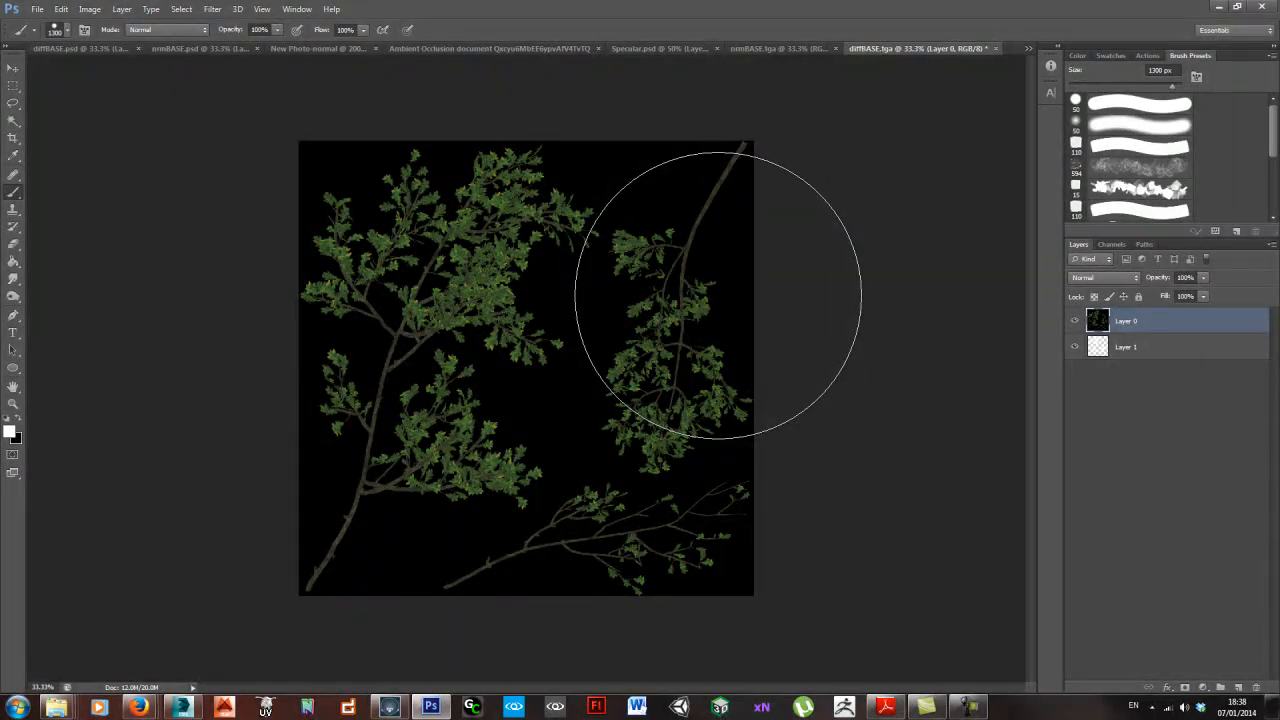
- Preview the Alpha 1 channel of nrmBASE.tga over the image and load it as a selection
click(784, 48)
click(1112, 244)
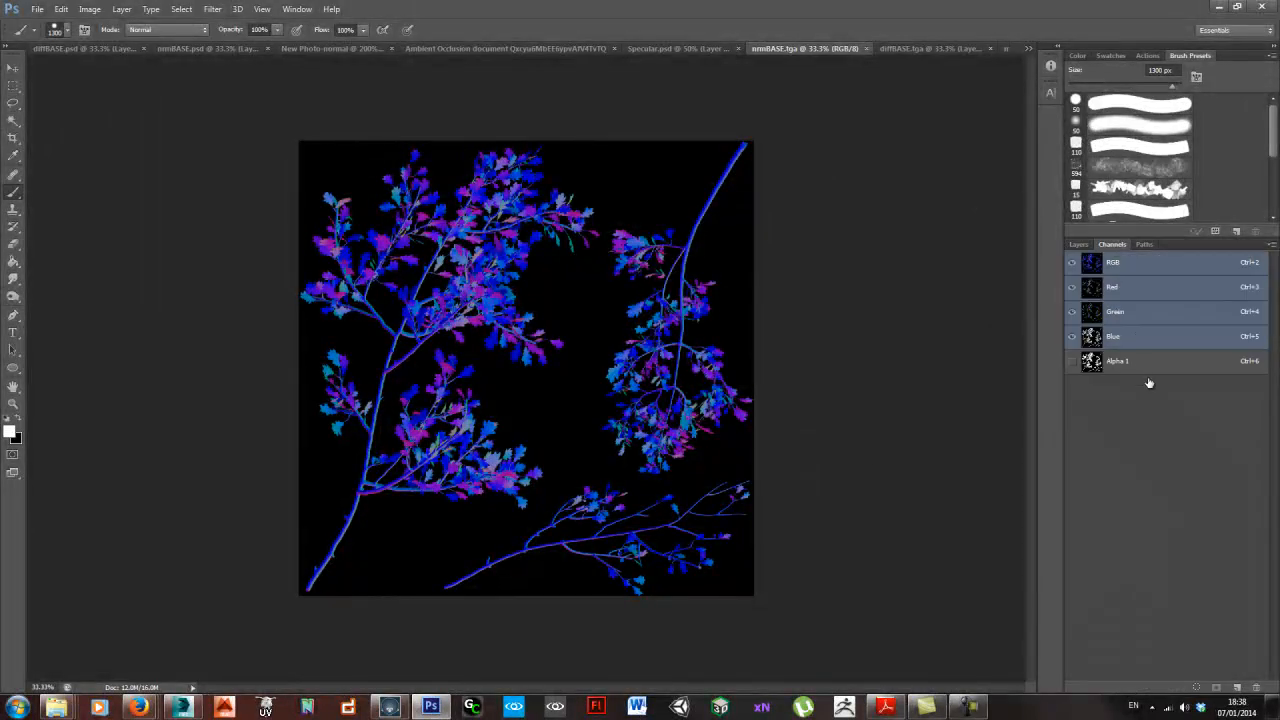
click(1073, 361)
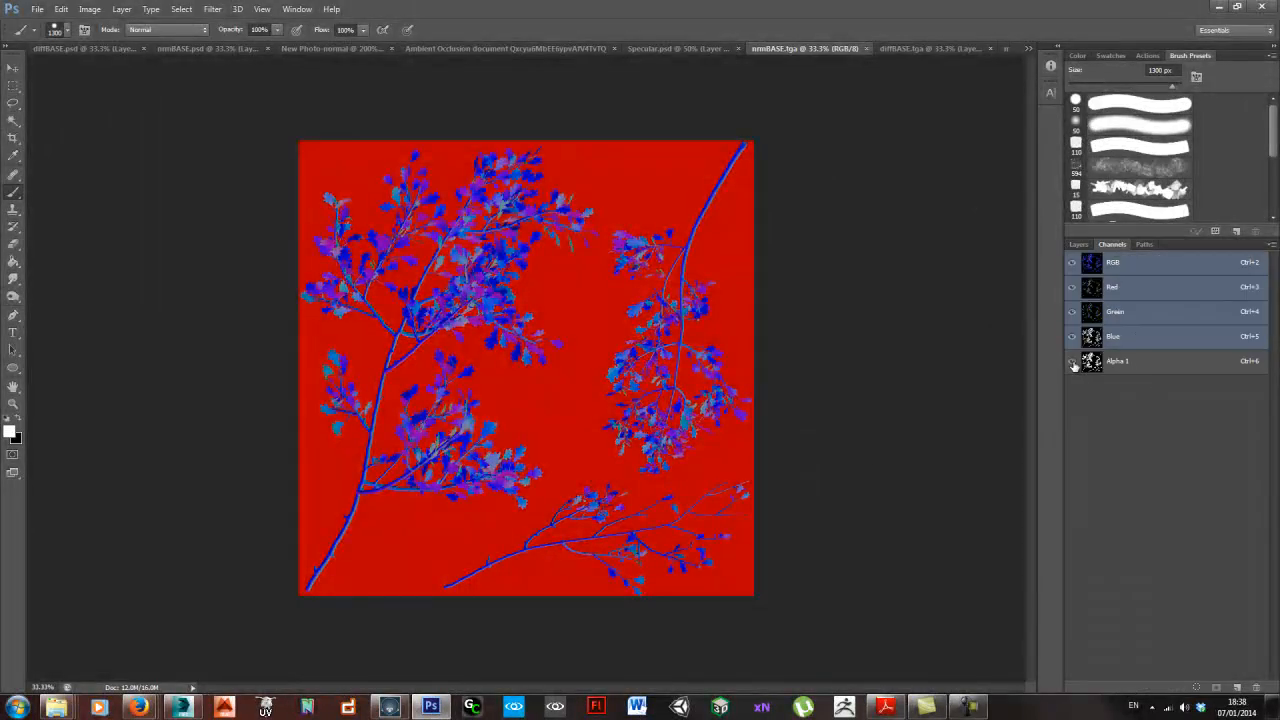
click(1073, 363)
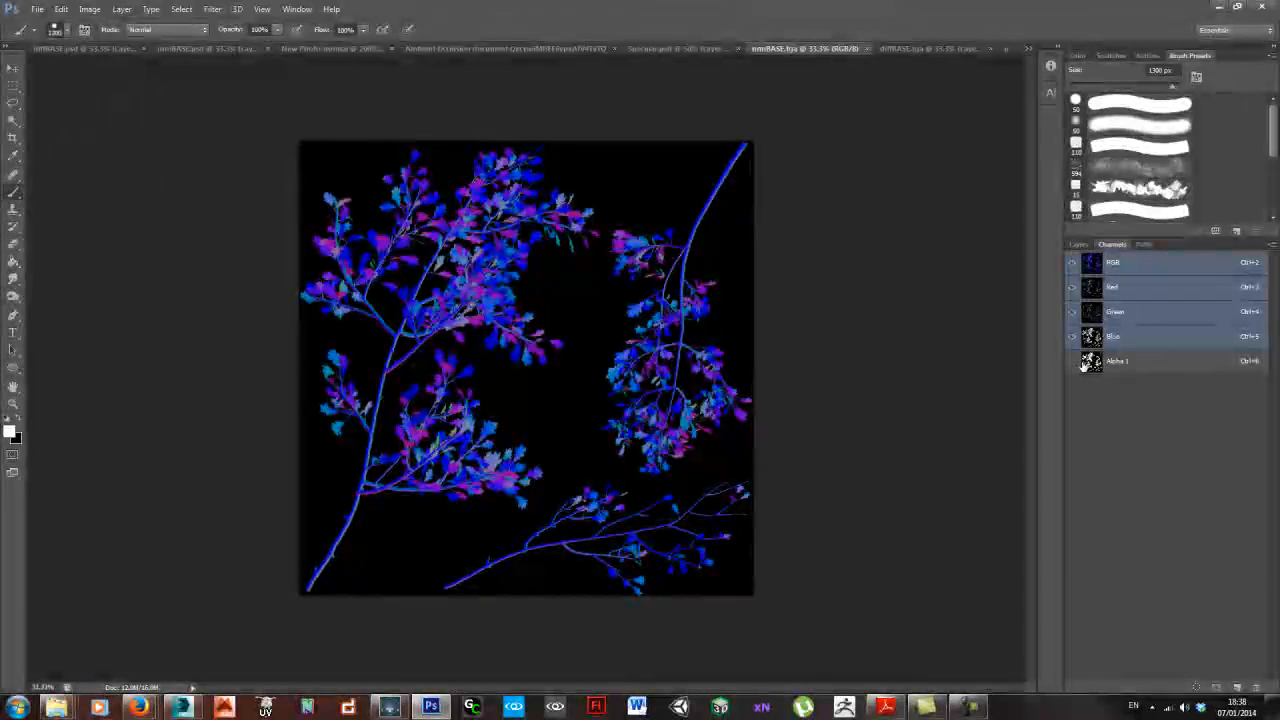
ctrl+click(1091, 362)
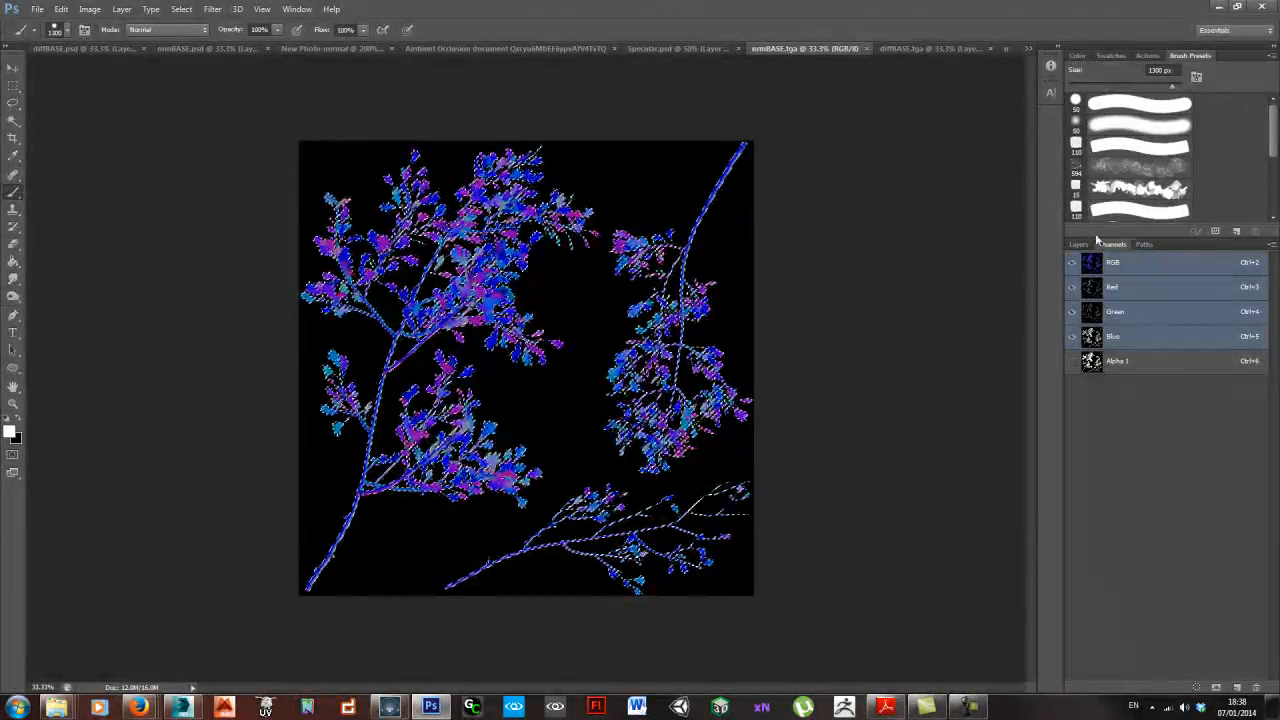
- Convert the normal map's Background into a regular layer and add an empty layer beneath it
click(1079, 246)
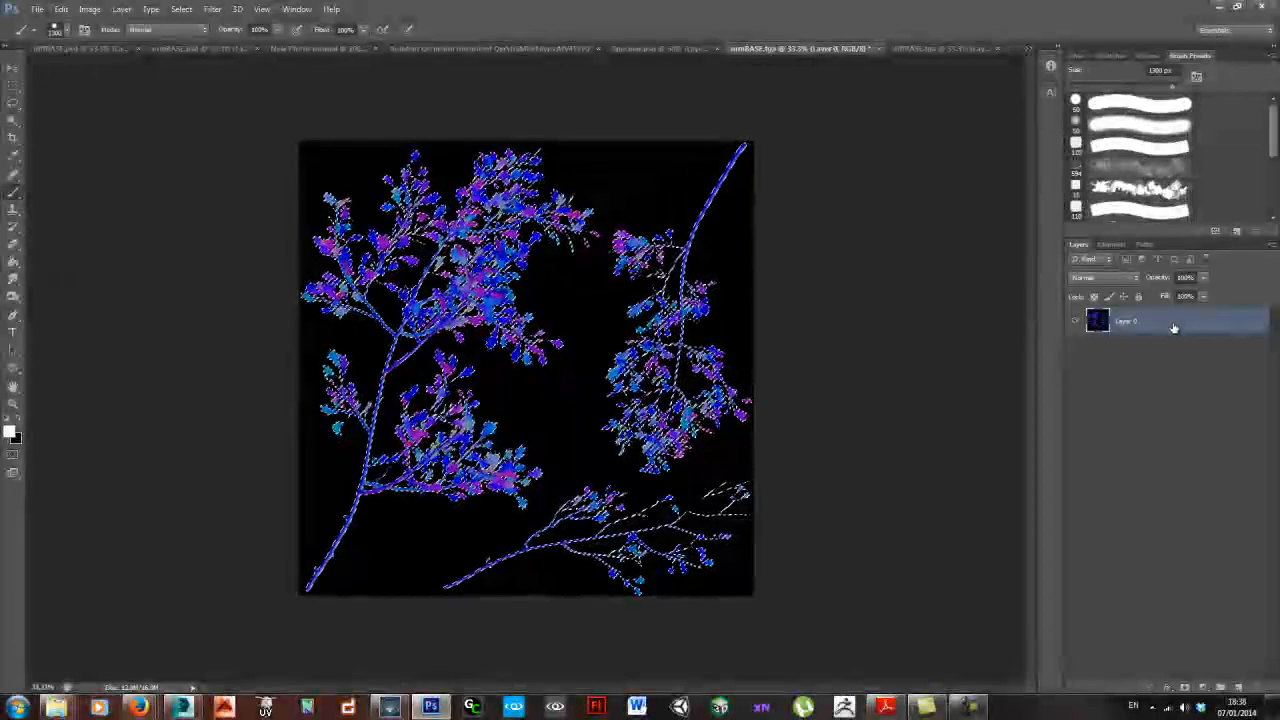
key(ctrl+d)
key(g)
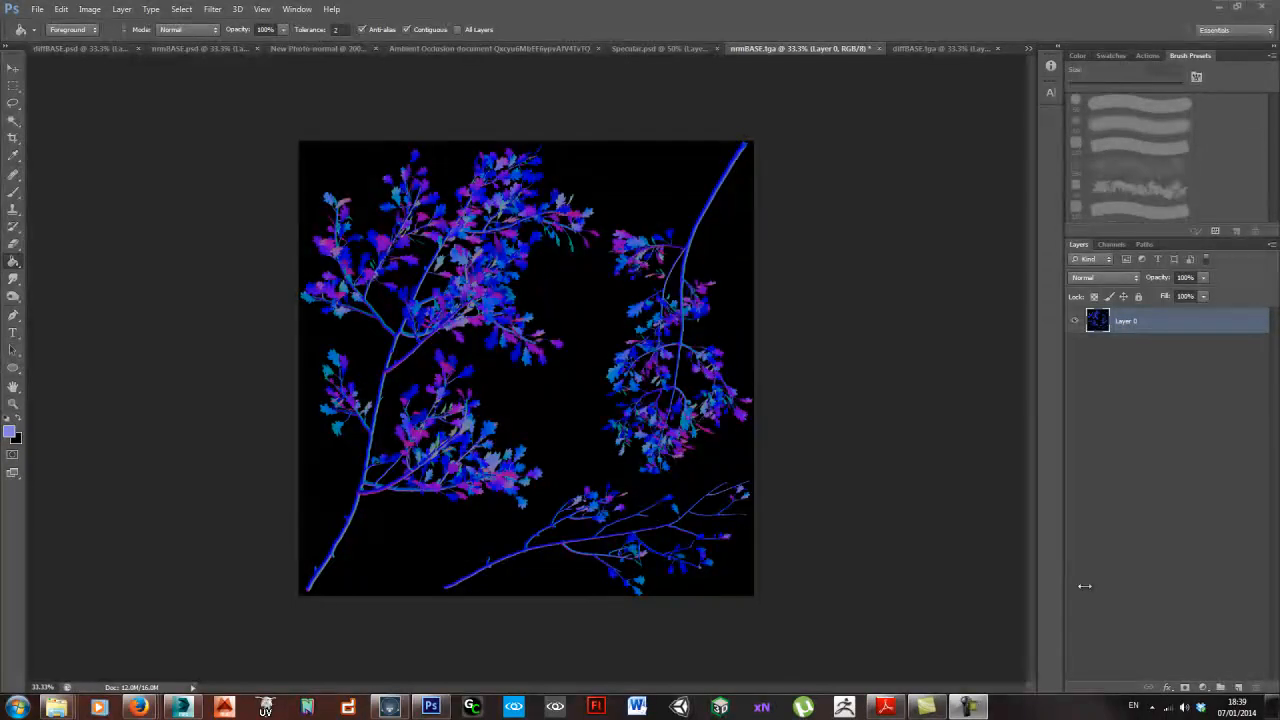
click(1238, 690)
click(1238, 690)
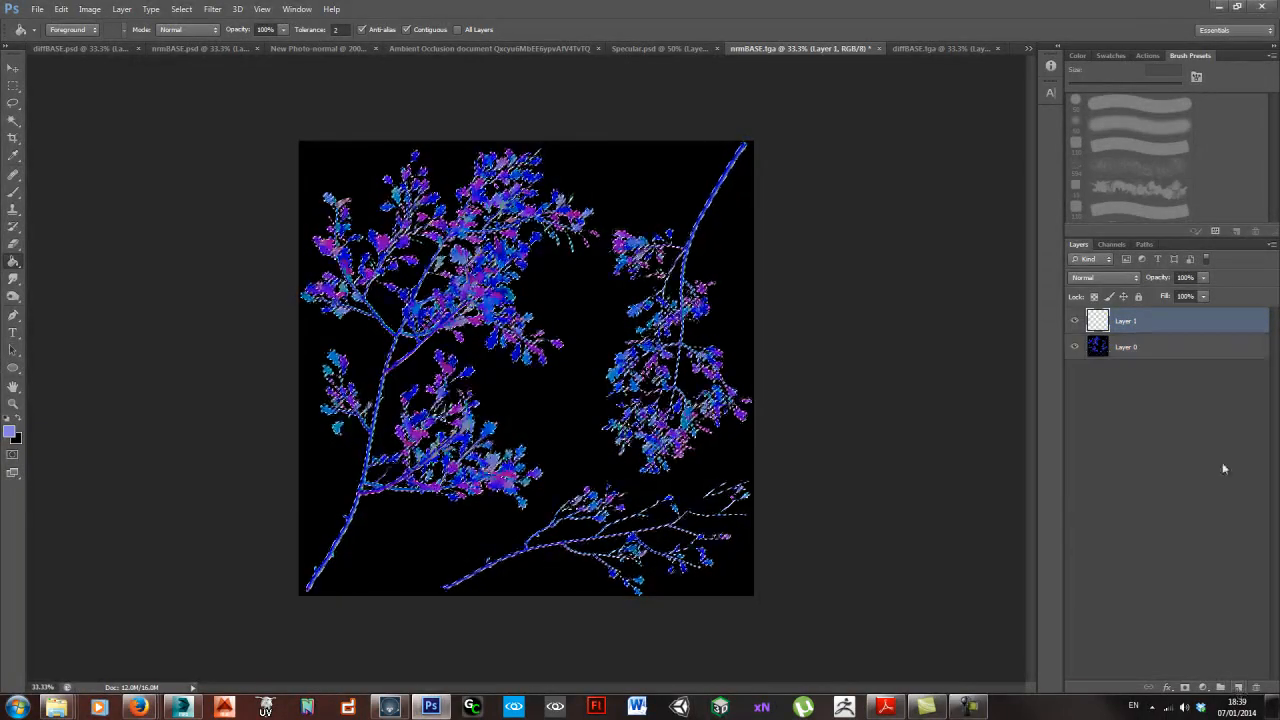
drag(1170, 329, 1168, 394)
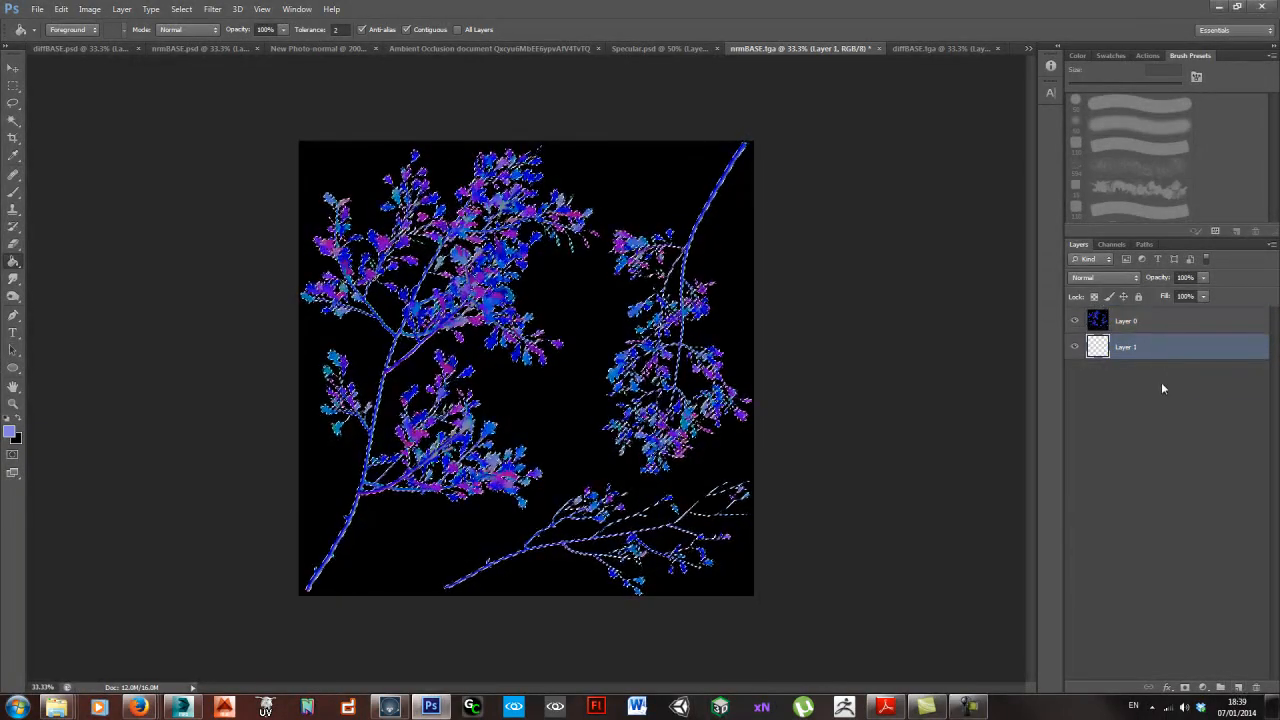
- Set the foreground colour to the flat normal-map blue, RGB 127, 127, 255
click(10, 434)
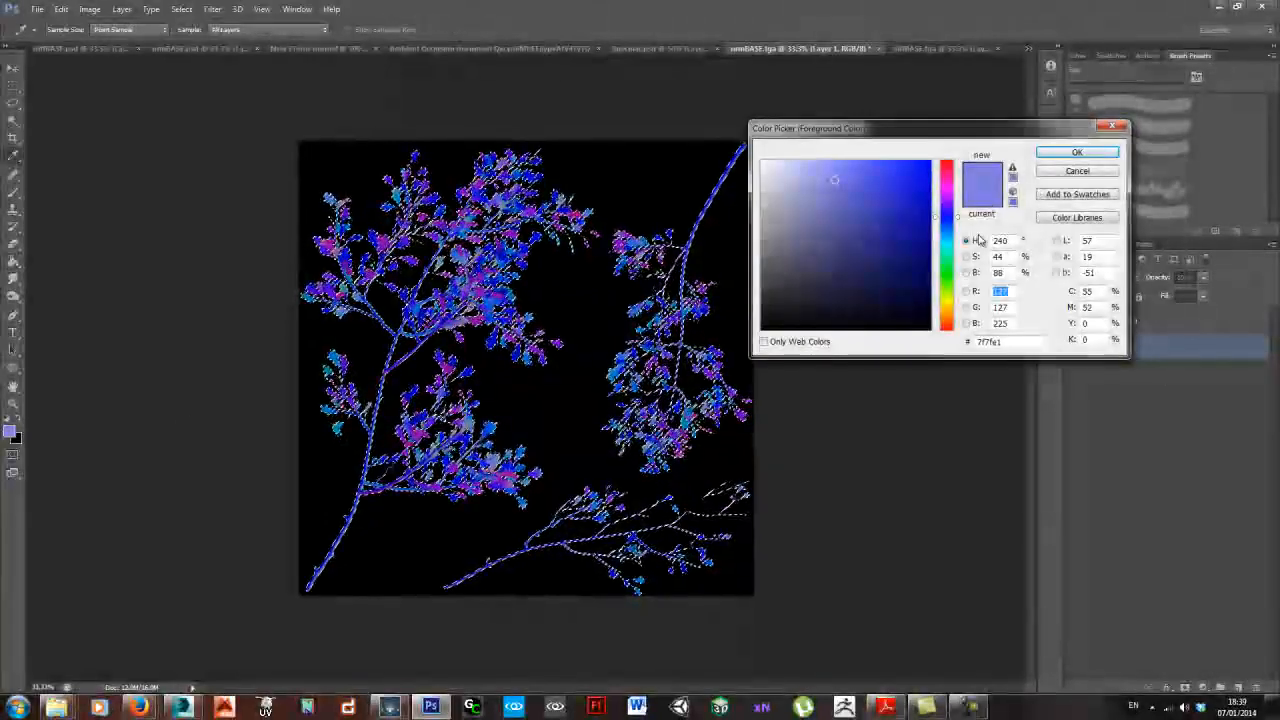
click(1014, 323)
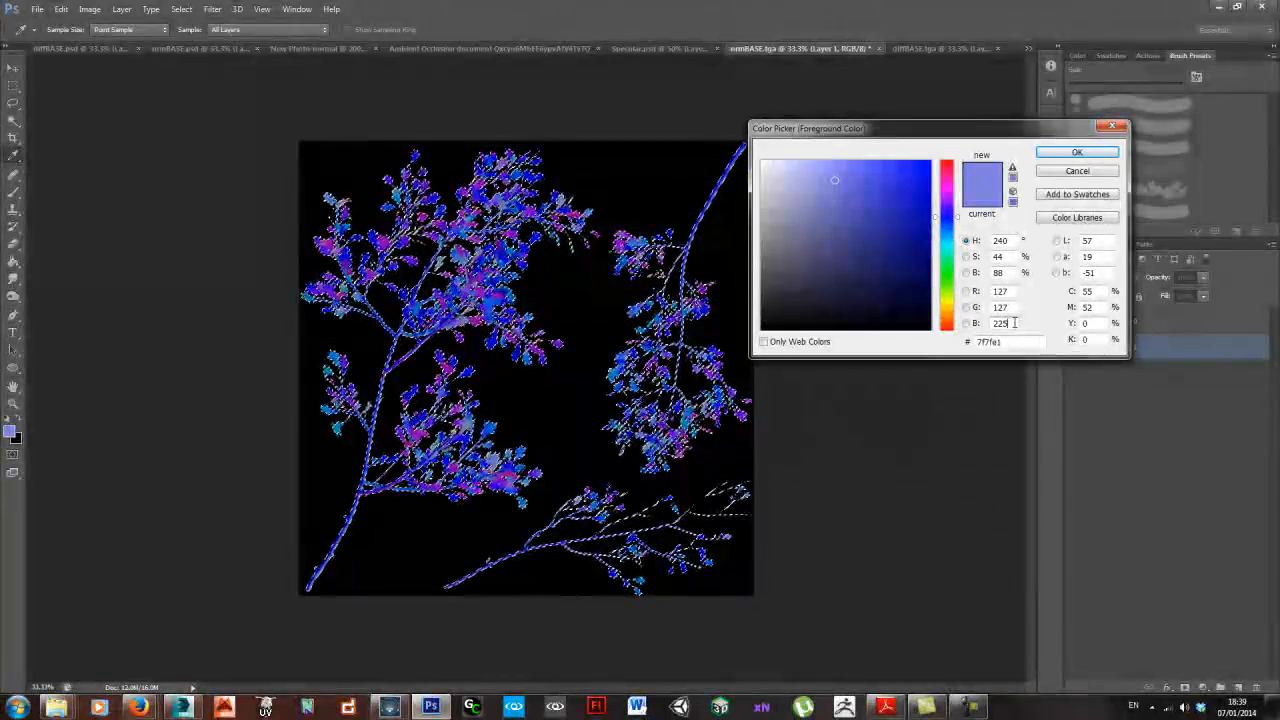
drag(1014, 323, 891, 321)
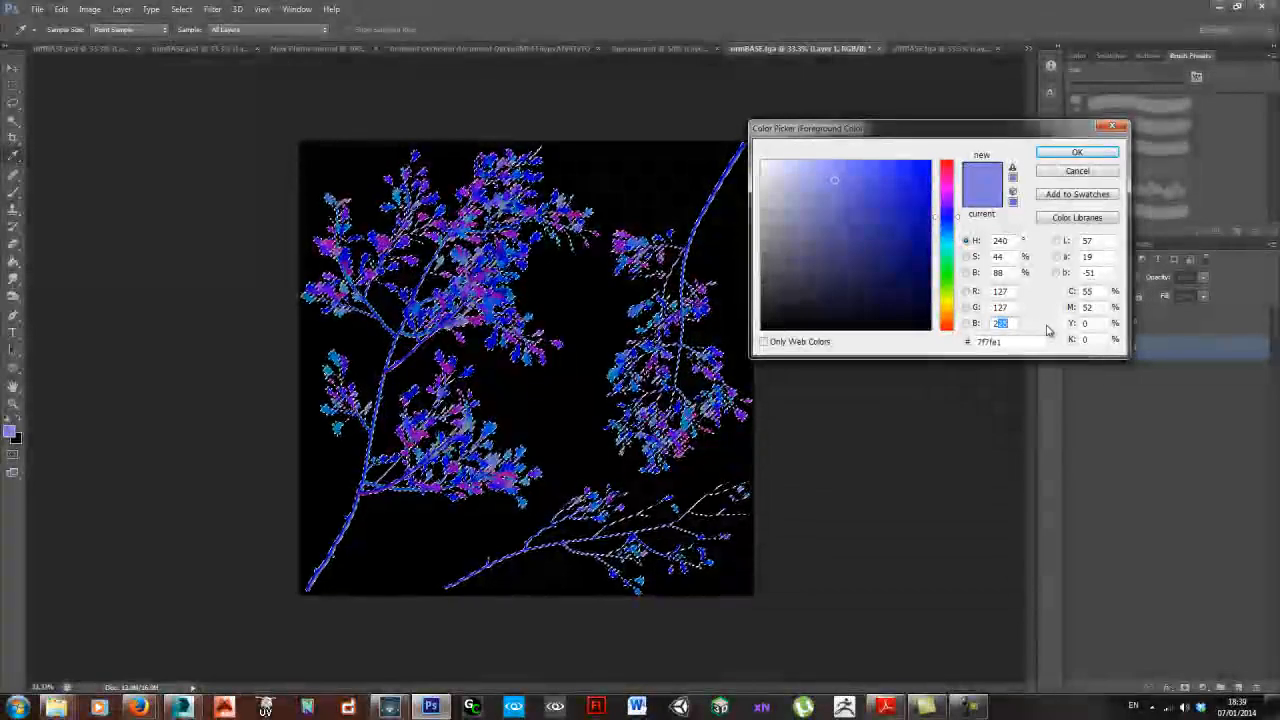
text(255)
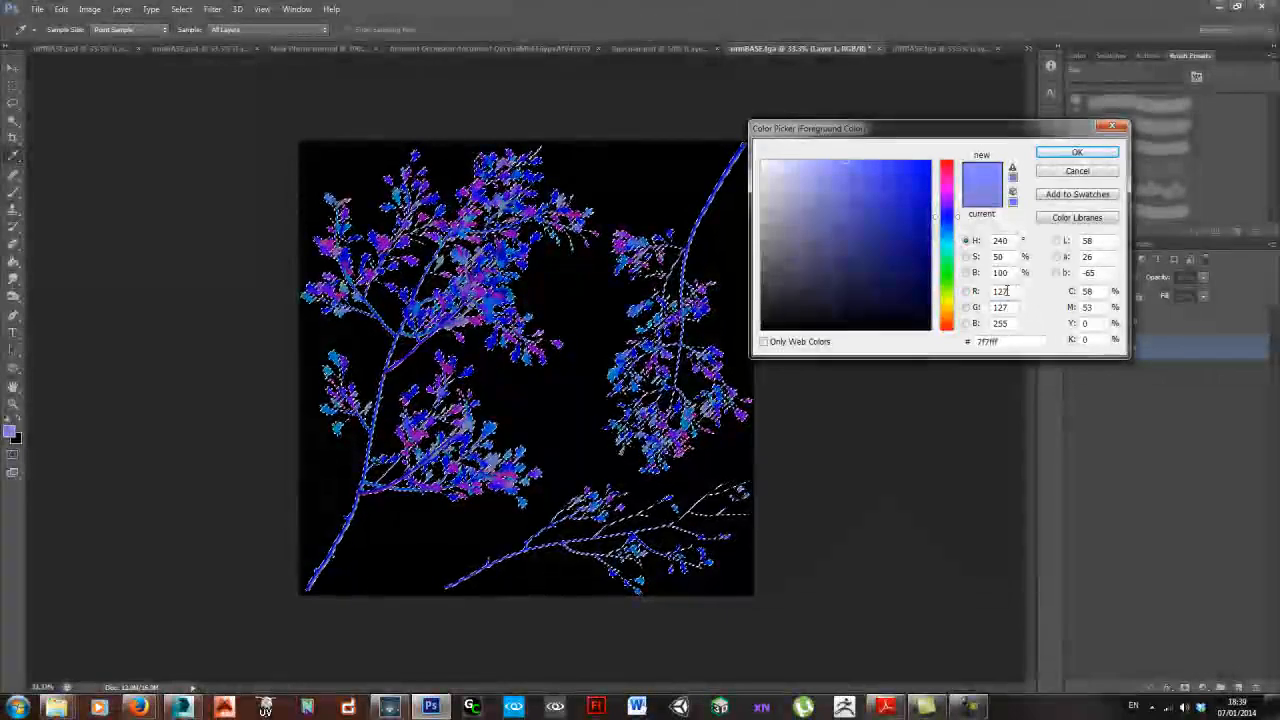
click(1078, 154)
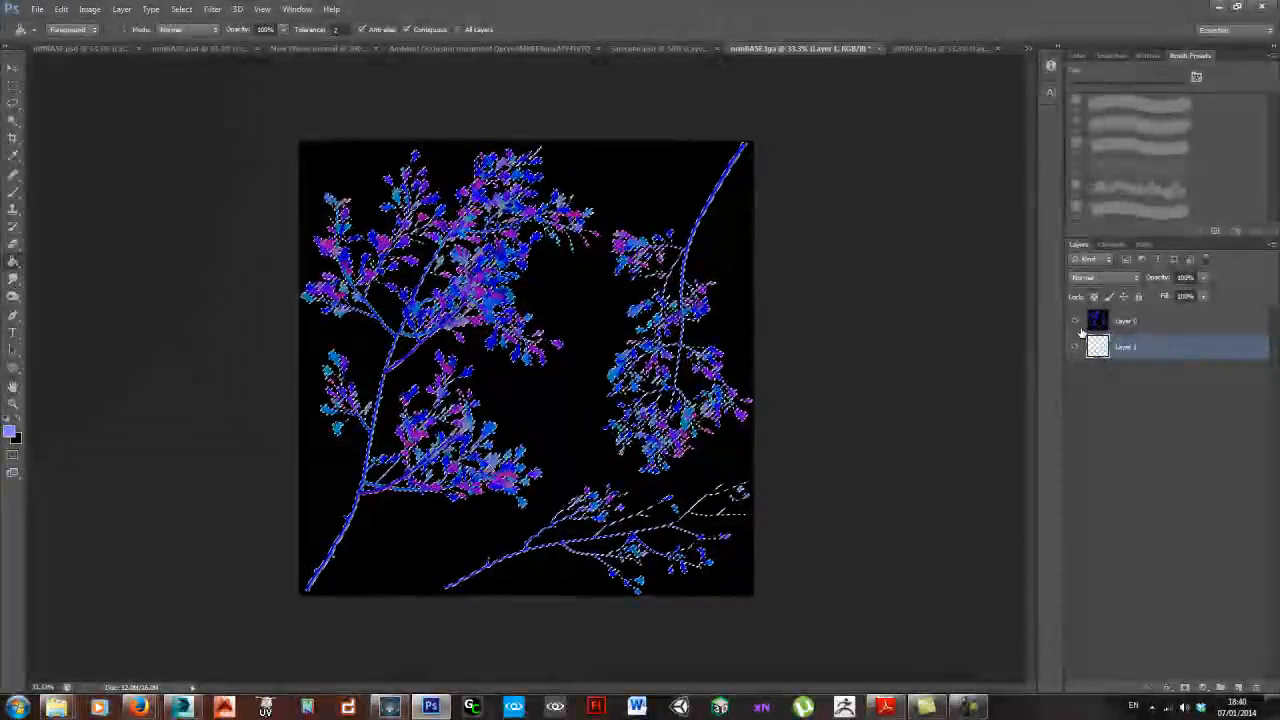
- Delete the black background around the branches on Layer 0 and fill Layer 1 with the flat normal-map blue
click(1150, 322)
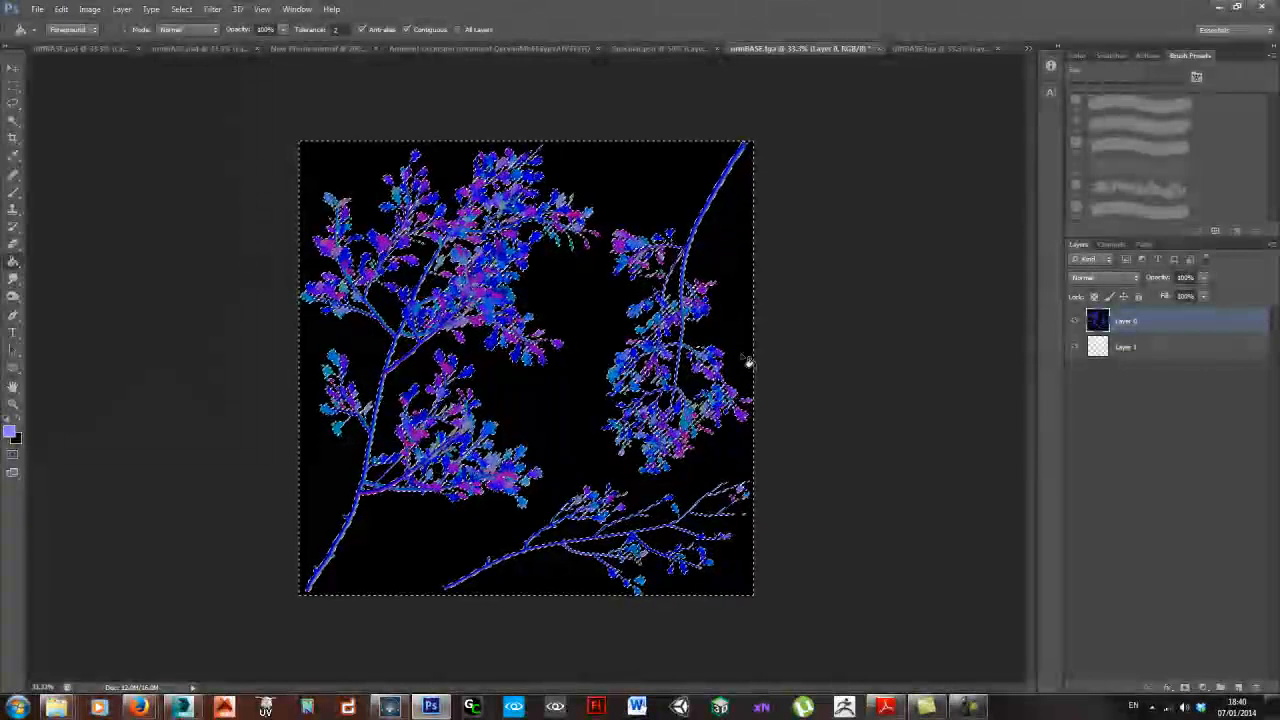
key(Delete)
key(ctrl+d)
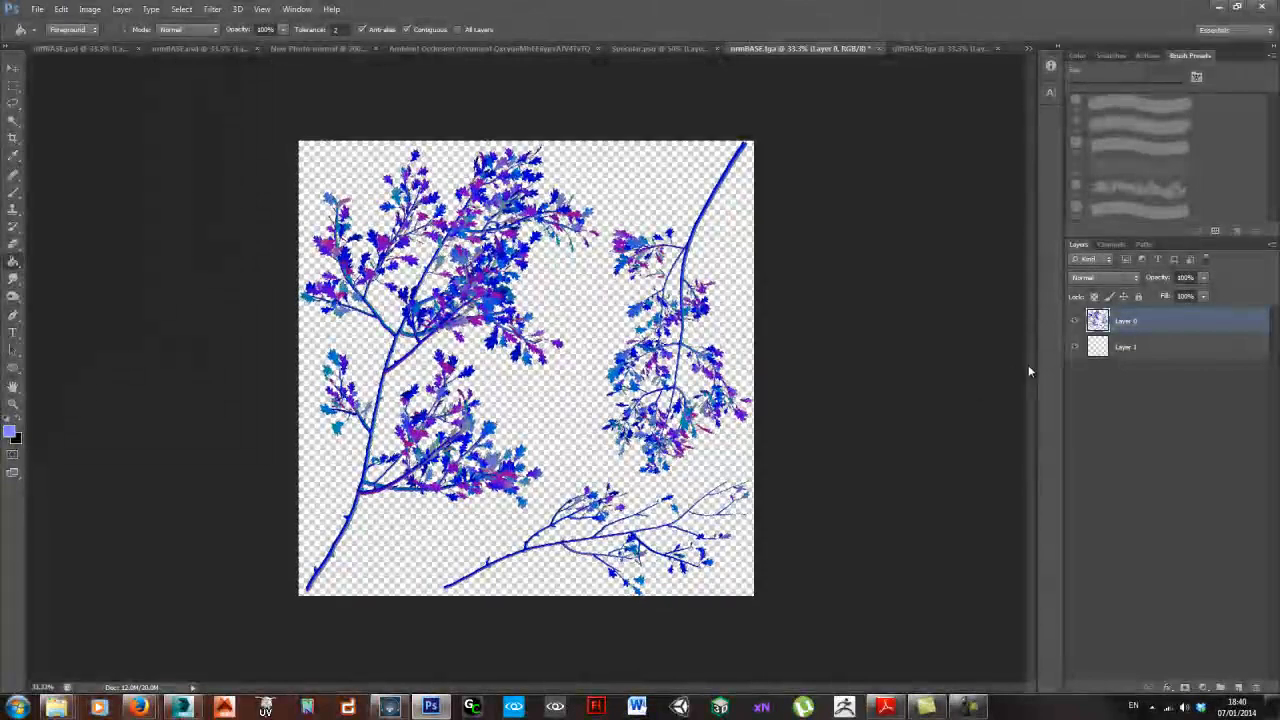
click(1167, 350)
click(598, 384)
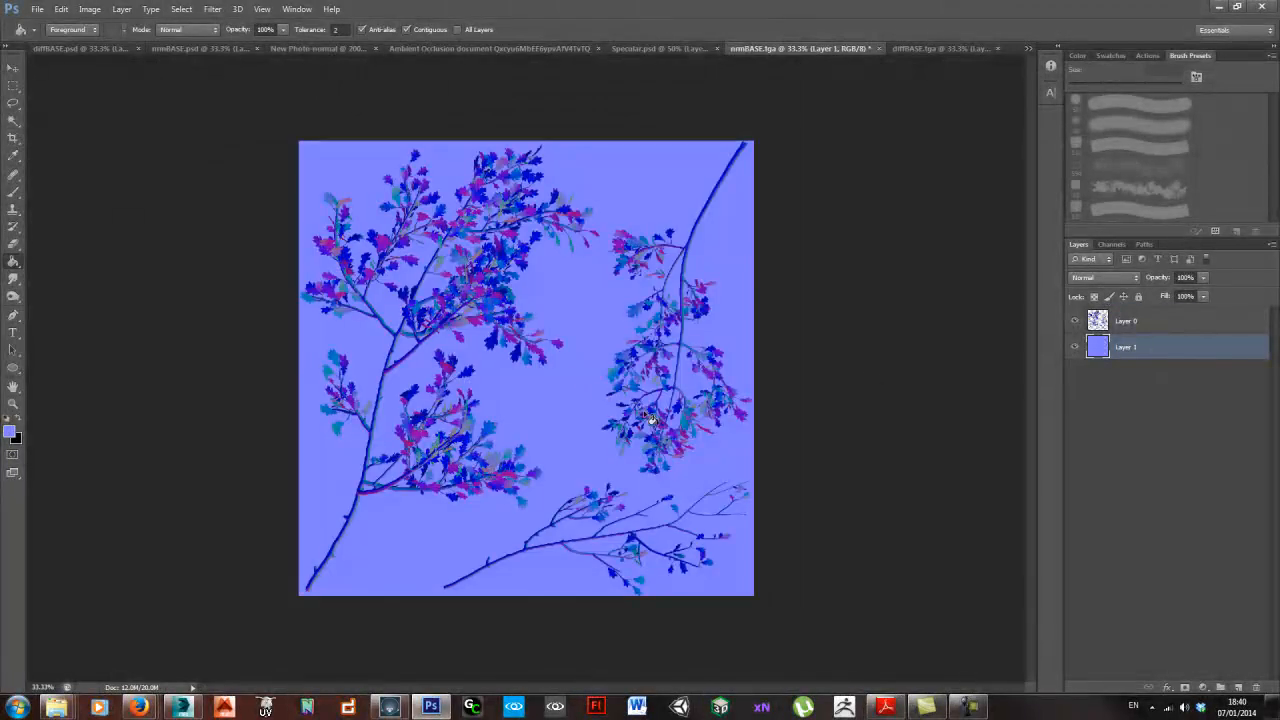
- Examine the leaf and branch edges of the normal map against the blue background at 100% zoom
ctrl+click(516, 349)
ctrl+click(517, 349)
ctrl+click(517, 350)
drag(704, 343, 532, 383)
drag(791, 380, 527, 410)
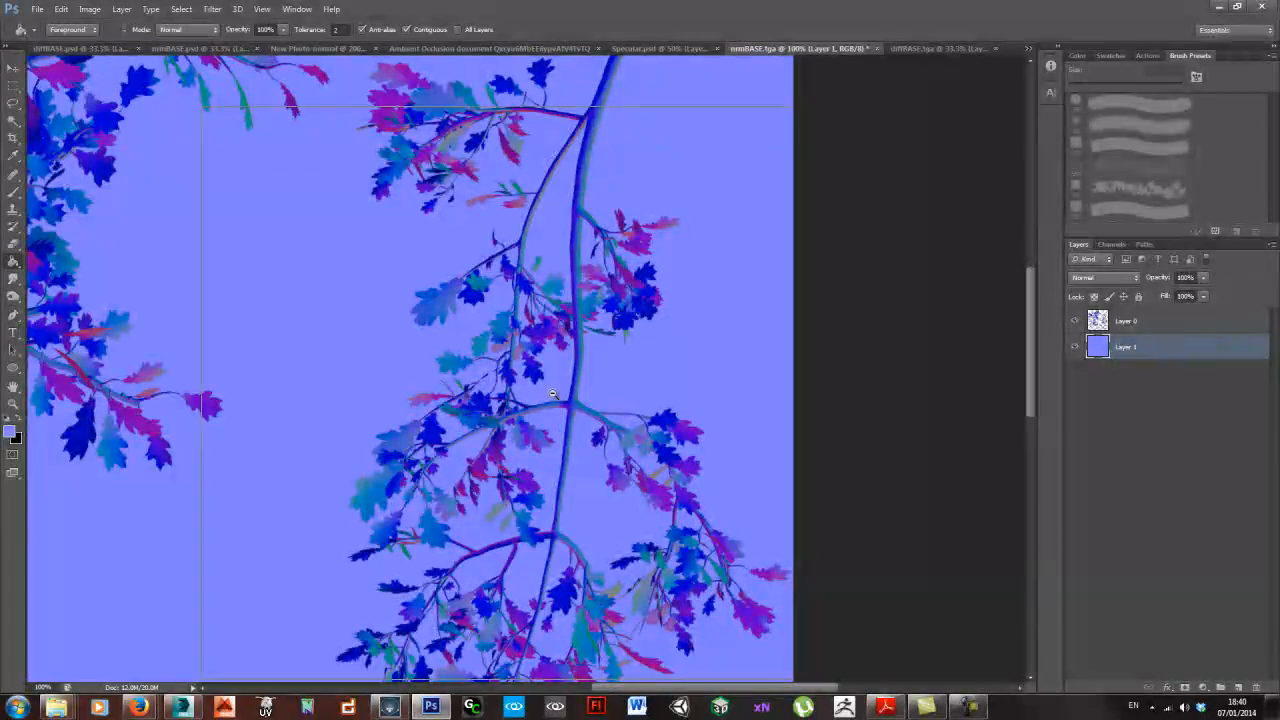
alt+click(553, 394)
alt+click(553, 394)
alt+click(552, 394)
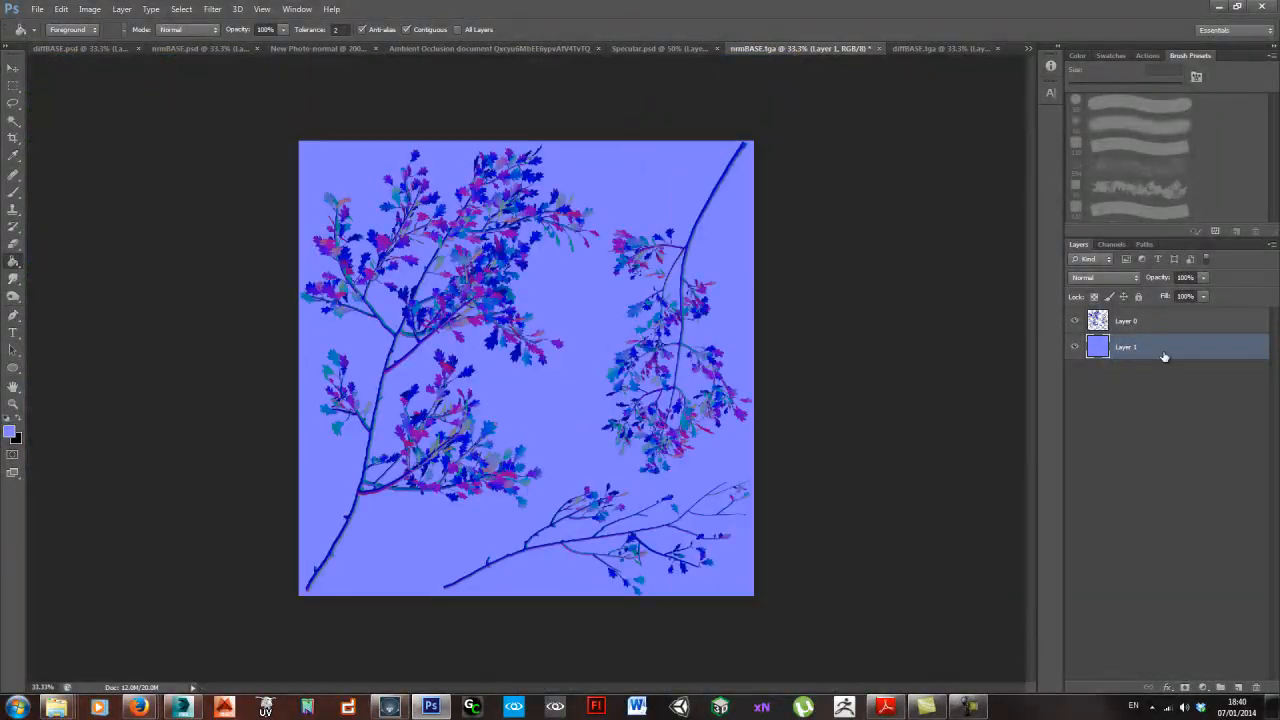
- Merge Layer 0 and Layer 1 of the normal map into a single layer
shift+click(1160, 327)
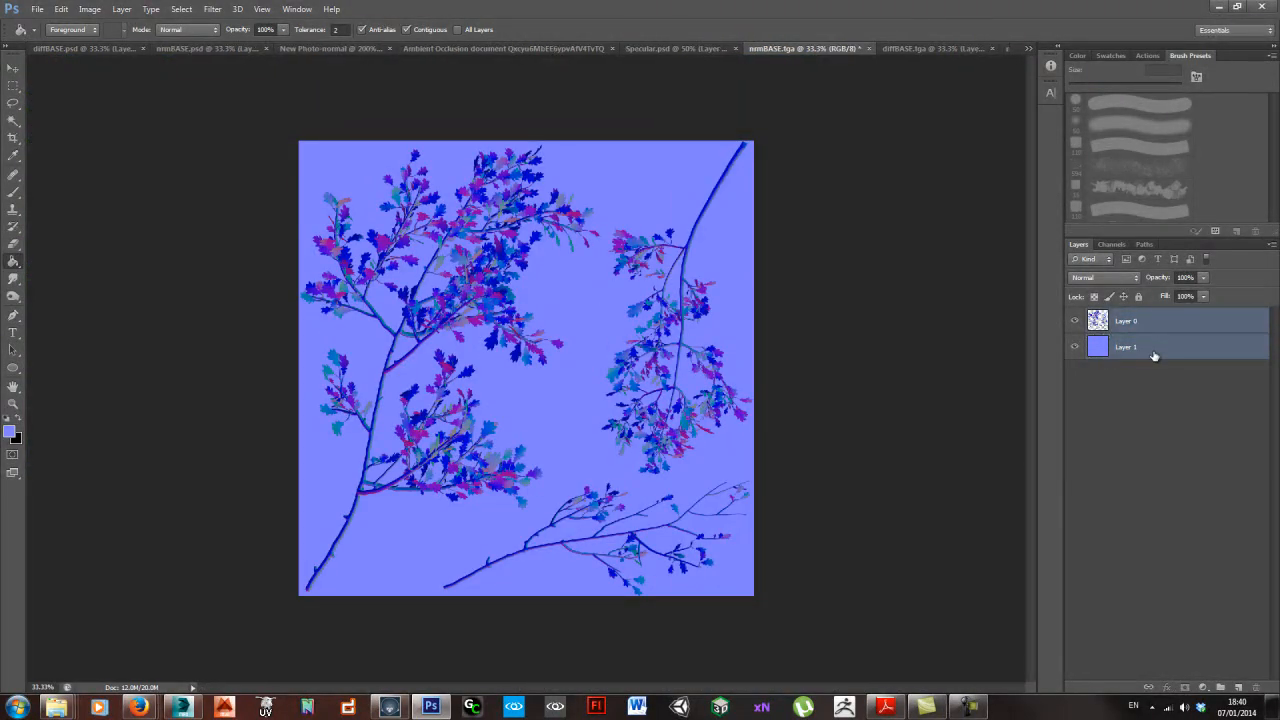
right_click(1153, 350)
click(1010, 486)
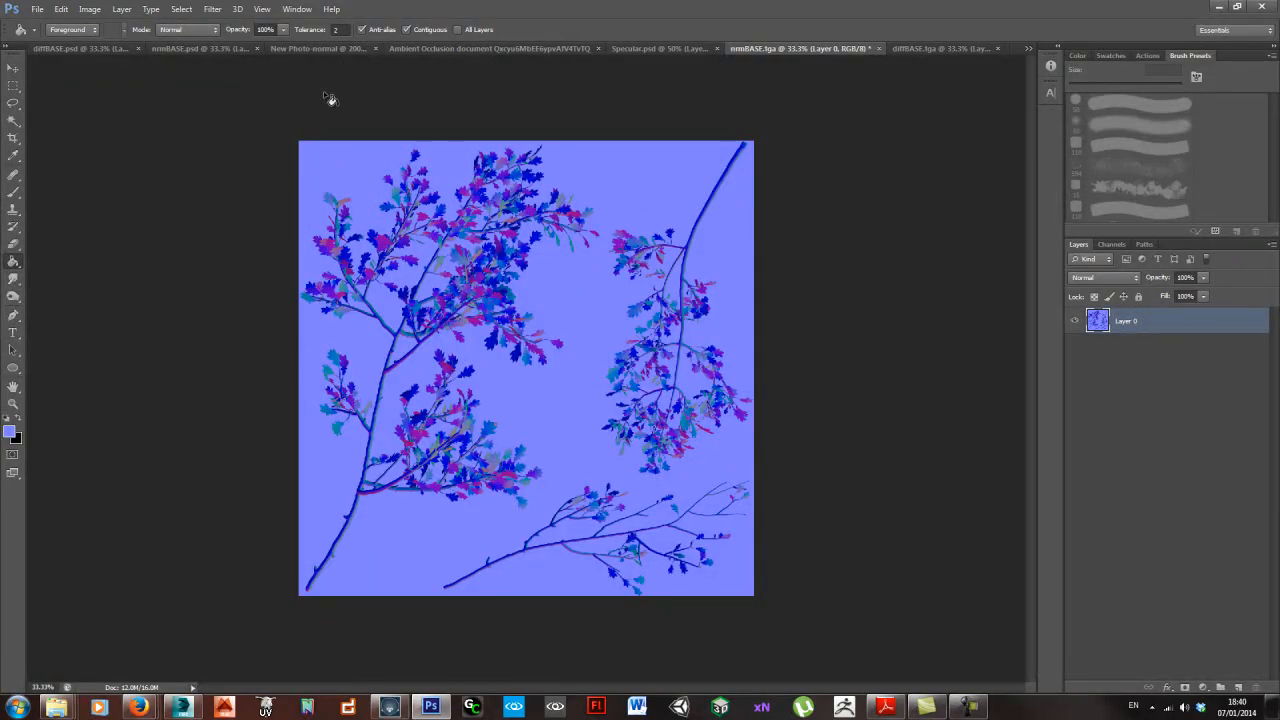
- Apply the xNormal Normalize normal map filter to the merged layer and check the leaves at 100% zoom
click(213, 10)
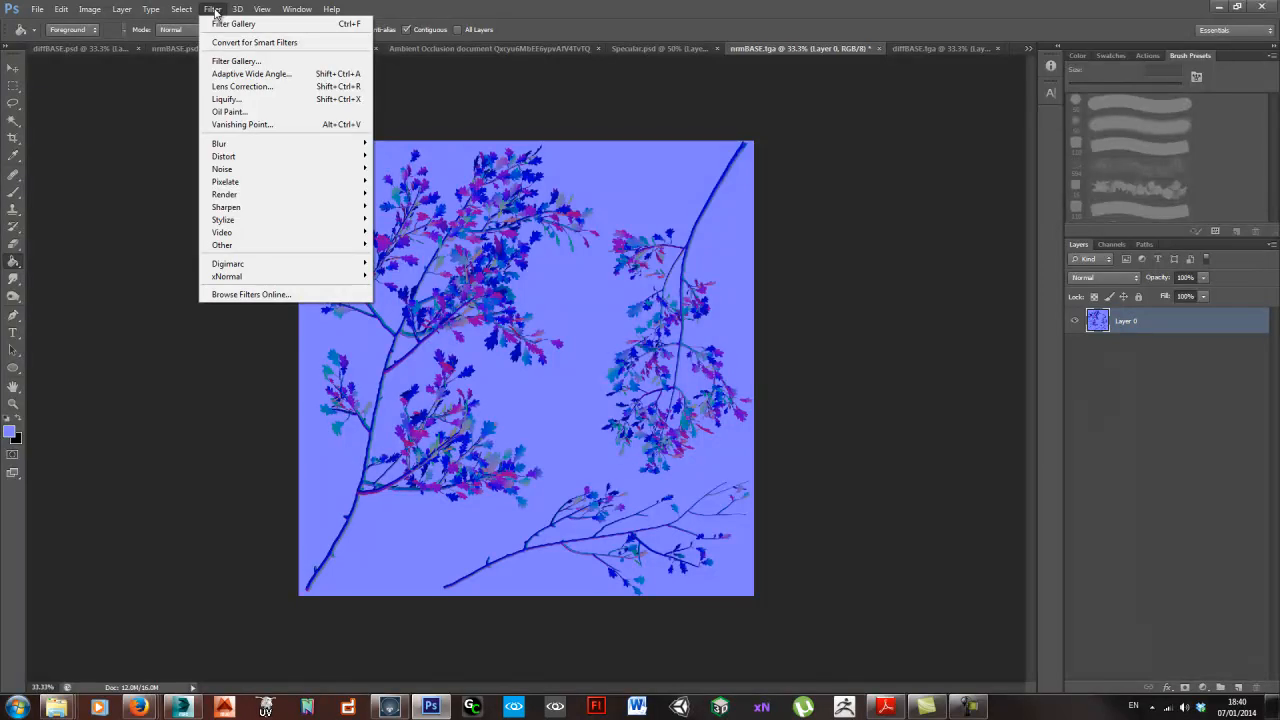
click(214, 11)
click(210, 11)
mouse_move(289, 281)
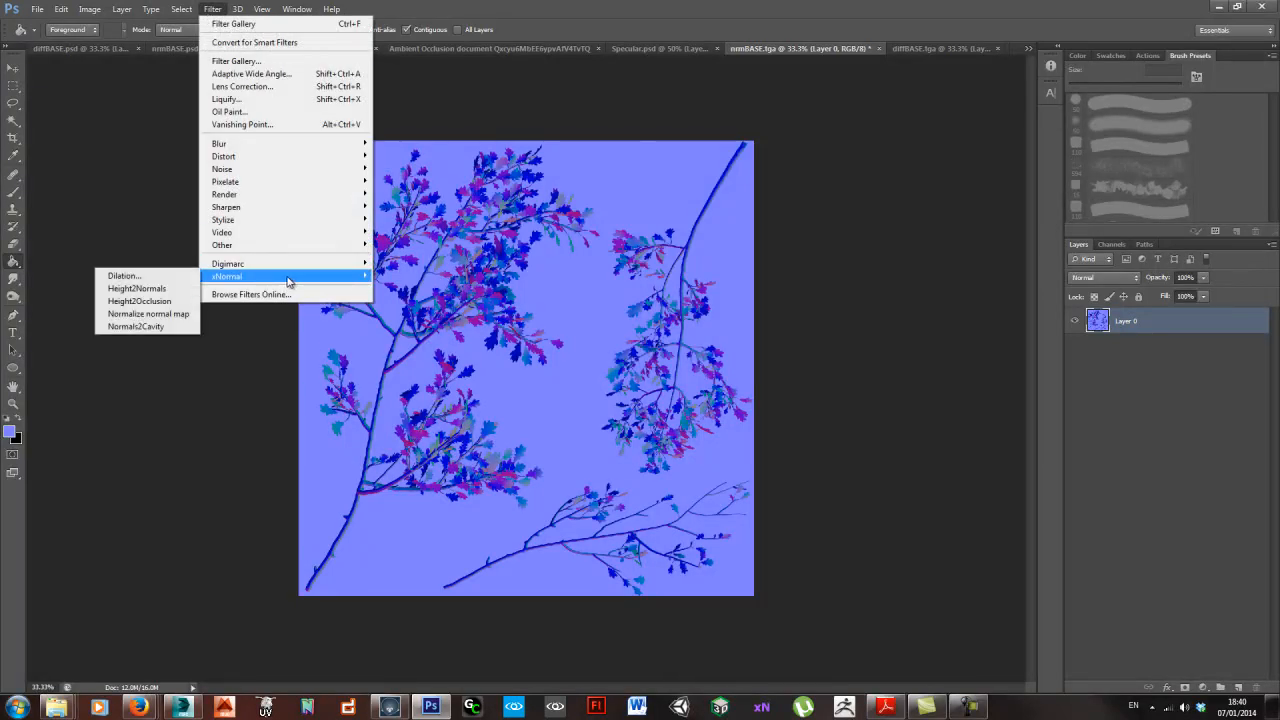
click(140, 314)
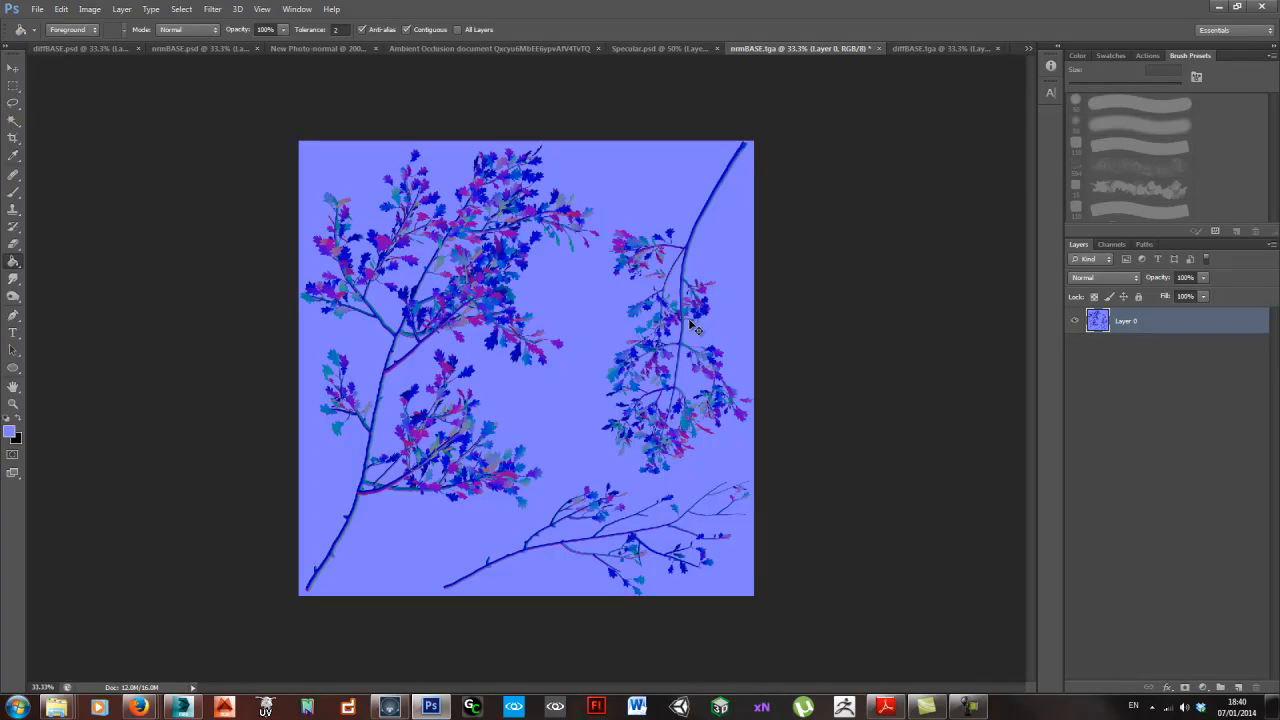
scroll(478, 268, up, 3)
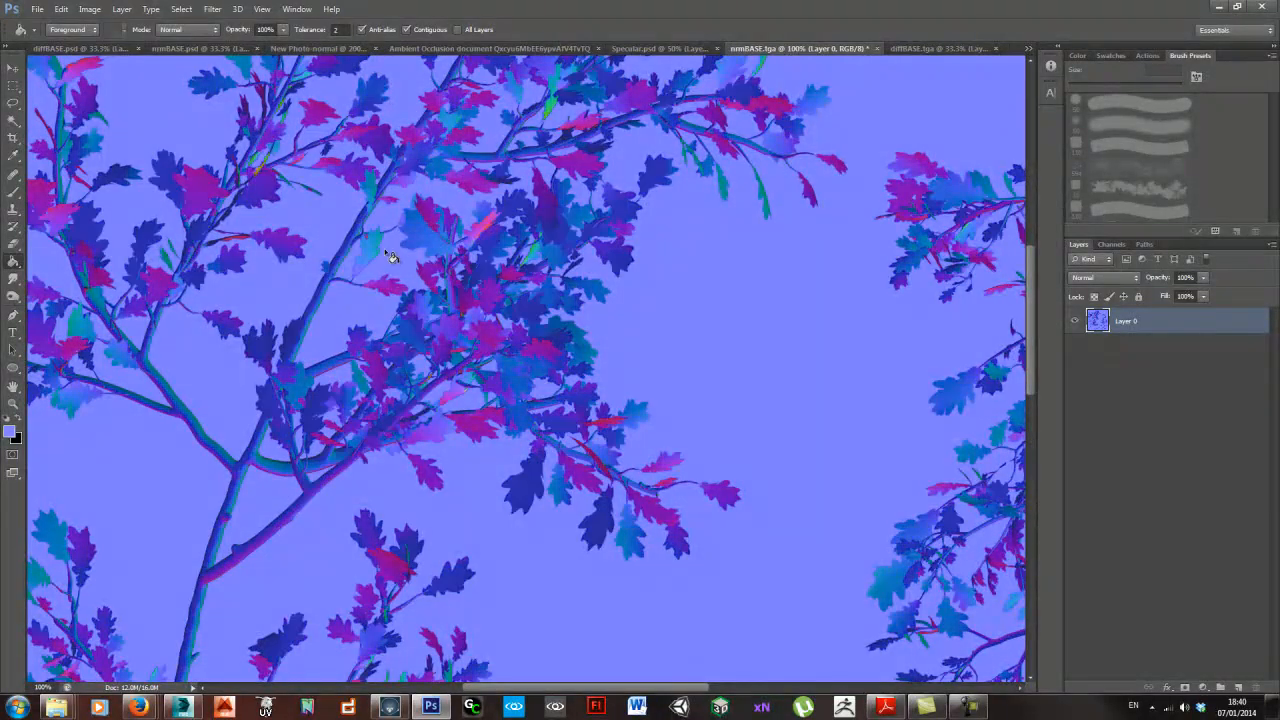
alt+click(657, 340)
alt+click(657, 340)
alt+click(657, 340)
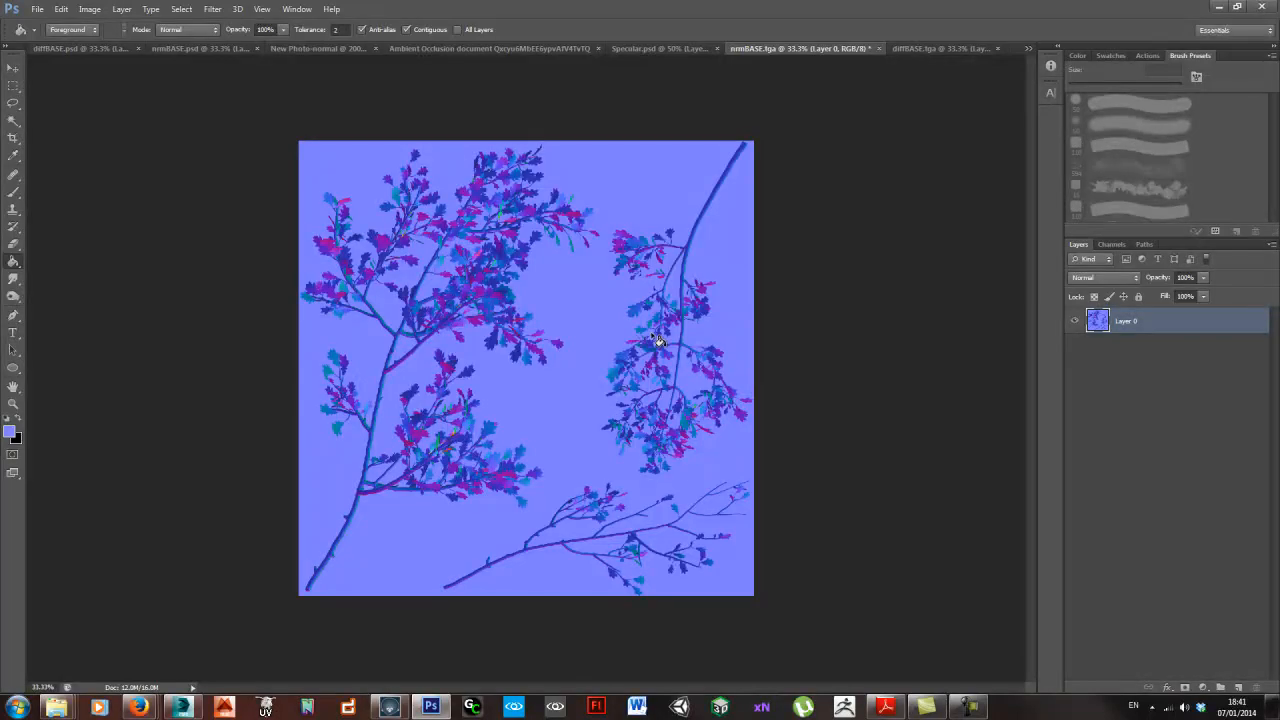
- Save the normal map in the textures folder as nrmBASE2.psd without replacing nrmBASE.psd
key(alt+f)
key(a)
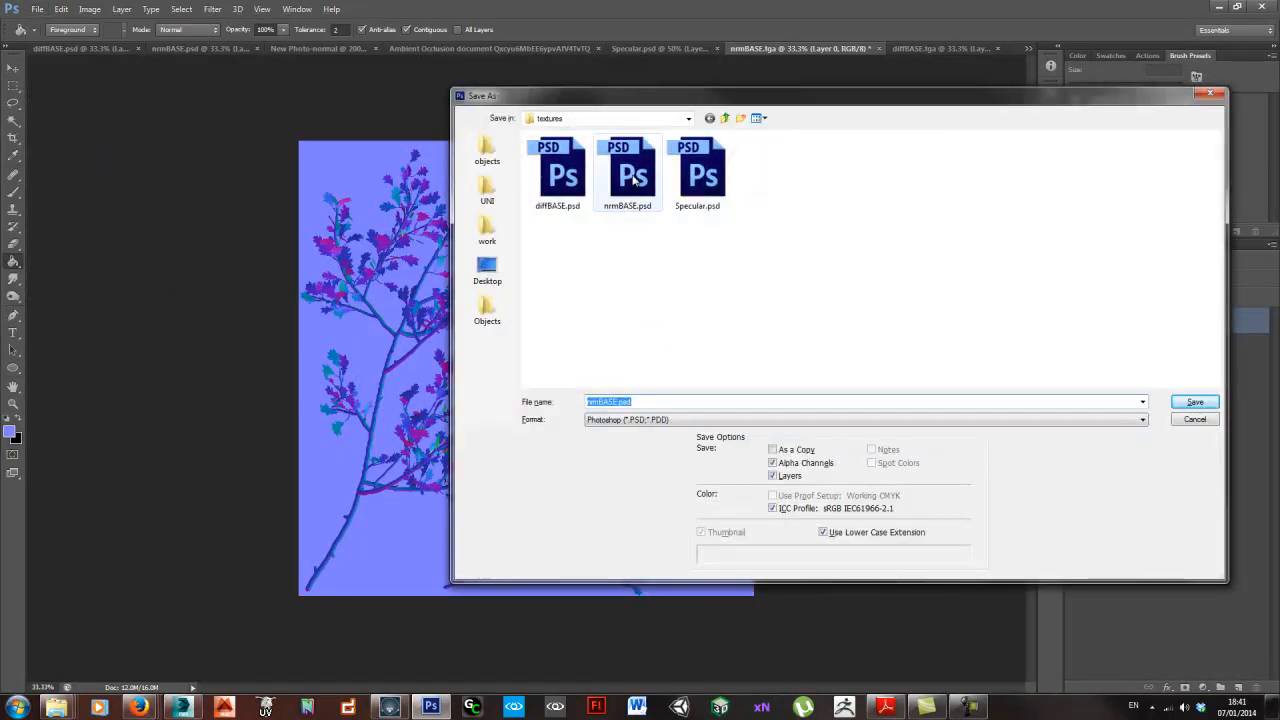
click(1192, 405)
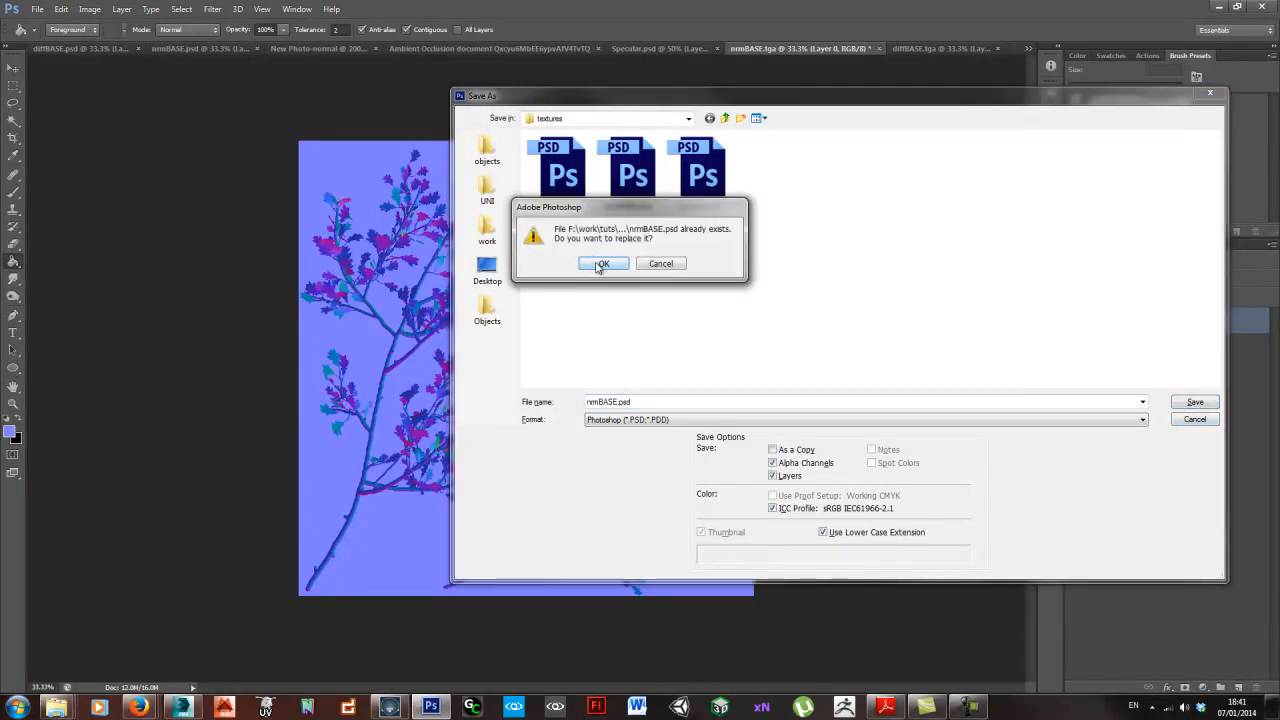
click(654, 263)
double_click(619, 404)
click(616, 400)
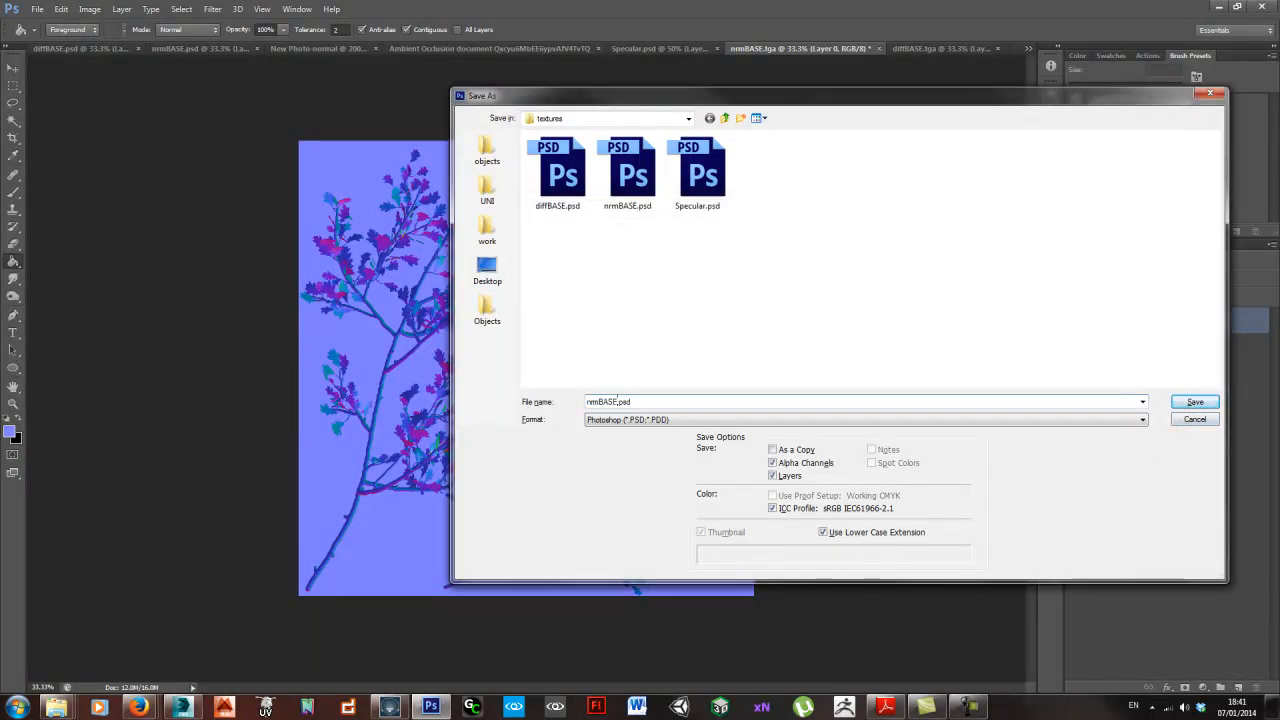
text(2)
click(1195, 401)
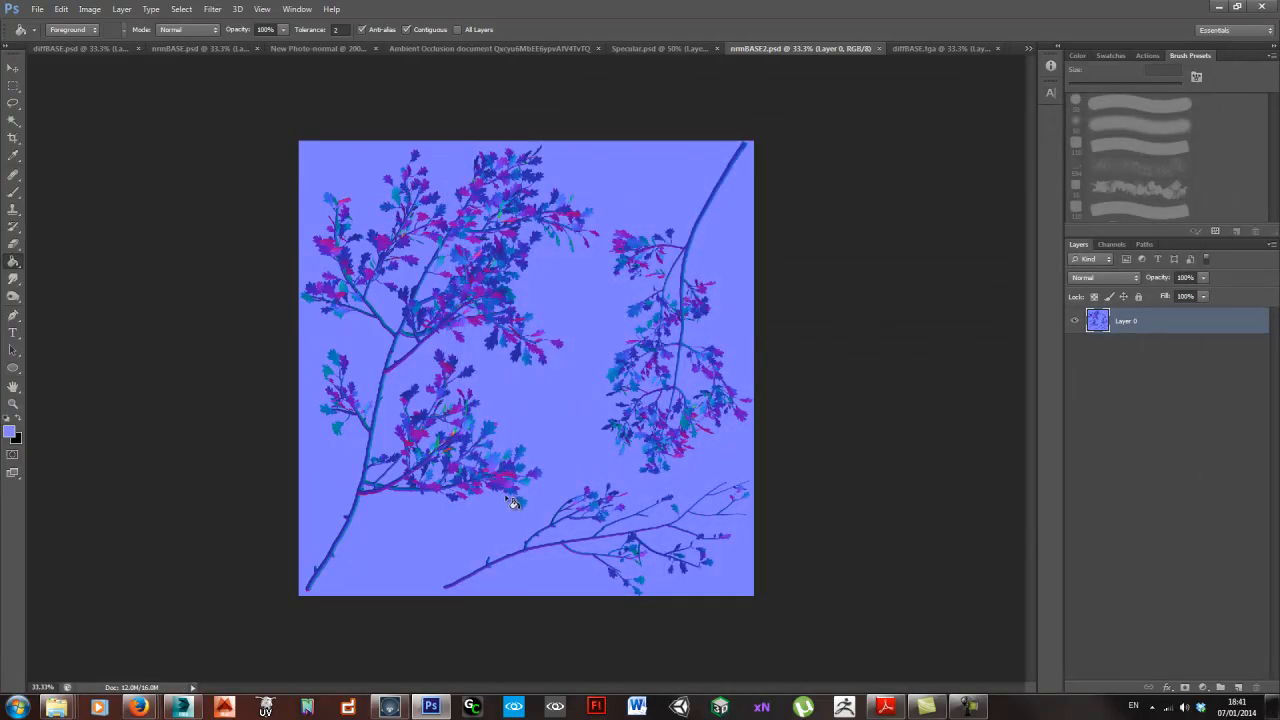
- Switch to Marmoset Toolbag and load nrmBASE2.psd as the material's Normal/Height map, checking the shading on the branch plane
click(390, 707)
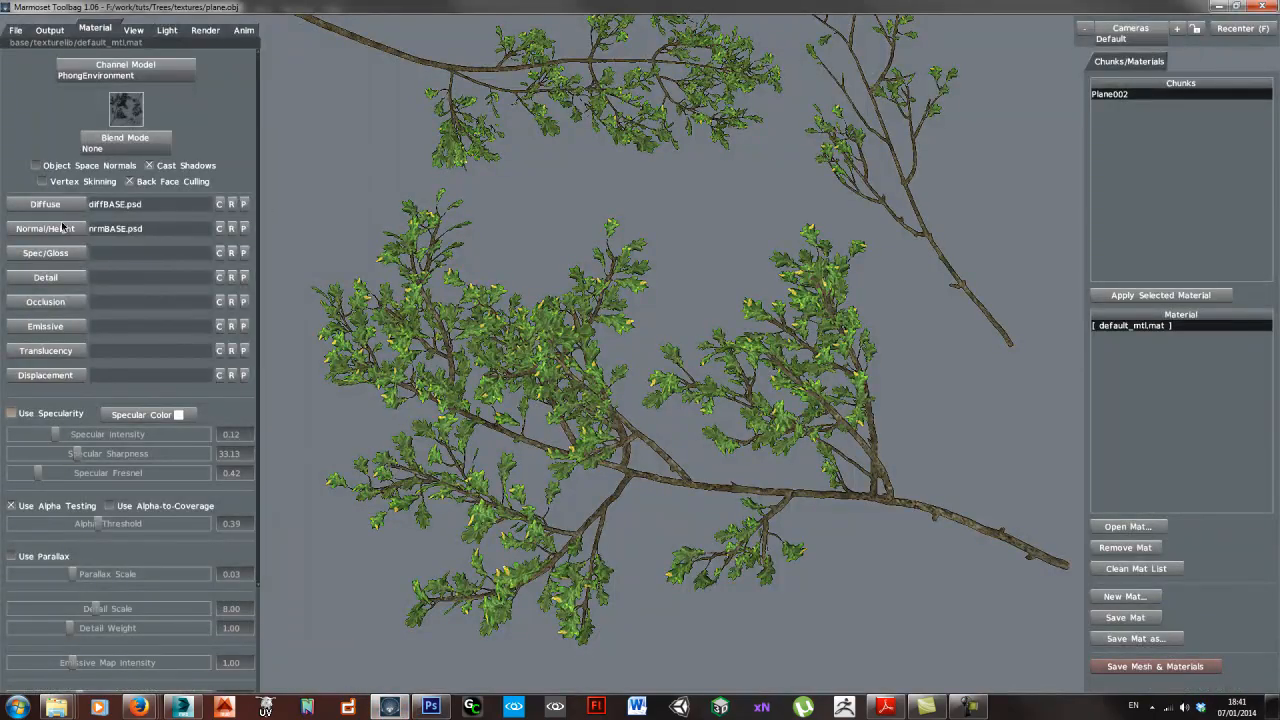
drag(785, 338, 708, 302)
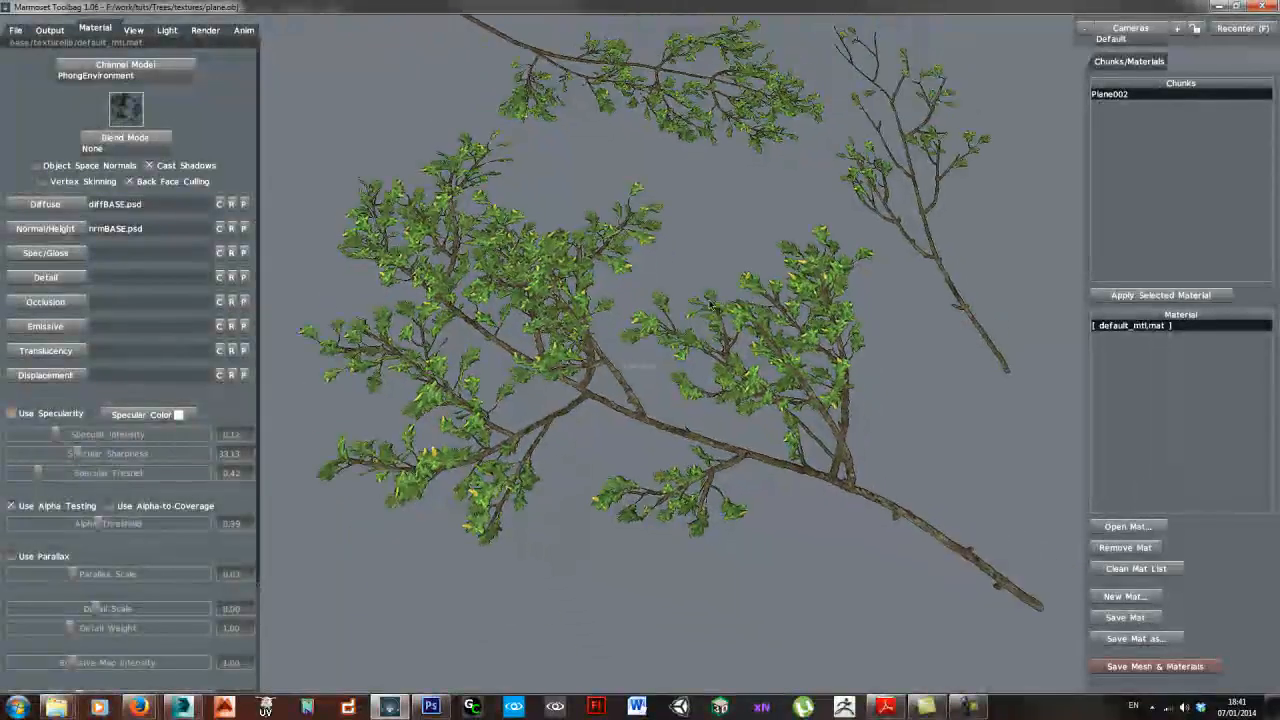
click(44, 229)
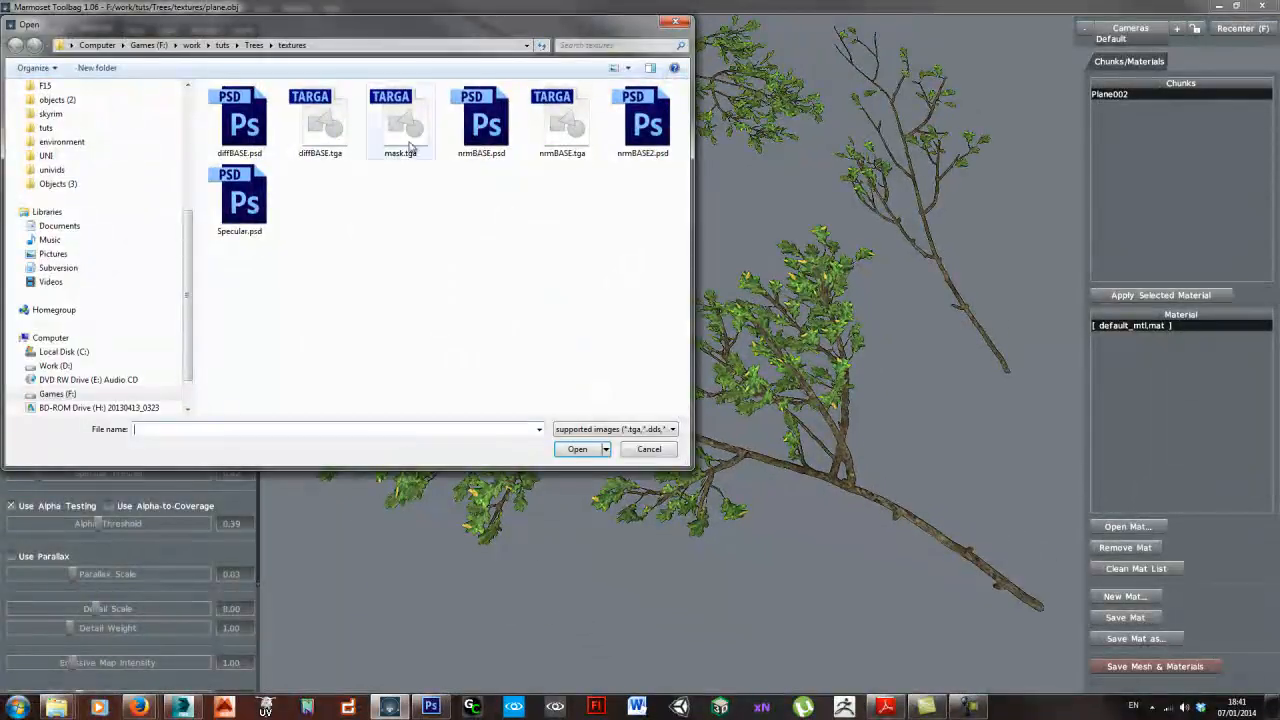
double_click(638, 120)
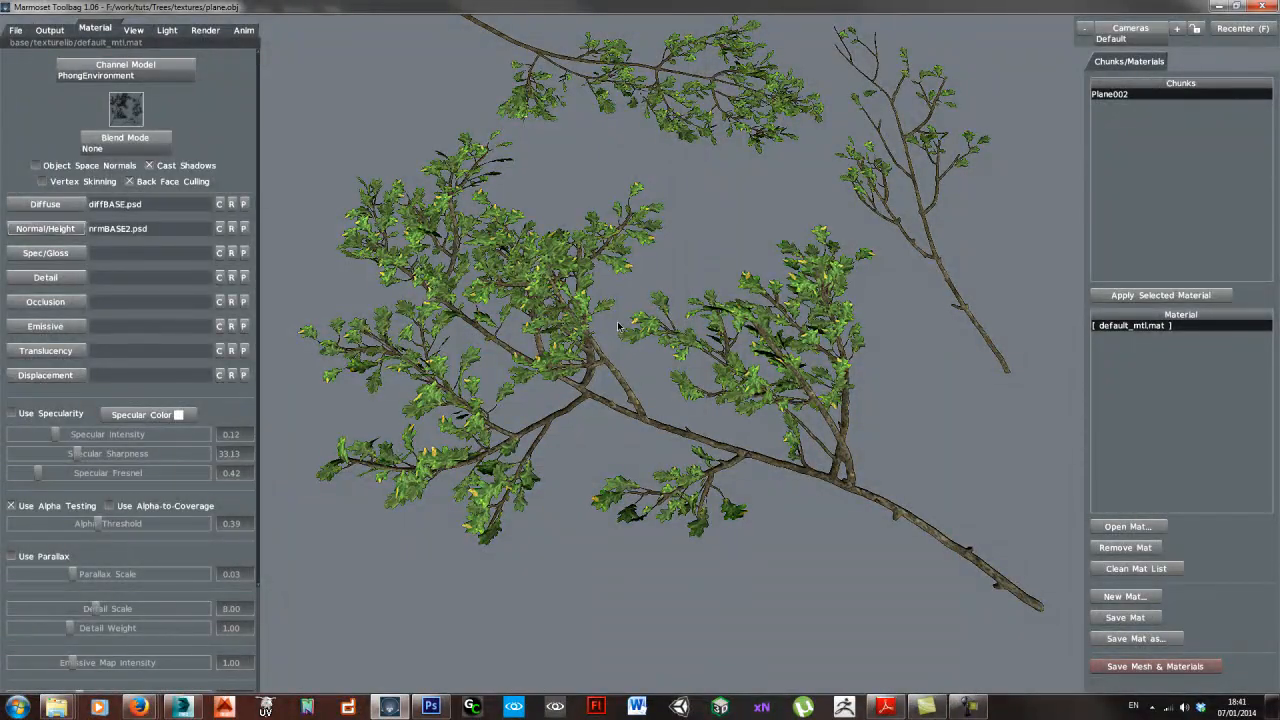
mouse_move(630, 397)
mouse_down()
mouse_move(640, 380)
mouse_move(634, 396)
mouse_up()
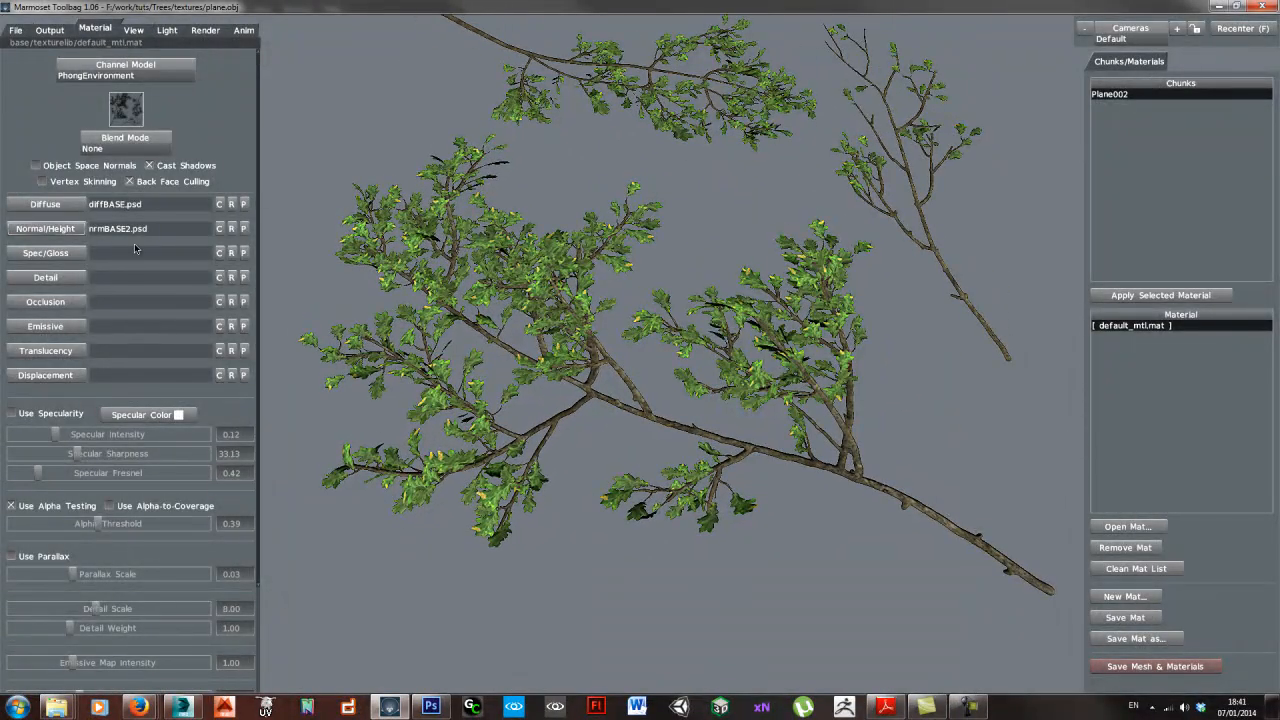
- Load diffBASE.tga as the material's diffuse map and inspect the branches
click(42, 204)
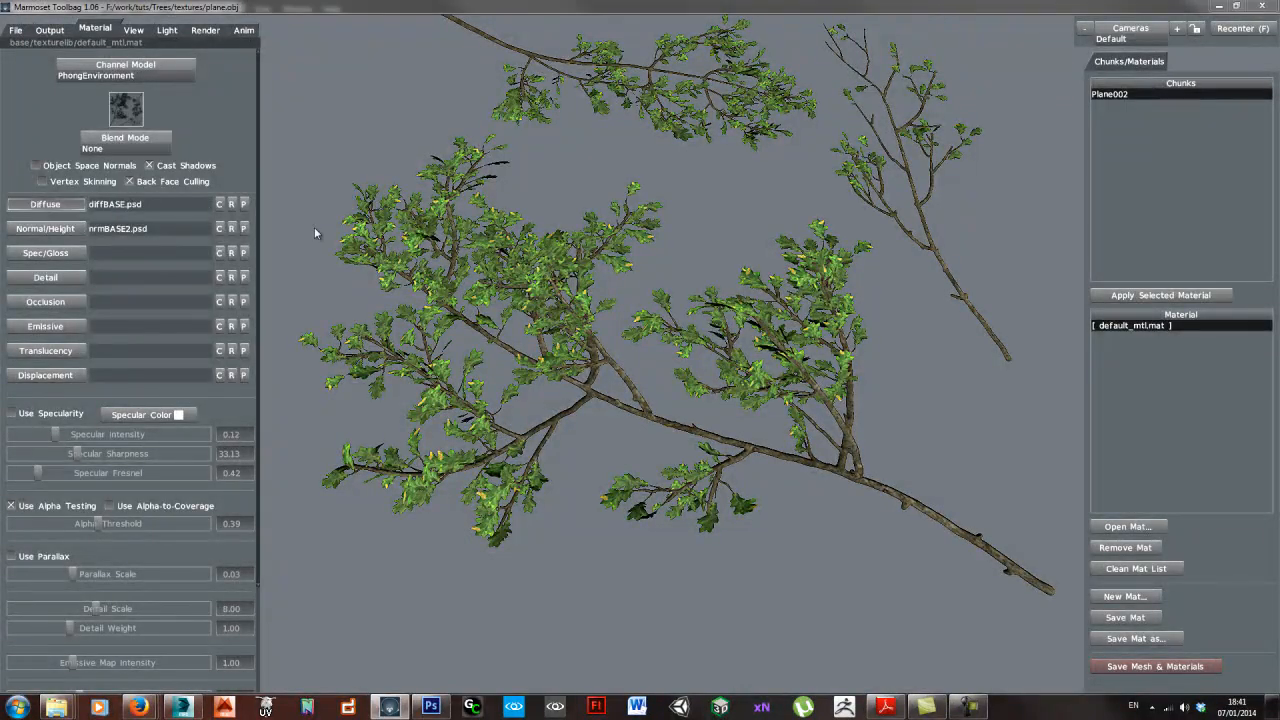
double_click(320, 120)
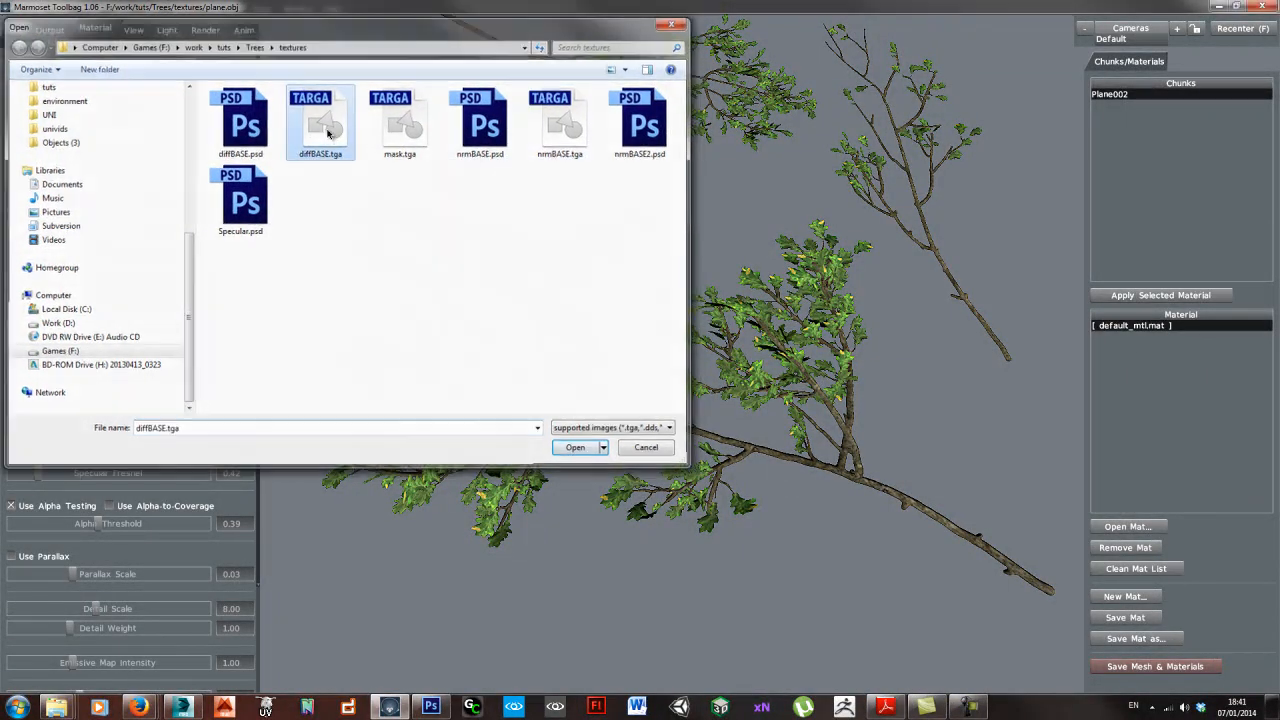
drag(587, 450, 720, 281)
- Switch to Photoshop and compare the leaves and branches of the diffBASE.tga diffuse texture with the nrmBASE2.psd normal map
key(alt+Tab)
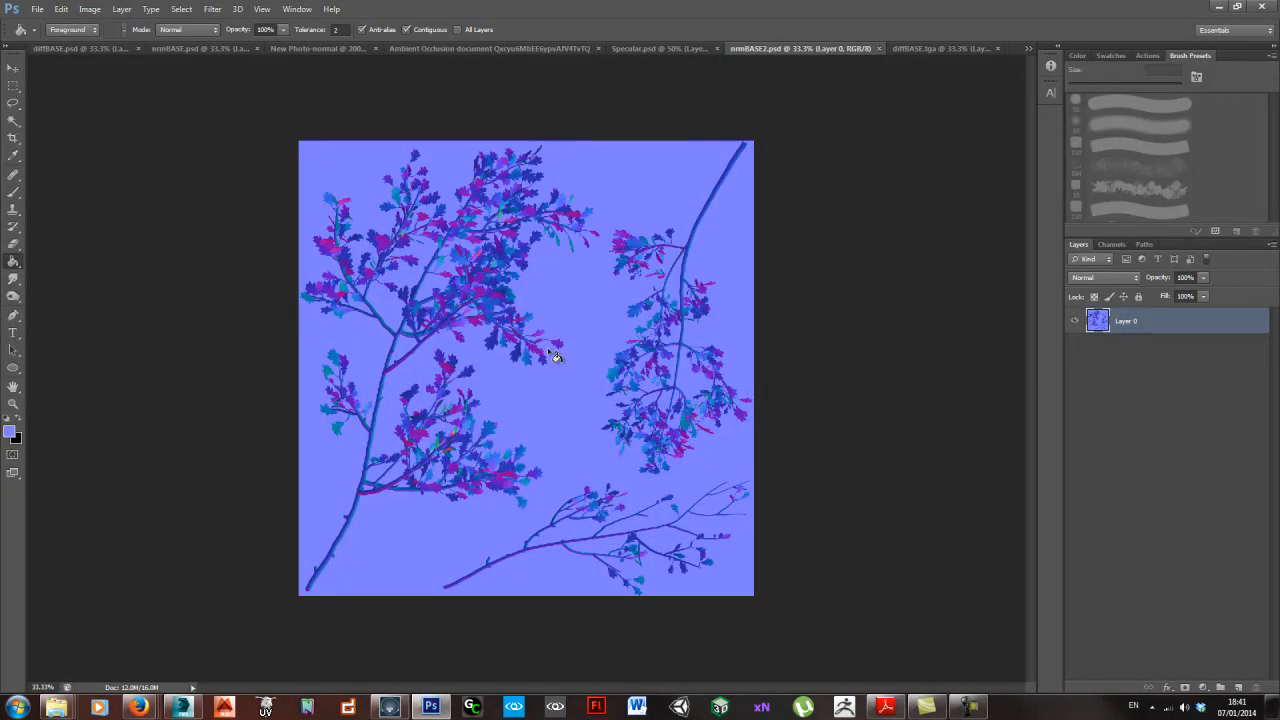
click(935, 50)
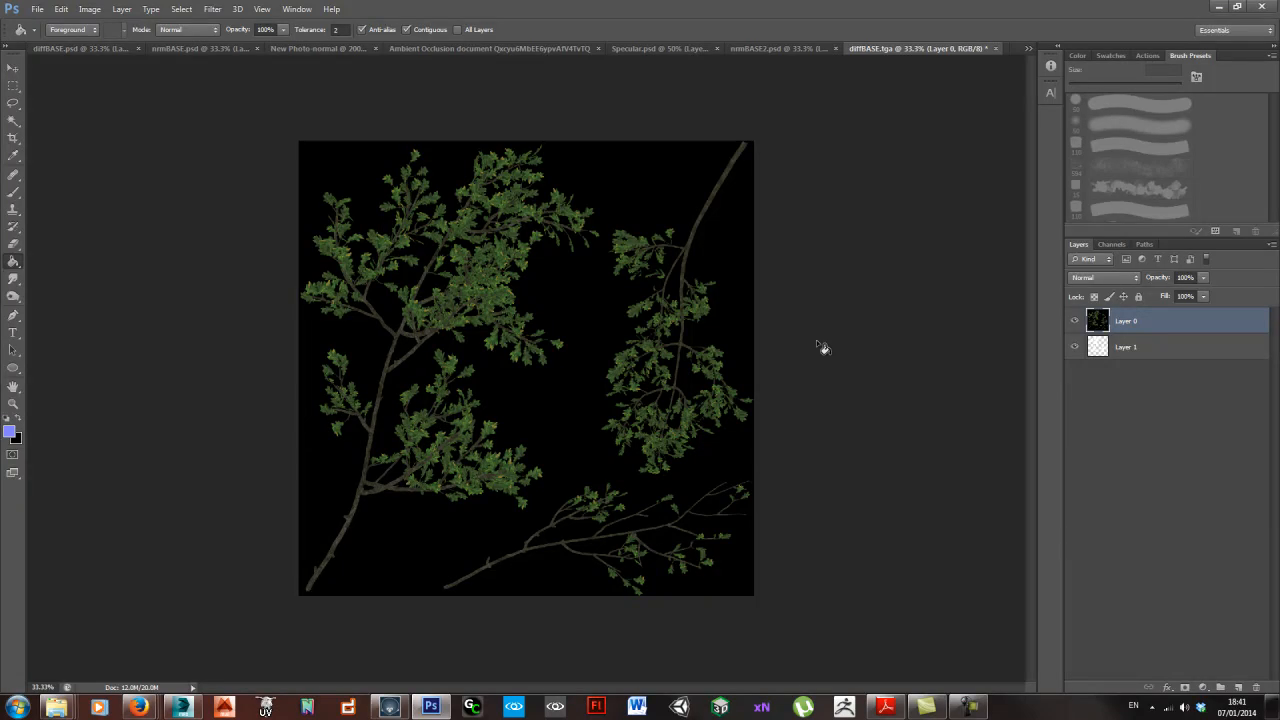
scroll(612, 364, up, 1)
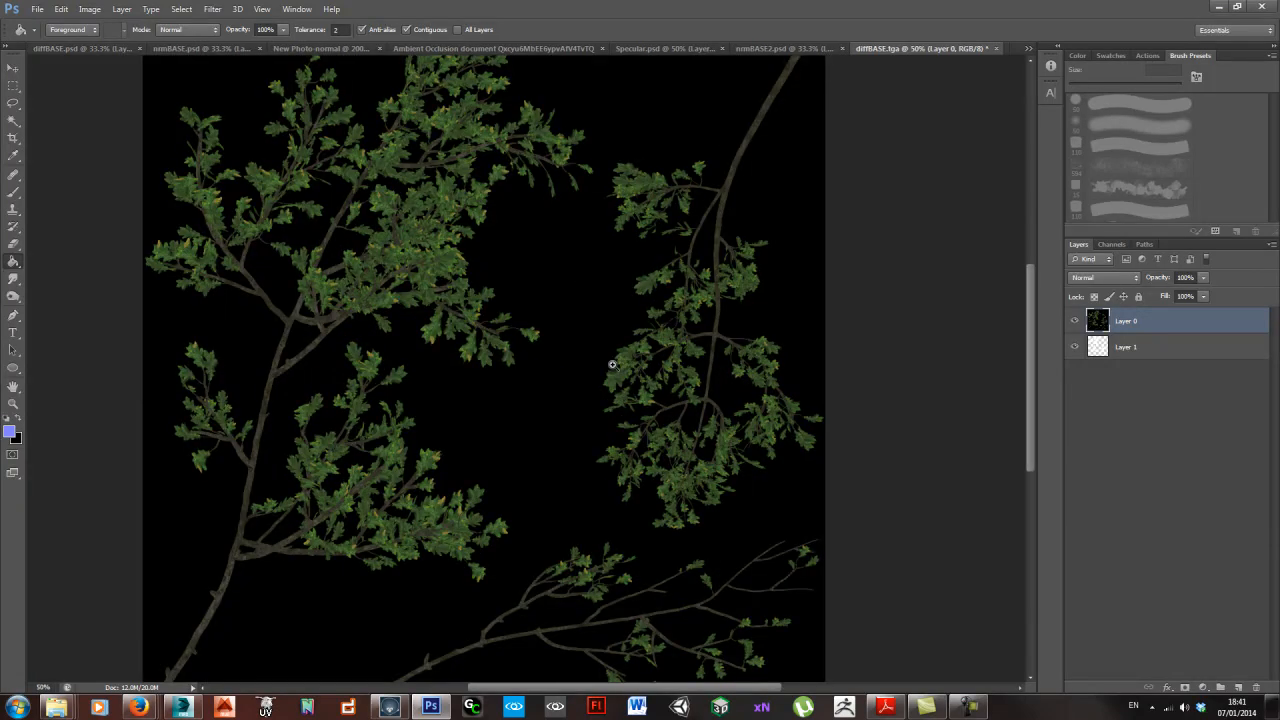
drag(188, 478, 330, 519)
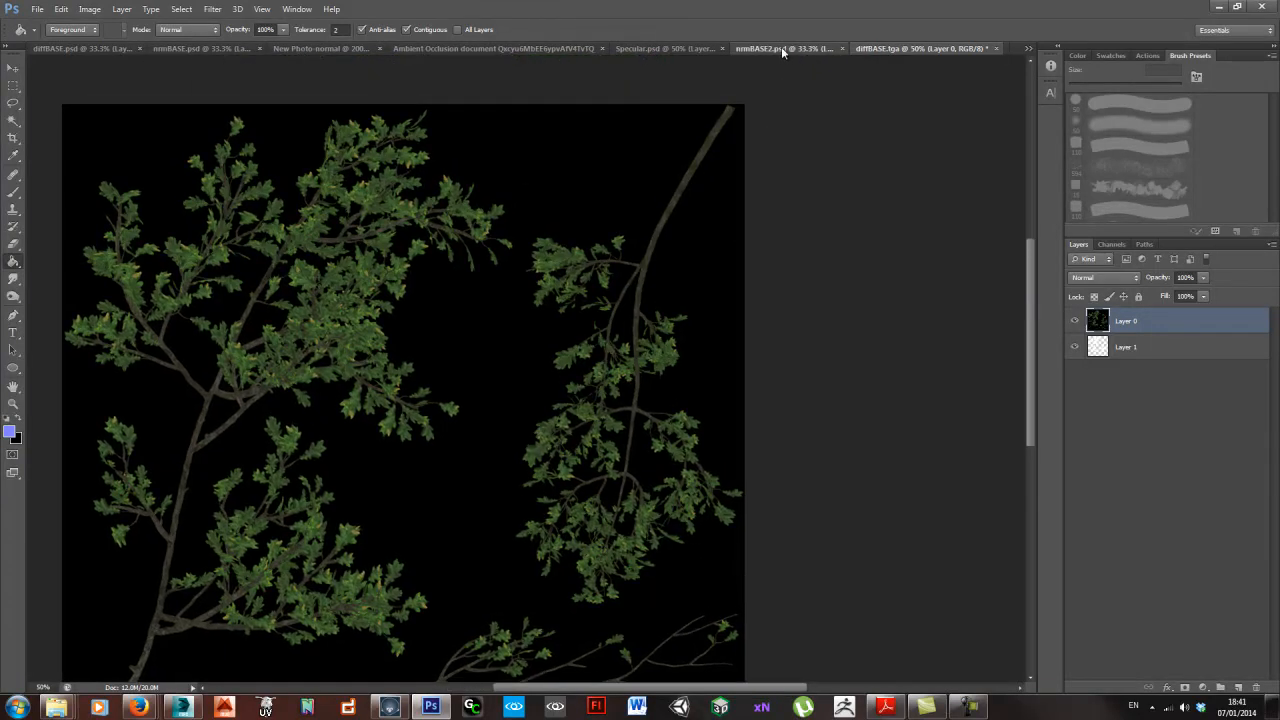
click(781, 48)
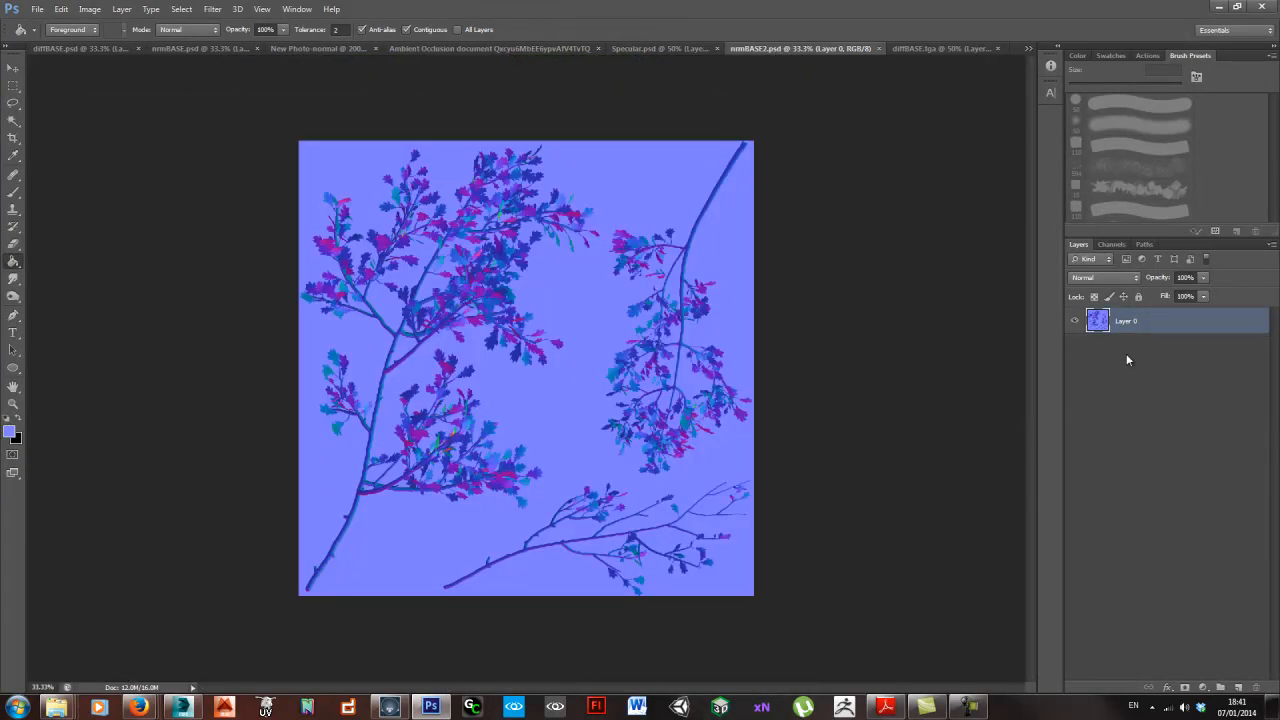
click(921, 48)
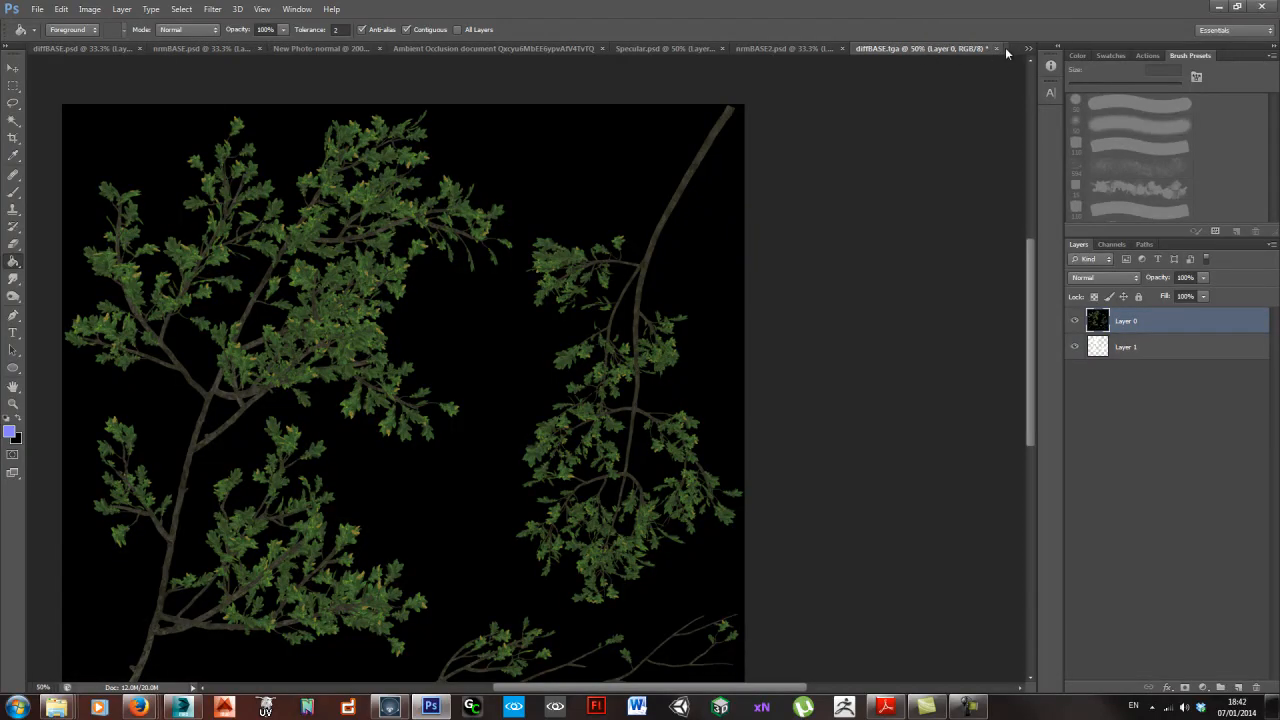
- Copy the leaf mask from mask.tga into diffBASE.tga as a new layer and place it directly beneath Layer 0
key(ctrl+Tab)
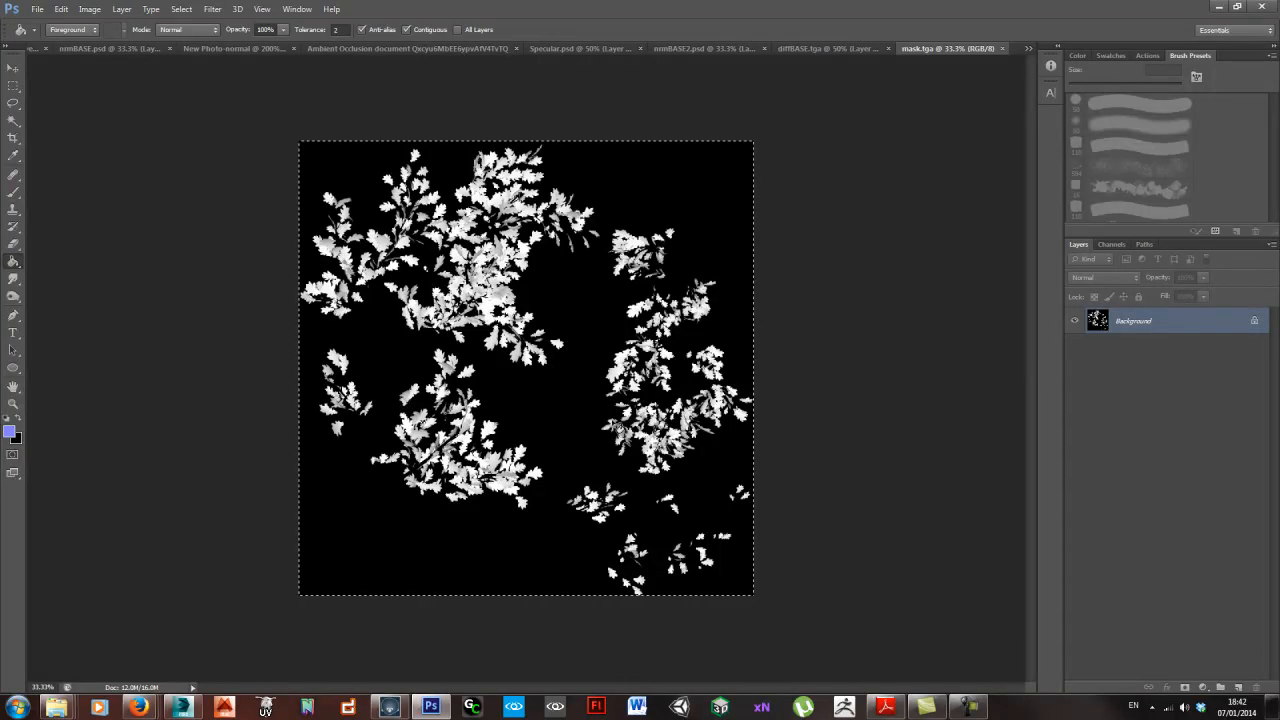
click(828, 48)
key(ctrl+v)
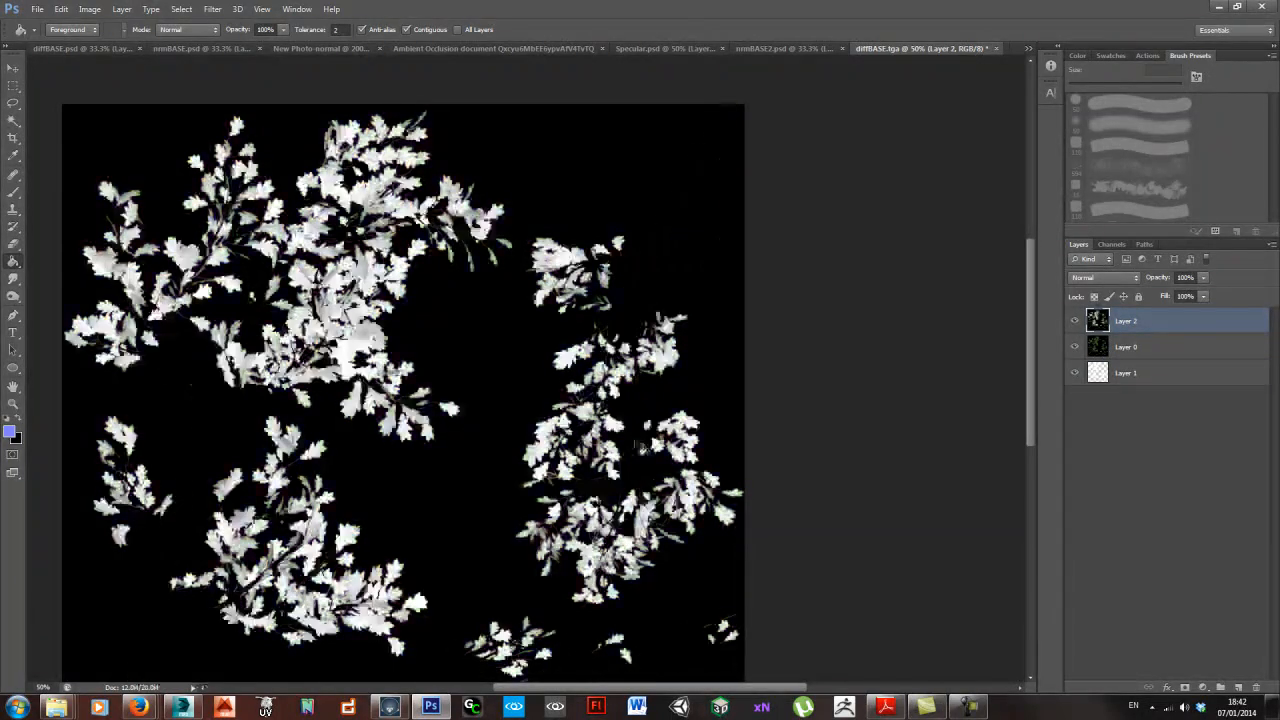
key(ctrl+minus)
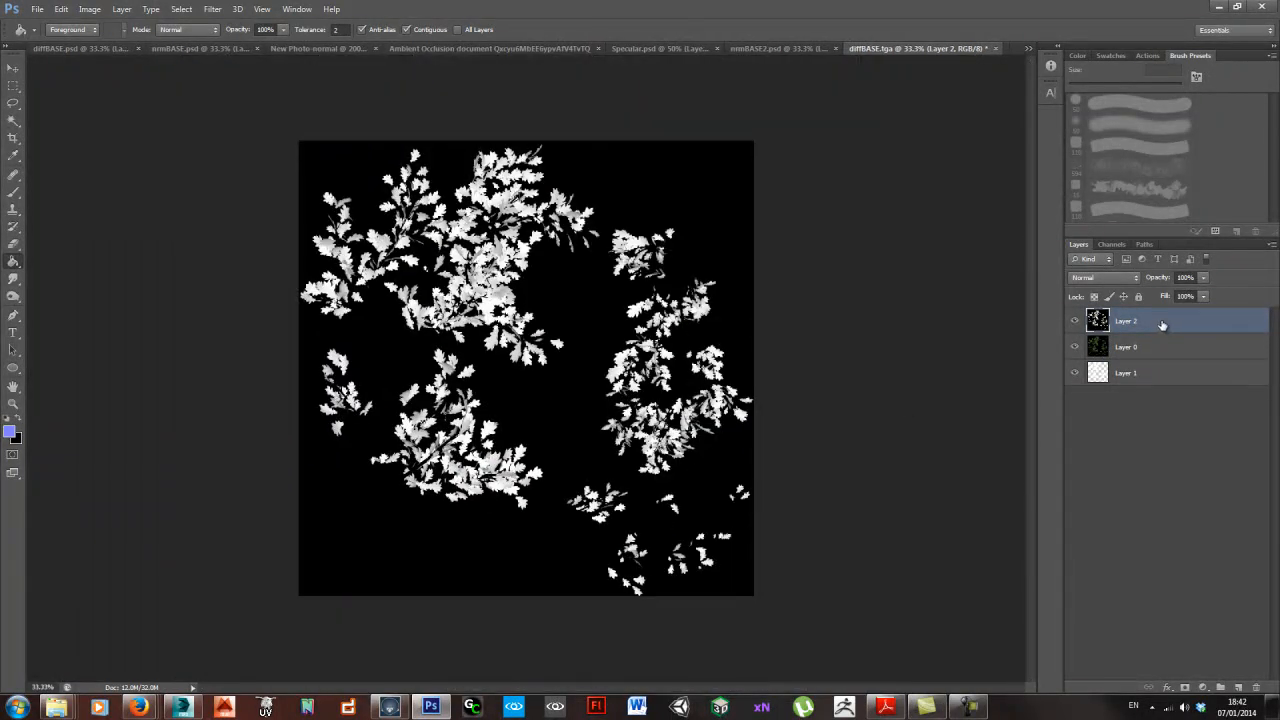
drag(1162, 324, 1158, 358)
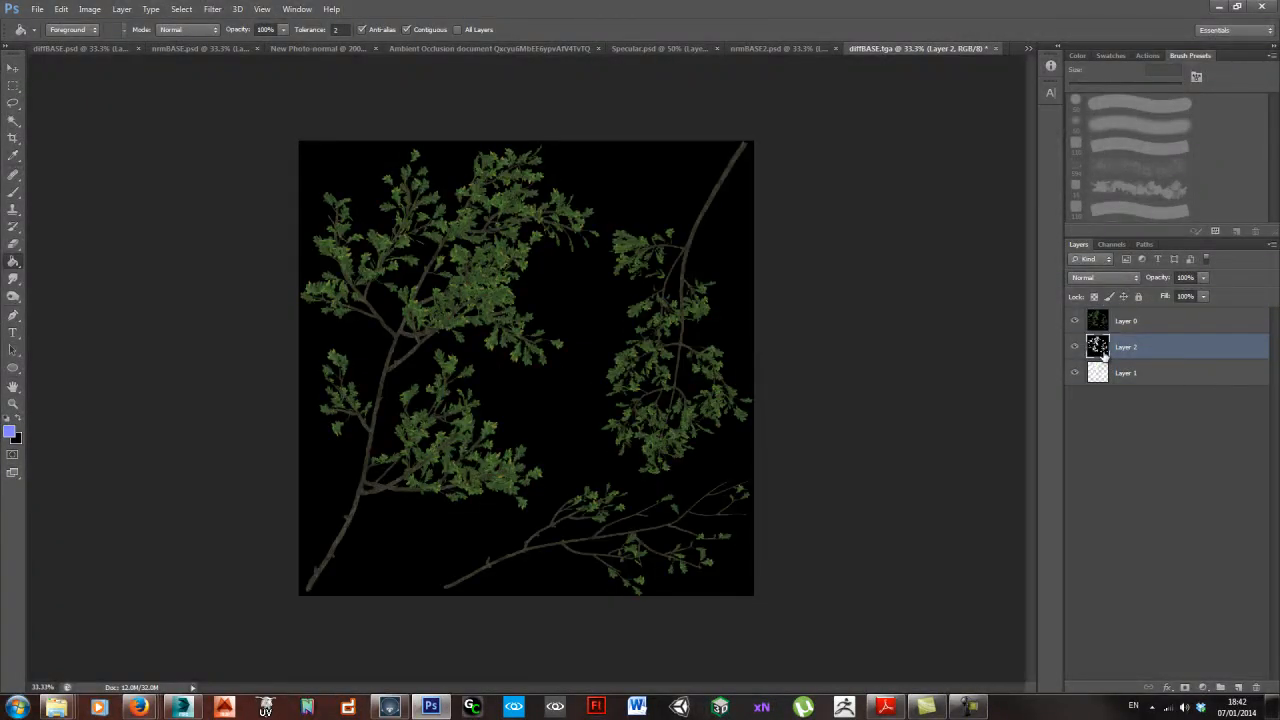
- Hide Layer 0, delete all black areas of the leaf mask on Layer 2 with the Magic Wand, and show Layer 0 again
click(1075, 321)
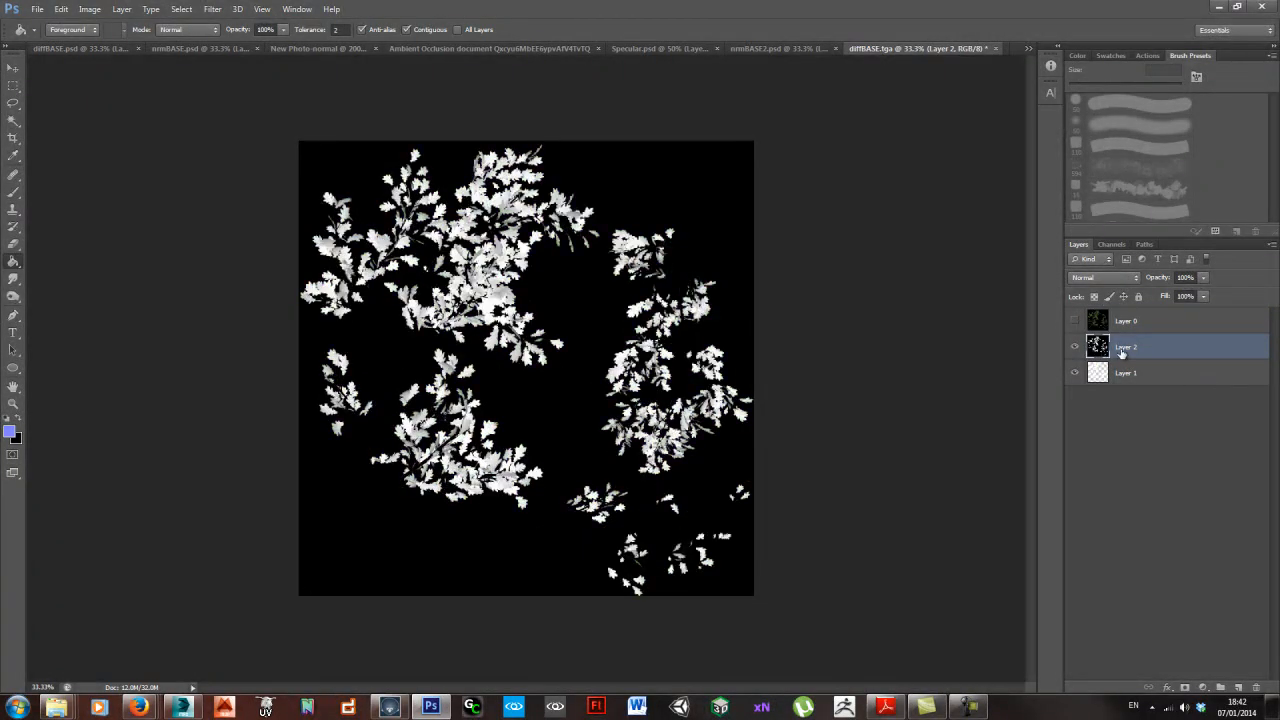
key(w)
click(607, 428)
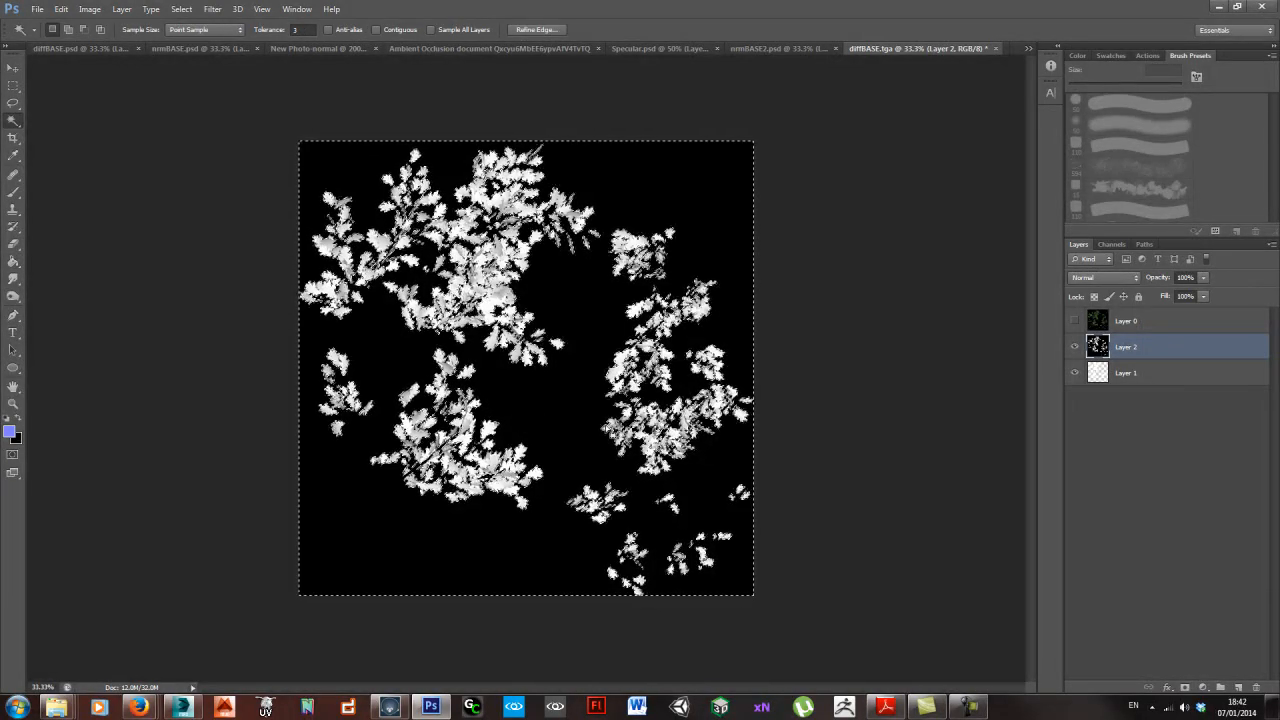
key(Delete)
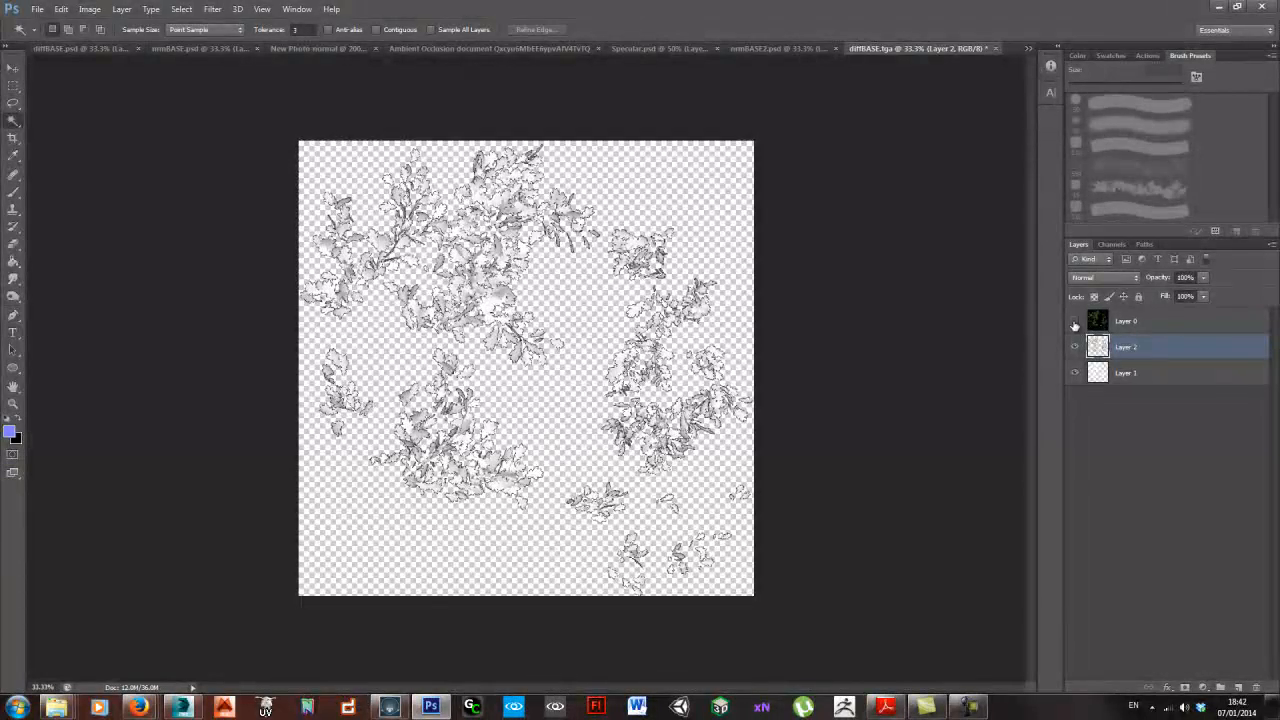
click(1074, 321)
ctrl+click(1098, 347)
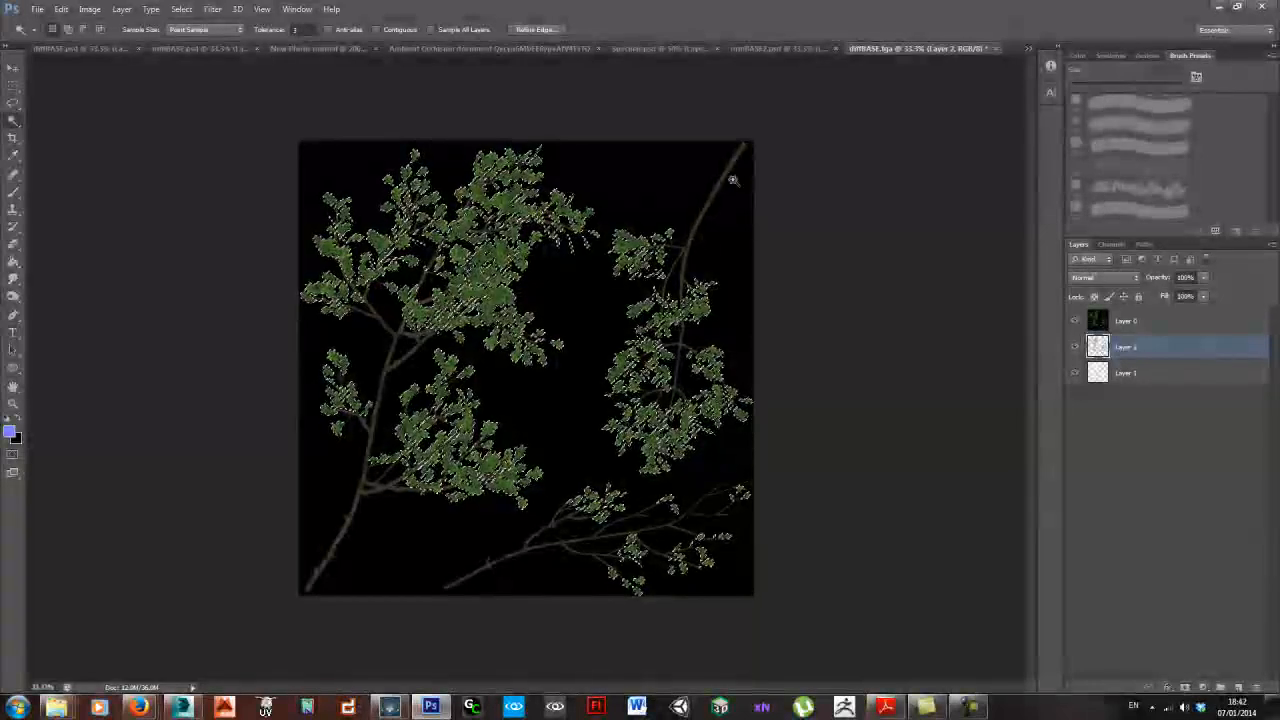
click(1121, 431)
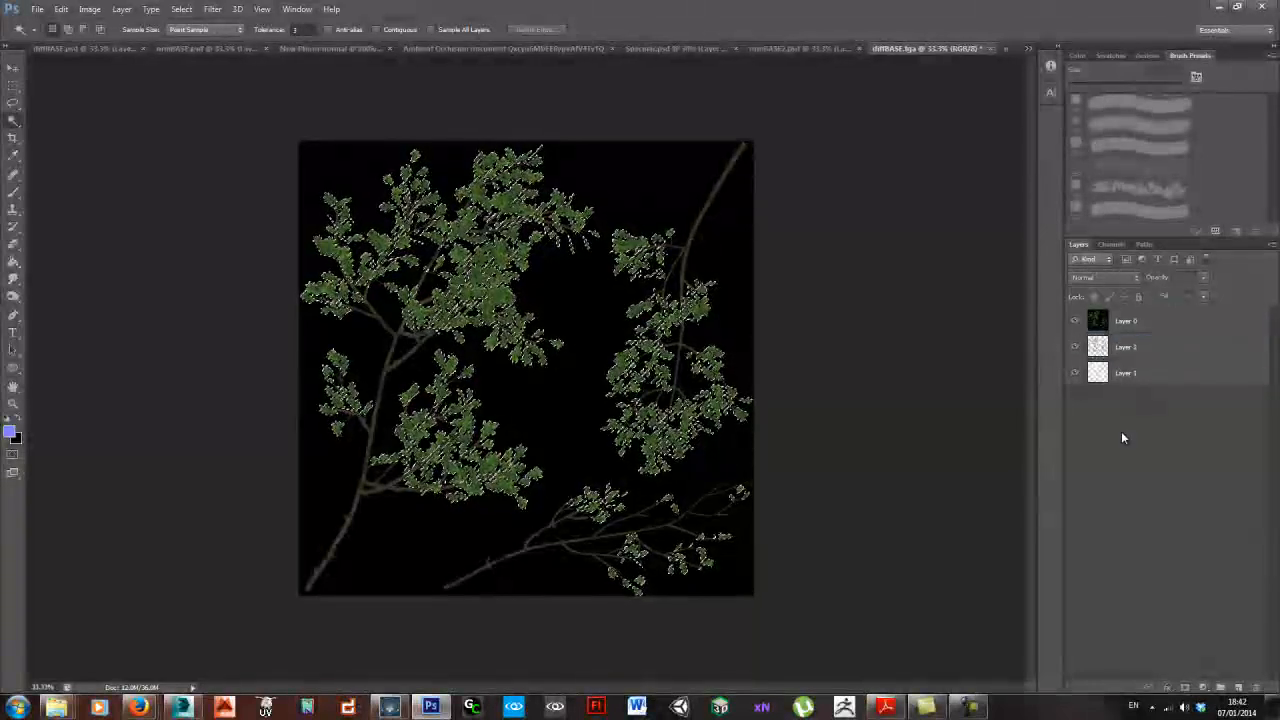
key(ctrl+d)
- Load the leaf shapes of Layer 2 as a selection and invert it to cover everything except the leaves
click(1098, 347)
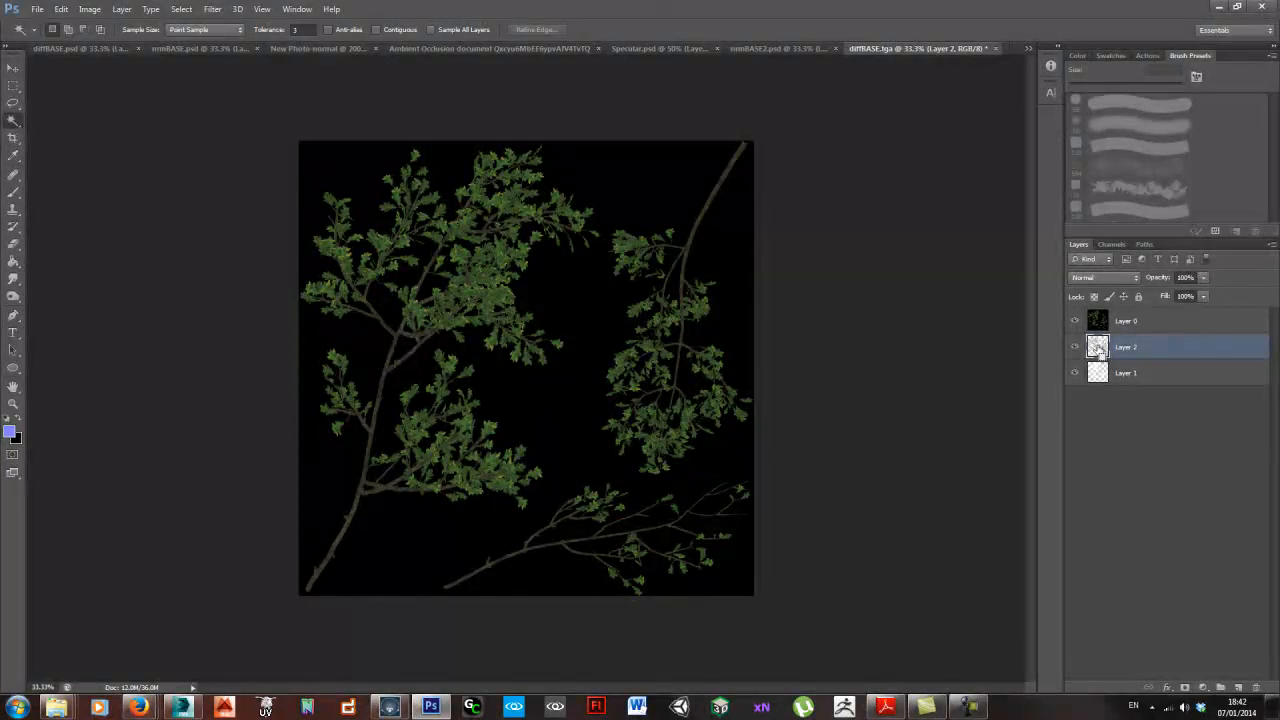
ctrl+click(1098, 347)
key(ctrl+shift+i)
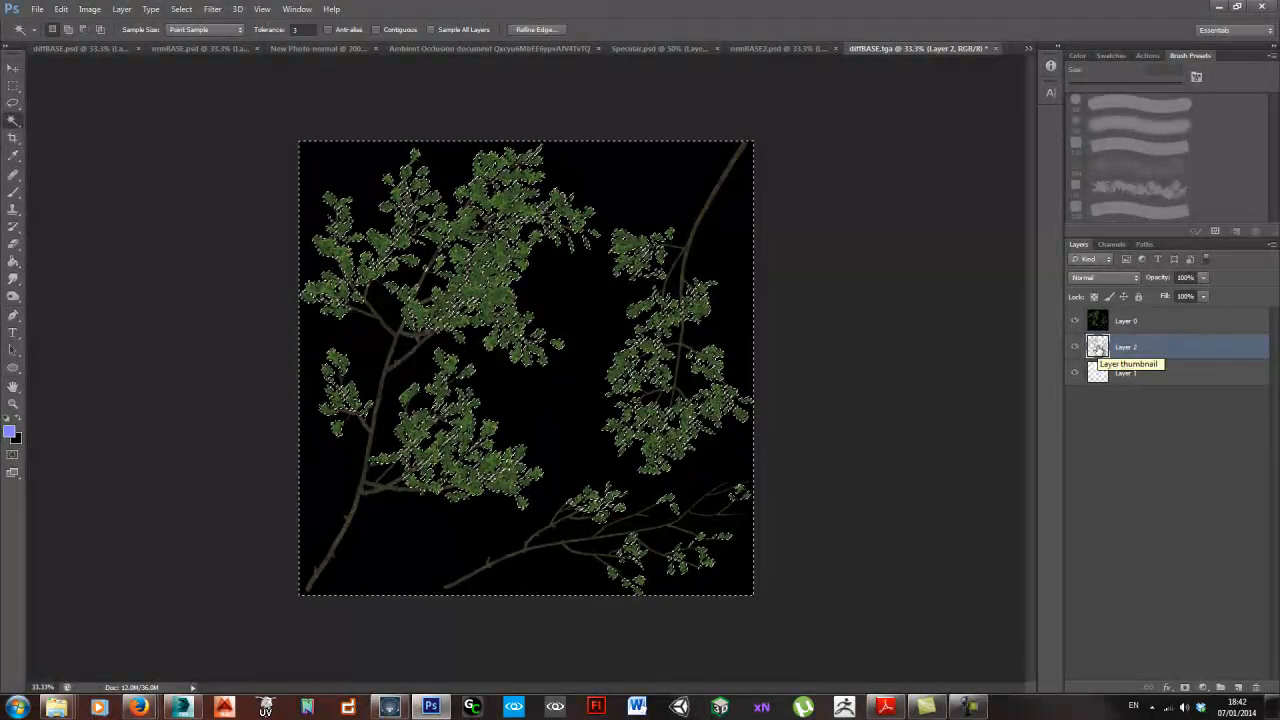
- Brighten the branches on Layer 0 with Levels, using input levels 9, 0.45 and 66
drag(423, 229, 750, 571)
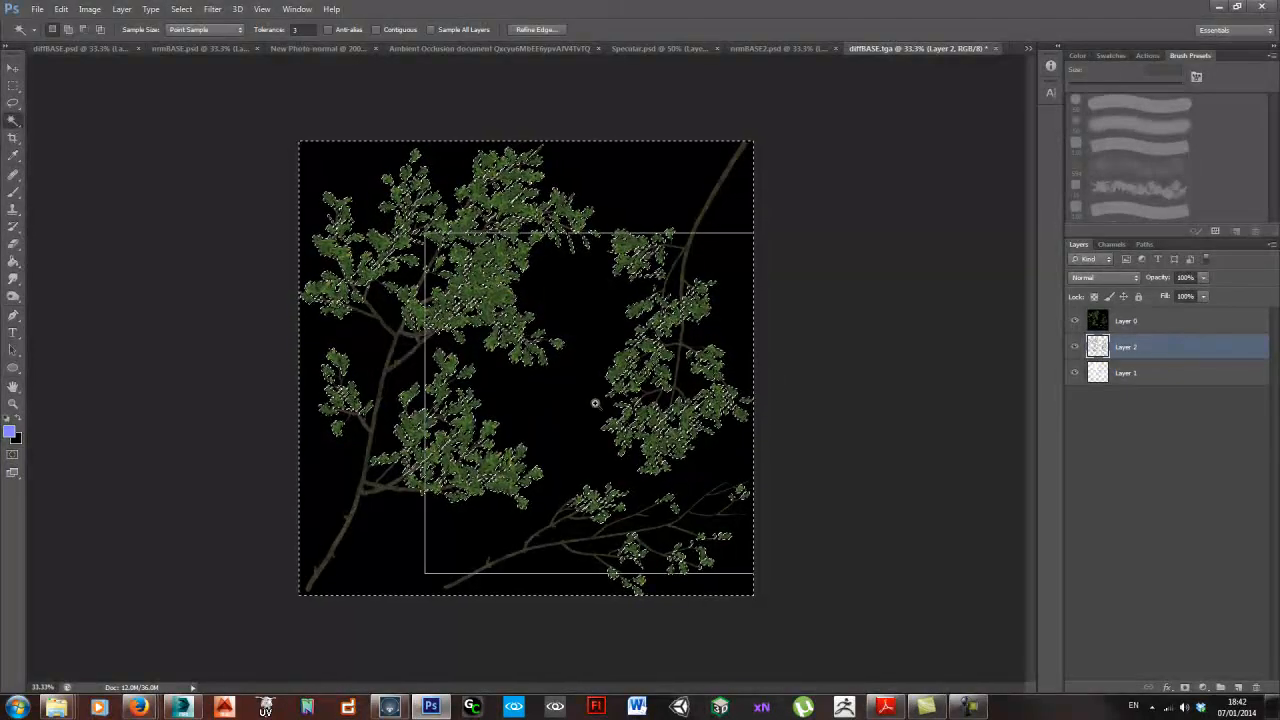
key(alt+bracketright)
key(ctrl+l)
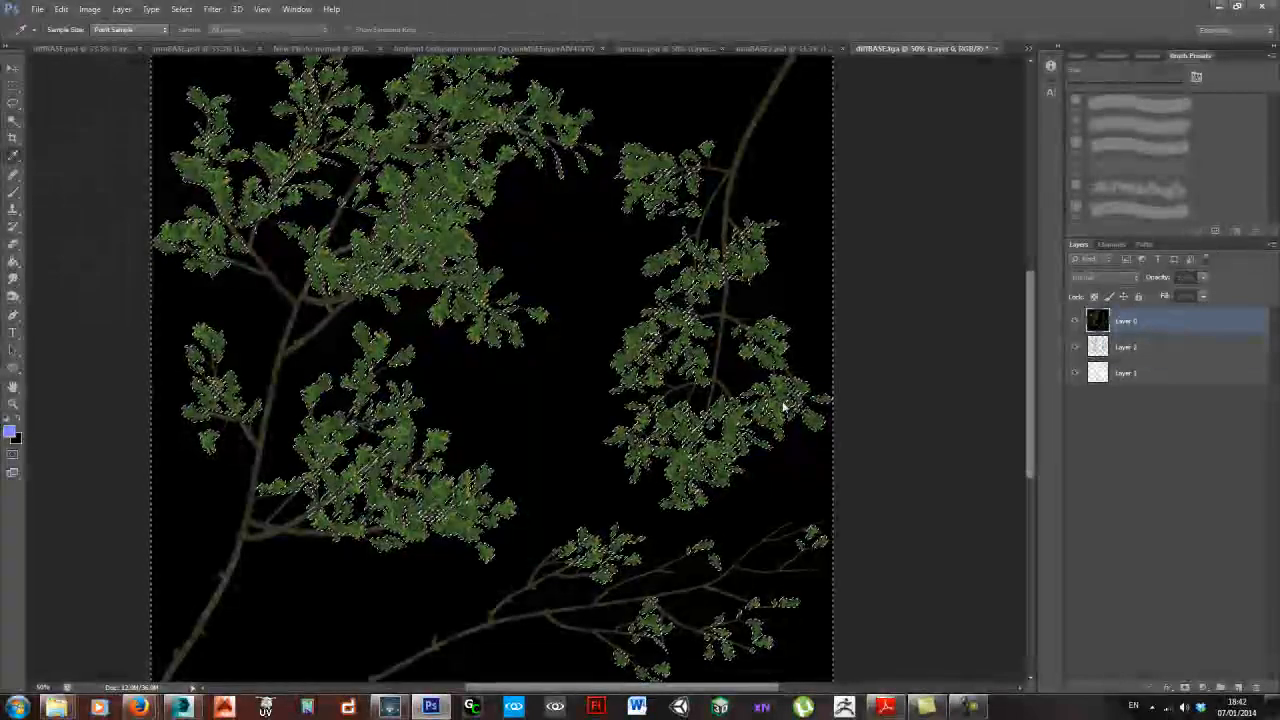
drag(945, 466, 820, 467)
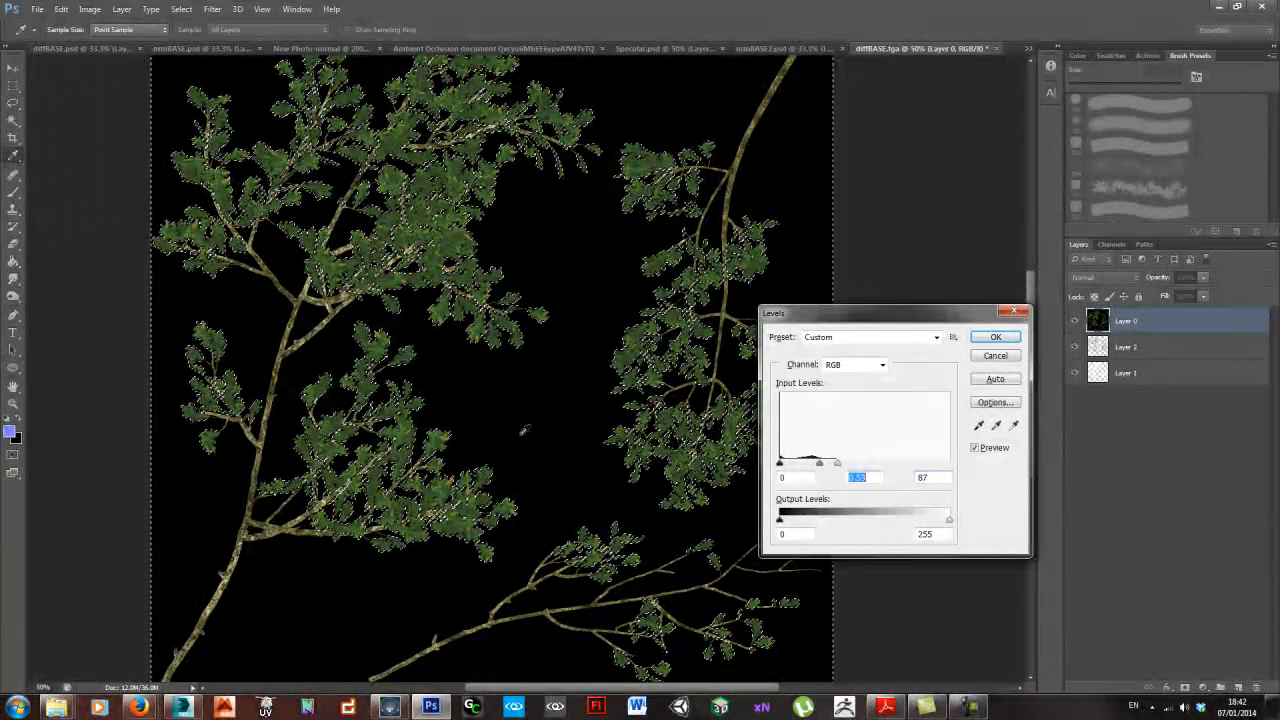
scroll(301, 413, up, 1)
scroll(301, 413, up, 2)
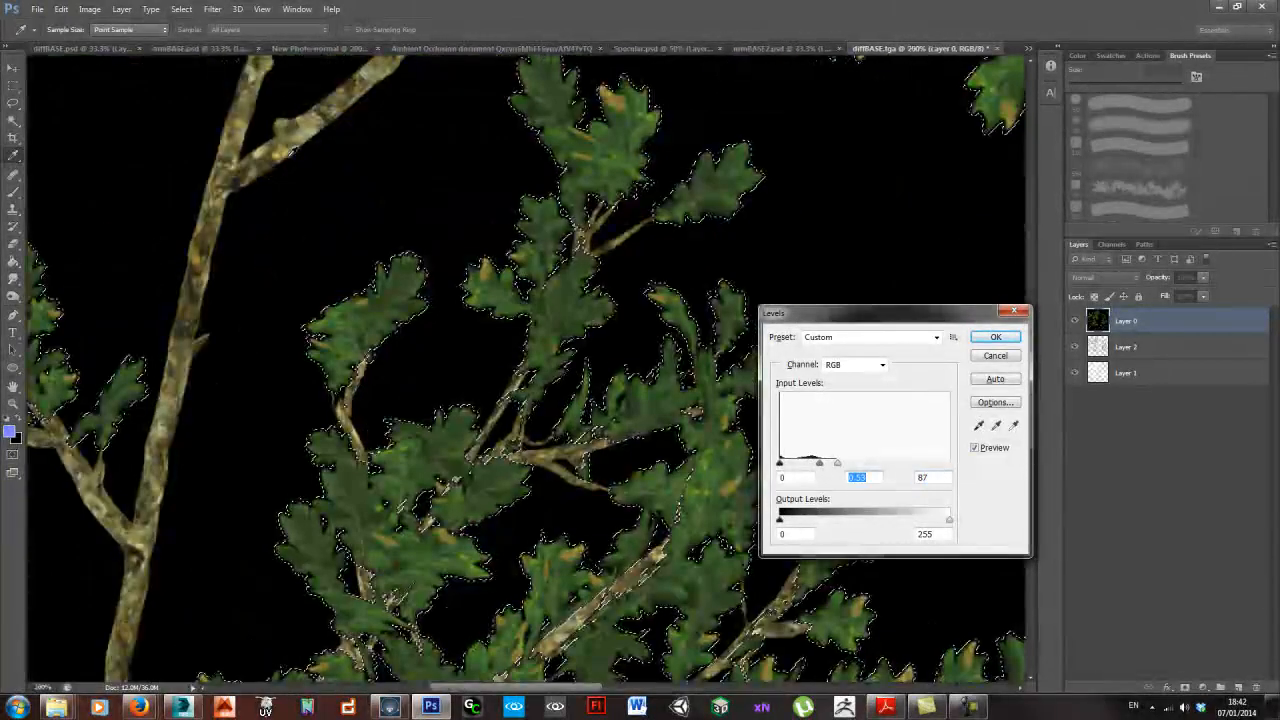
drag(837, 465, 813, 467)
drag(780, 465, 788, 470)
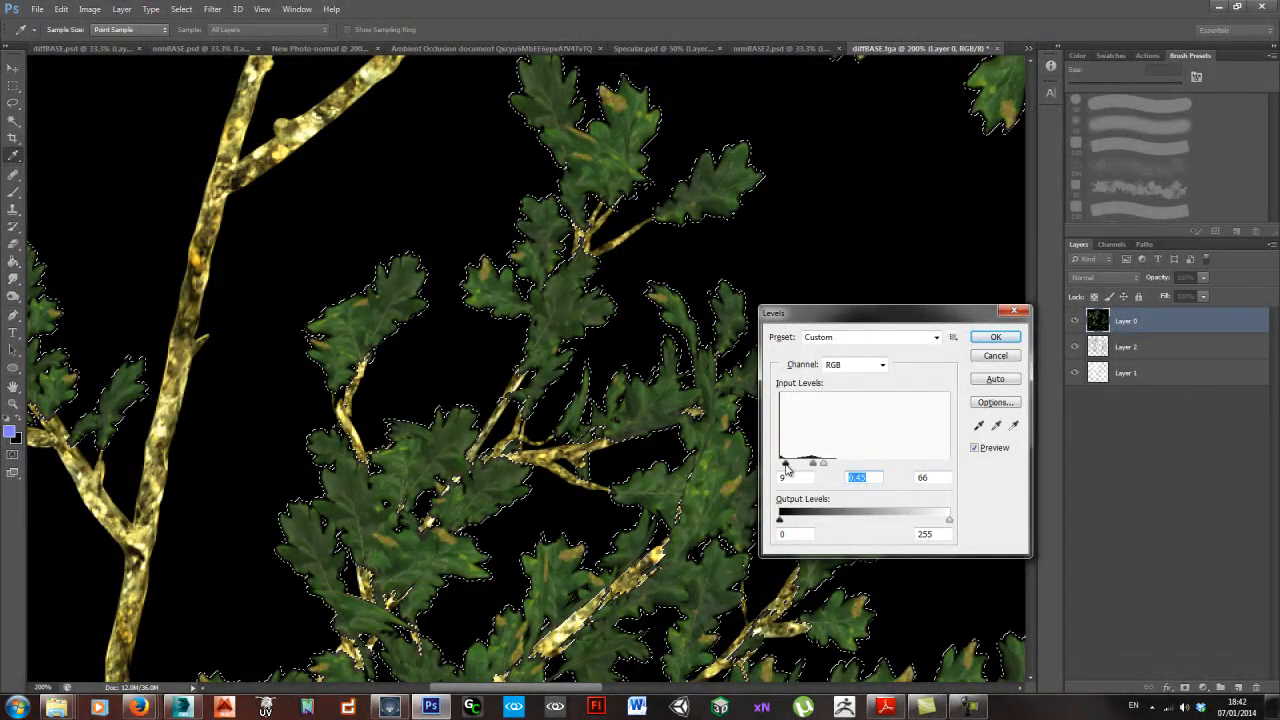
click(996, 338)
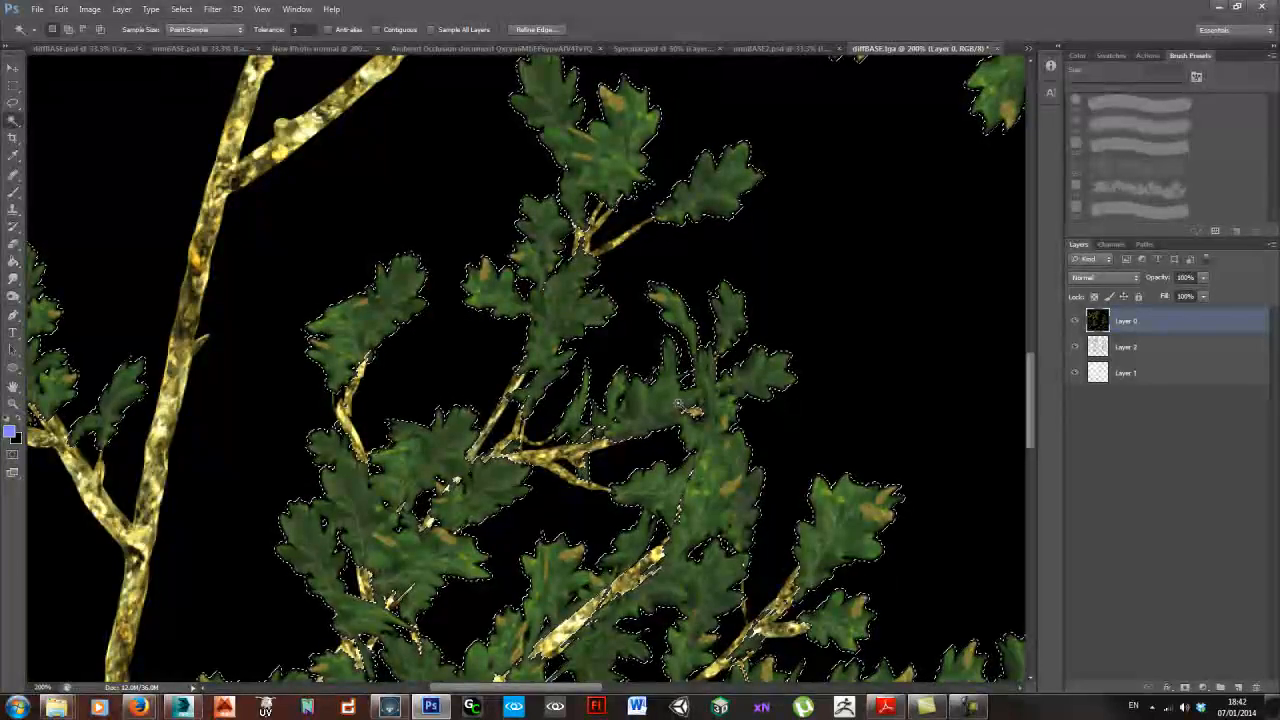
- With only the leaves selected, brighten them on Layer 0 using Levels input values 0, 0.92 and 168, and deselect
key(ctrl+l)
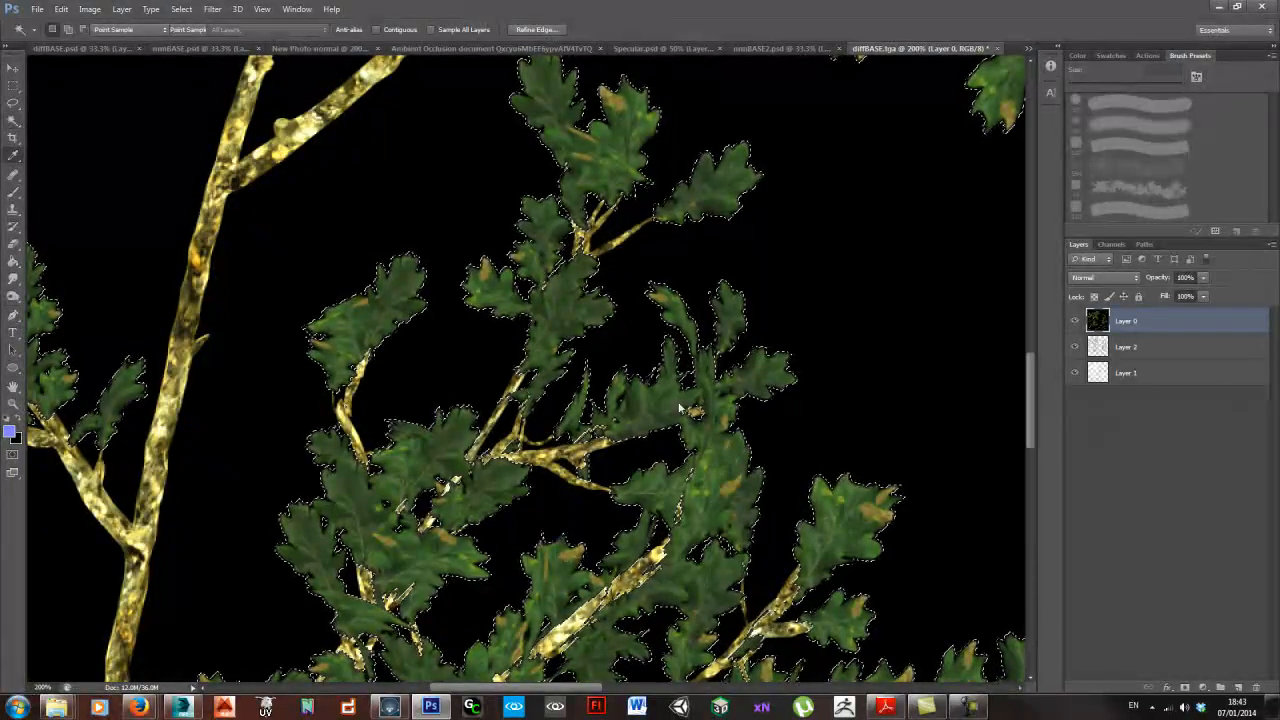
drag(950, 463, 898, 466)
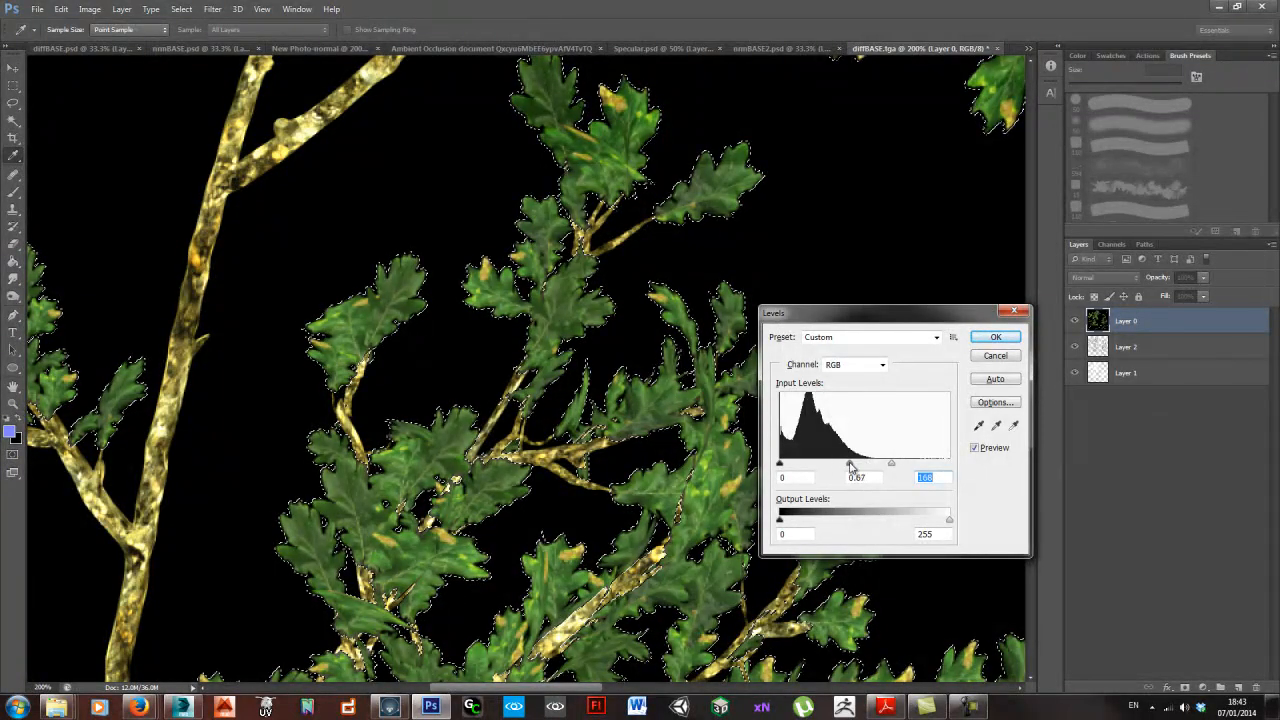
drag(830, 464, 839, 464)
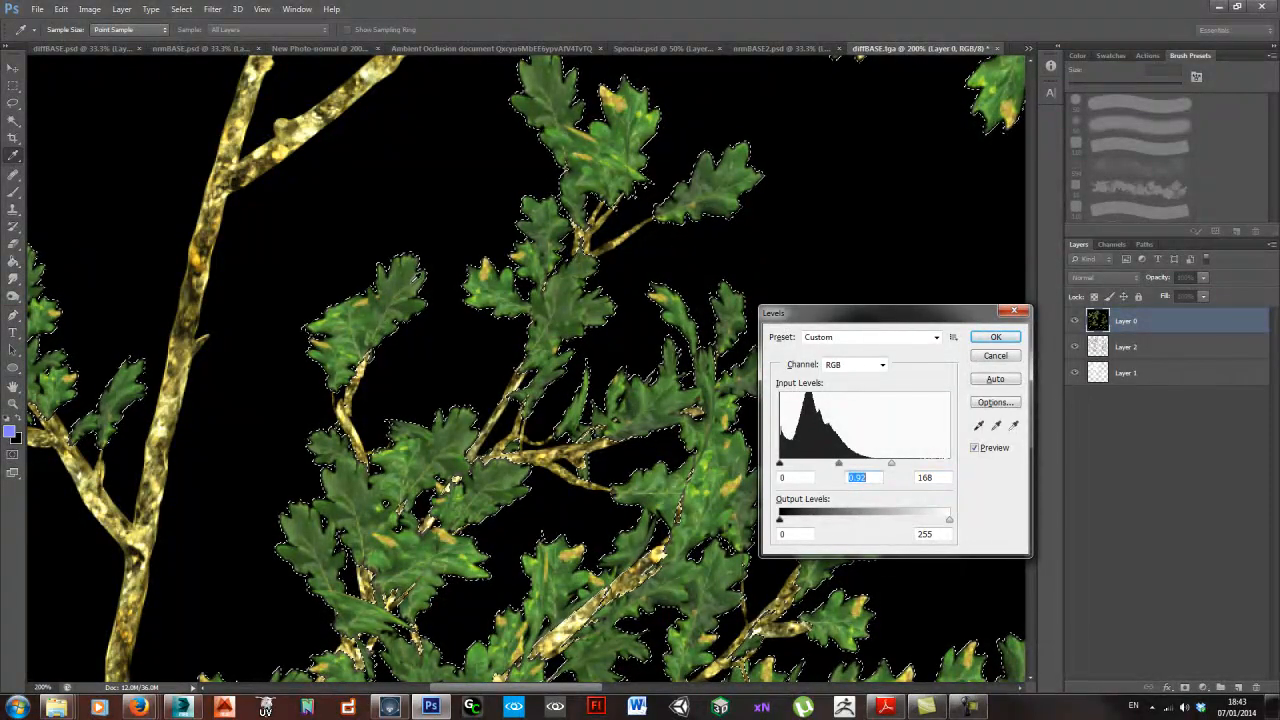
key(Return)
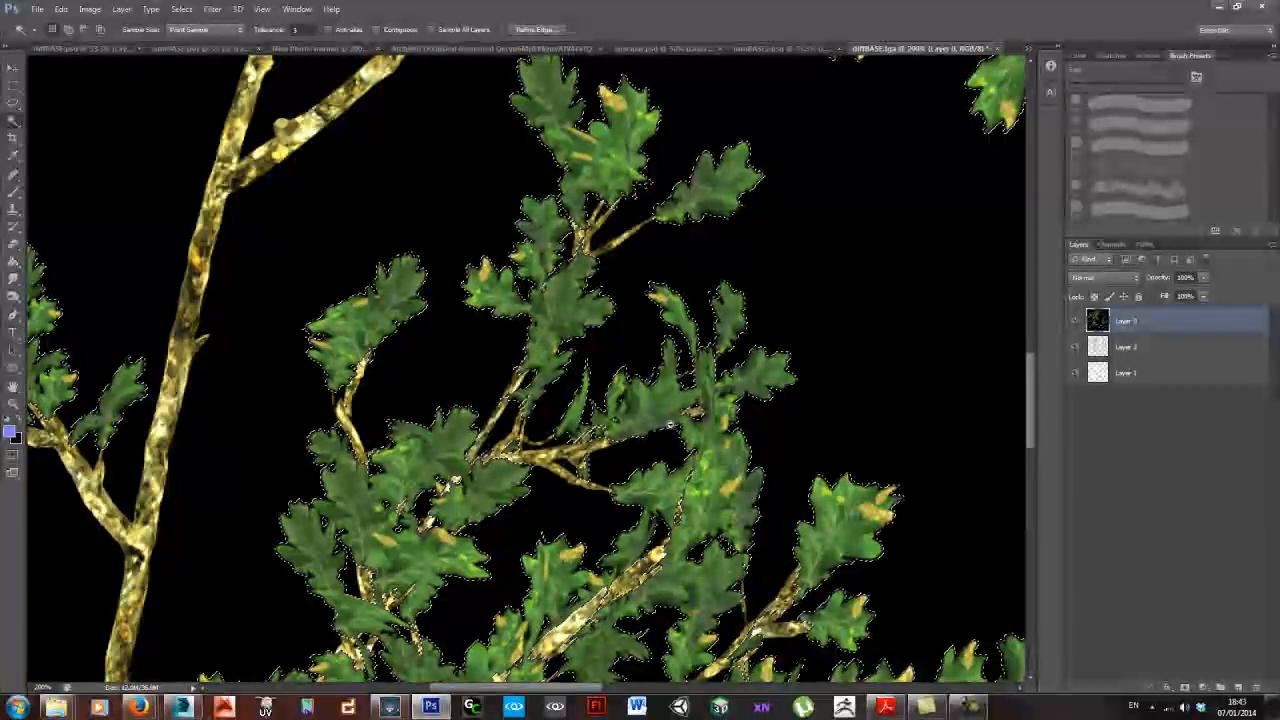
alt+click(671, 424)
key(ctrl+d)
alt+click(730, 441)
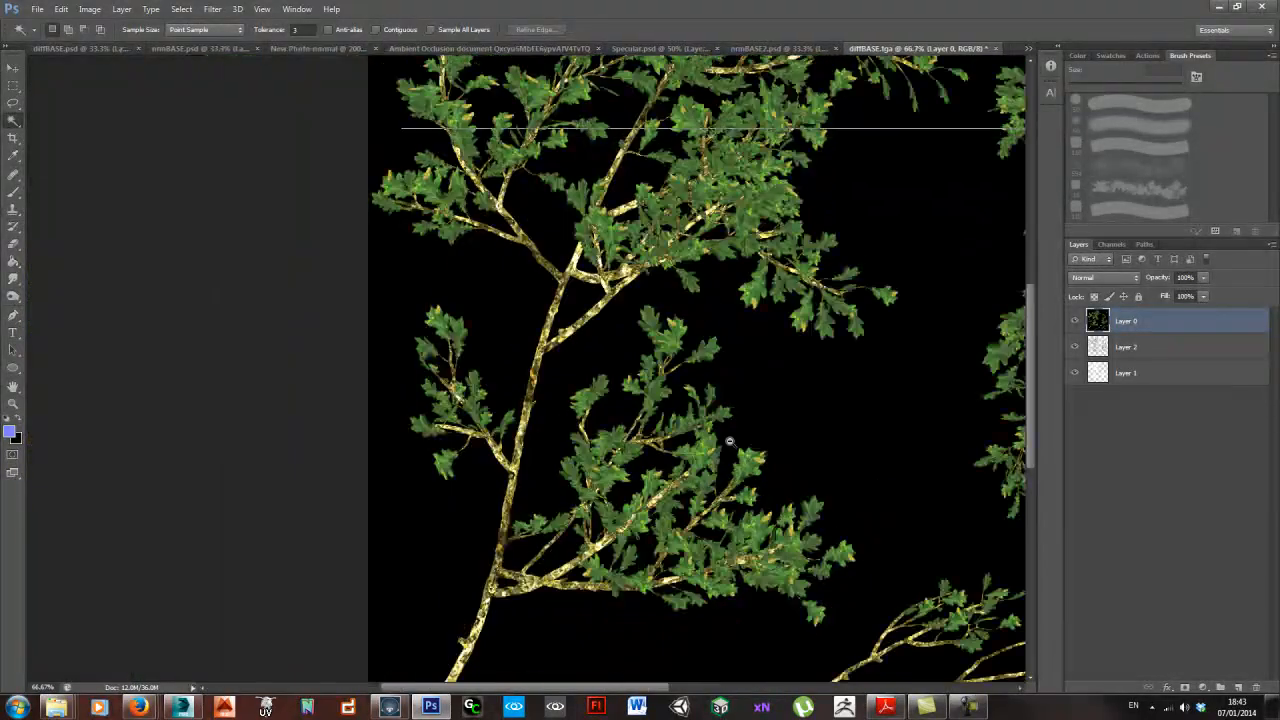
- Switch to nDo2, decline its update, and convert the active diffuse document to a normal map with the Small Details preset
alt+click(730, 441)
alt+click(735, 438)
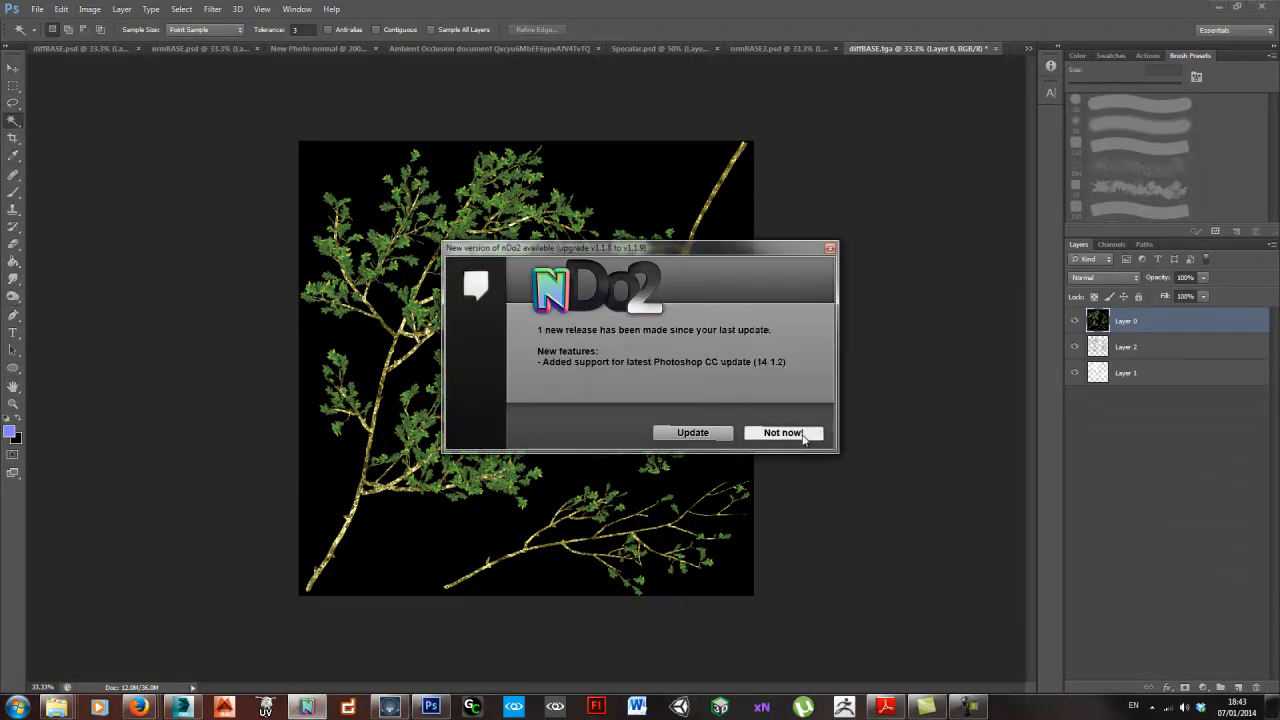
click(783, 433)
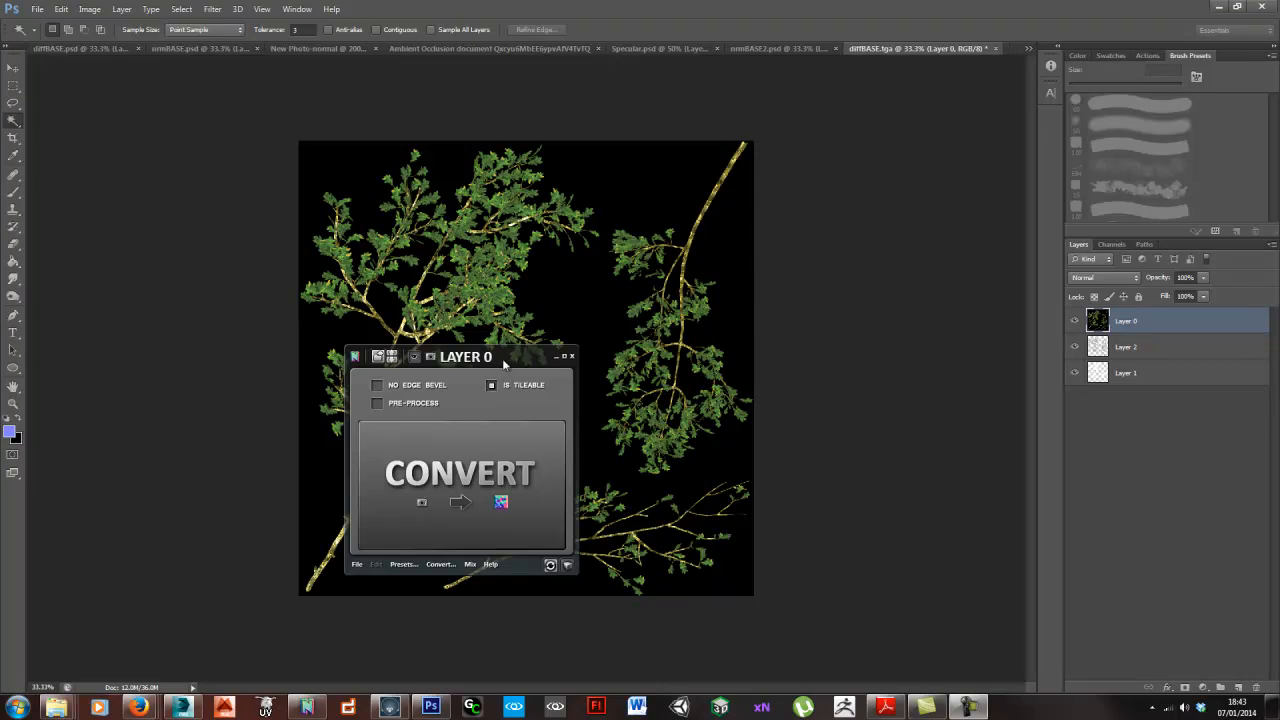
drag(557, 347, 1033, 203)
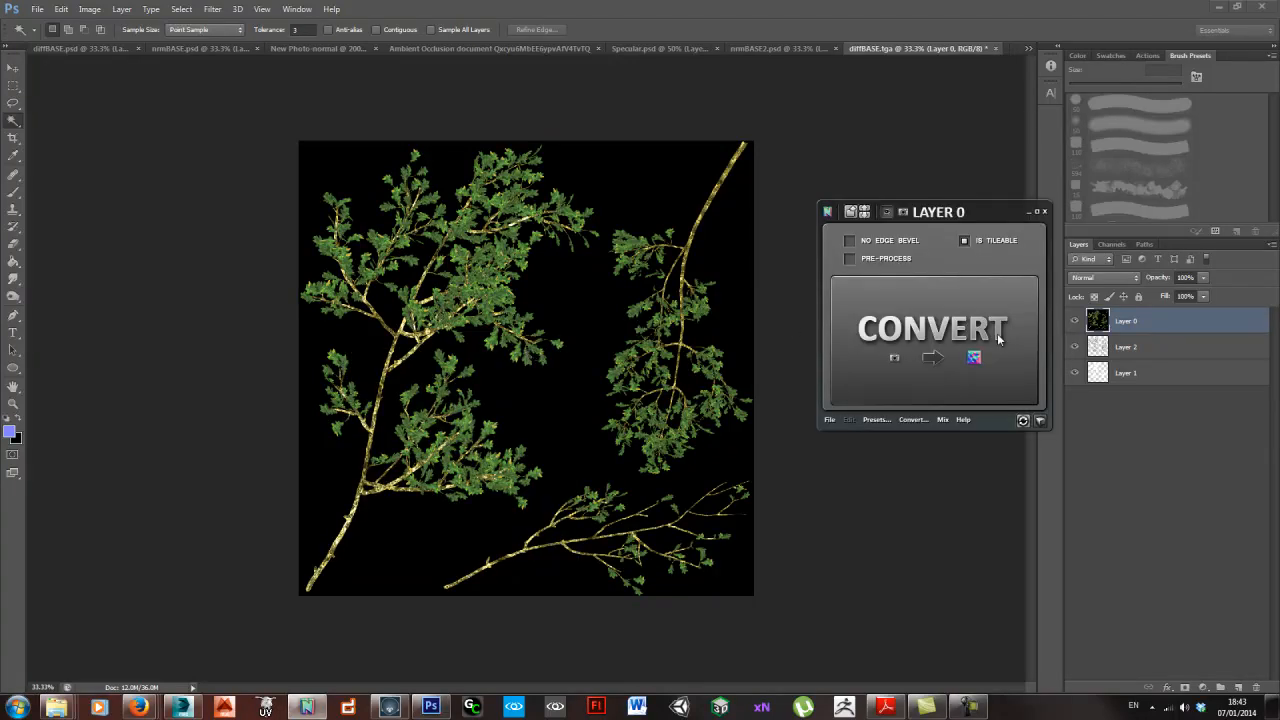
click(878, 419)
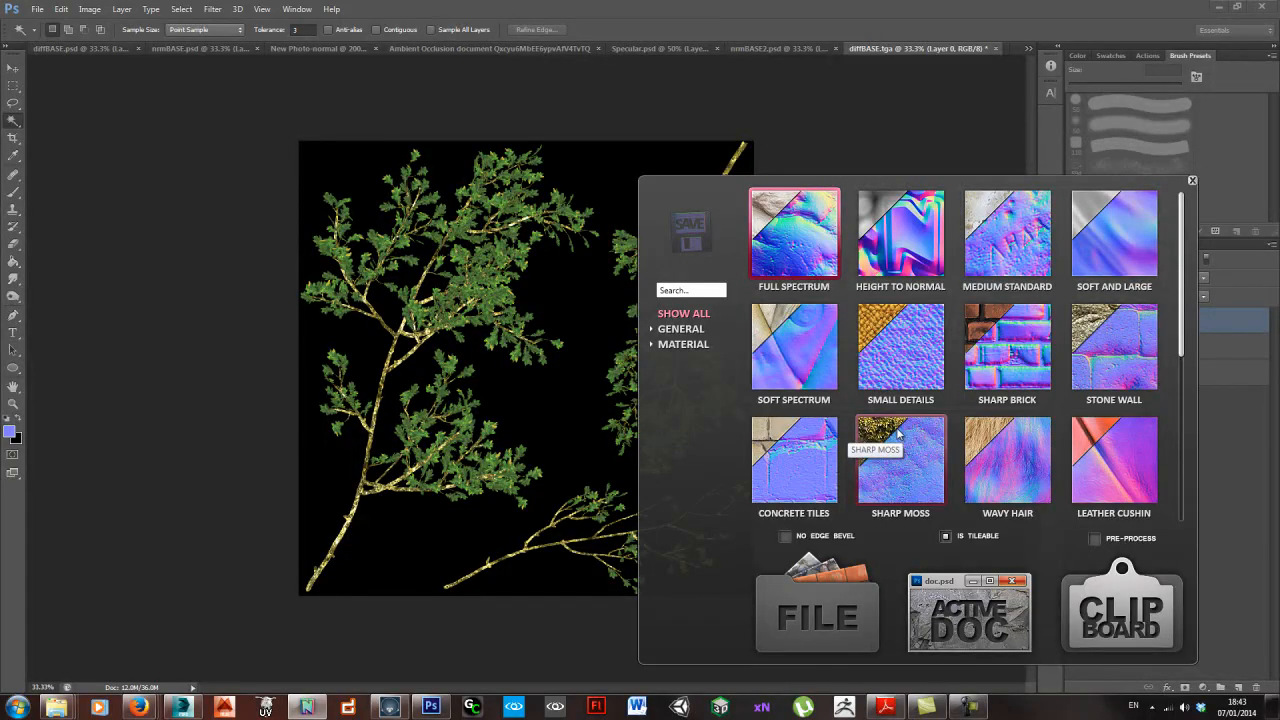
click(905, 355)
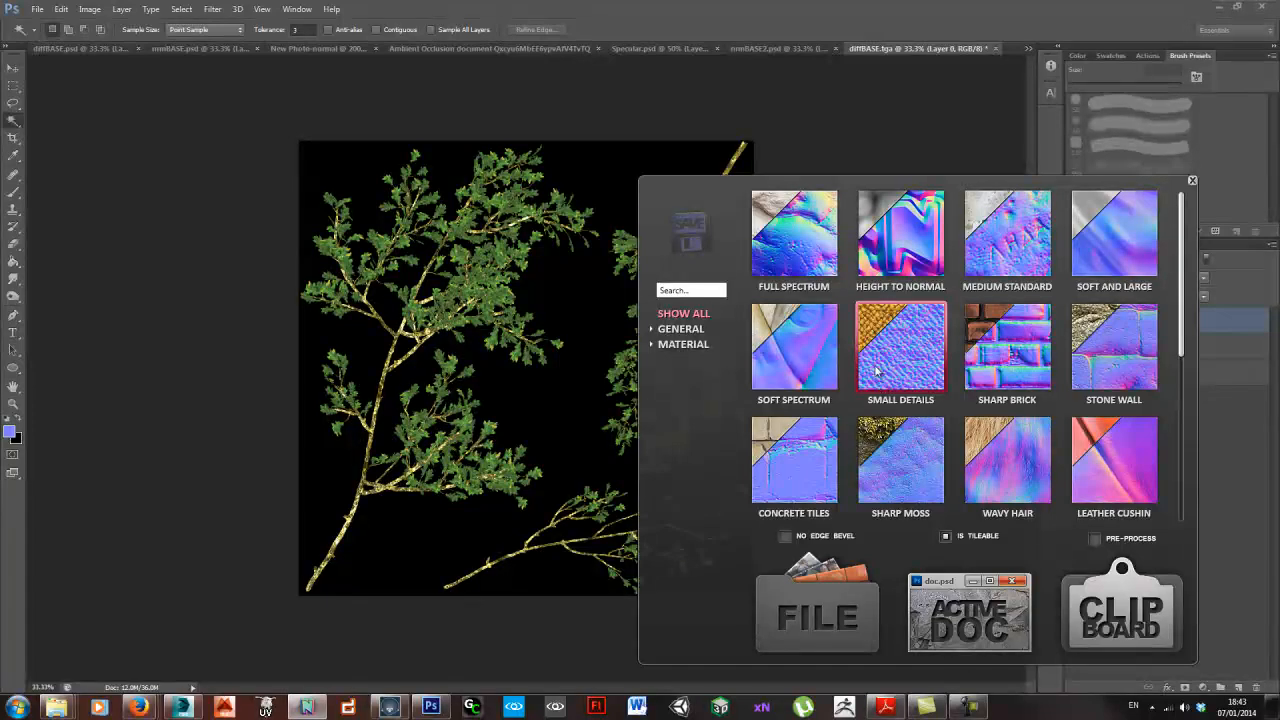
click(968, 605)
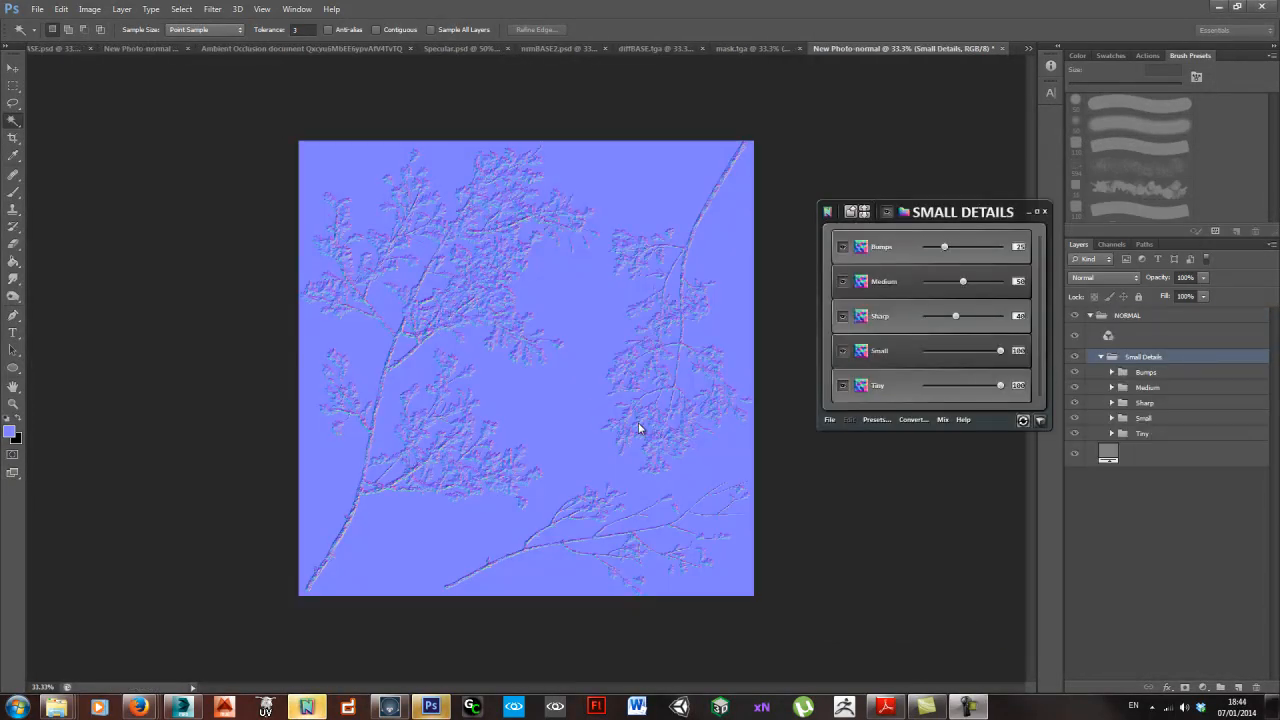
- Reduce the normal map's Bumps and Medium detail strengths to 0 and set Sharp to about 85
ctrl+click(453, 315)
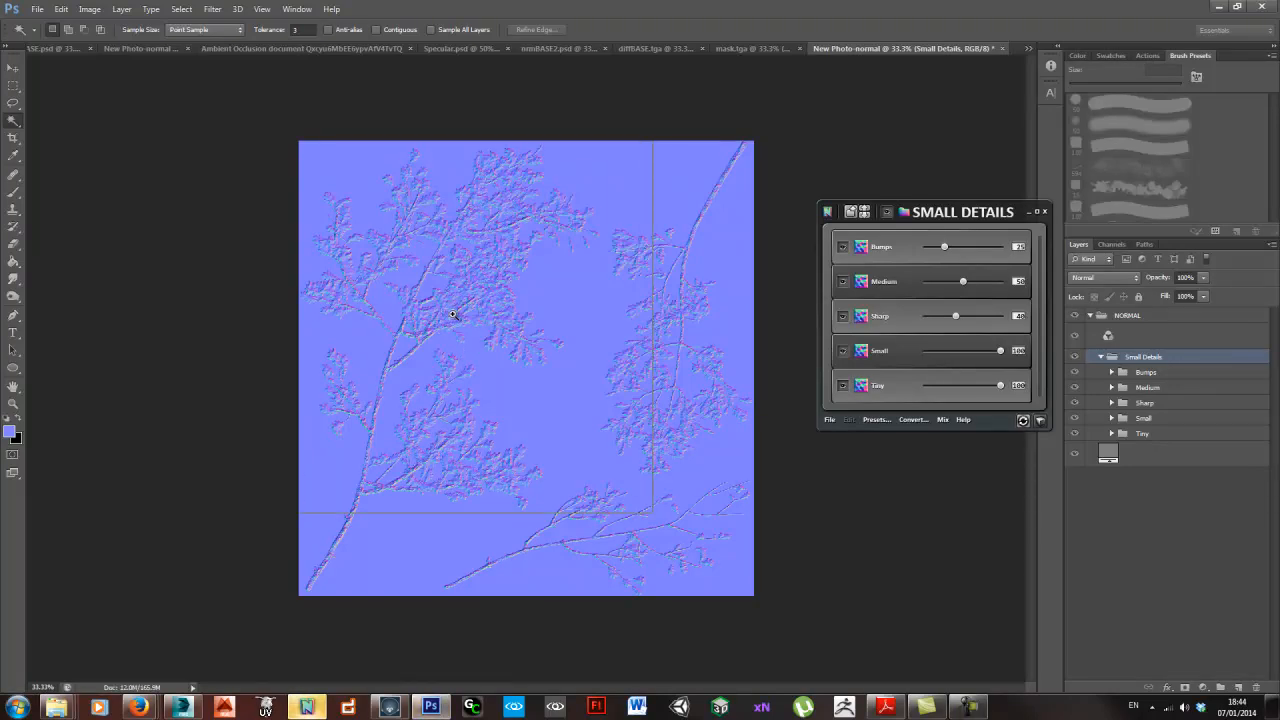
ctrl+click(453, 315)
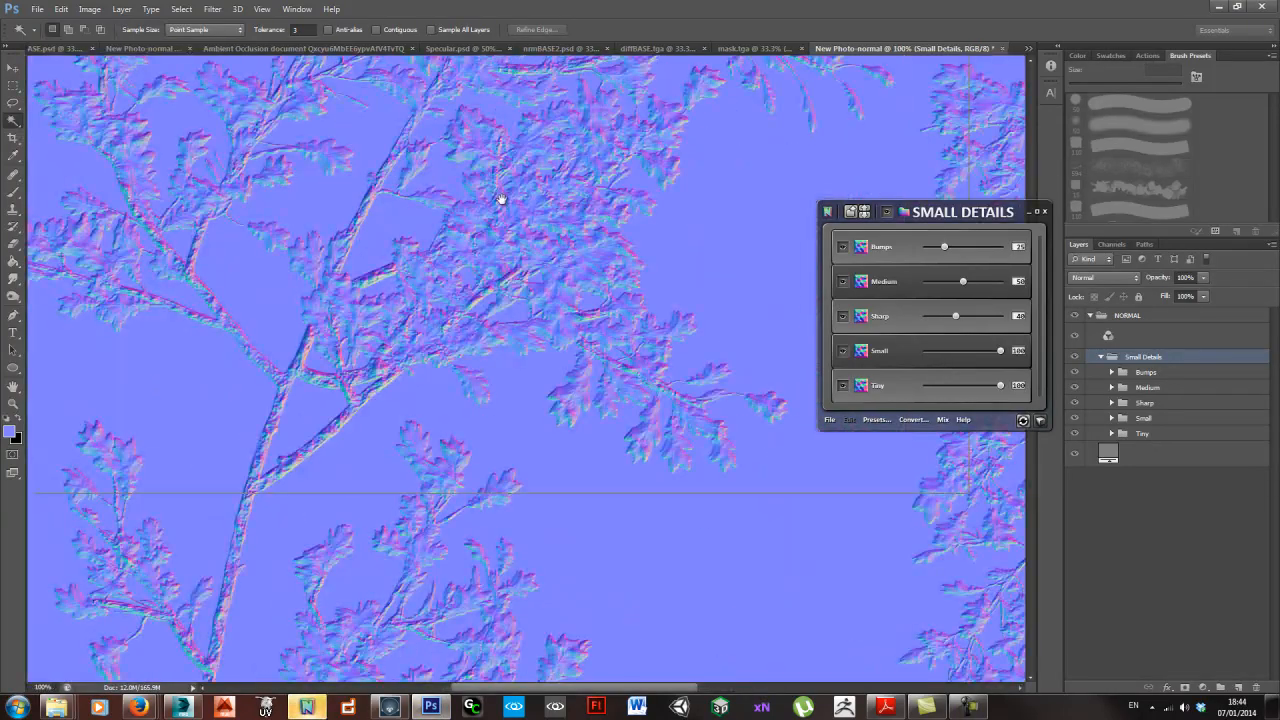
ctrl+click(503, 200)
ctrl+click(503, 200)
drag(503, 202, 511, 321)
drag(944, 246, 909, 250)
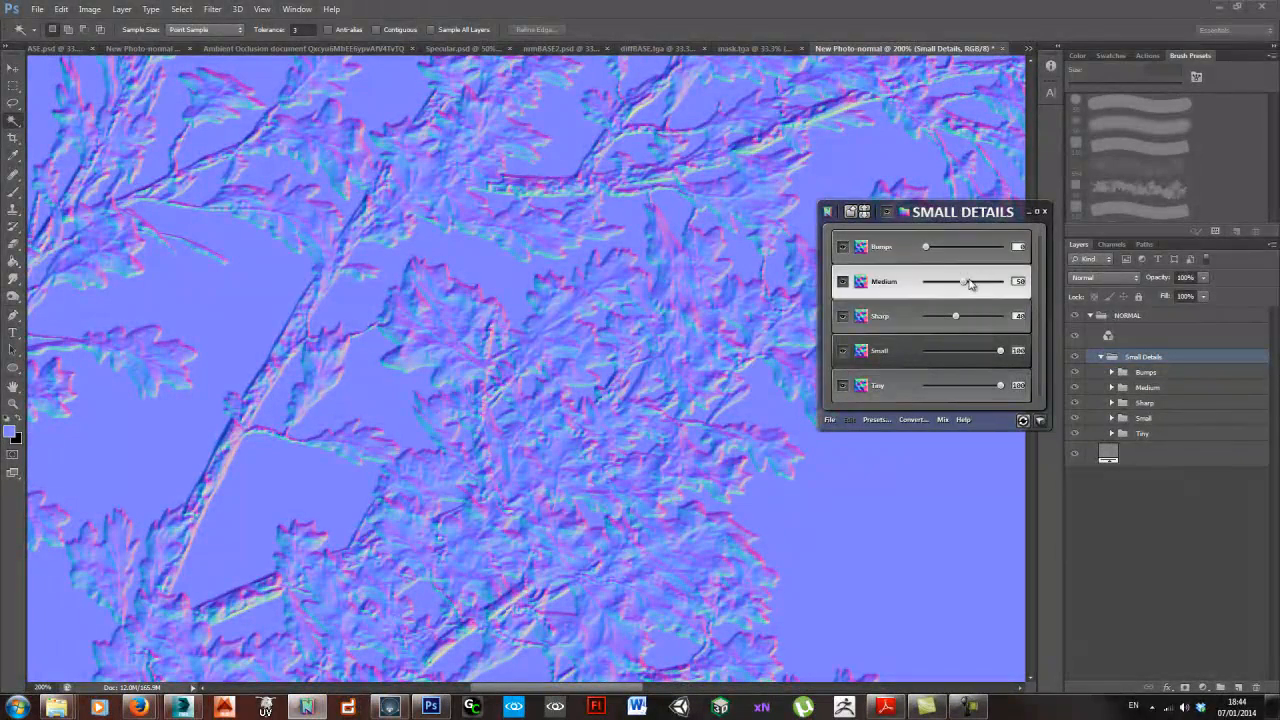
drag(955, 316, 1010, 318)
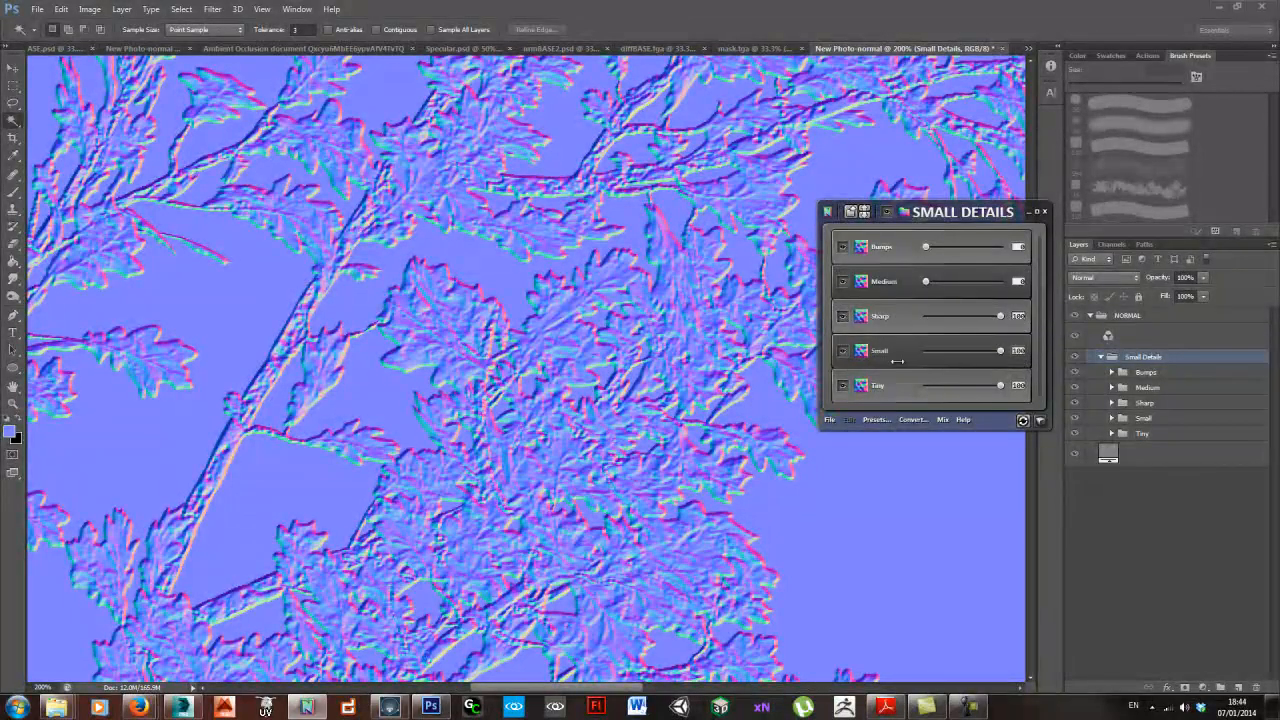
drag(1000, 316, 990, 317)
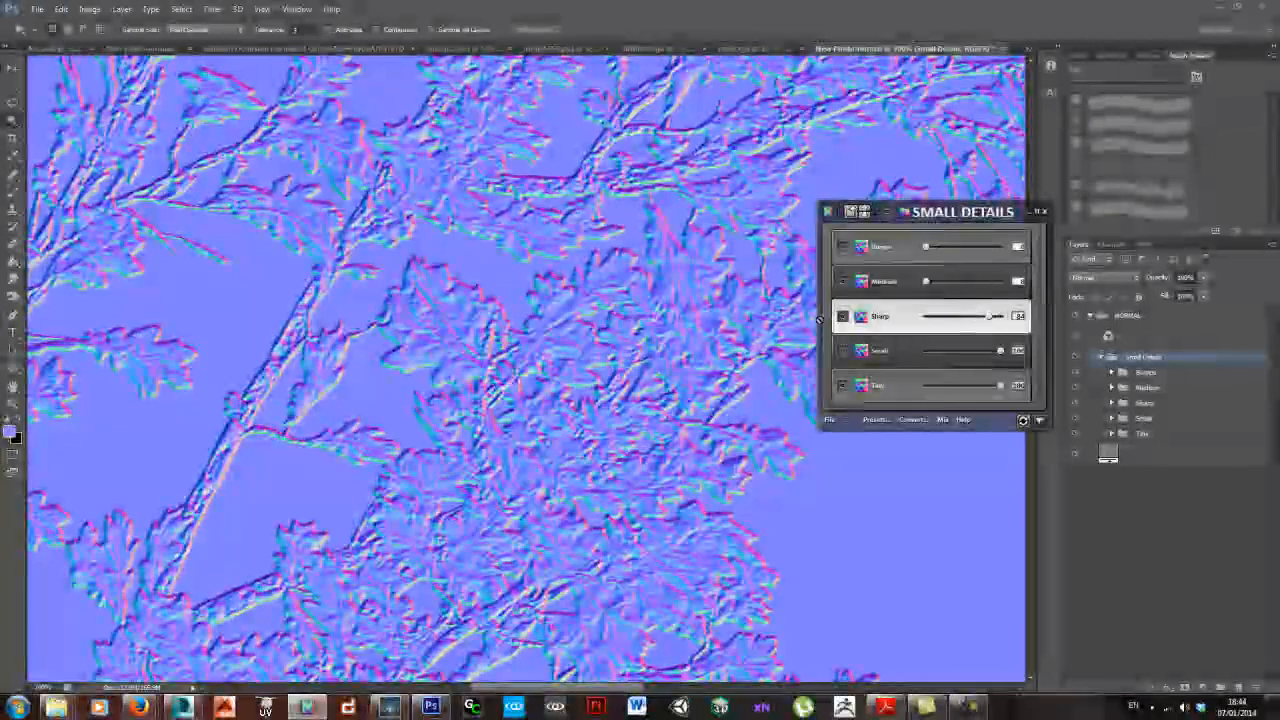
- Check the converted bark and leaf detail, merge all the normal map's layers into one, and close nDo2
drag(515, 515, 721, 302)
drag(353, 545, 343, 293)
alt+click(527, 374)
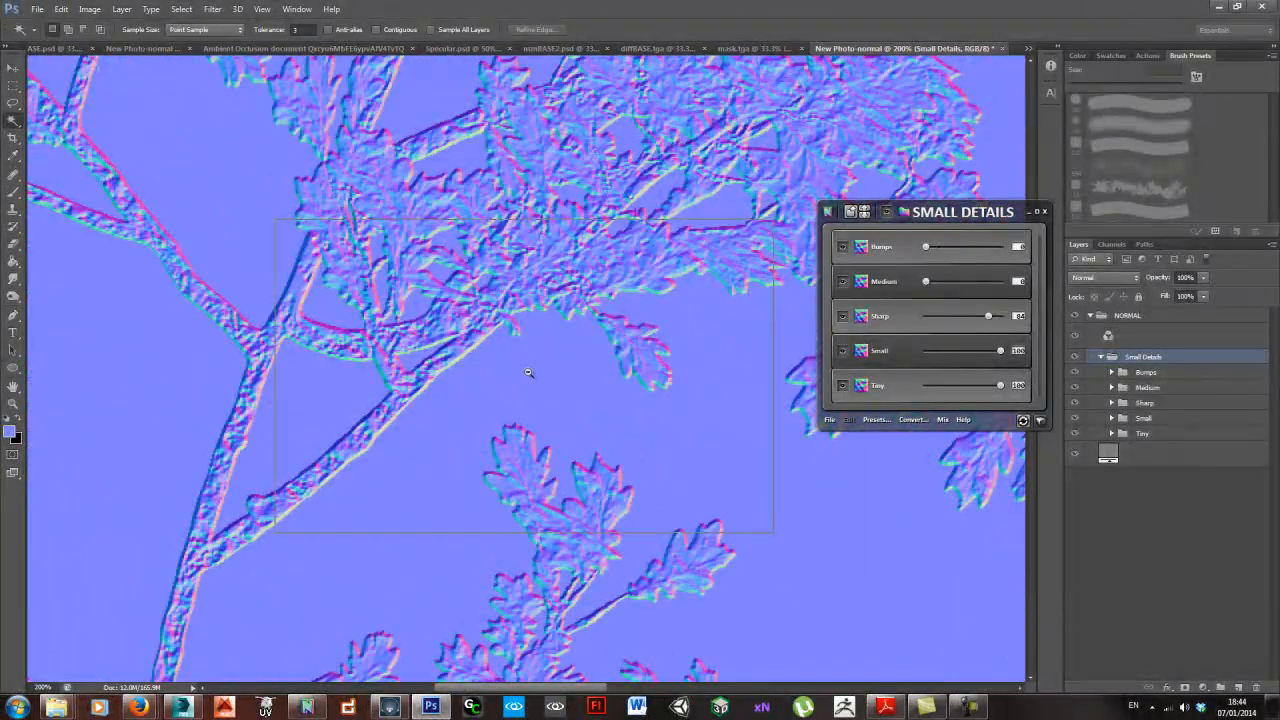
alt+click(528, 373)
alt+click(530, 373)
alt+click(531, 374)
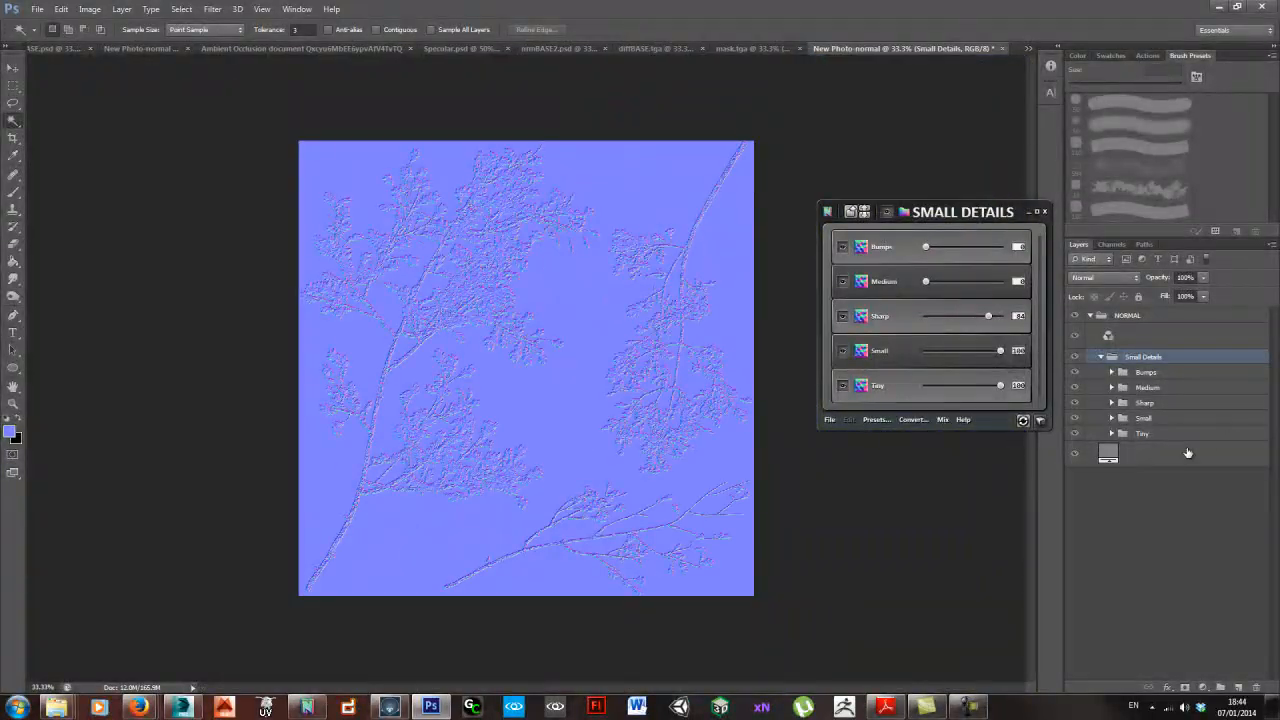
click(1188, 453)
shift+click(1159, 354)
right_click(1159, 350)
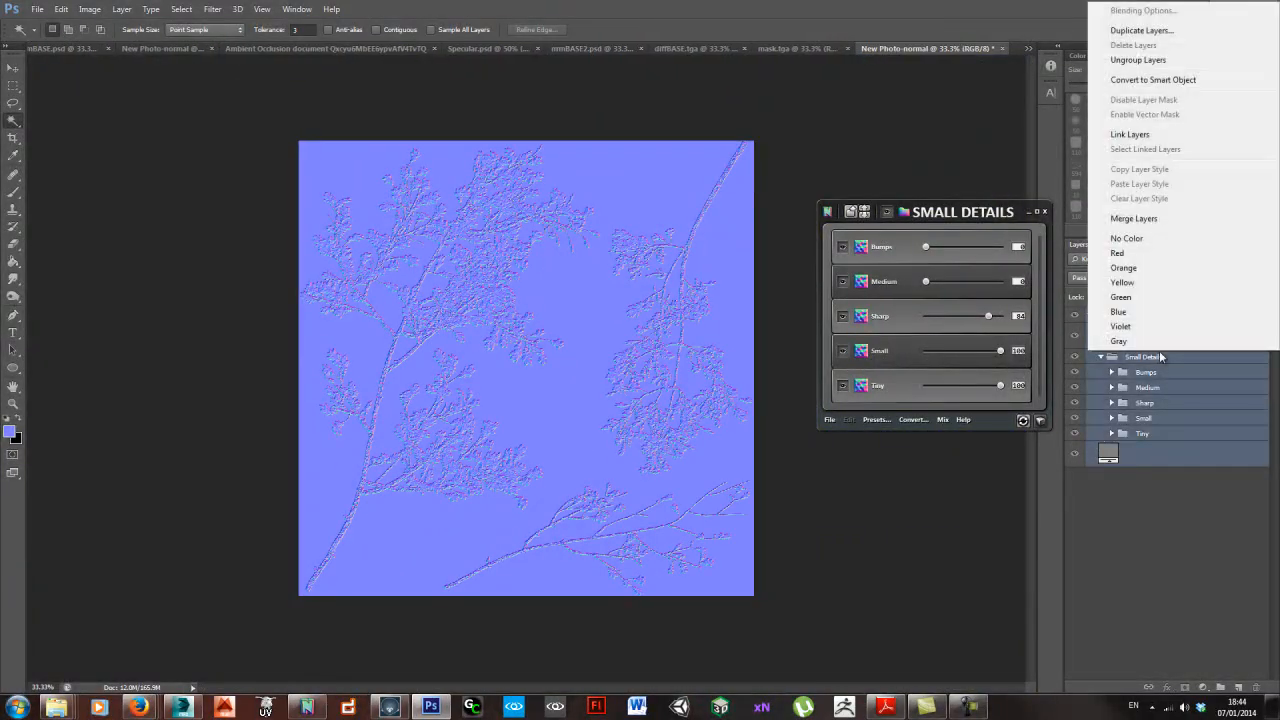
click(1150, 218)
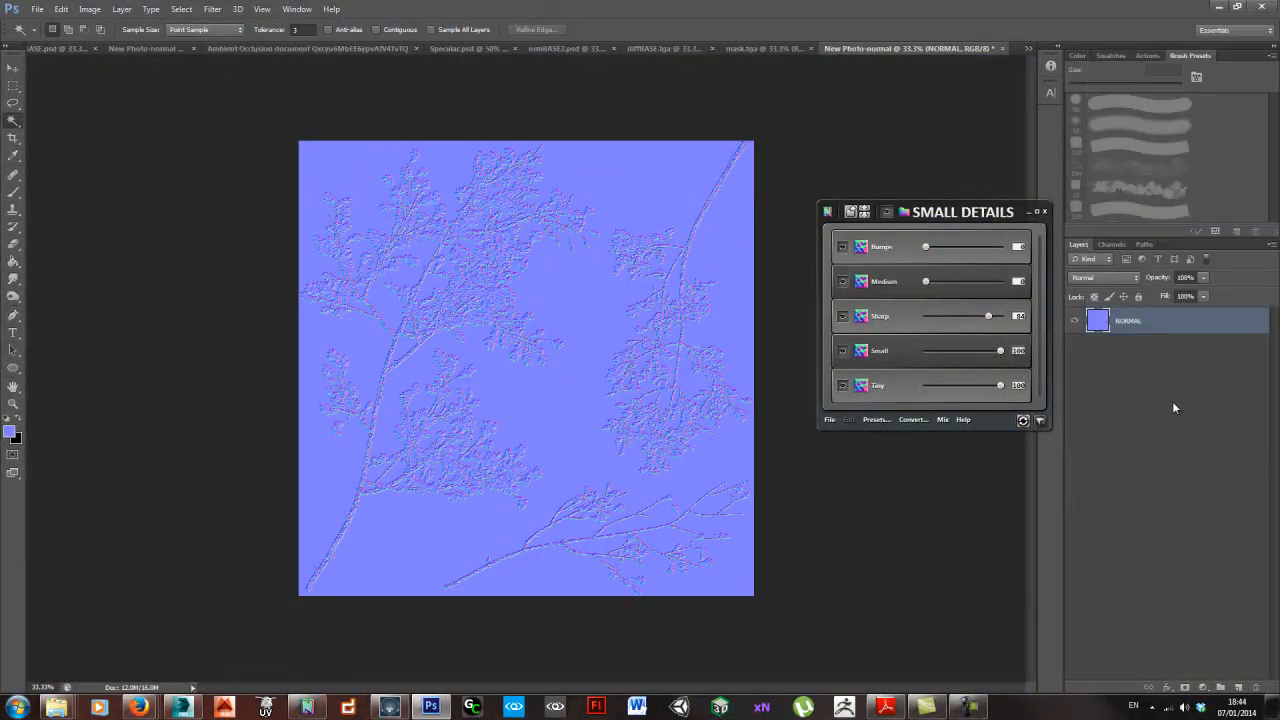
click(1043, 212)
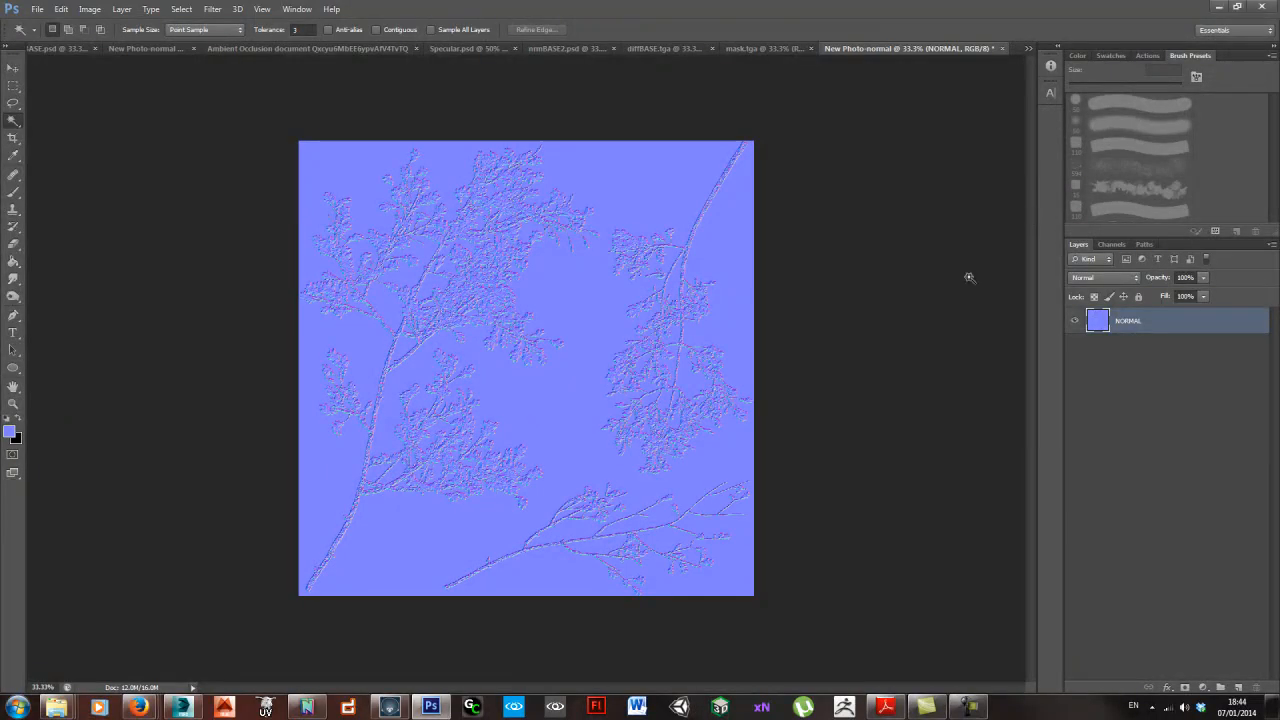
- Copy the whole merged normal map into nrmBASE2.psd as a layer above Layer 0 and compare with it hidden and shown
key(ctrl+a)
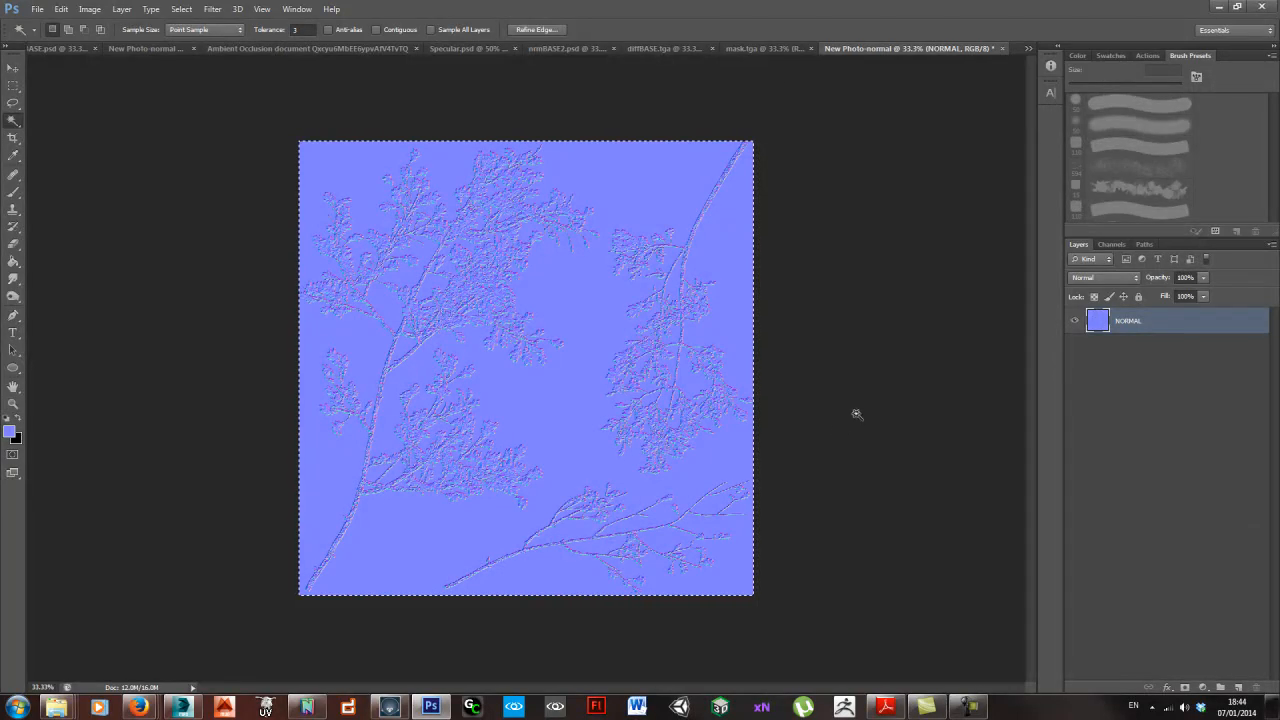
click(566, 48)
key(ctrl+v)
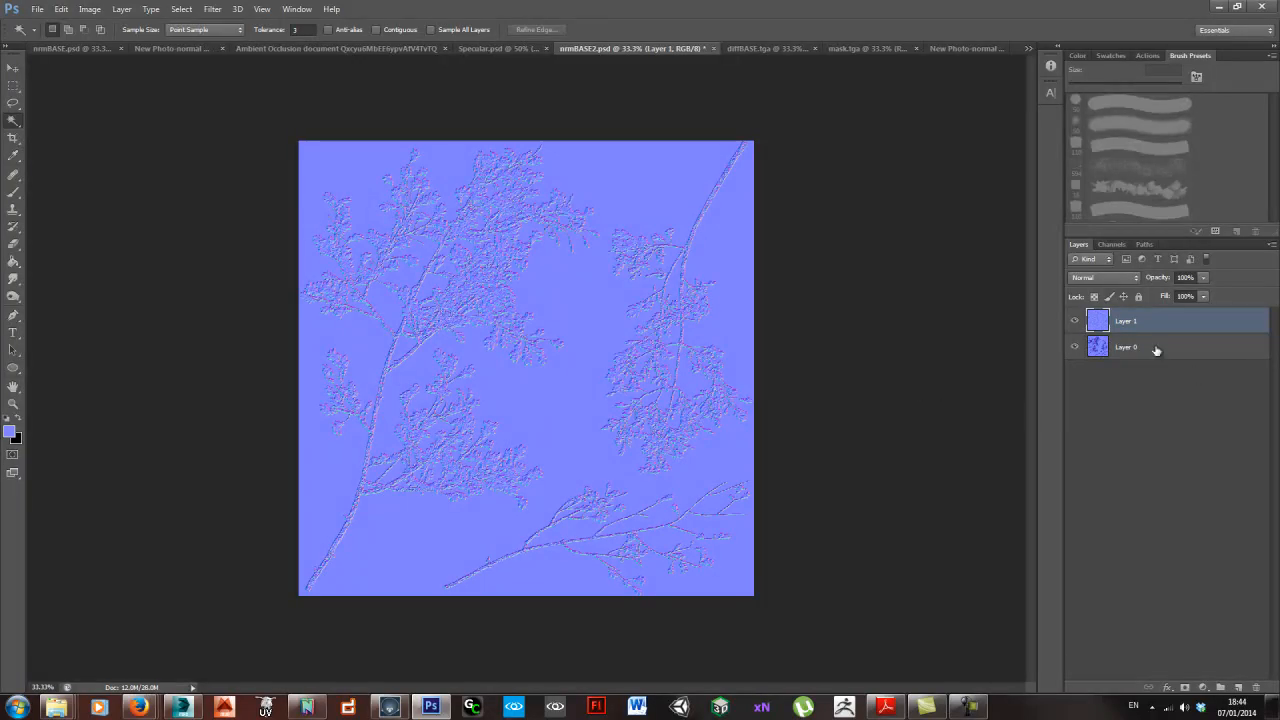
click(1076, 322)
click(1076, 322)
- Try the Overlay blend mode on Layer 1, inspect the blended bark and leaves, and return the layer to Normal
click(1122, 281)
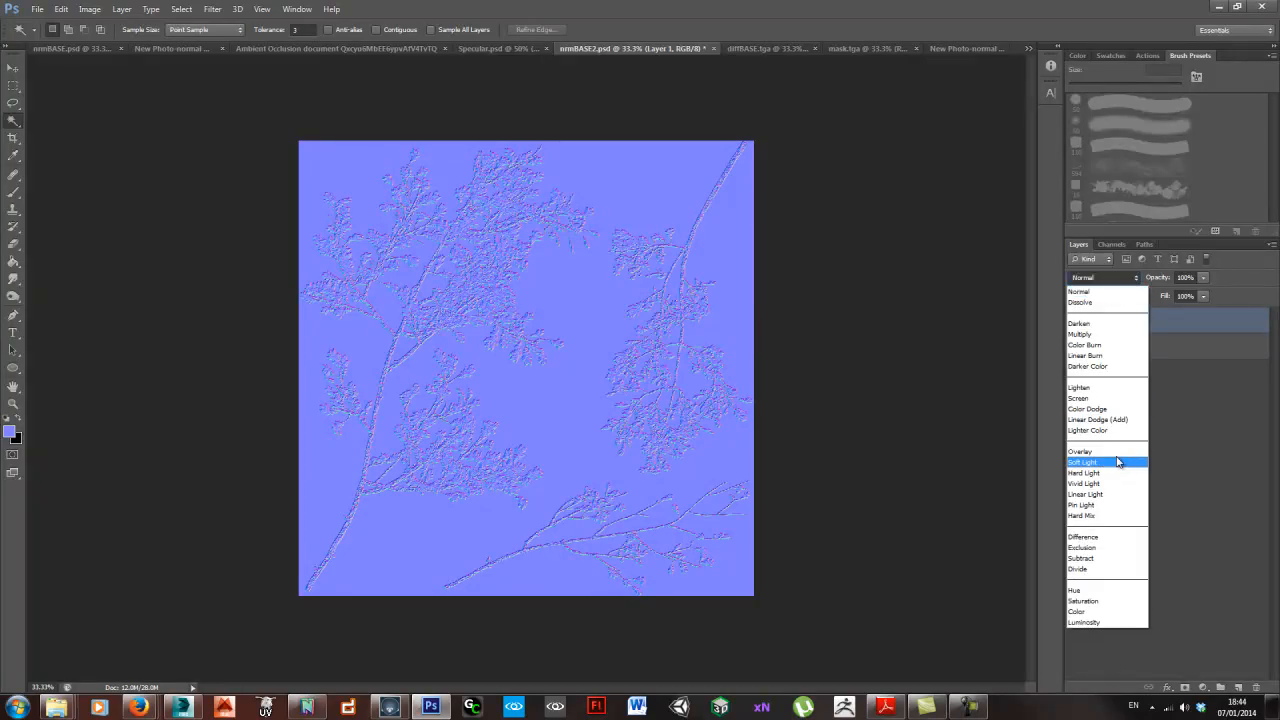
click(1100, 455)
scroll(497, 363, up, 2)
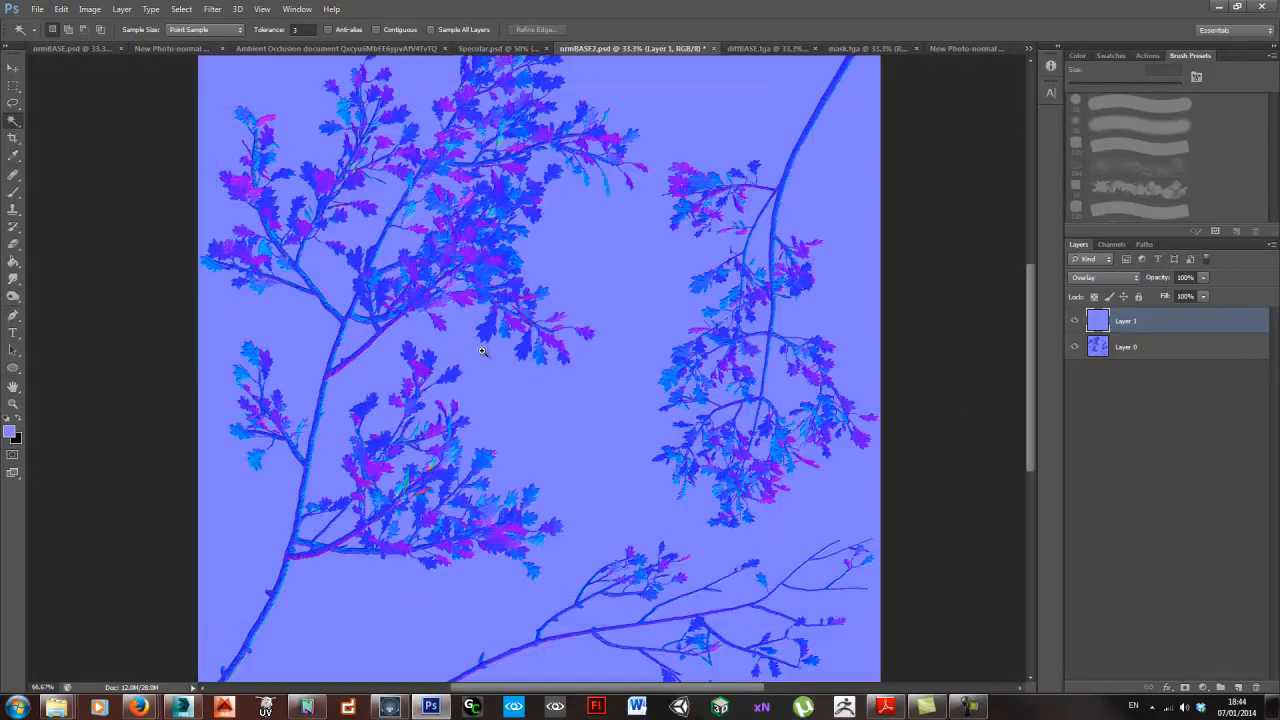
scroll(460, 313, up, 3)
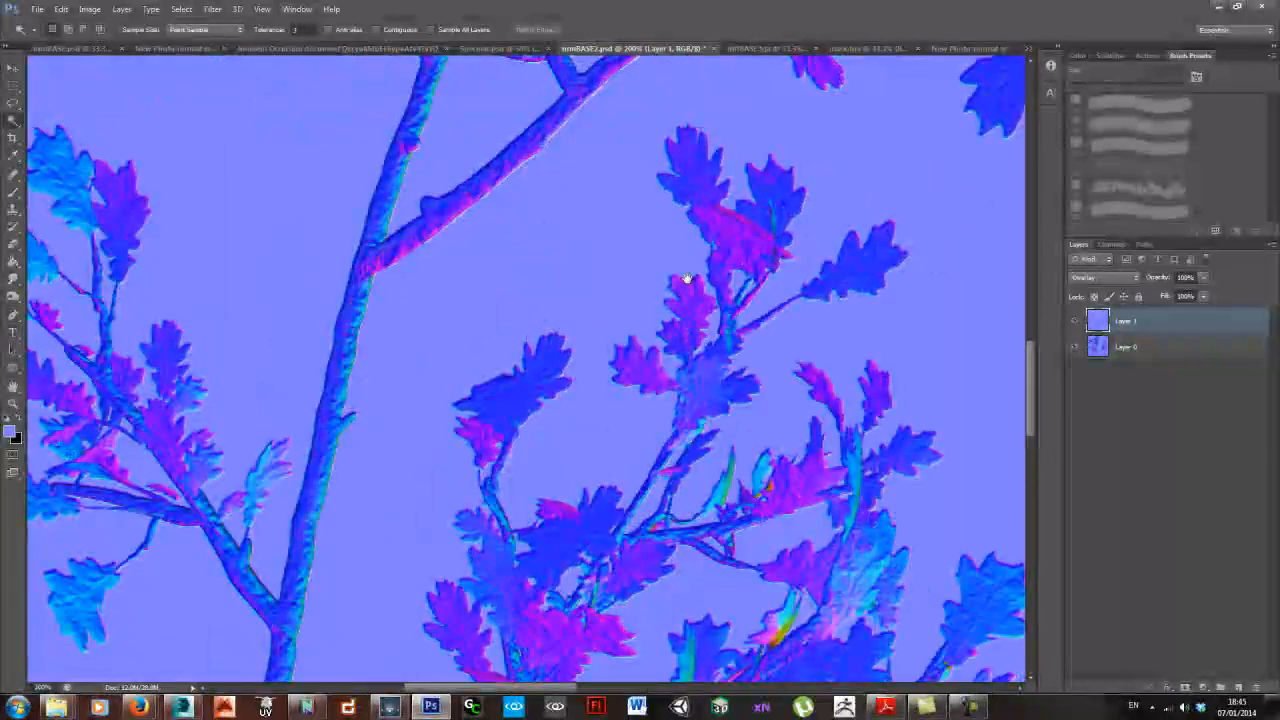
drag(687, 279, 543, 429)
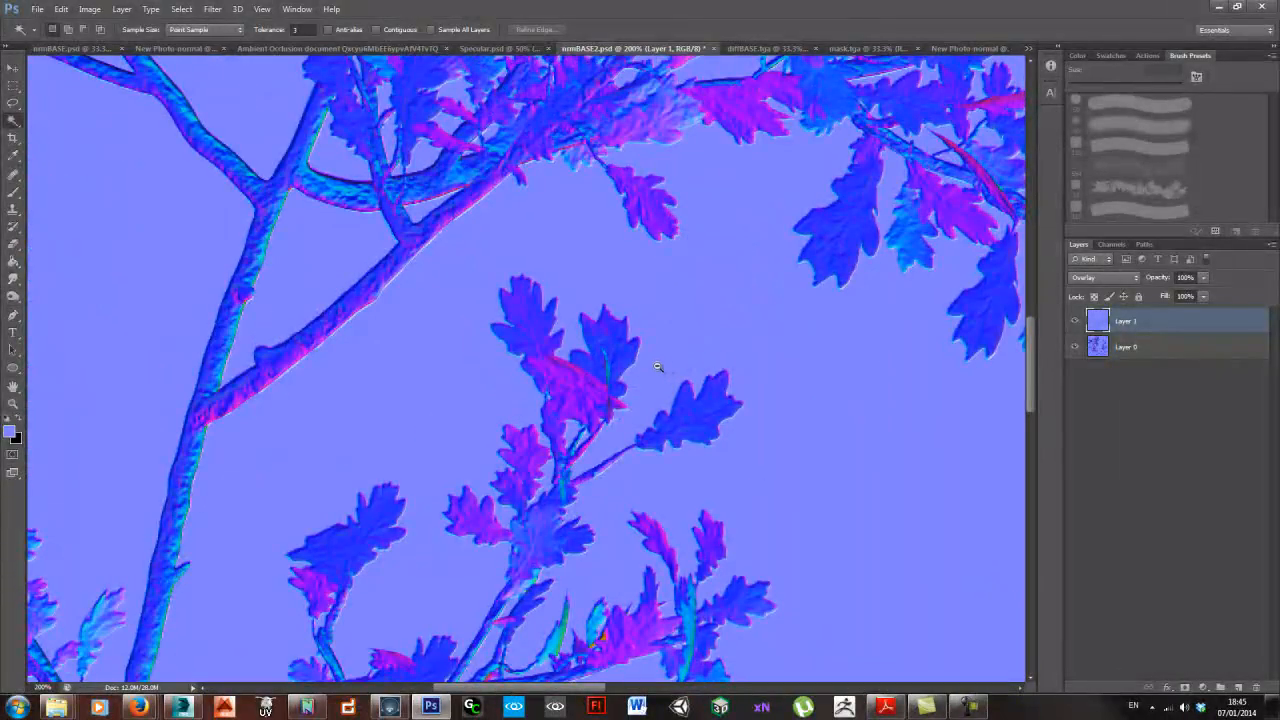
scroll(660, 367, down, 3)
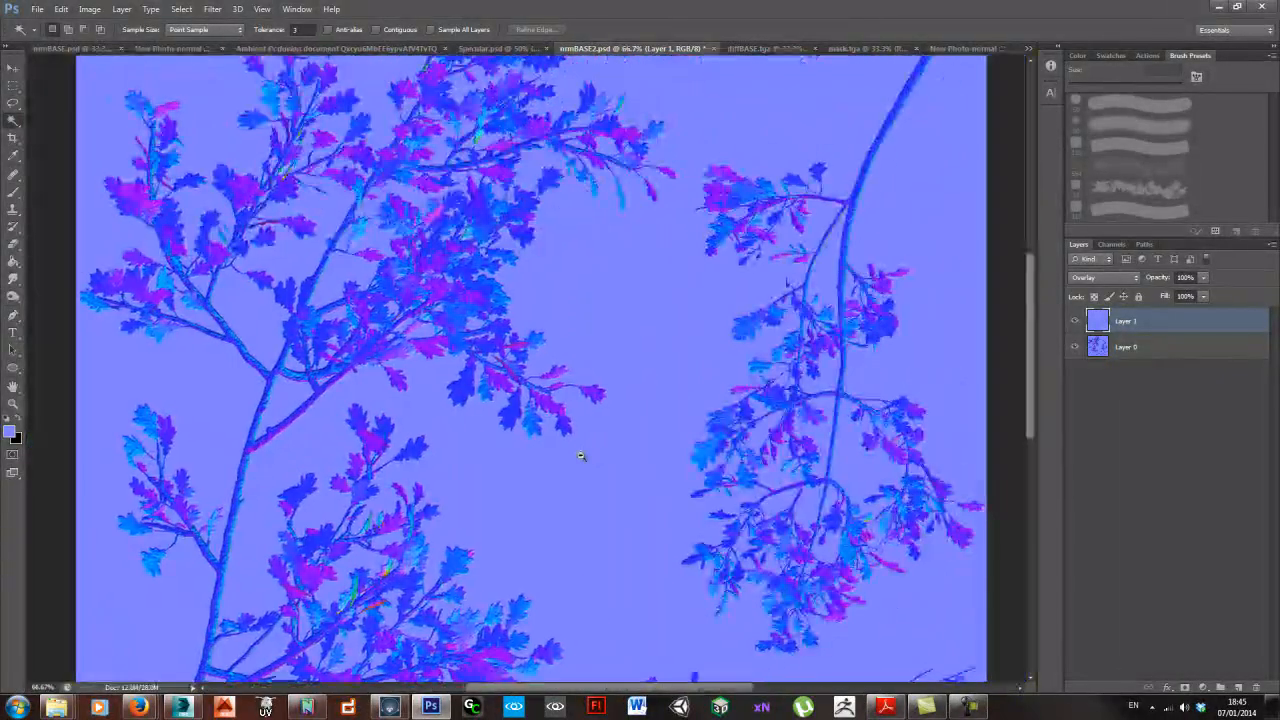
scroll(580, 456, down, 1)
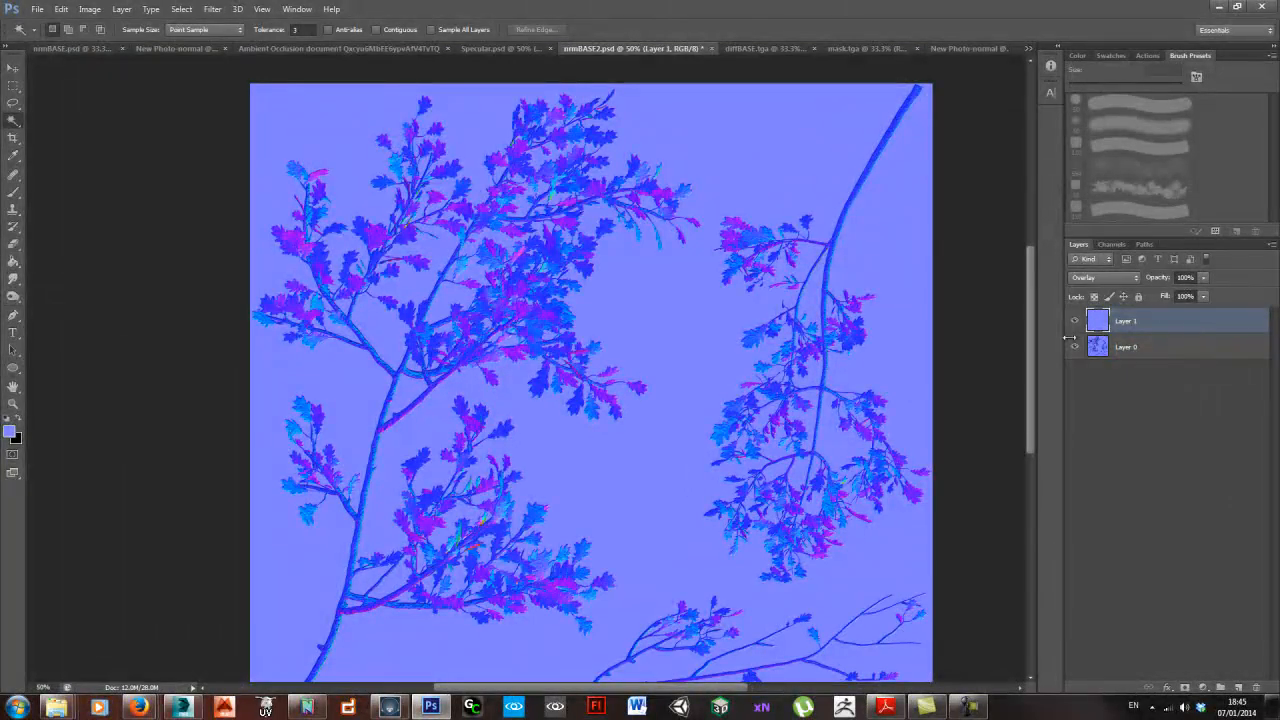
click(1114, 278)
click(1099, 297)
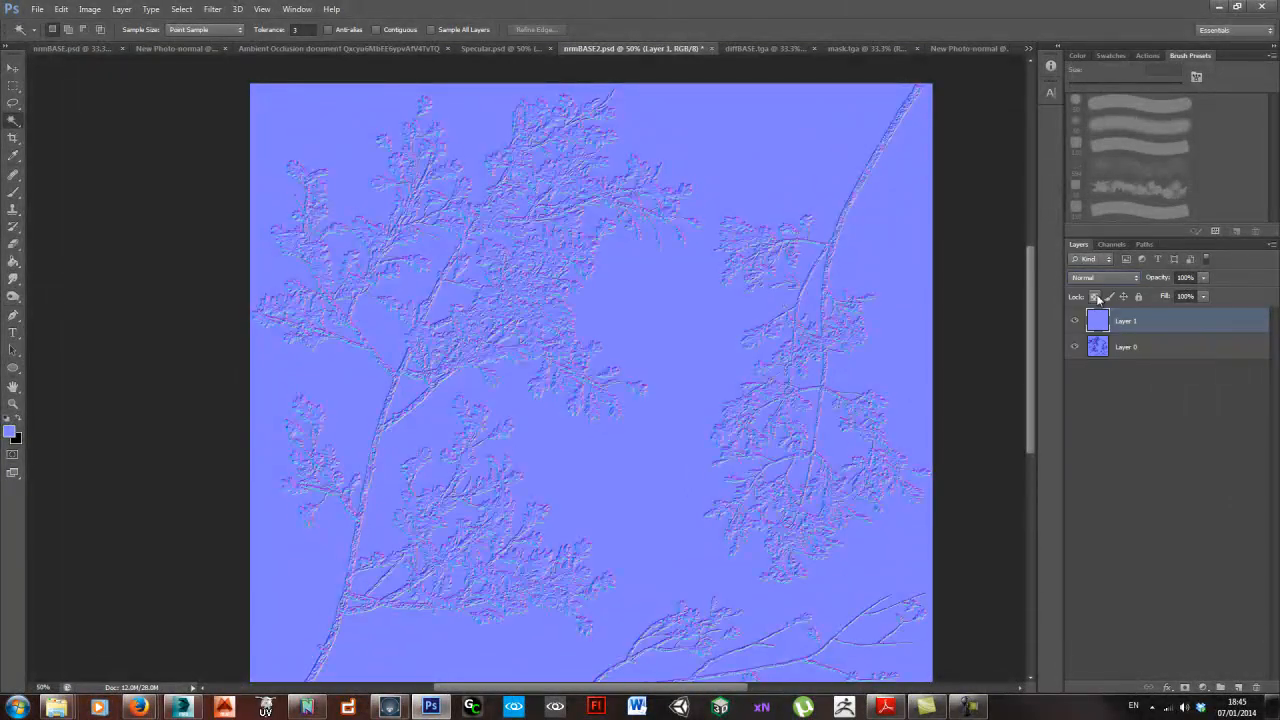
scroll(756, 466, down, 2)
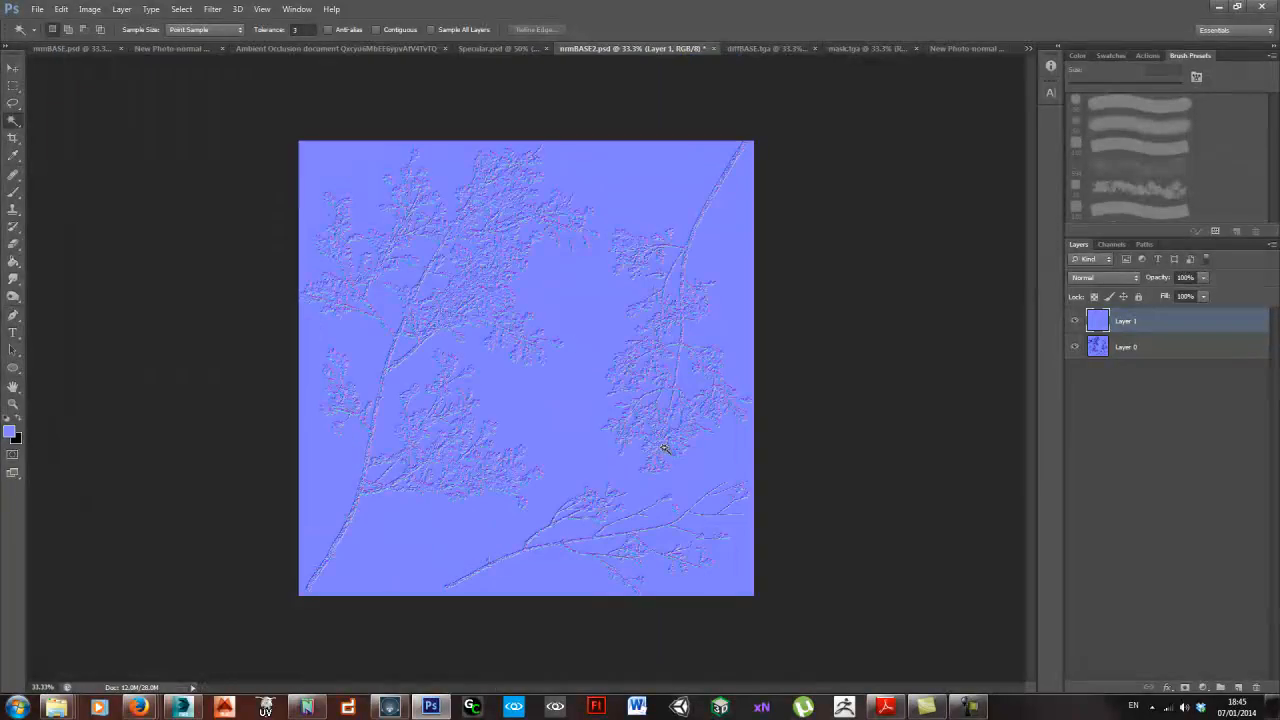
- Add a new layer beneath the others, fill it with the flat normal-map blue foreground colour, and hide the layers above
click(1238, 688)
drag(1156, 330, 1158, 414)
key(g)
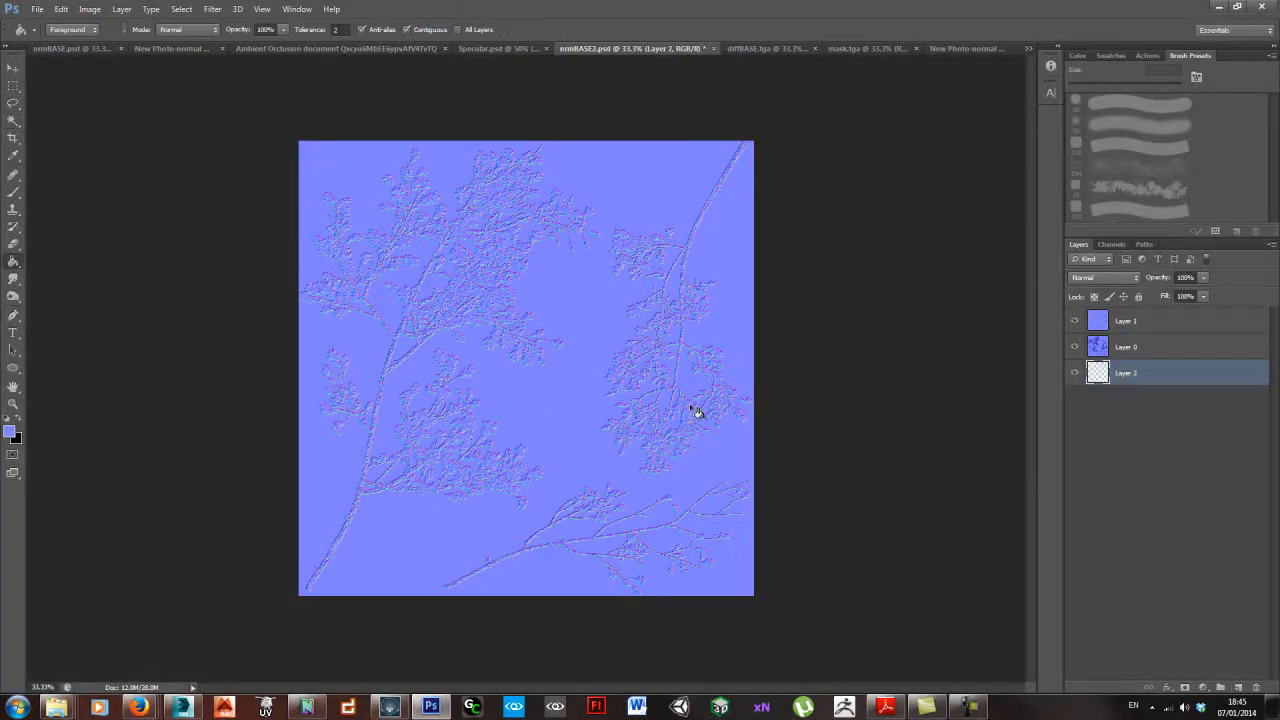
click(1077, 321)
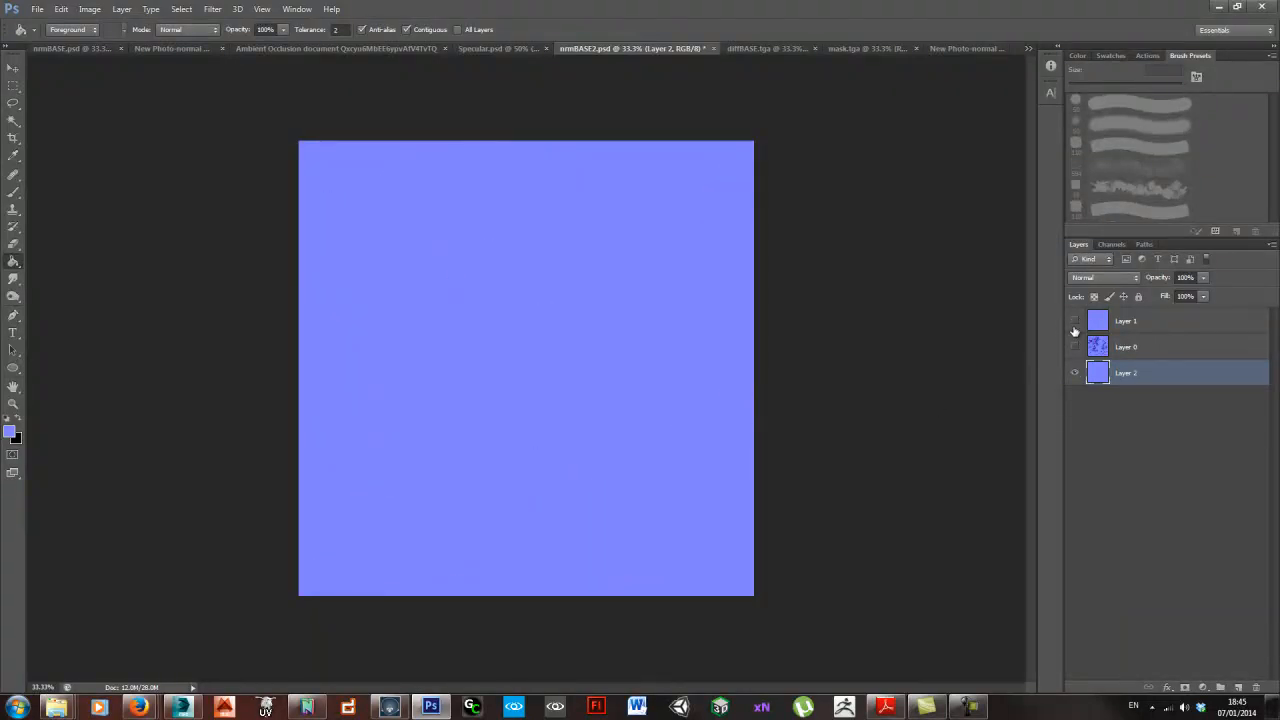
- Move Layer 1 below Layer 0 and make both layers visible again
drag(1166, 327, 1170, 356)
click(1075, 347)
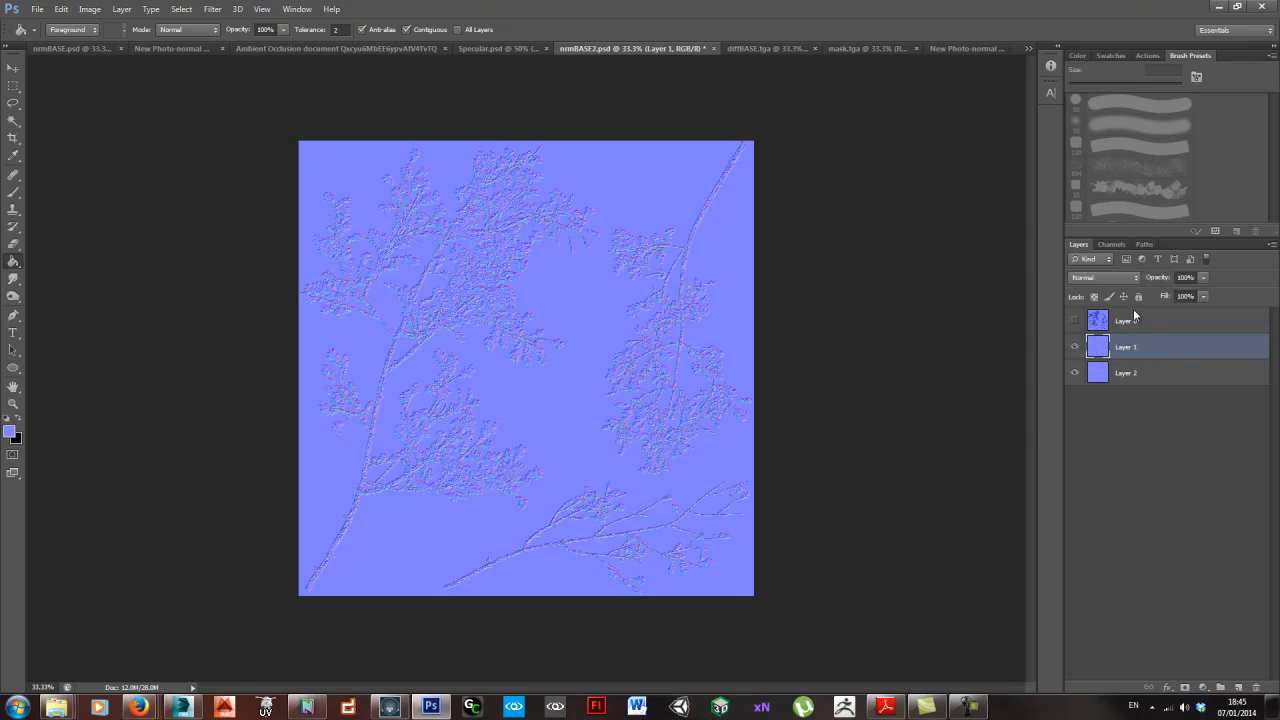
click(1115, 326)
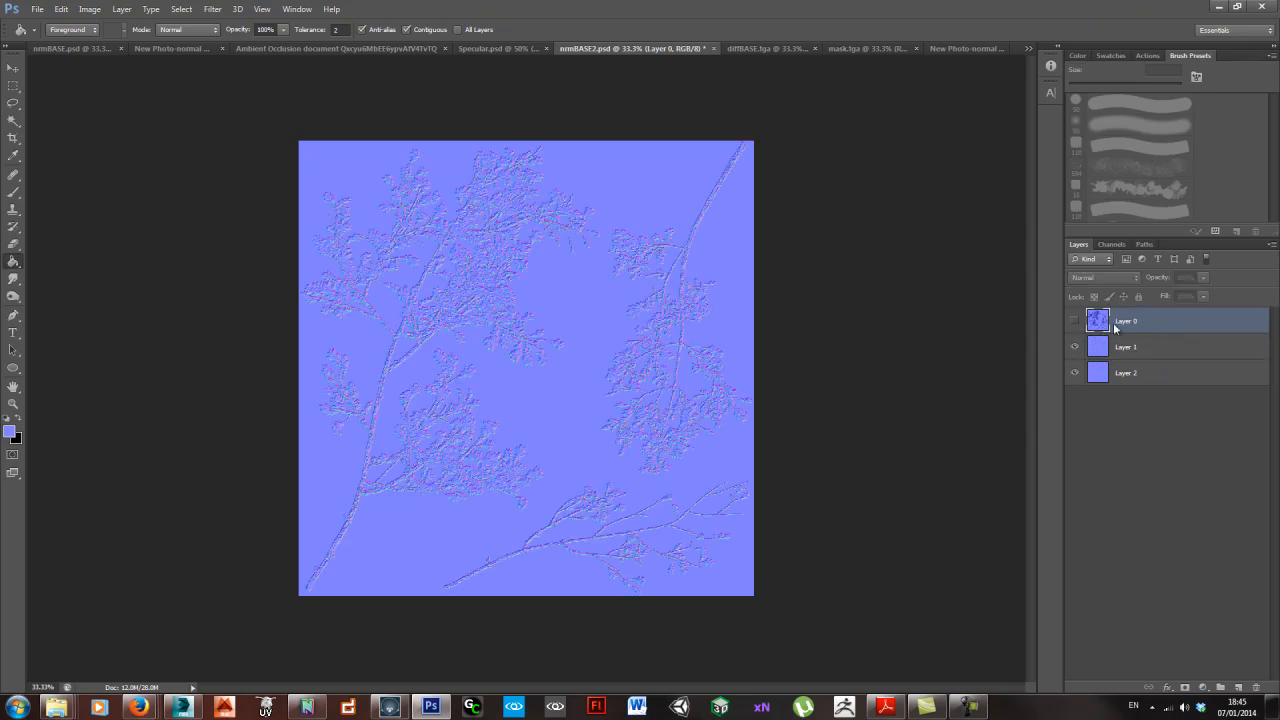
click(1076, 320)
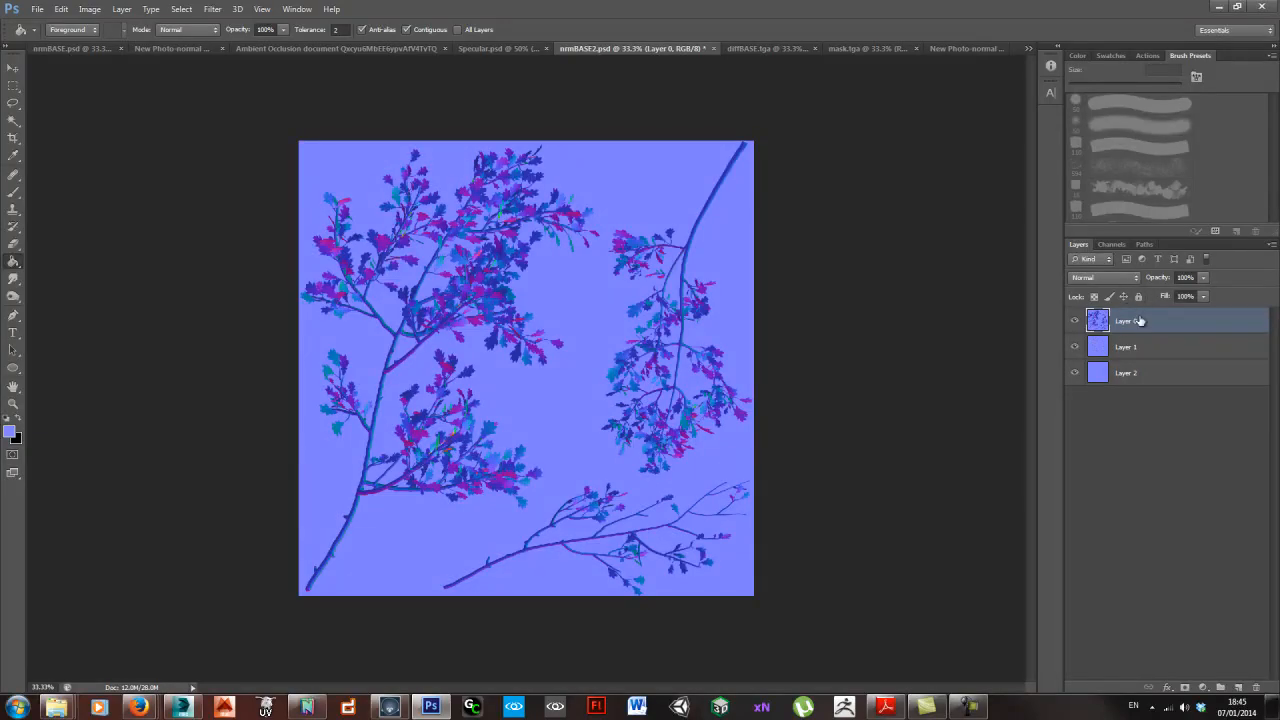
- Set the blend mode of both Layer 0 and Layer 1 to Overlay and check the combined normal detail up close
click(1121, 279)
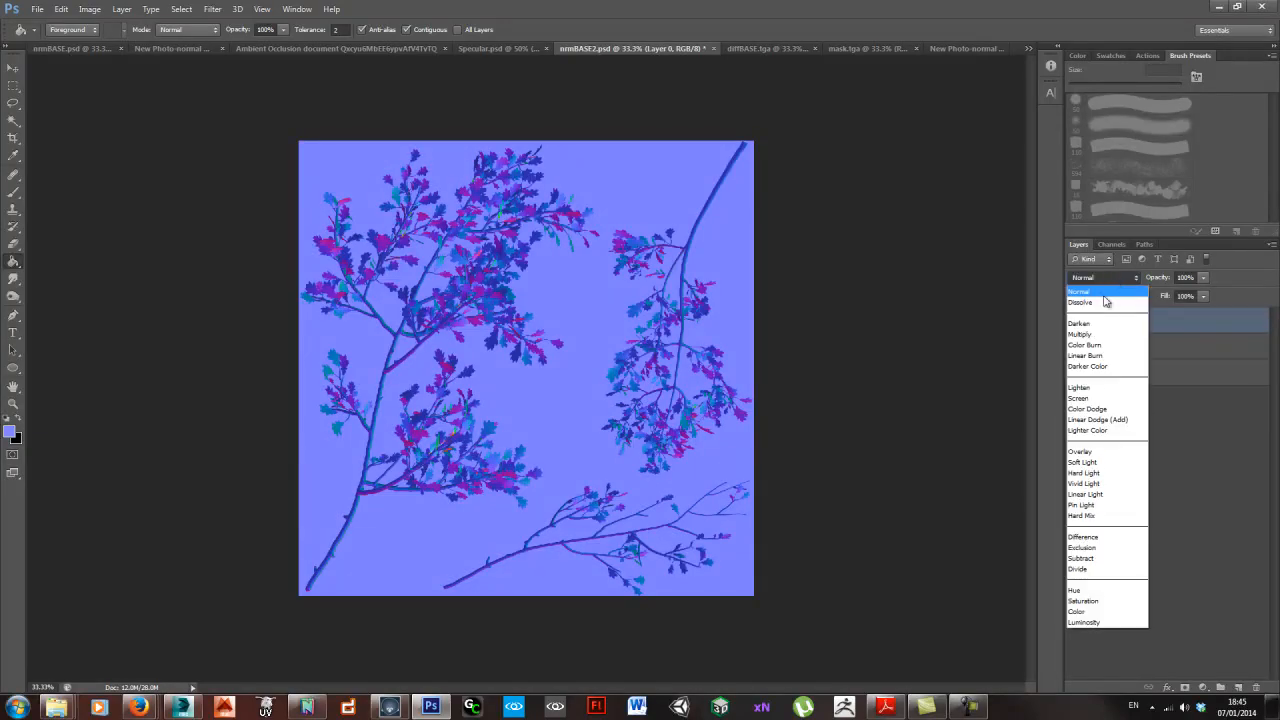
click(1090, 455)
click(1200, 345)
click(1103, 277)
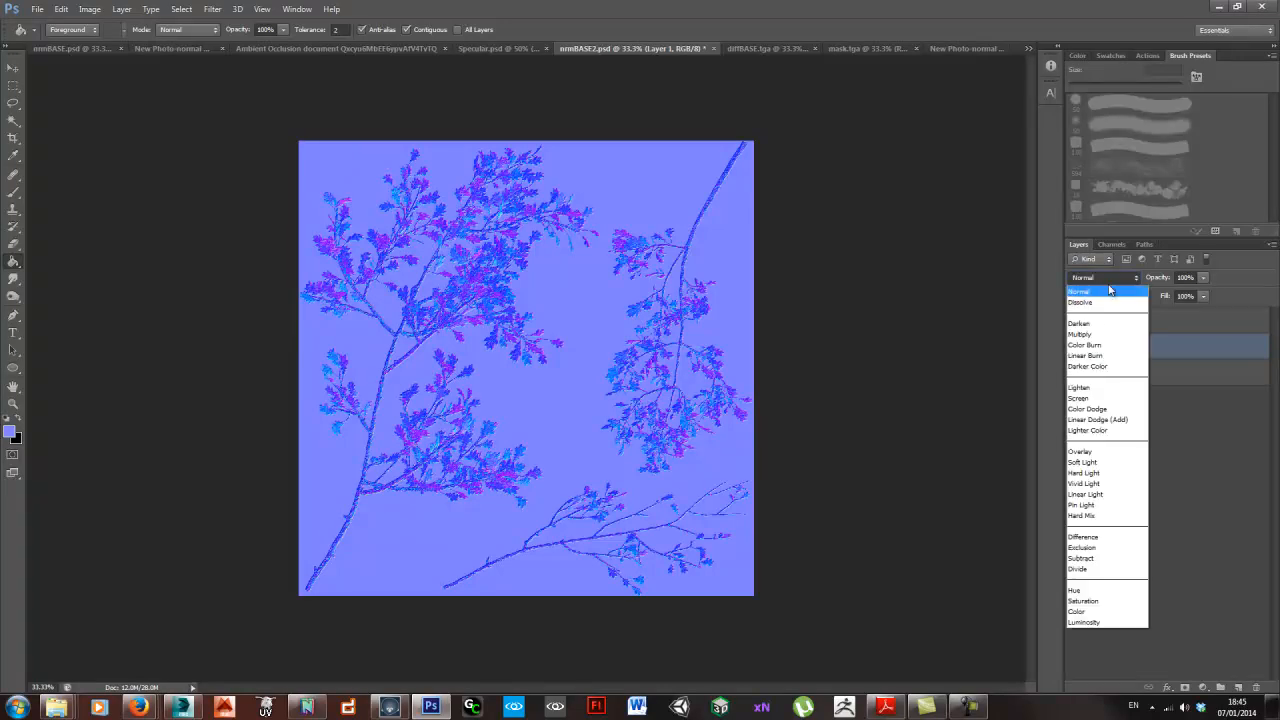
click(1088, 452)
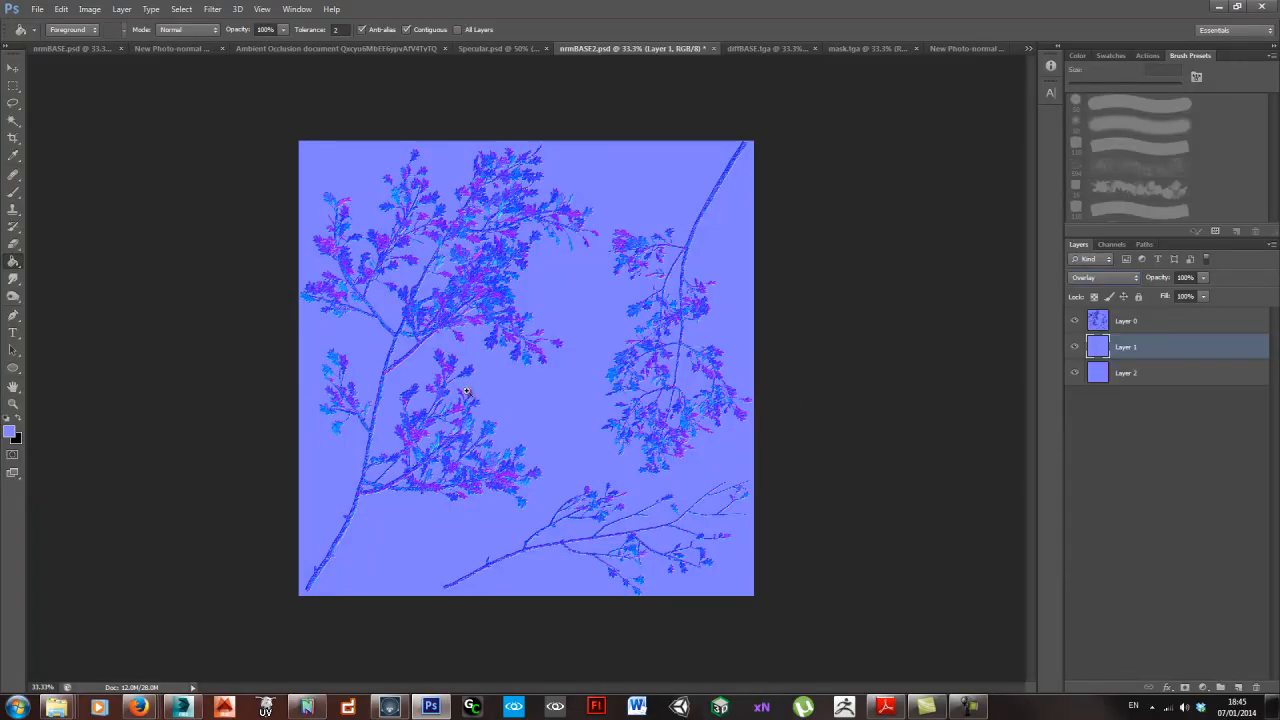
key(ctrl+1)
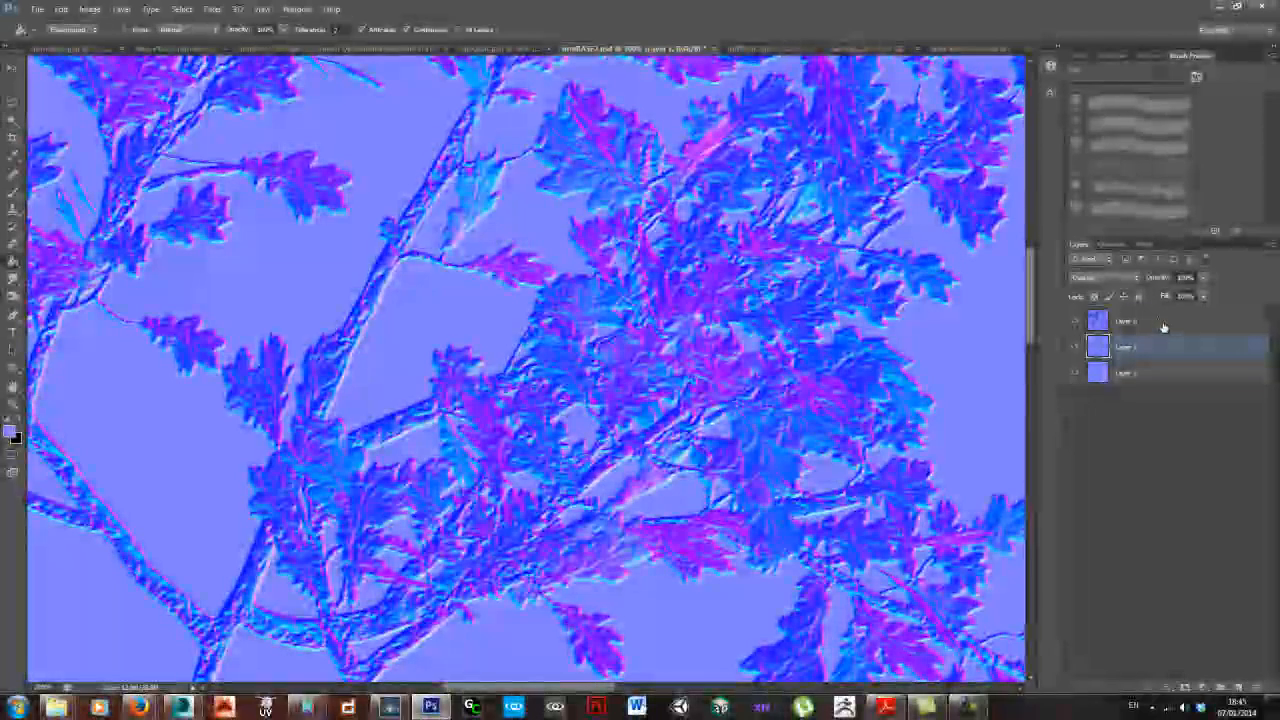
- Reduce Layer 0's opacity to 40% to soften the detail normals, and check the full normal map
click(1163, 322)
mouse_move(1158, 277)
mouse_down()
mouse_move(1128, 285)
mouse_move(1147, 283)
mouse_up()
click(1176, 346)
click(1174, 328)
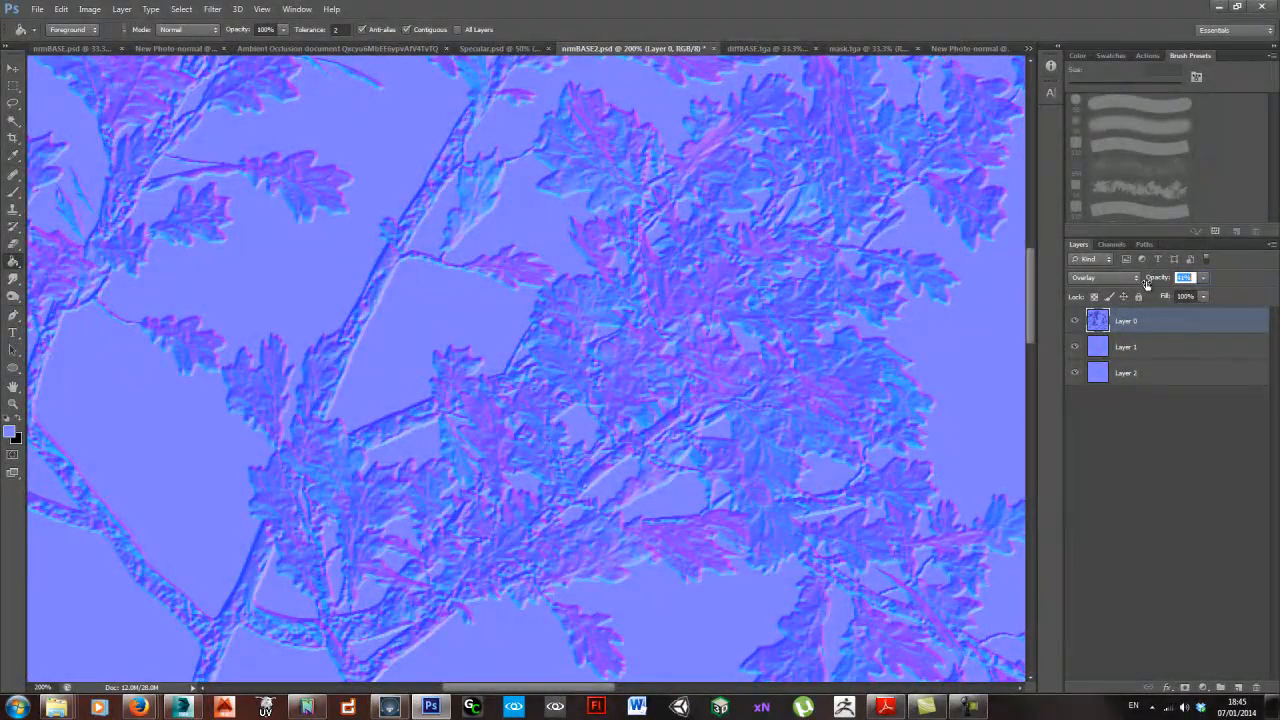
alt+click(705, 387)
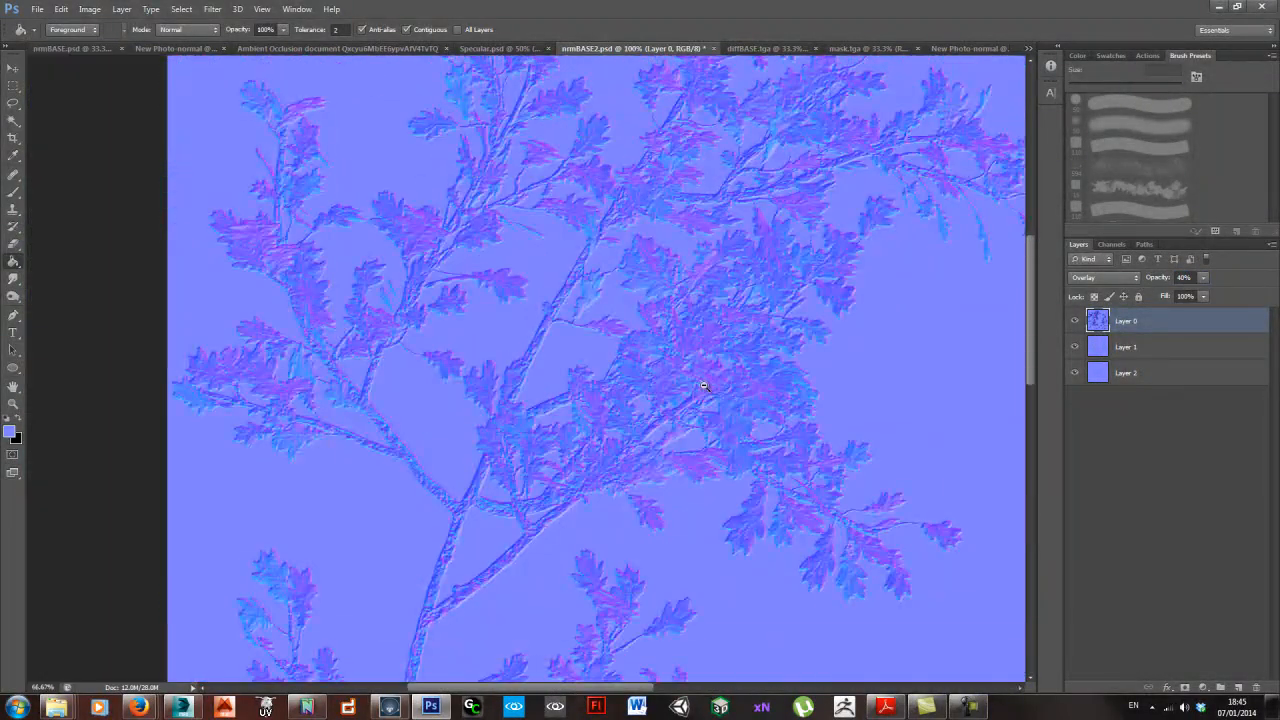
alt+click(709, 389)
alt+click(817, 455)
alt+click(627, 388)
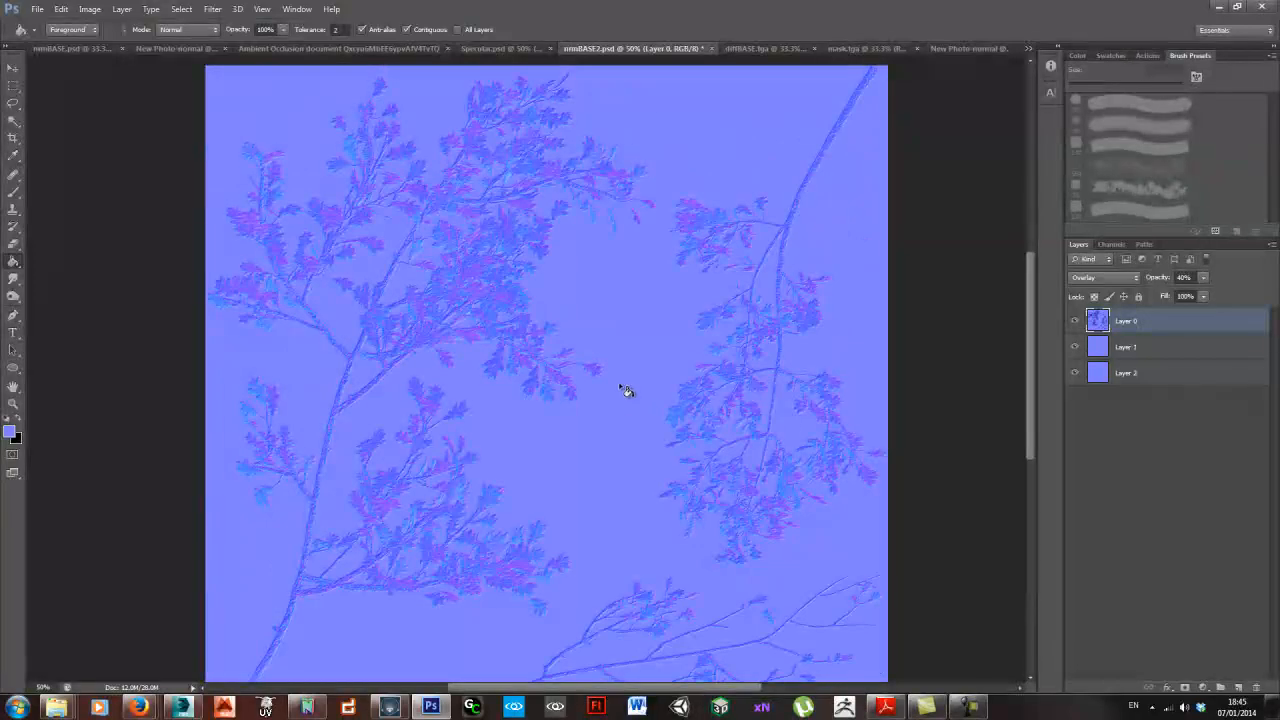
alt+click(612, 402)
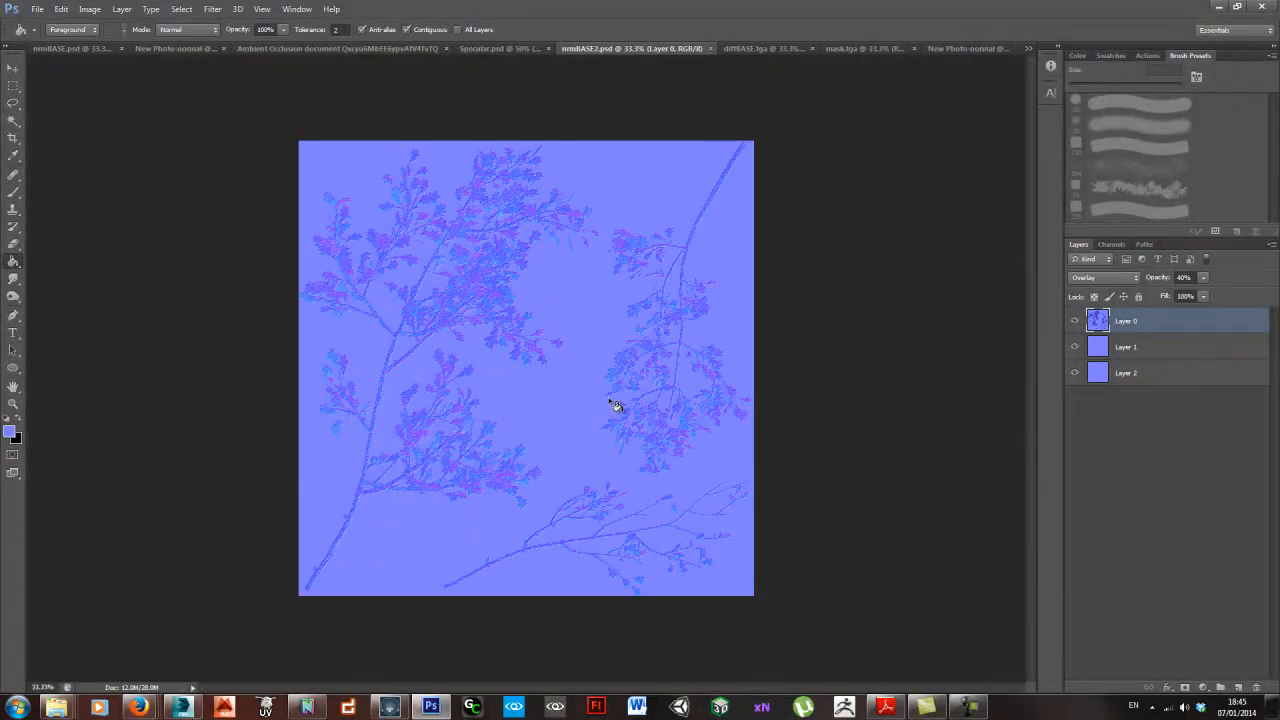
- Switch to Marmoset Toolbag, rotate the sky lighting to about 166, and inspect the branches up close
click(388, 707)
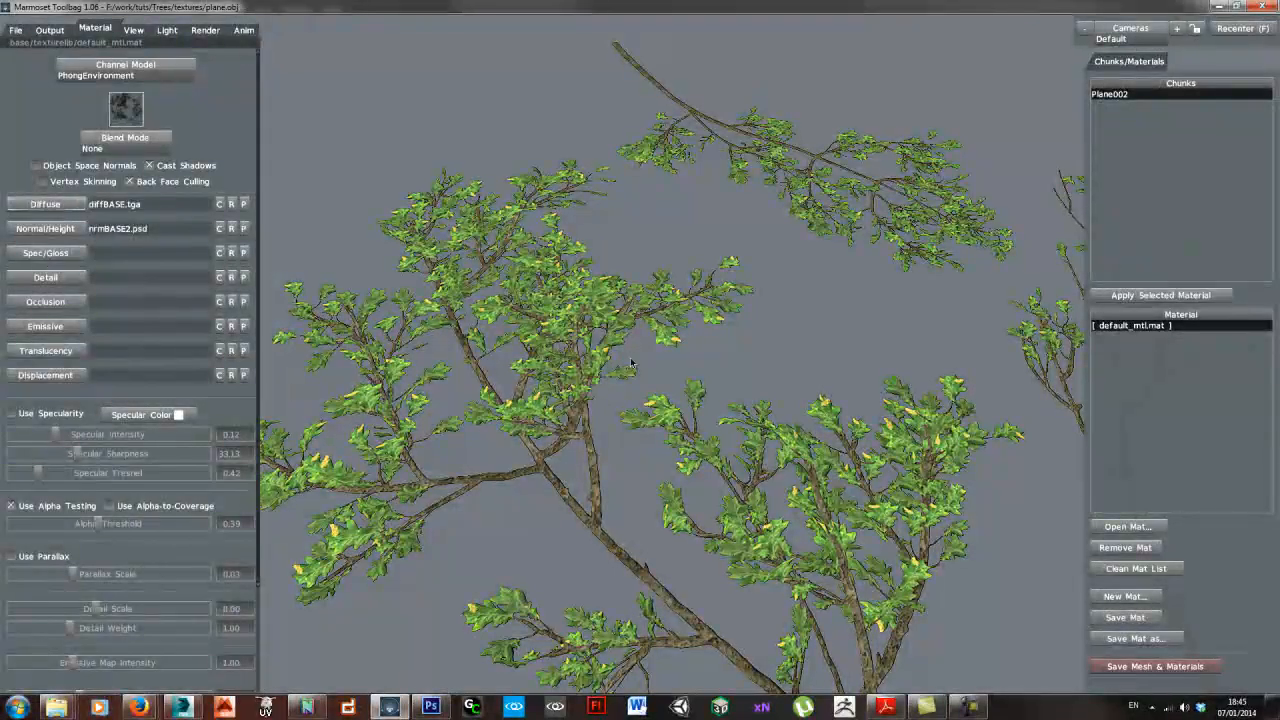
scroll(676, 447, down, 5)
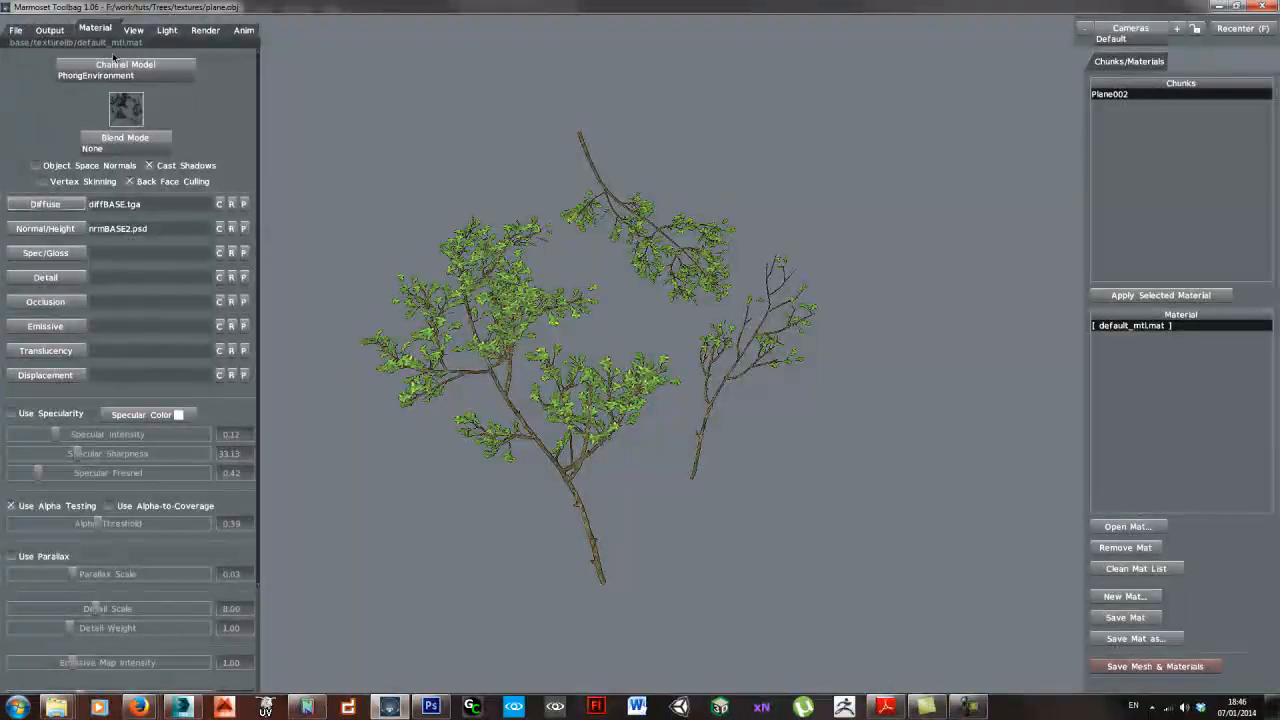
click(168, 29)
mouse_move(118, 119)
mouse_down()
mouse_move(48, 119)
mouse_move(148, 119)
mouse_move(101, 119)
mouse_up()
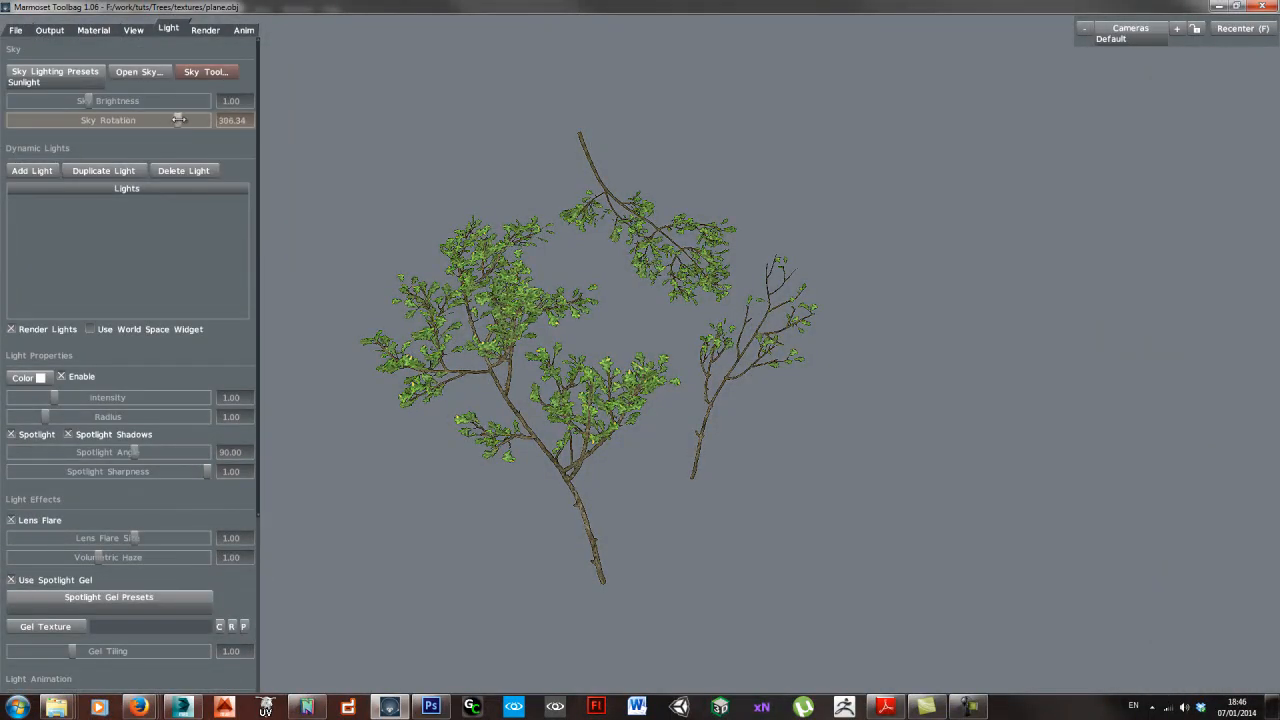
drag(526, 296, 532, 325)
scroll(532, 325, down, 10)
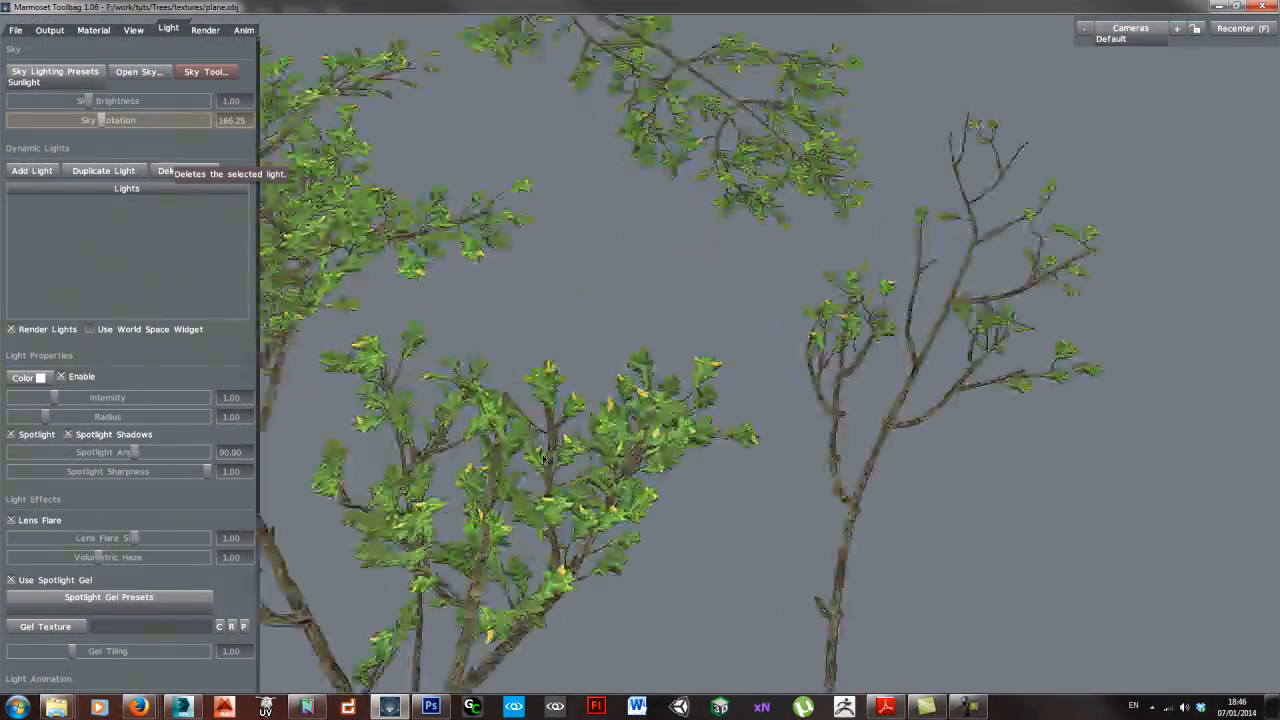
scroll(713, 330, up, 10)
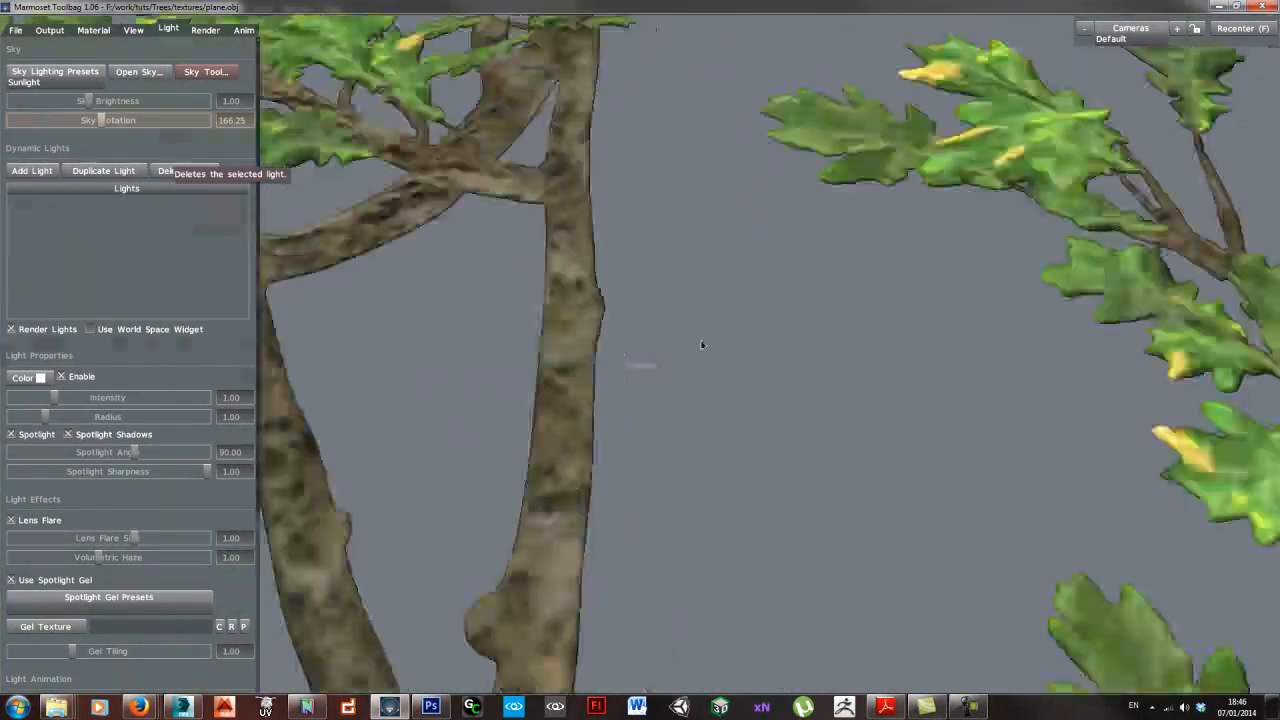
- Examine how the normal detail on the bark and leaves responds to different sky rotation angles
drag(101, 120, 41, 120)
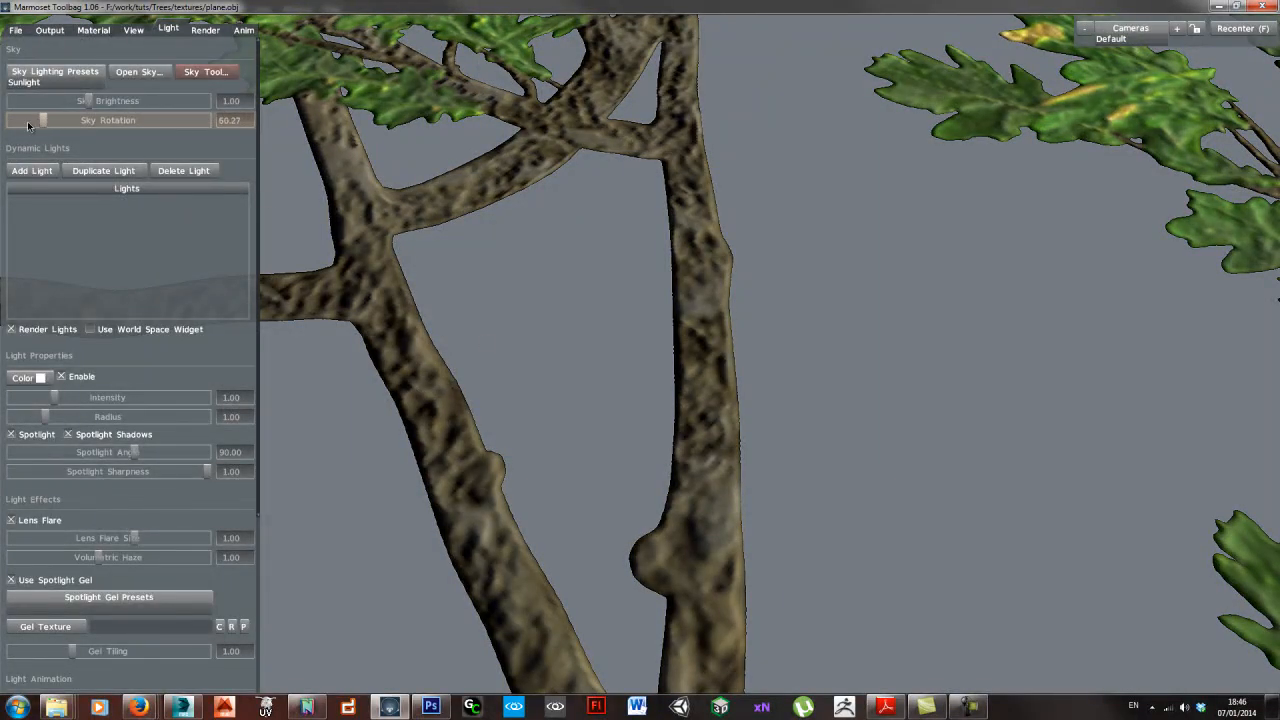
drag(38, 120, 81, 131)
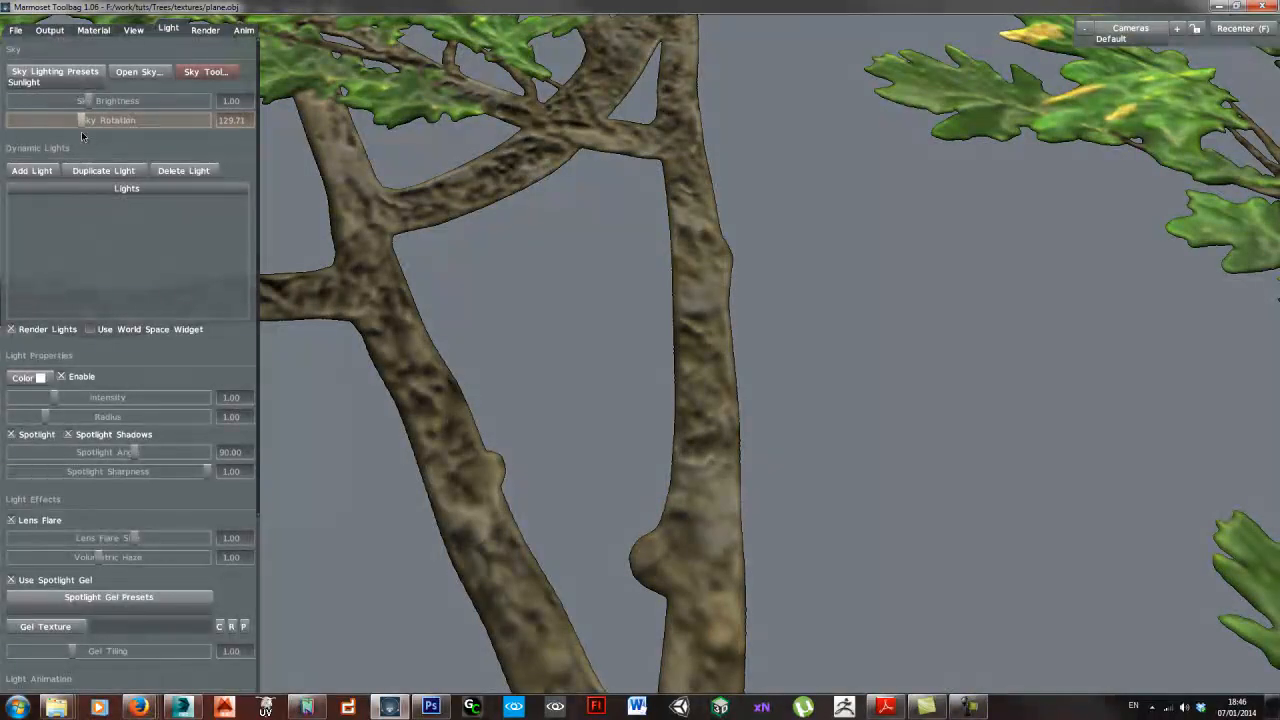
drag(685, 391, 778, 380)
mouse_move(90, 127)
mouse_down()
mouse_move(104, 120)
mouse_move(66, 132)
mouse_up()
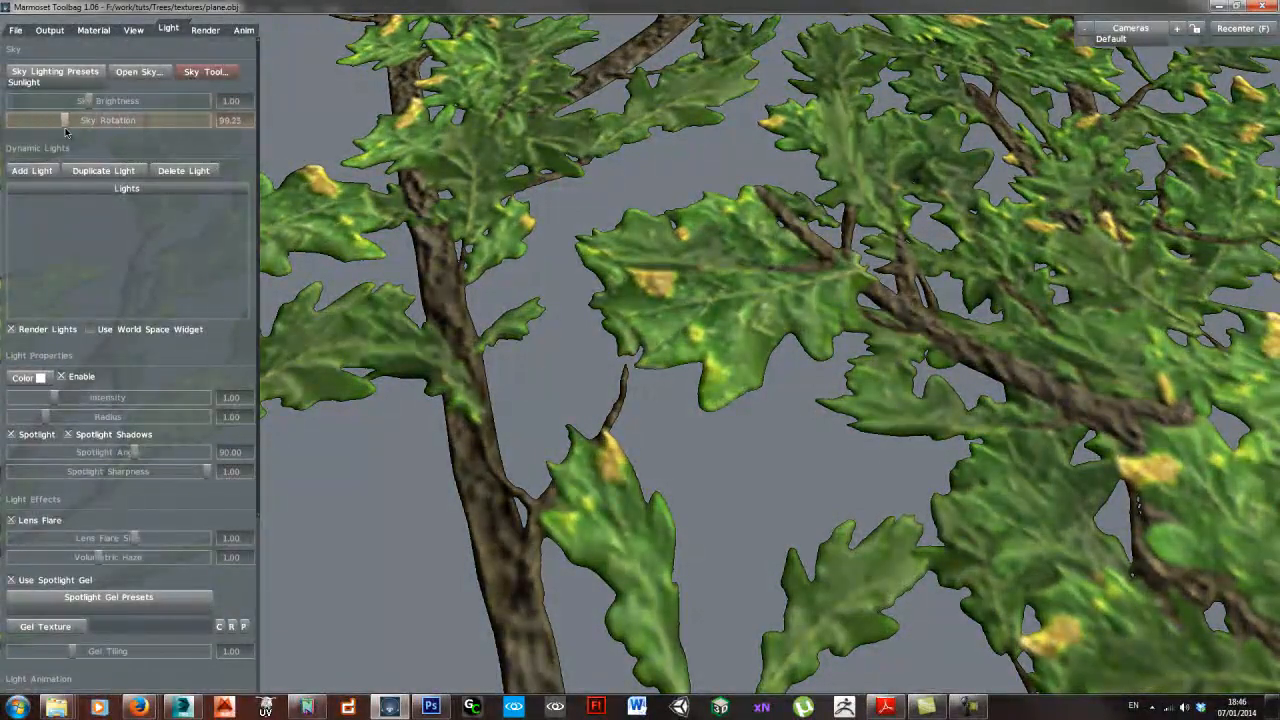
key(f)
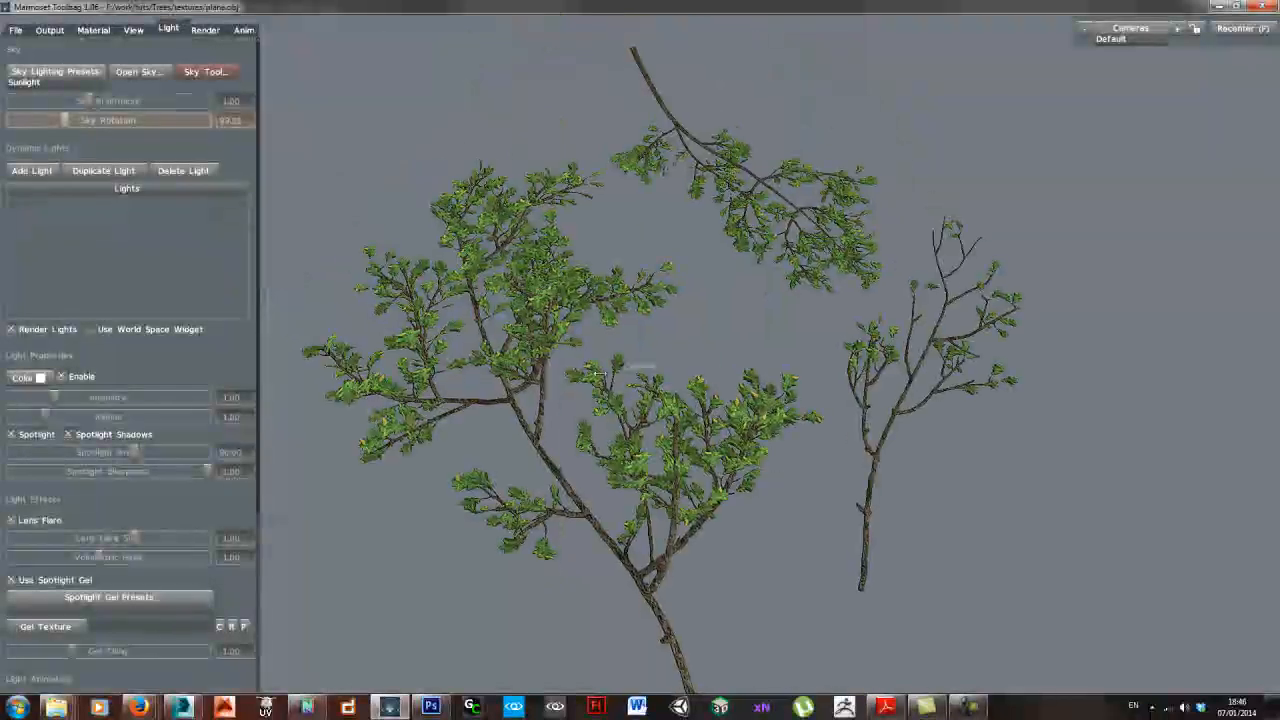
drag(64, 119, 44, 120)
- Return to Photoshop and use nDo2 to convert the active normal map document into a specular map
key(alt+Tab)
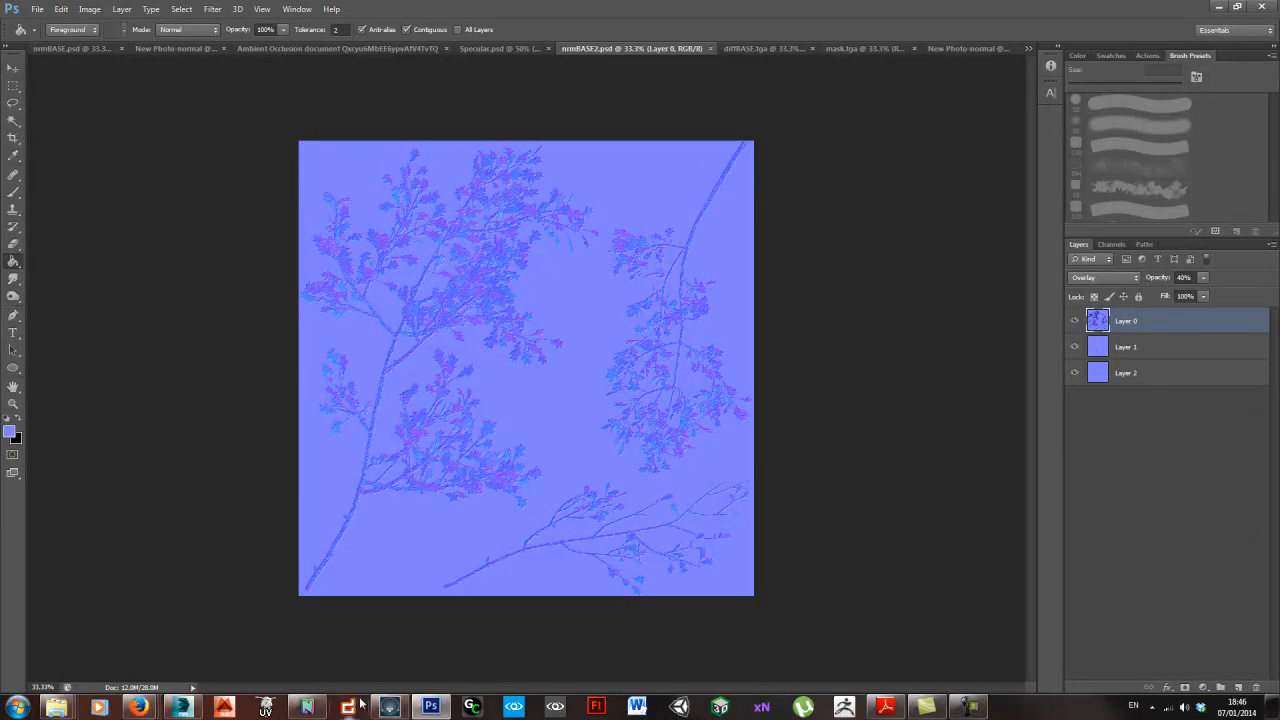
click(310, 707)
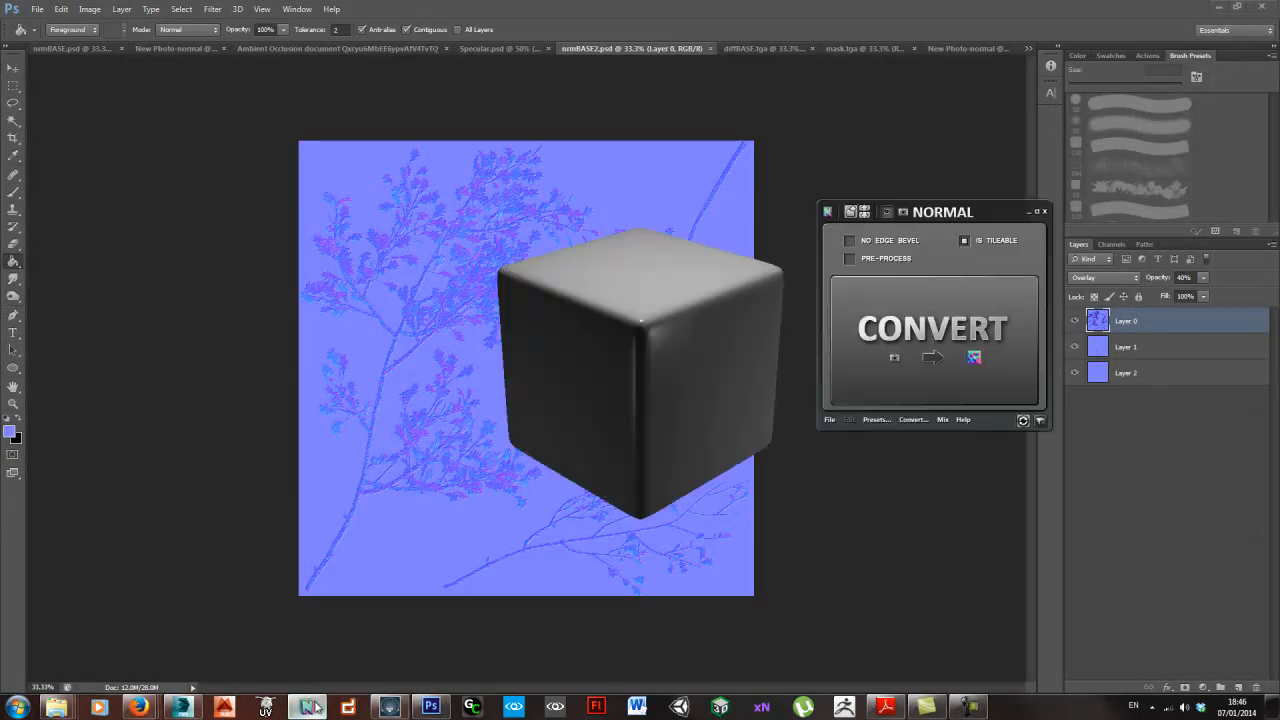
click(1041, 421)
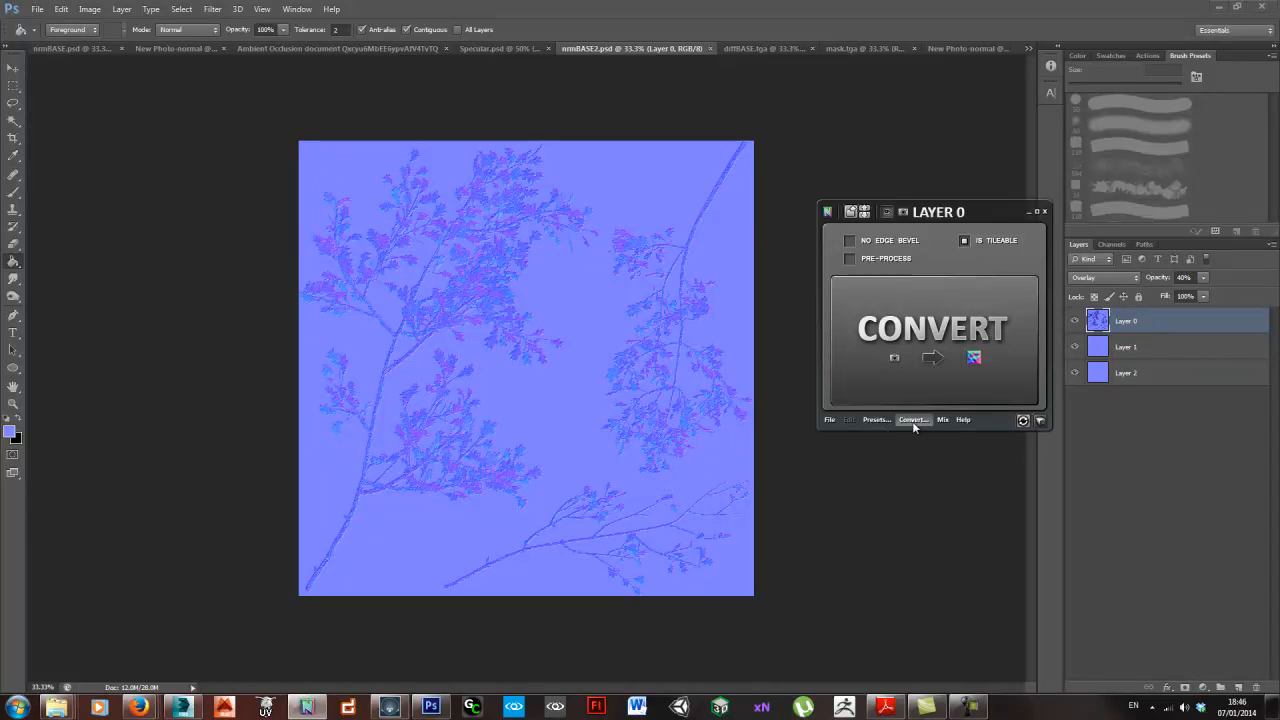
click(912, 421)
click(1003, 428)
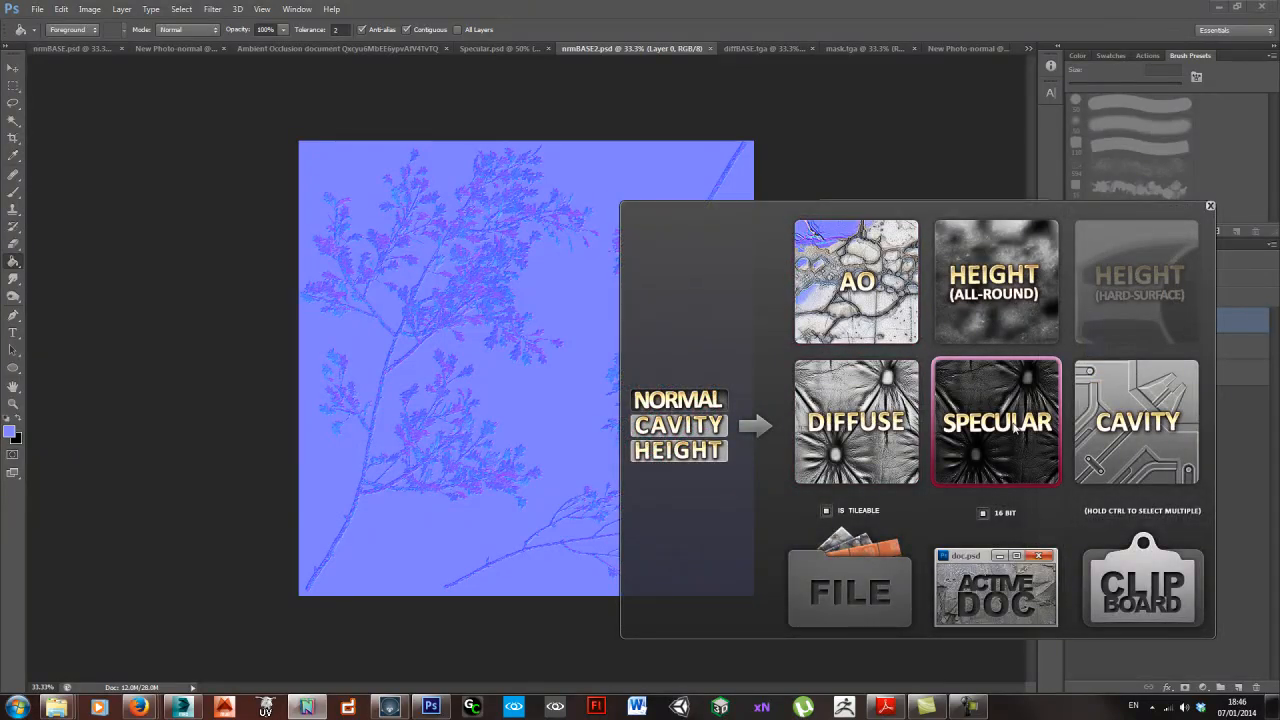
click(993, 605)
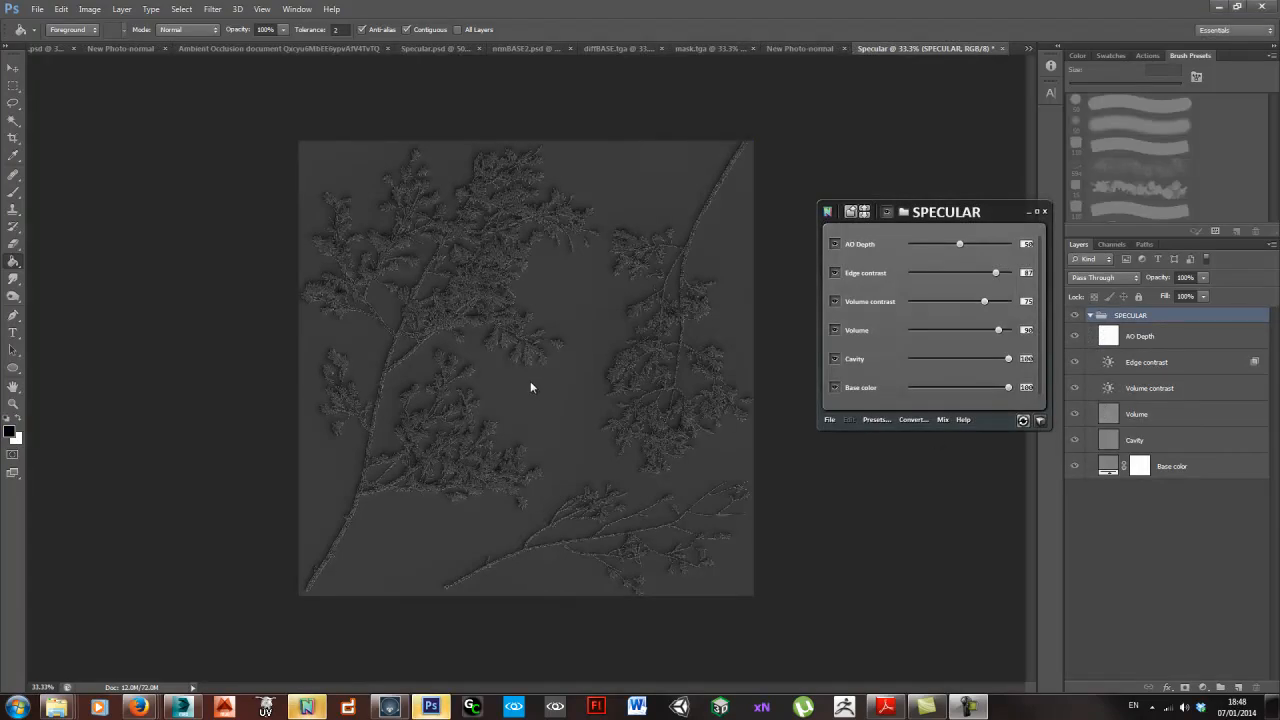
- Set the specular map's AO Depth to 0 and its Edge contrast to 22
scroll(508, 361, up, 2)
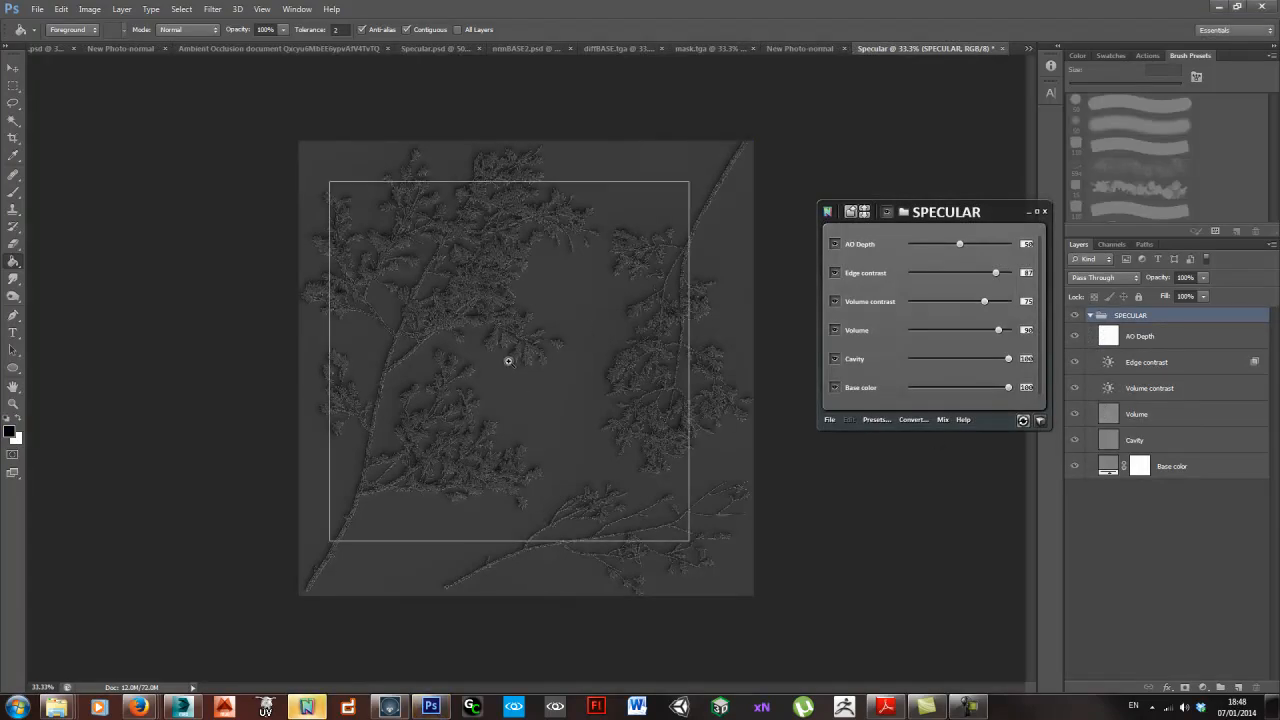
scroll(508, 361, up, 3)
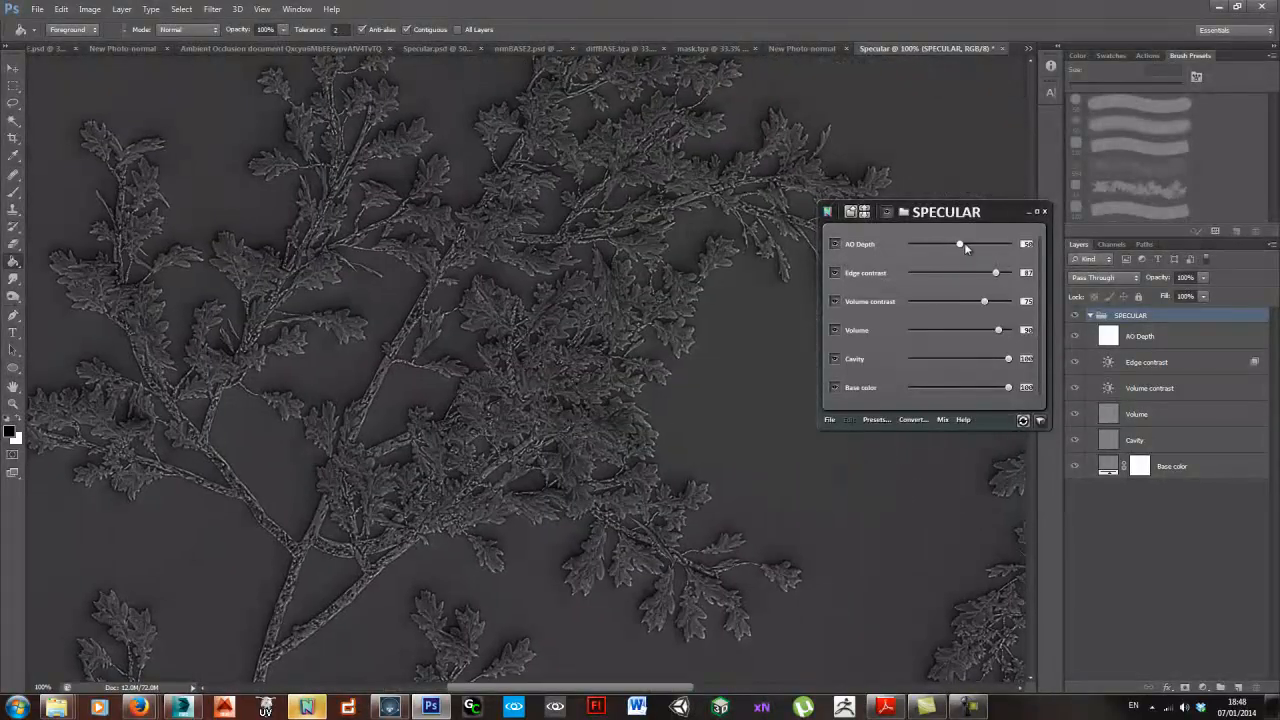
drag(960, 244, 911, 245)
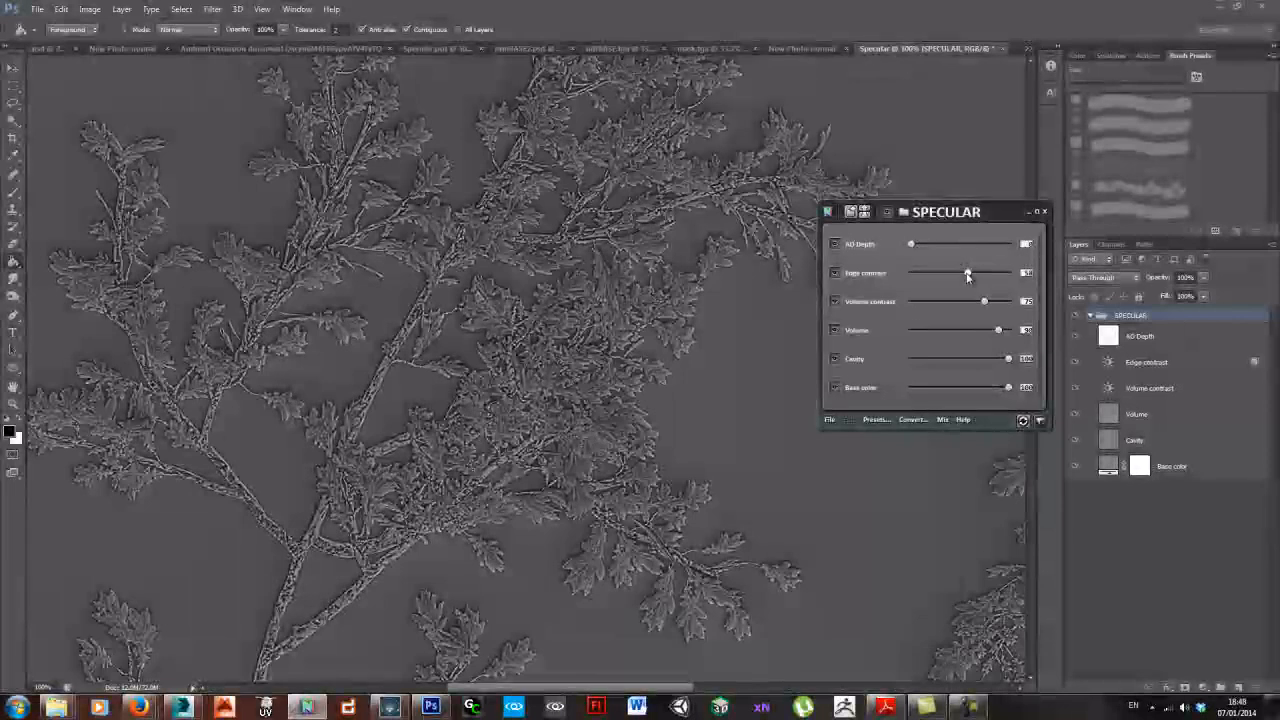
drag(967, 277, 919, 277)
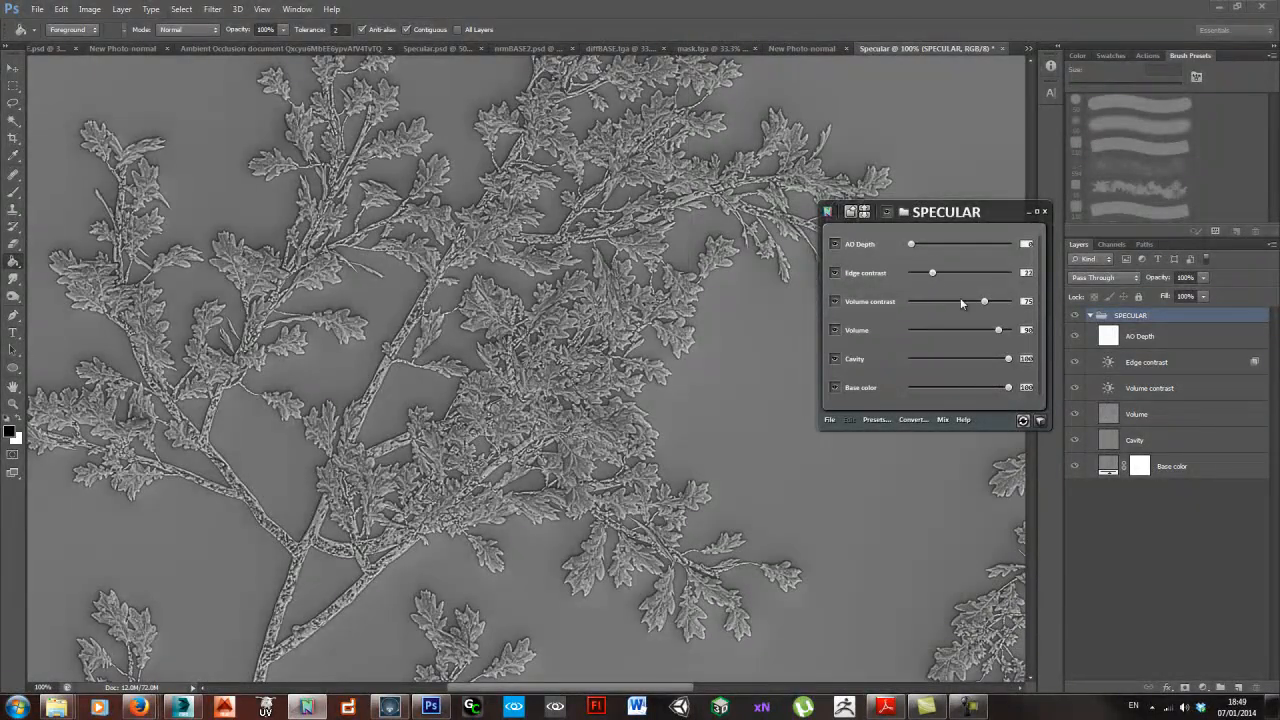
- Set the specular map's Volume contrast to 0, Volume to 36 and Cavity to 99
drag(926, 304, 880, 305)
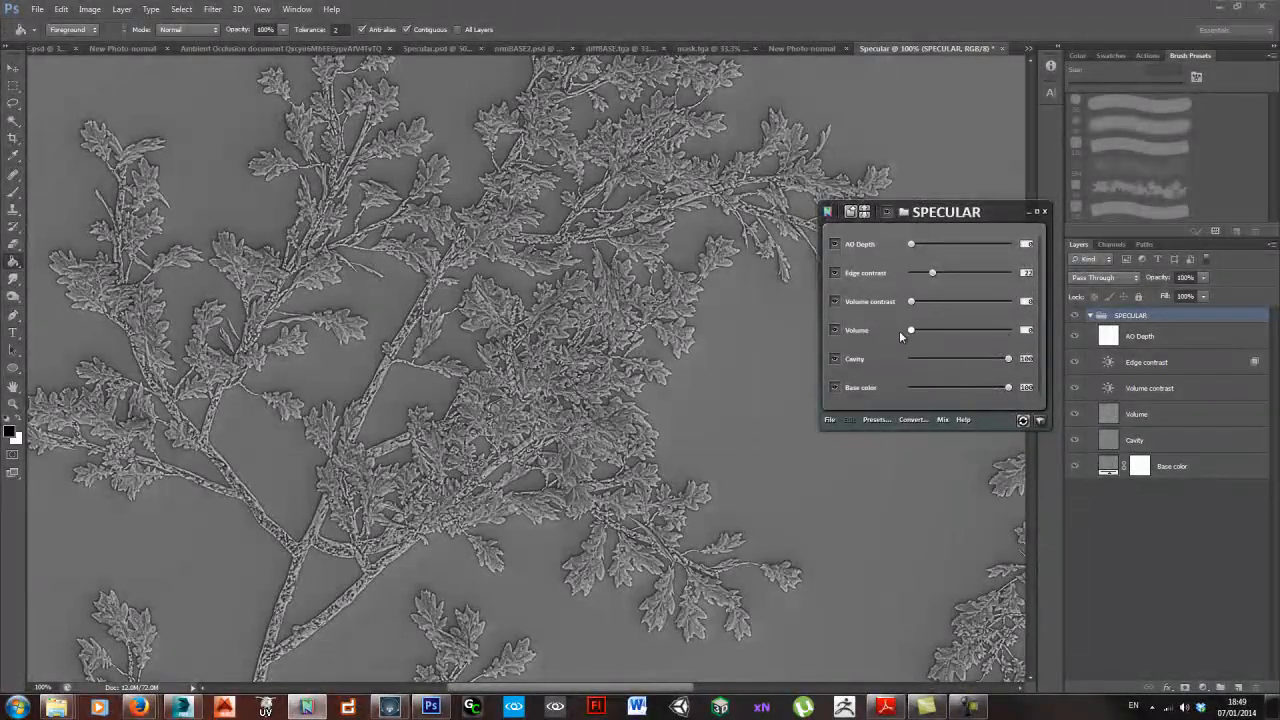
drag(911, 331, 968, 334)
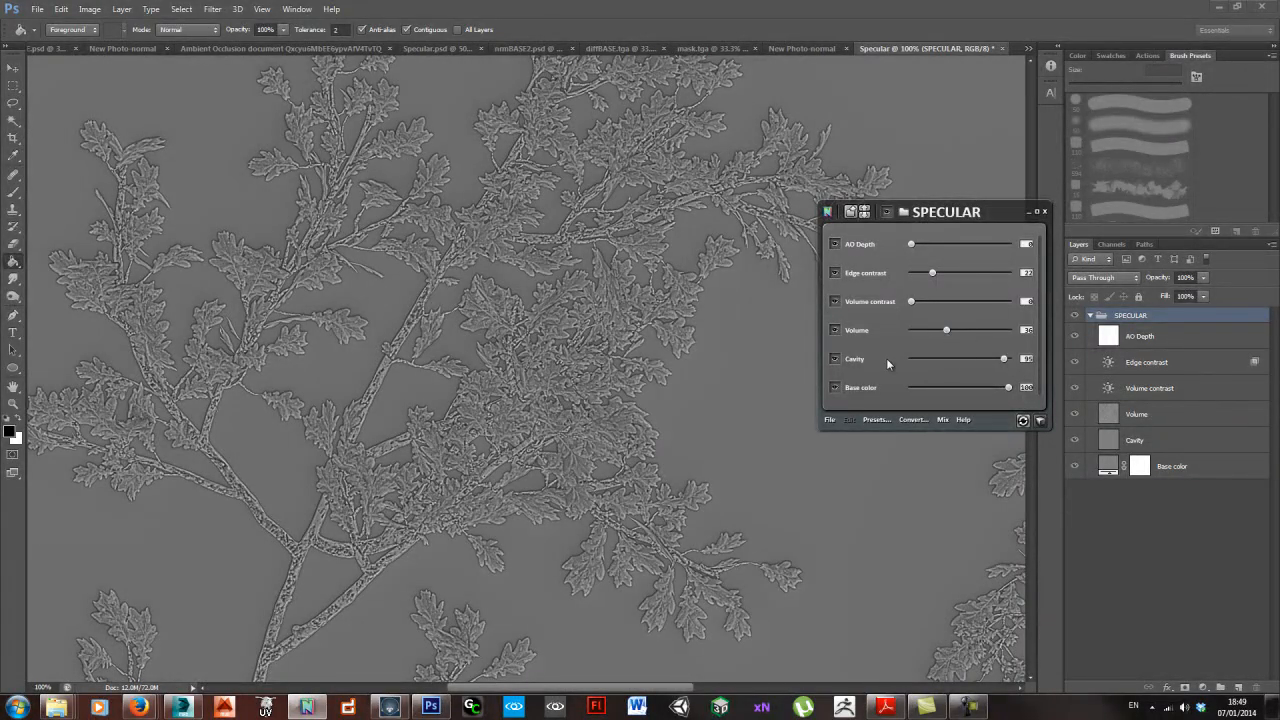
mouse_move(996, 356)
mouse_down()
mouse_move(898, 360)
mouse_move(981, 361)
mouse_up()
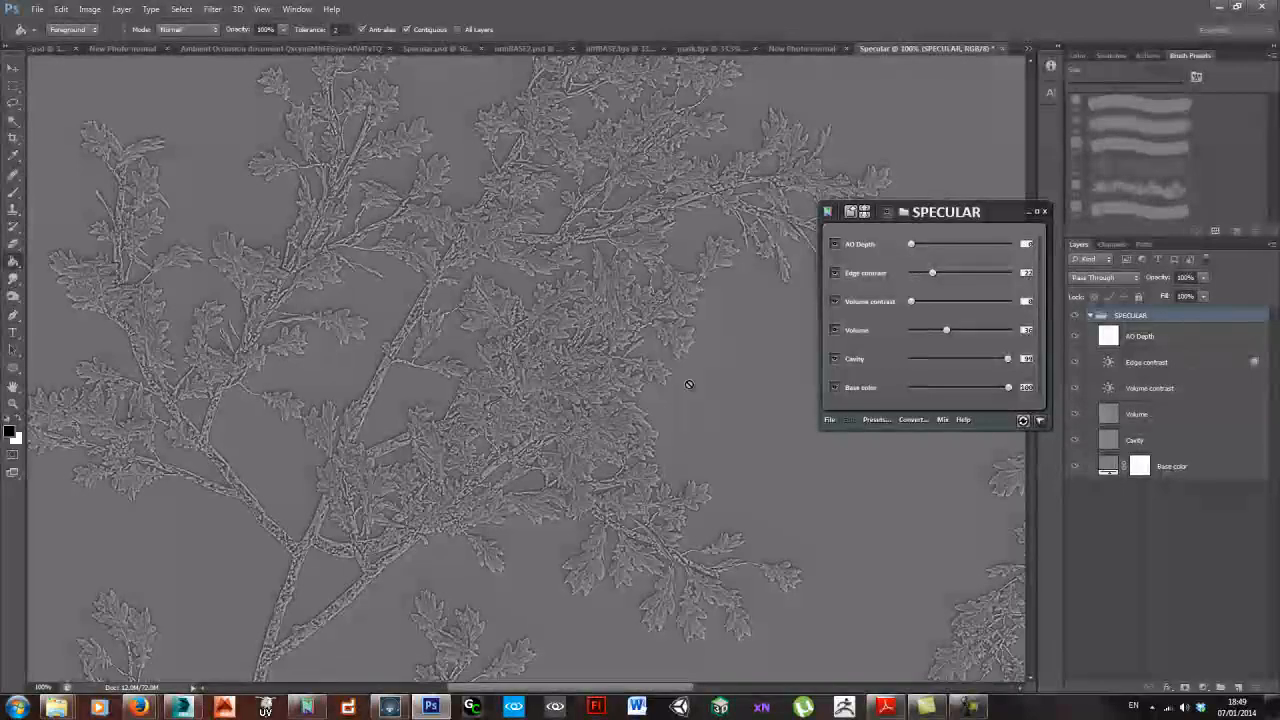
scroll(650, 385, down, 1)
scroll(650, 385, down, 2)
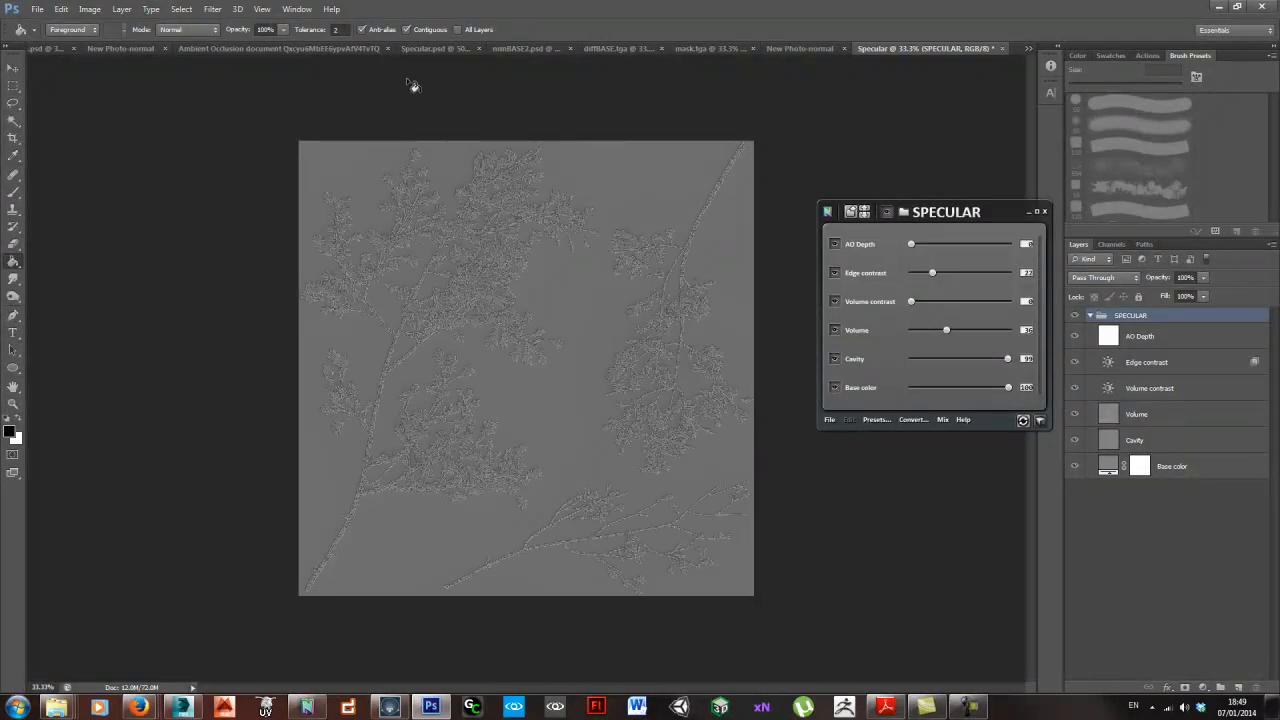
- Copy the leaf mask from mask.tga into the Specular document as a new layer above the SPECULAR group
click(706, 46)
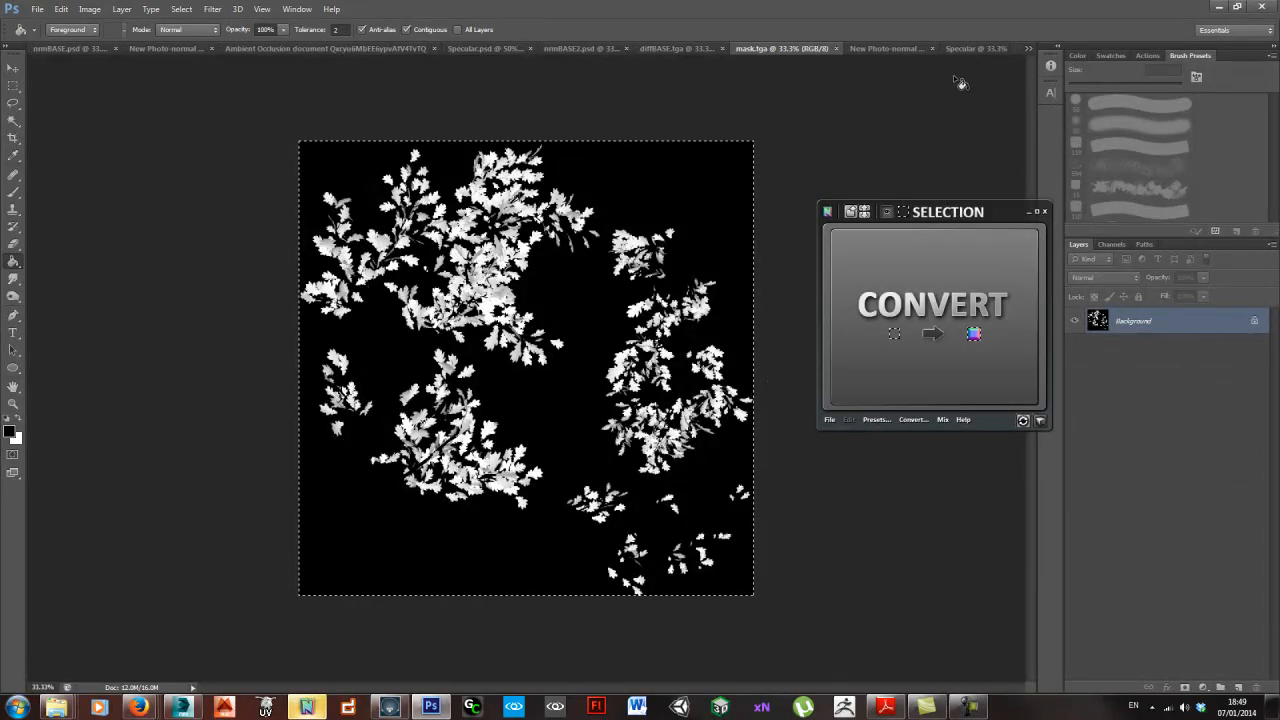
key(ctrl+v)
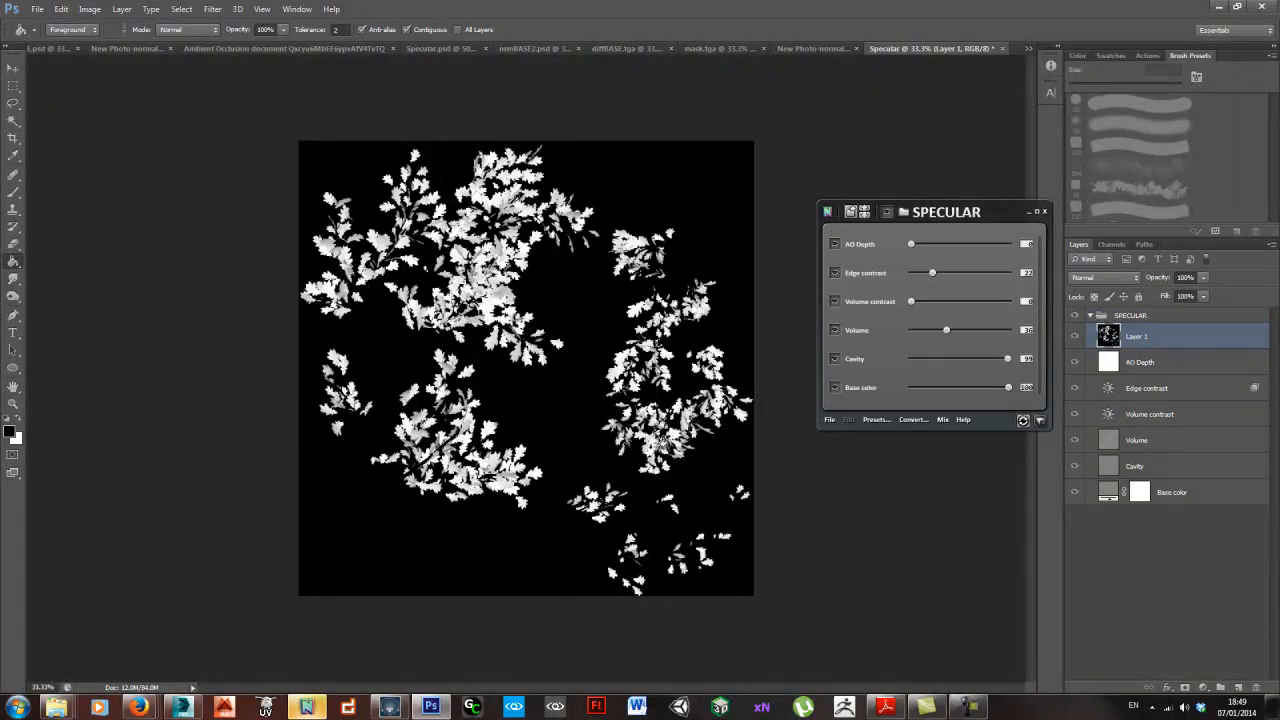
drag(1163, 338, 1167, 313)
- Compare the specular map with and without the leaf mask, set the mask layer's opacity to 28%, and inspect the brightened leaves
click(1075, 320)
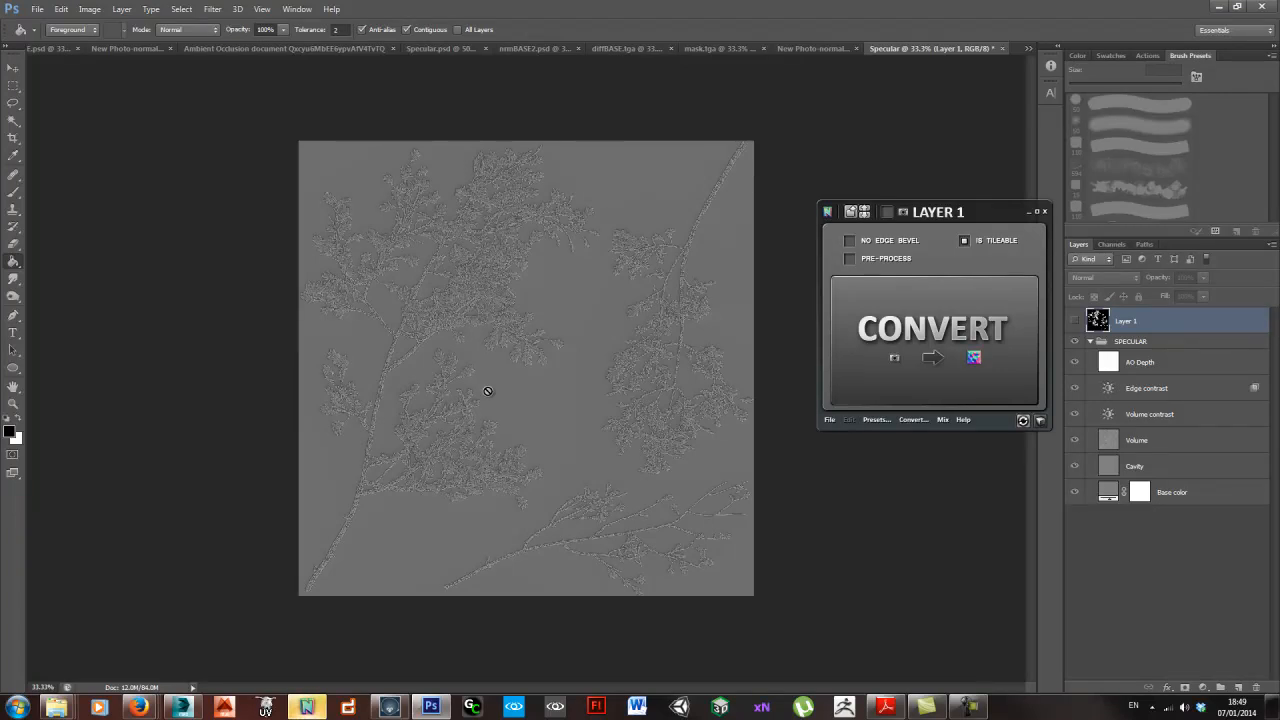
scroll(462, 394, up, 1)
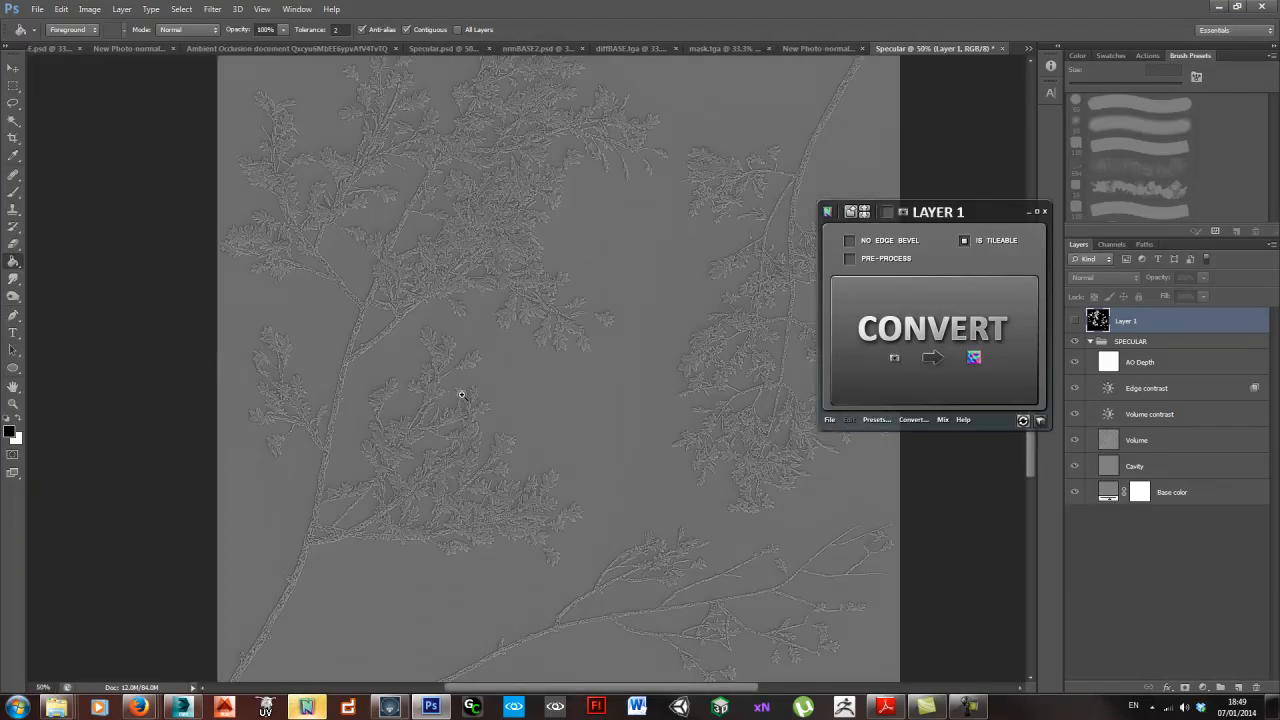
scroll(366, 314, up, 1)
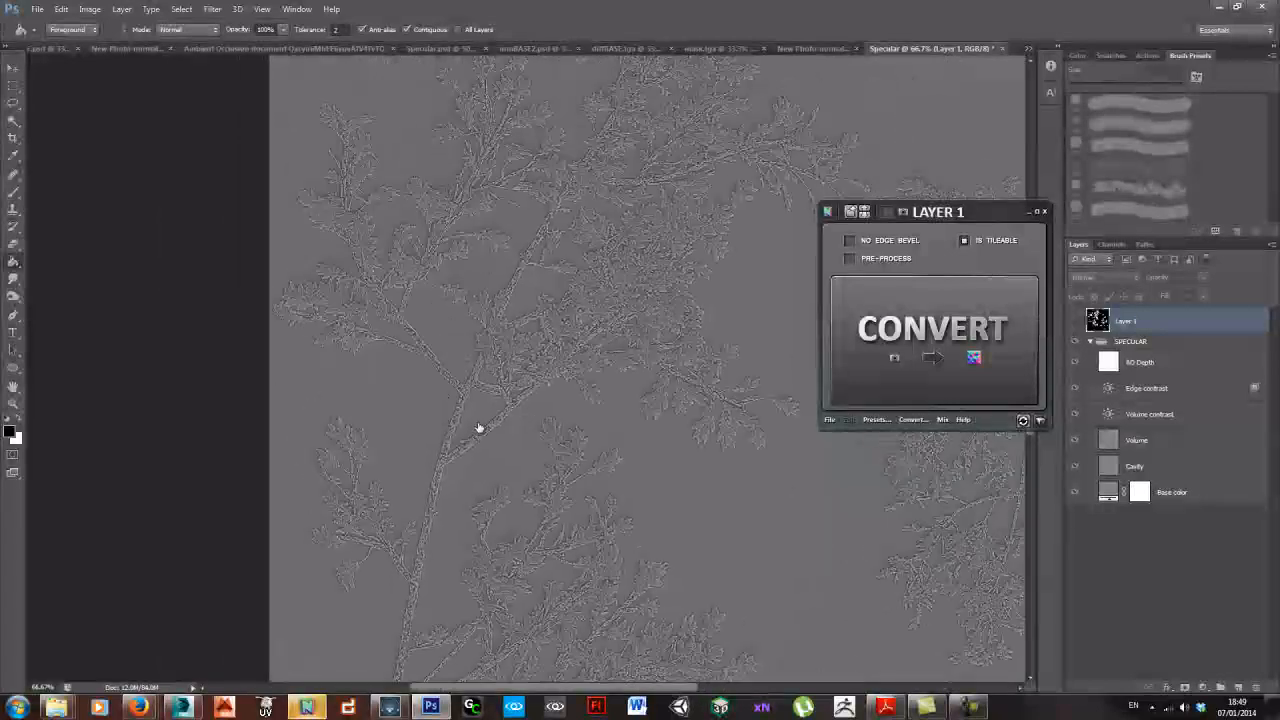
click(1076, 320)
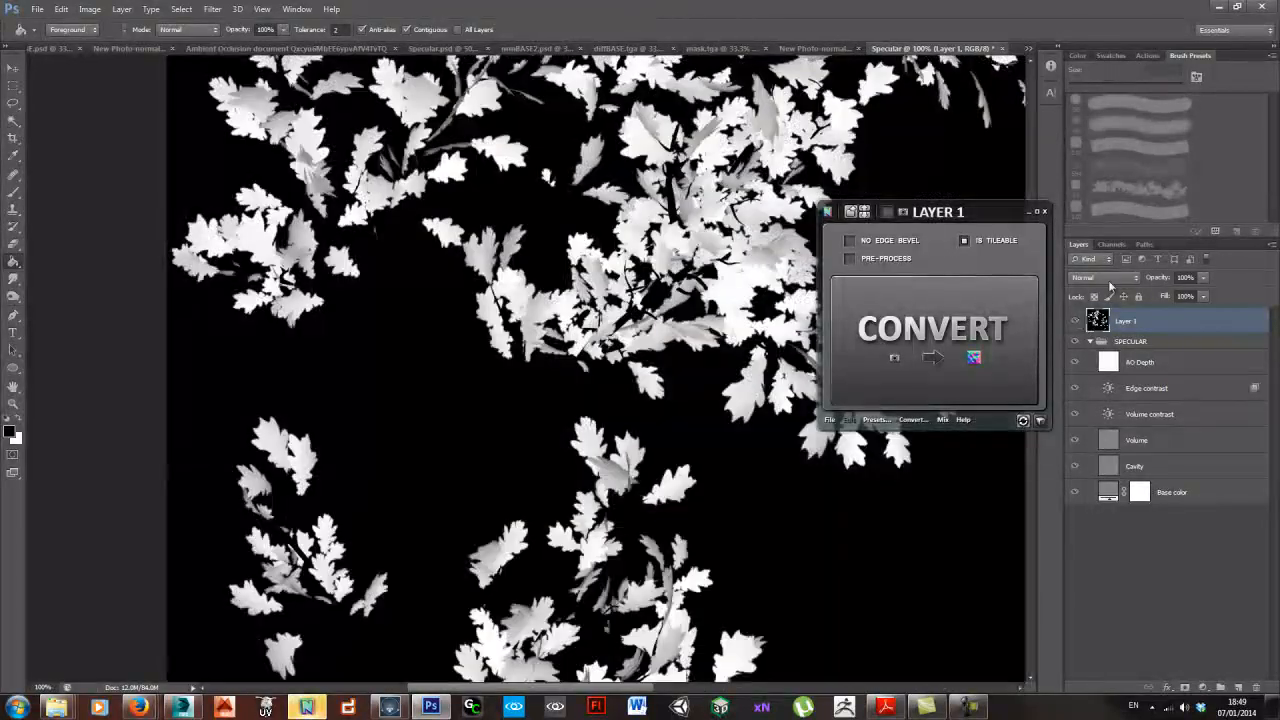
drag(1158, 283, 1184, 283)
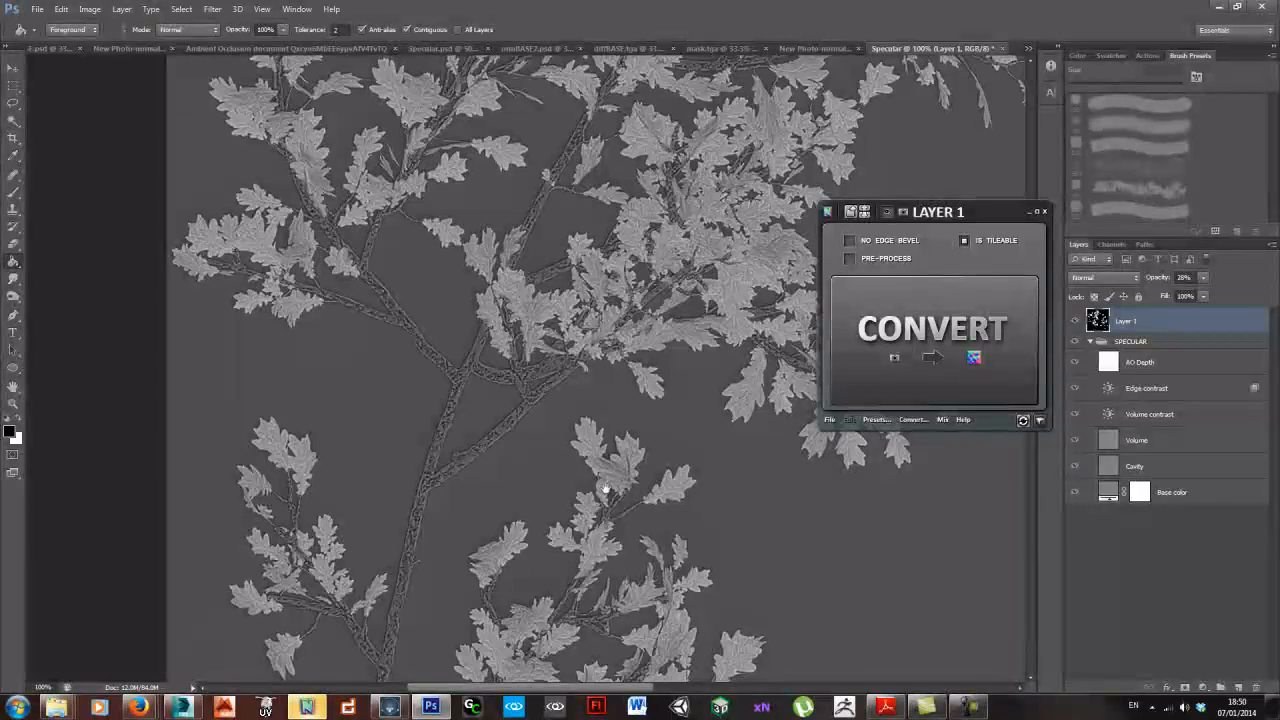
drag(885, 484, 563, 444)
scroll(563, 444, down, 2)
drag(616, 497, 531, 383)
scroll(531, 383, down, 1)
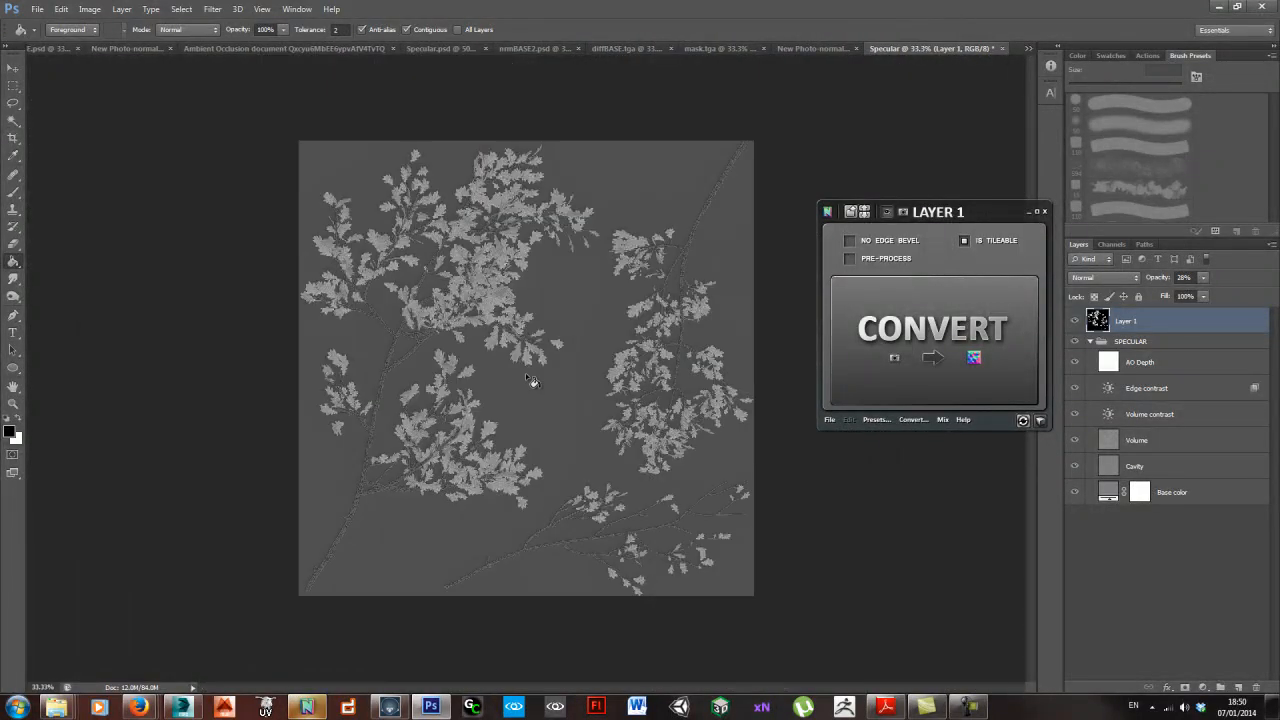
scroll(590, 440, up, 1)
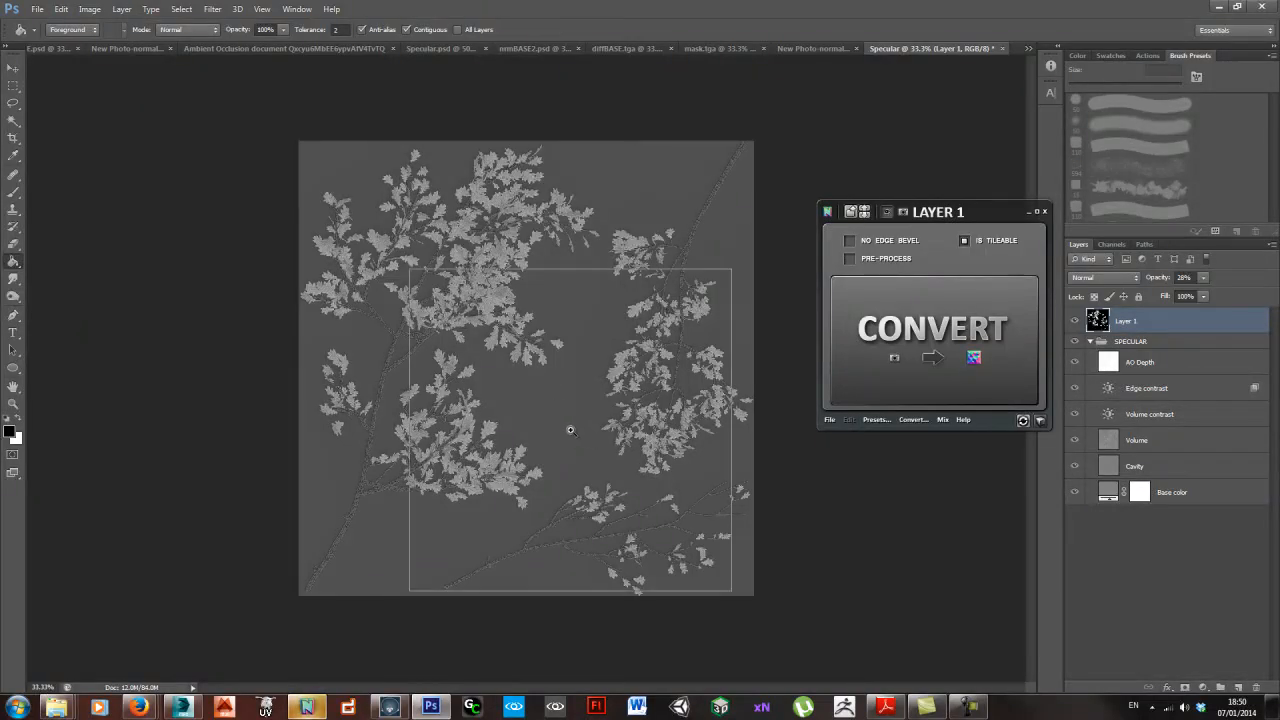
- Merge the SPECULAR group and all its adjustment layers into a single layer beneath the leaf mask
scroll(575, 428, down, 1)
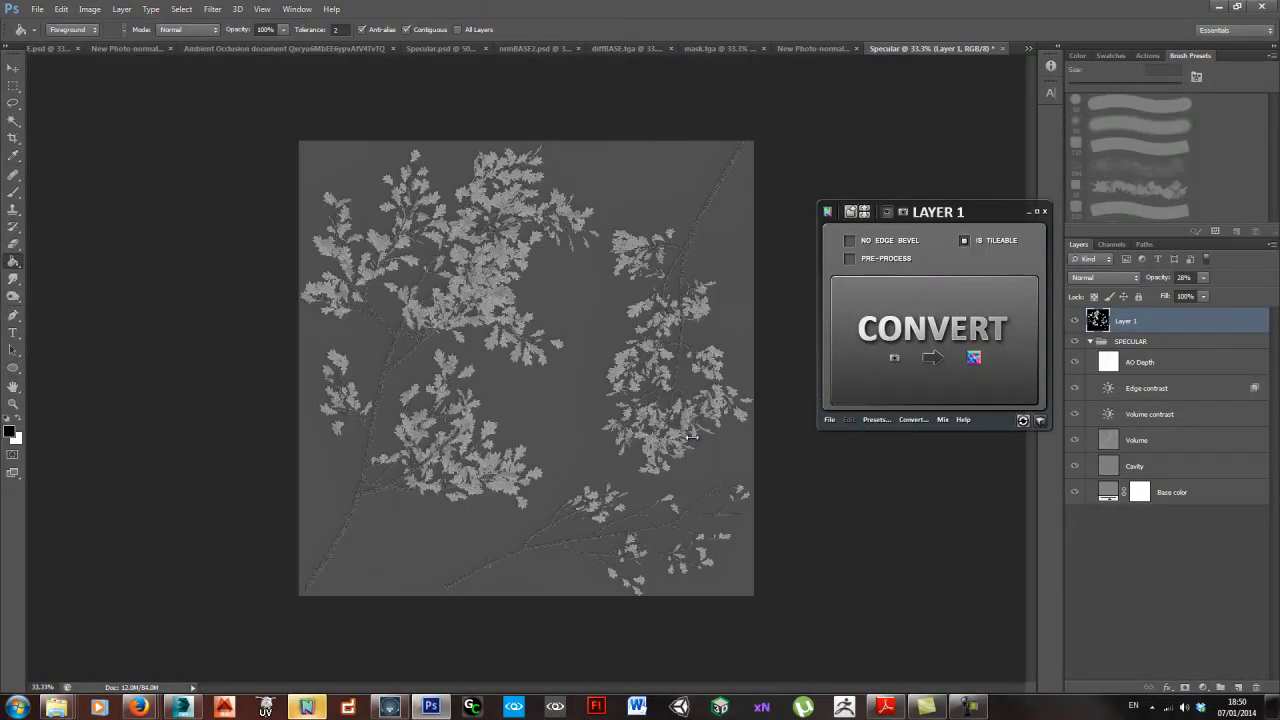
click(1180, 497)
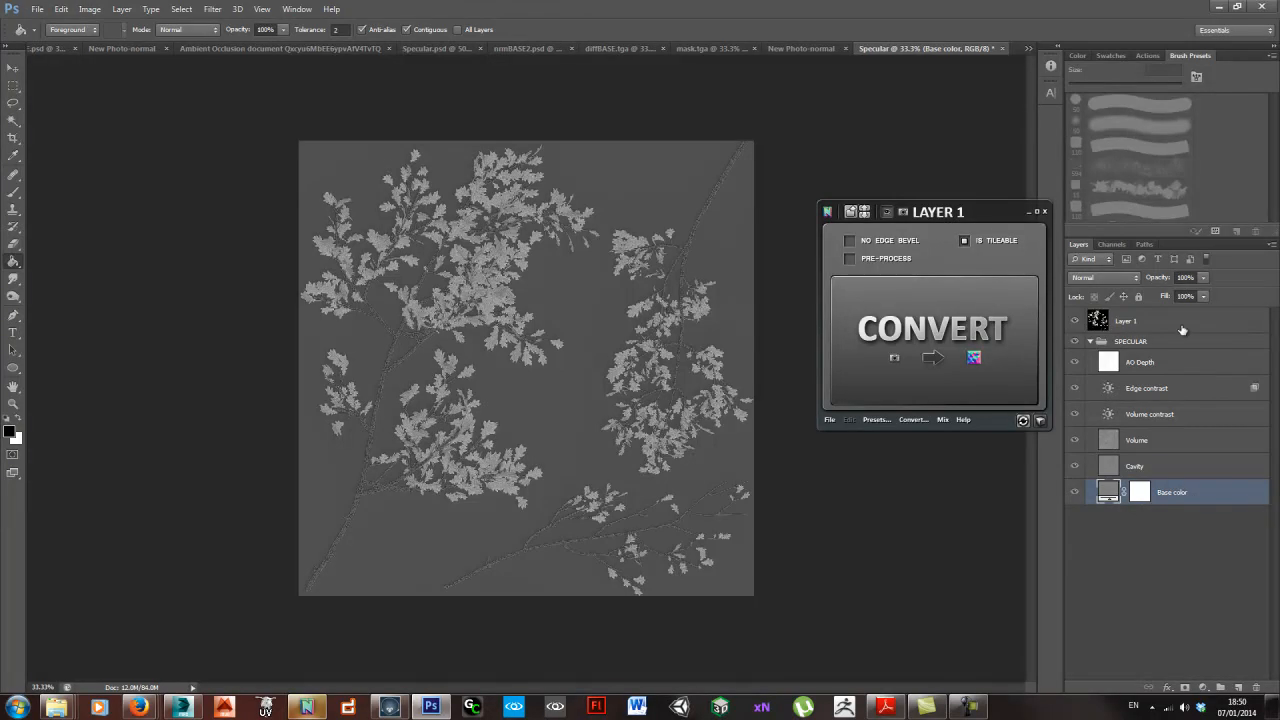
shift+click(1168, 346)
right_click(1168, 346)
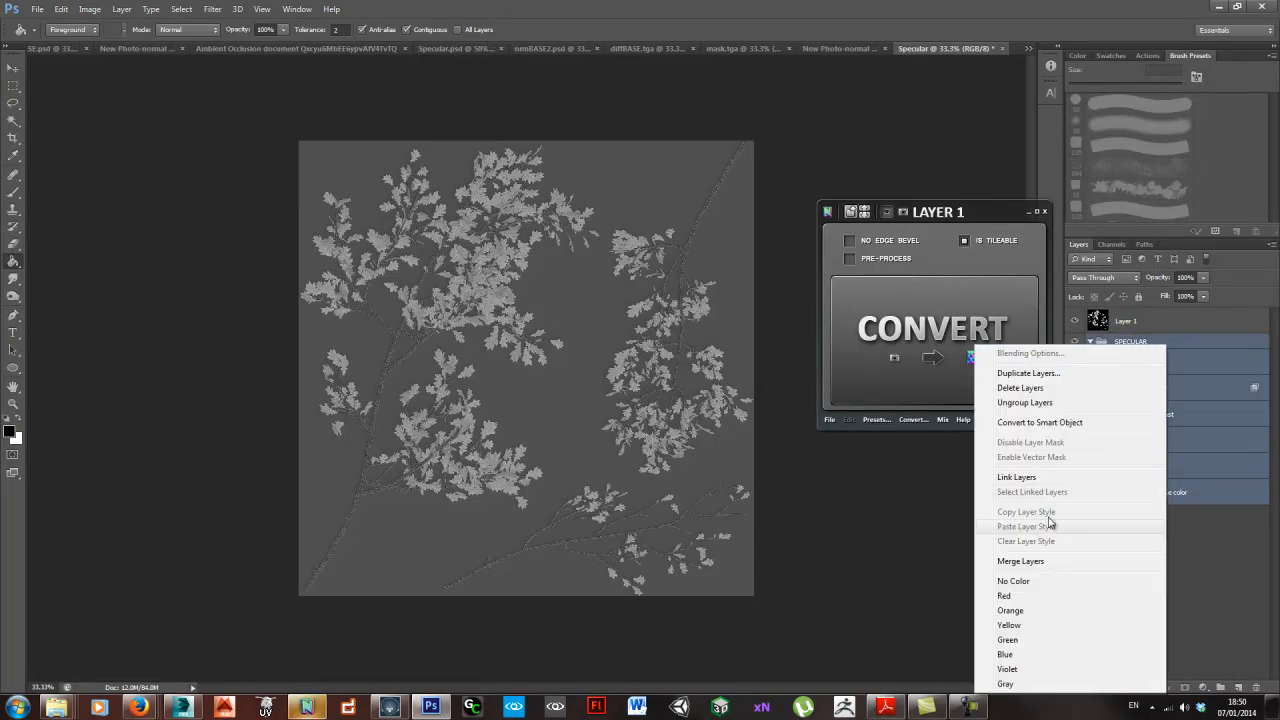
click(1053, 569)
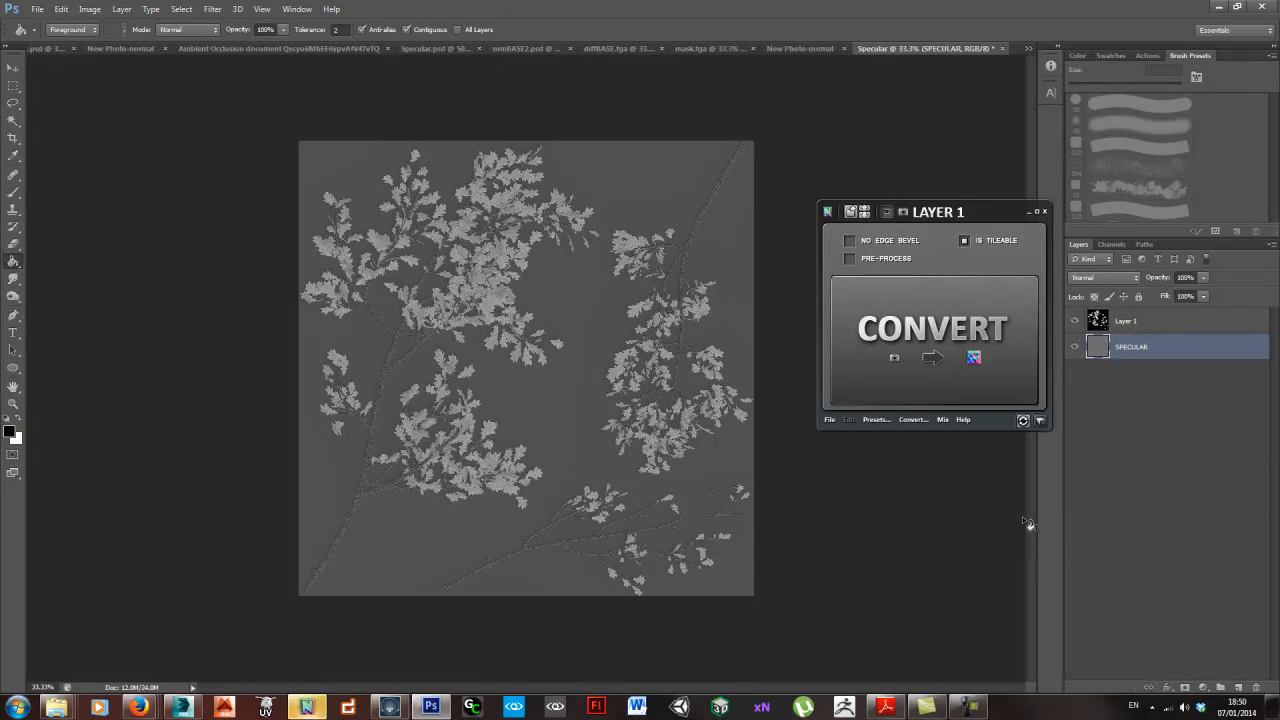
- Copy the diffuse texture from diffBASE.tga in below the SPECULAR layer and set the SPECULAR layer's blend mode to Overlay
click(618, 47)
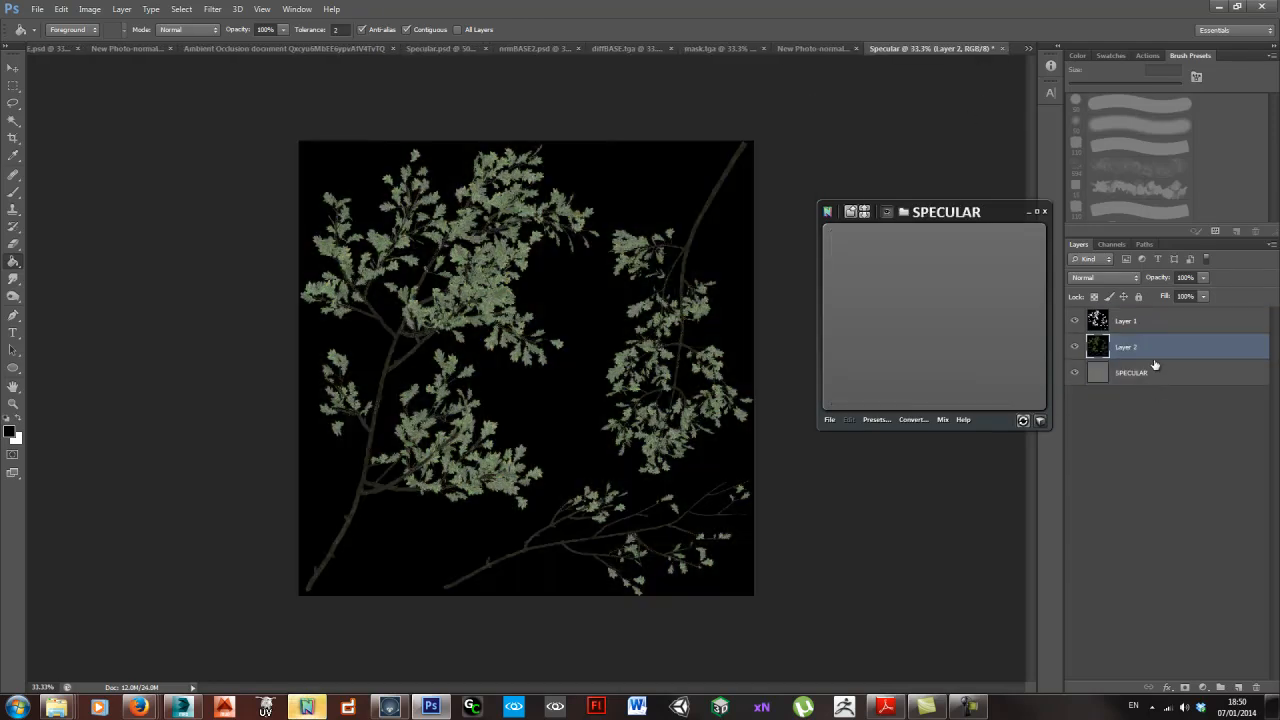
click(1102, 282)
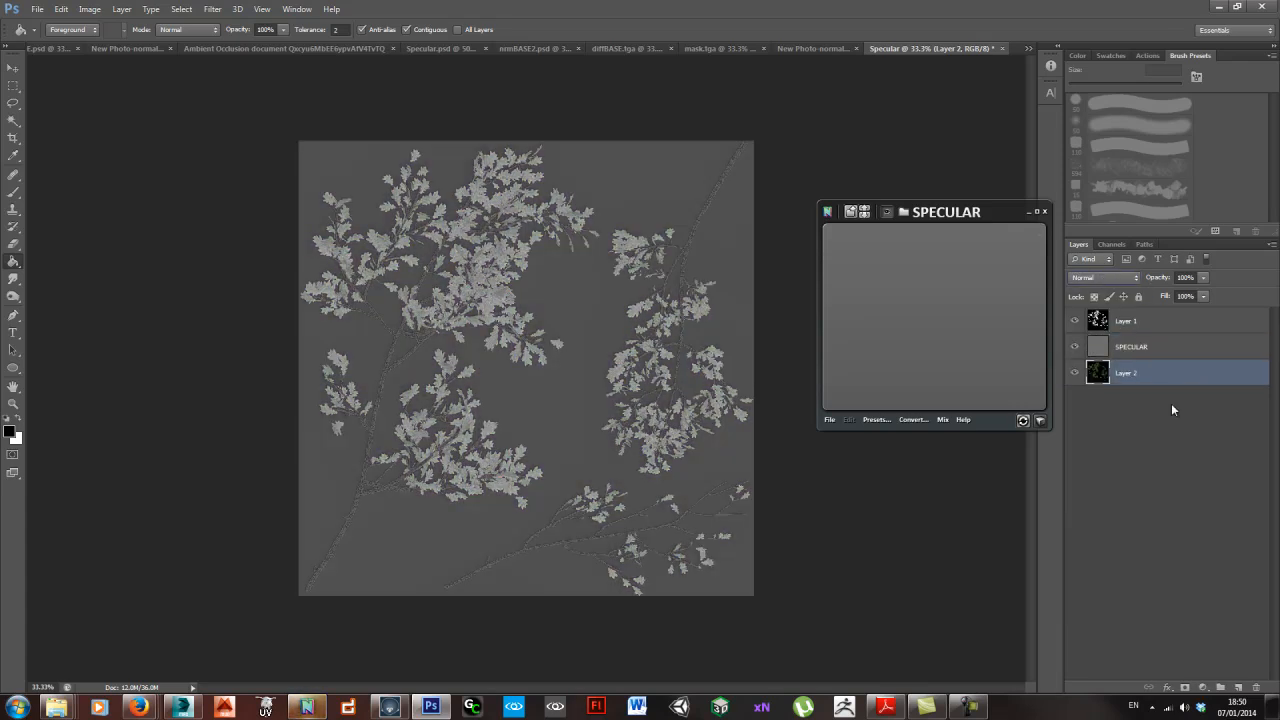
click(1170, 346)
click(1100, 277)
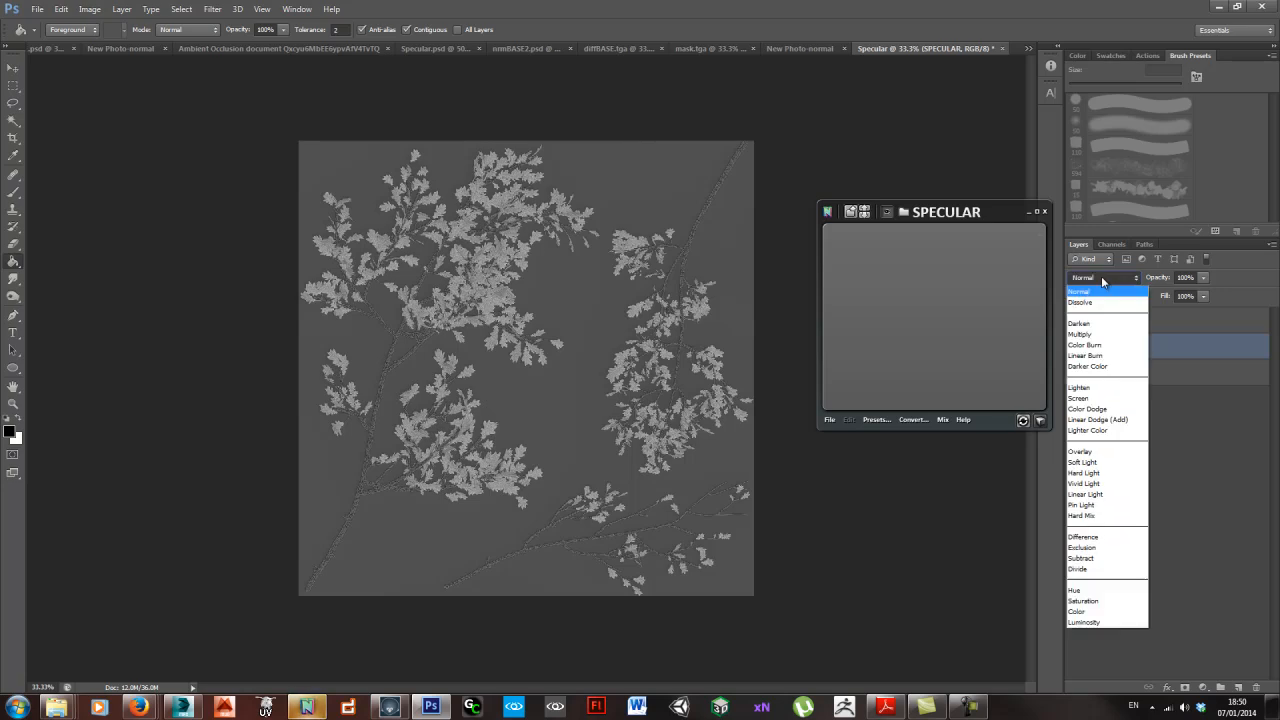
click(1094, 451)
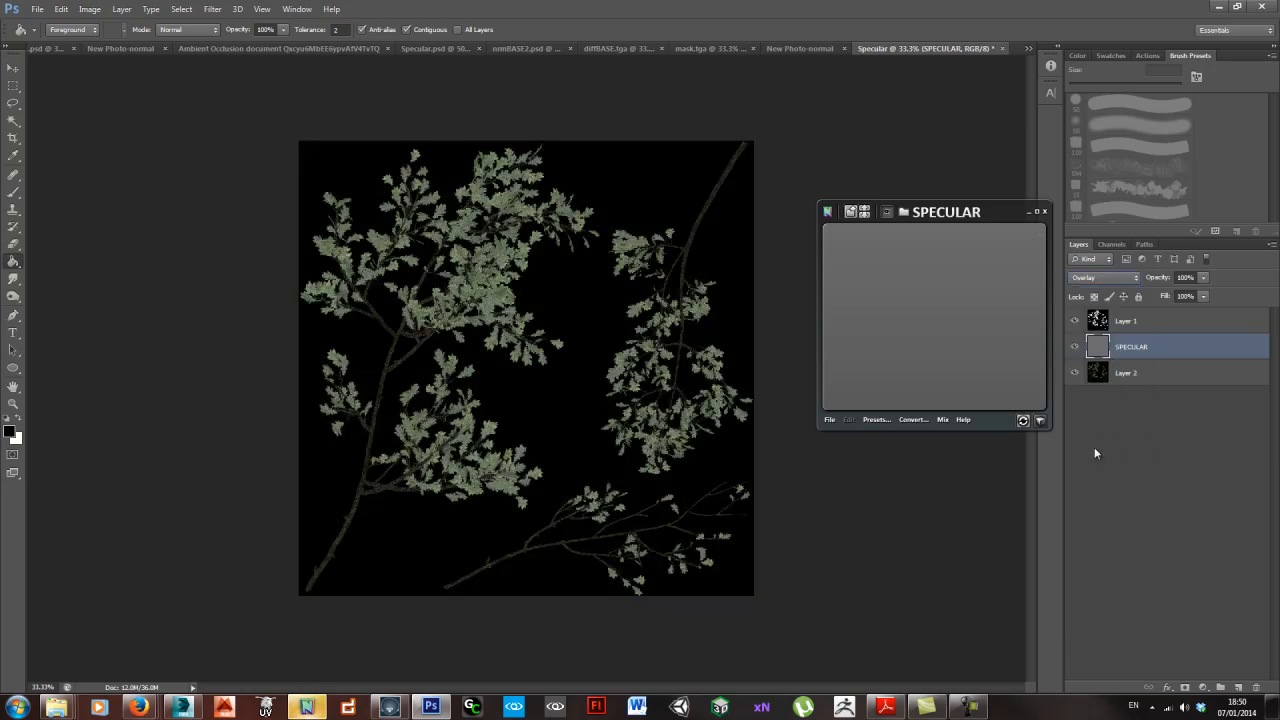
- Lower the diffuse layer's opacity slightly and set the leaf mask layer's opacity to 31%
scroll(528, 369, up, 3)
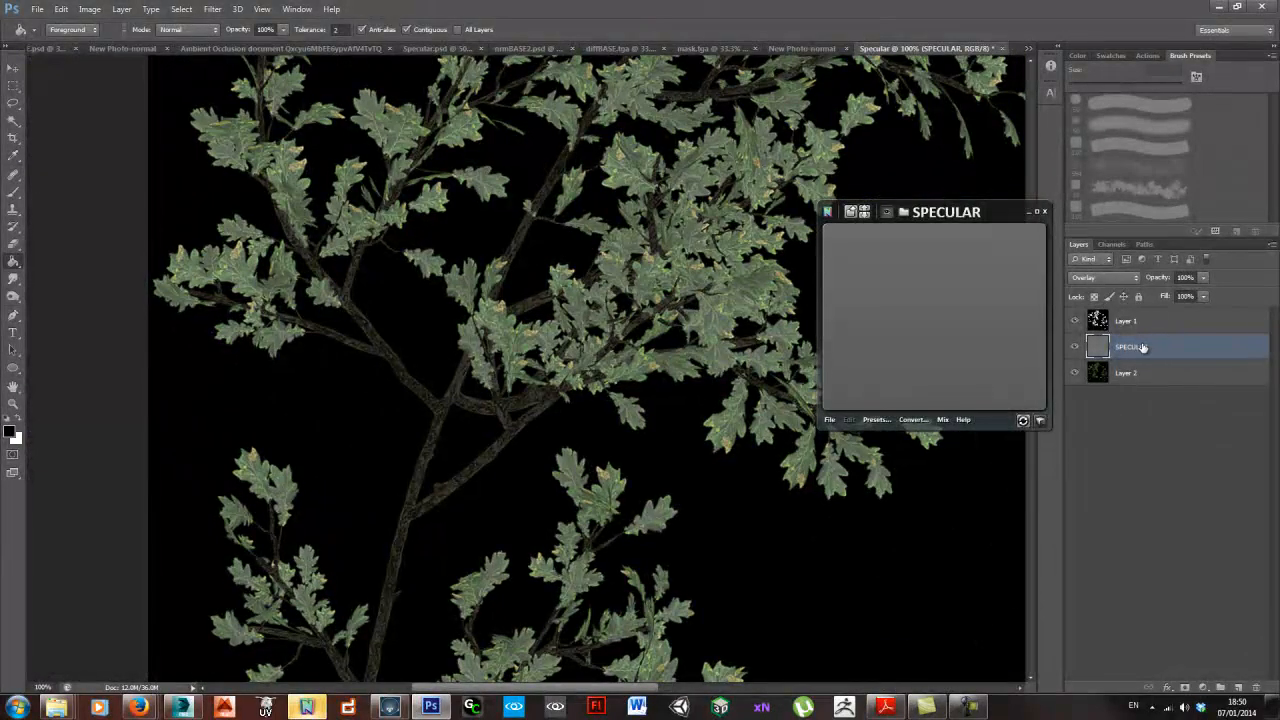
click(1162, 380)
mouse_move(1158, 280)
mouse_down()
mouse_move(1123, 281)
mouse_move(1148, 282)
mouse_up()
click(1159, 320)
click(1184, 350)
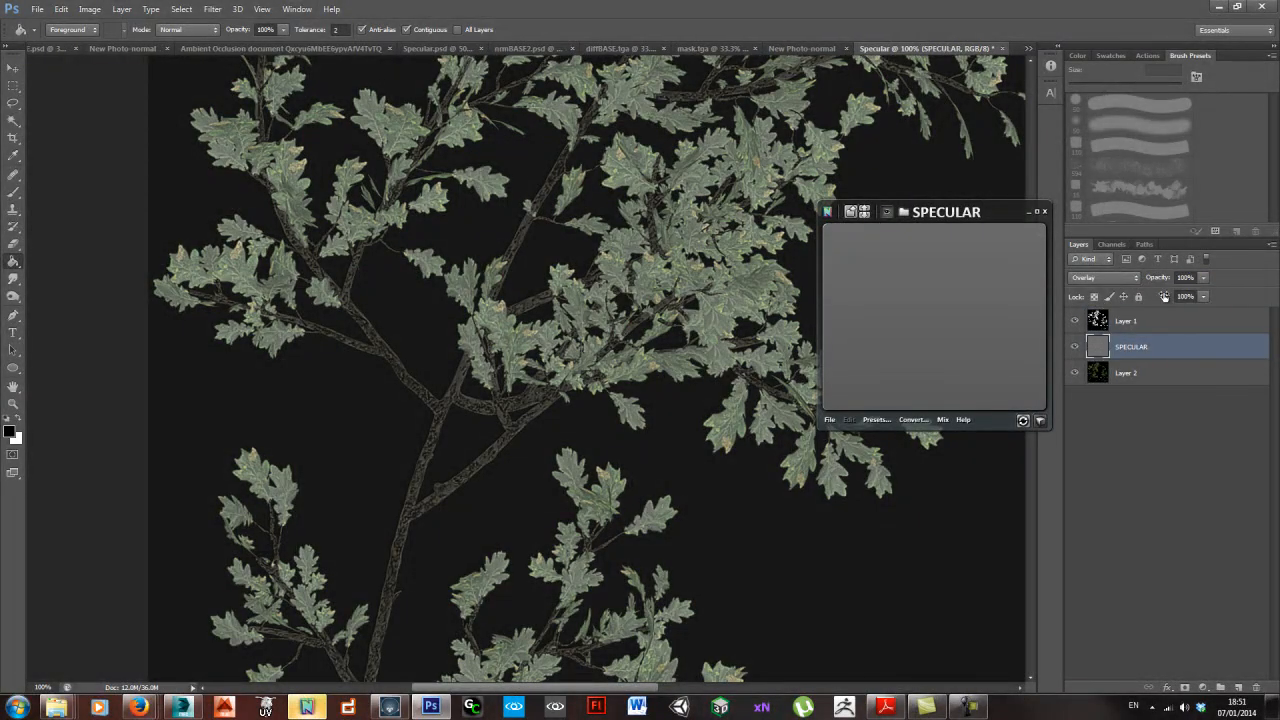
click(1160, 382)
mouse_move(1158, 281)
mouse_down()
mouse_move(1112, 279)
mouse_move(1158, 286)
mouse_up()
click(1152, 321)
drag(657, 470, 490, 403)
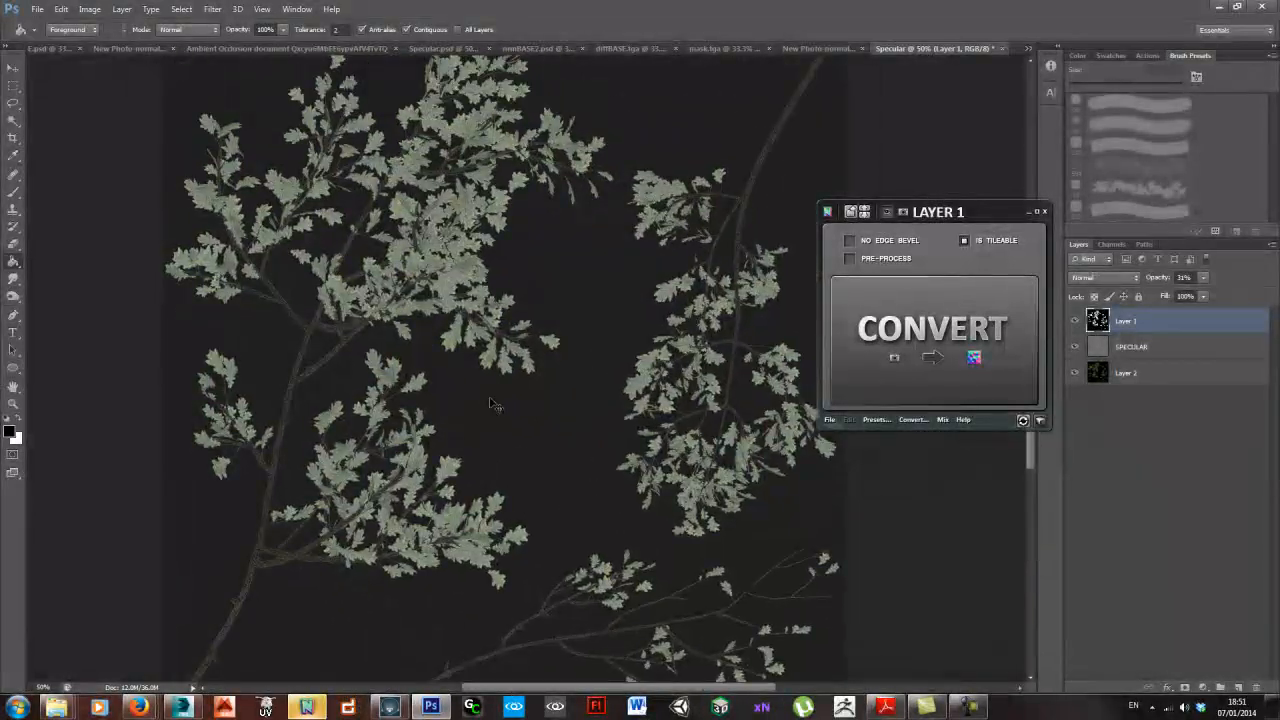
- Try to save the specular document over the existing Specular.psd in the textures folder
key(alt+f)
key(a)
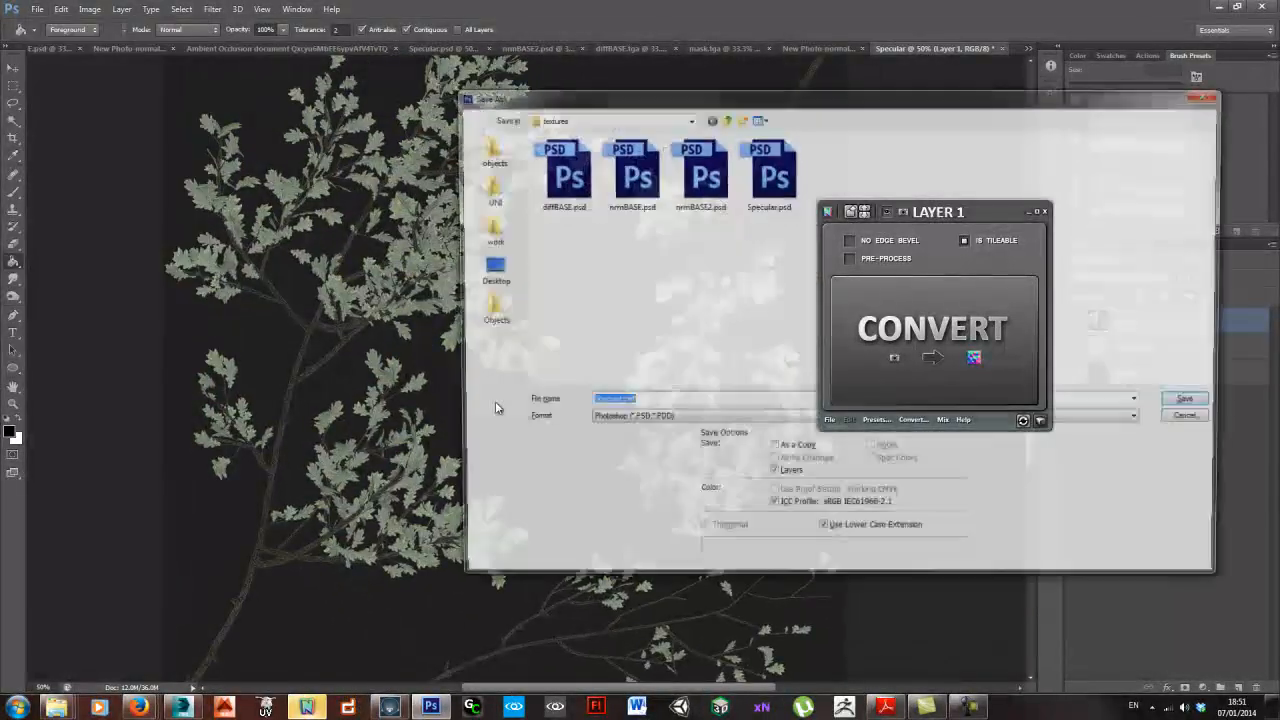
double_click(755, 185)
click(605, 263)
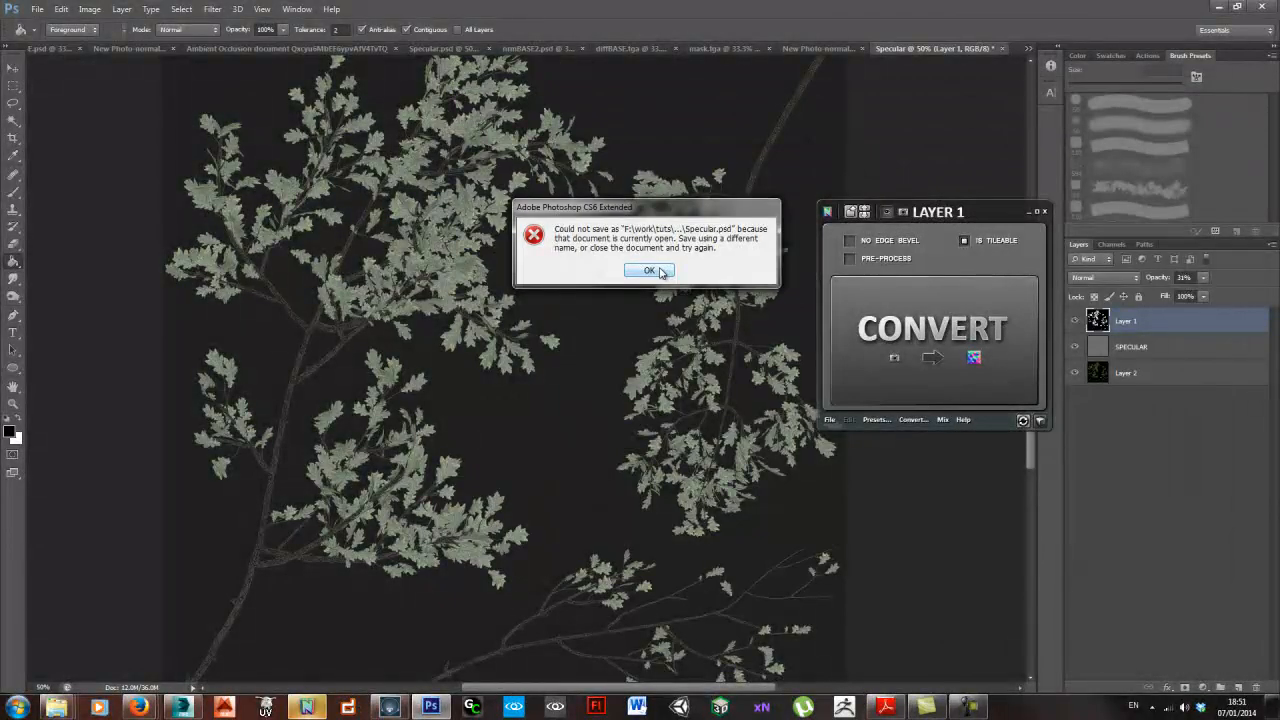
click(659, 271)
- Save the layered specular document as spec2.psd in the textures folder
key(alt+f)
text(ar.psd)
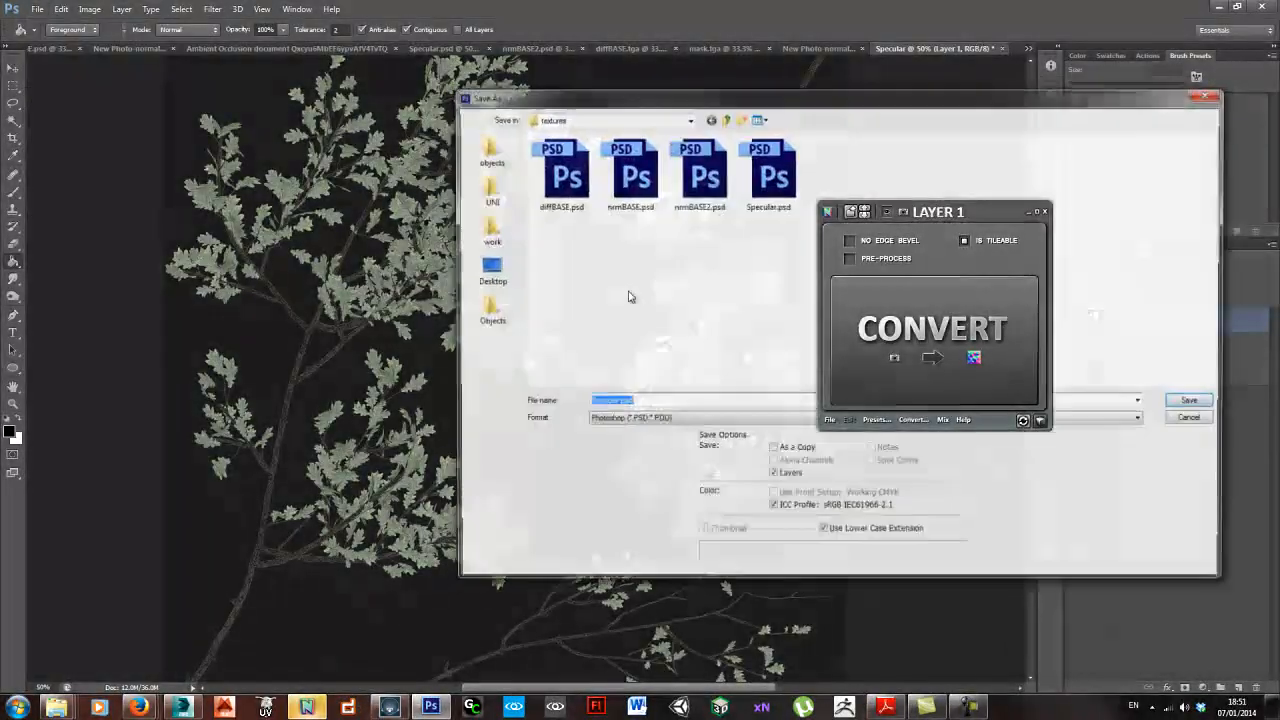
text(spec2)
key(Return)
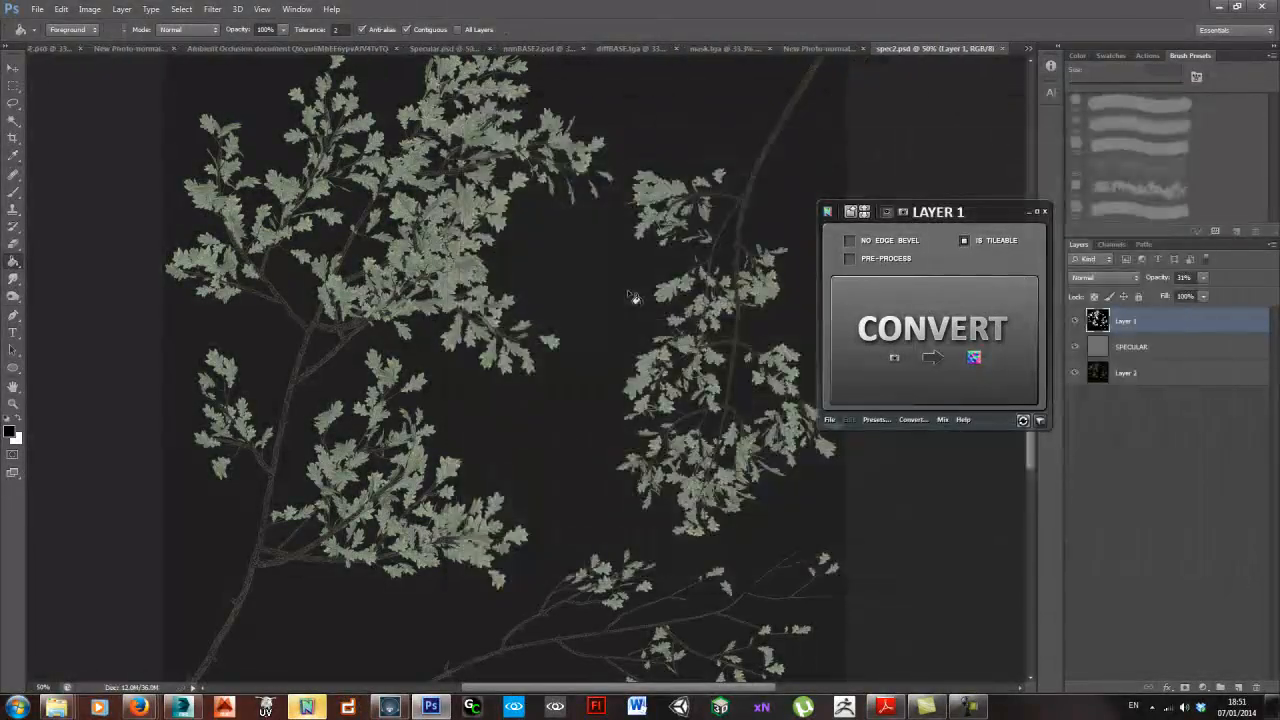
- Switch to Marmoset Toolbag, load spec2.psd as the material's Spec/Gloss map and turn on Use Specularity
click(392, 706)
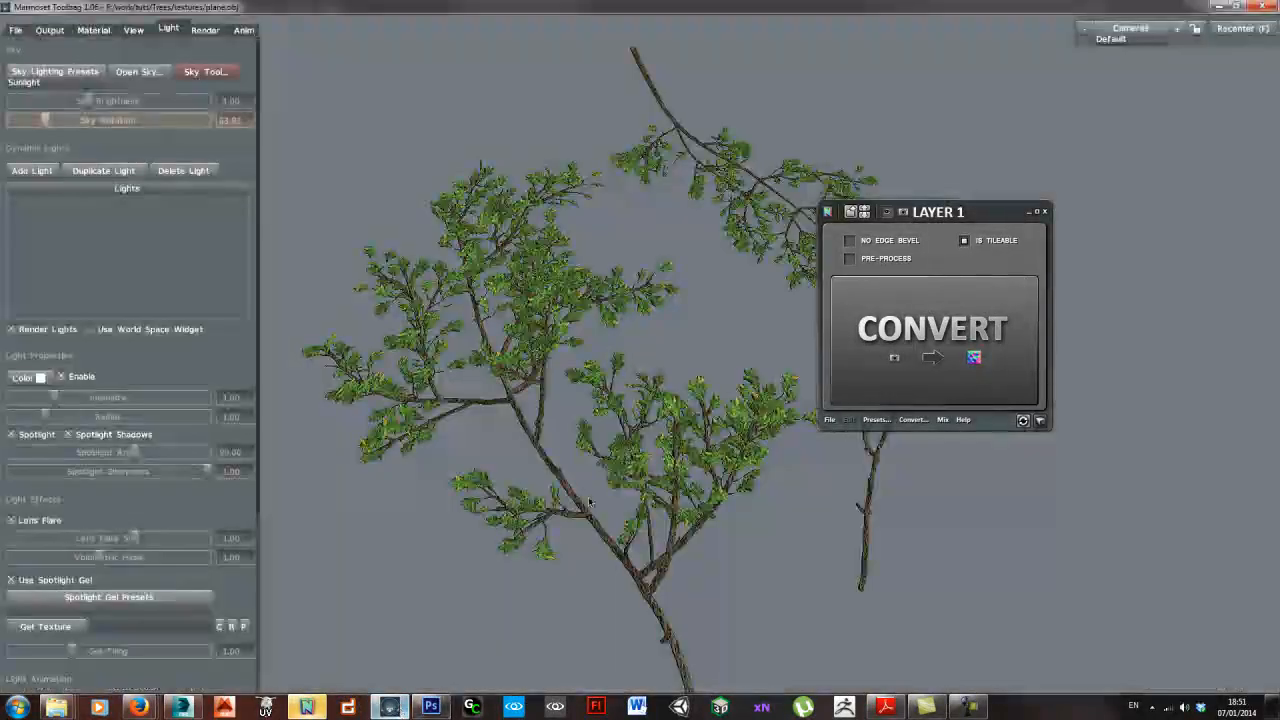
click(97, 30)
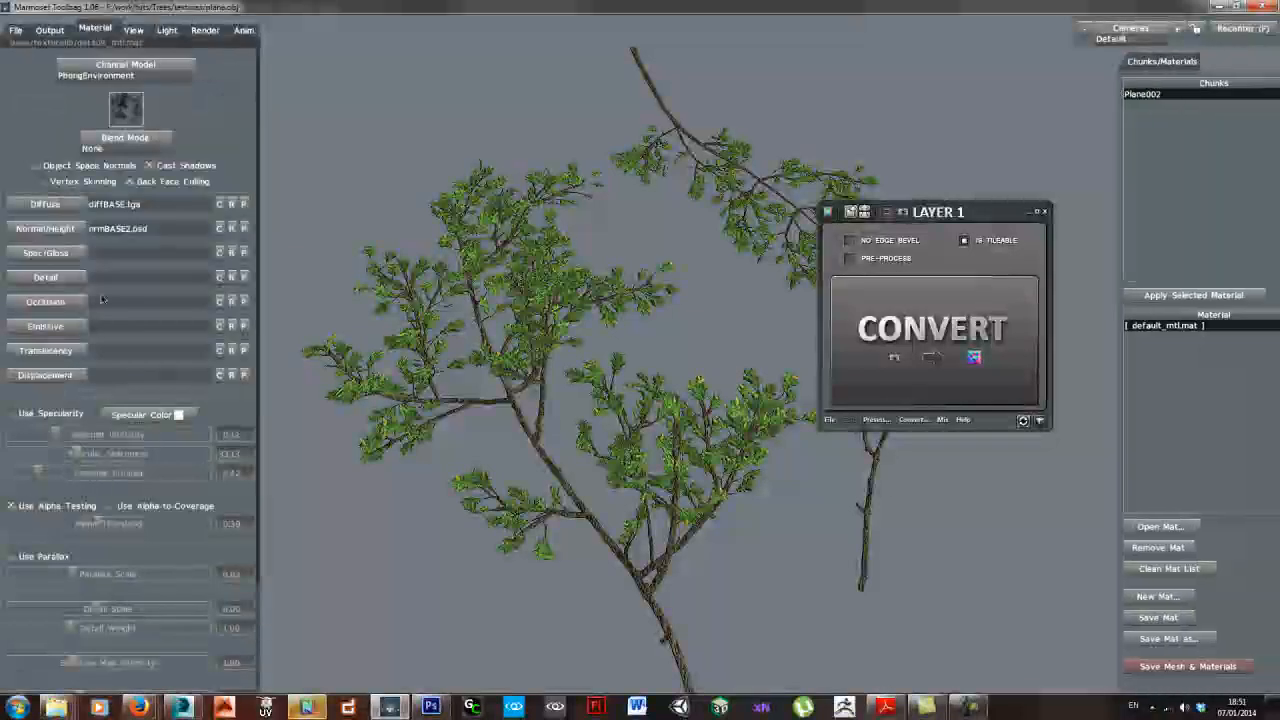
click(50, 258)
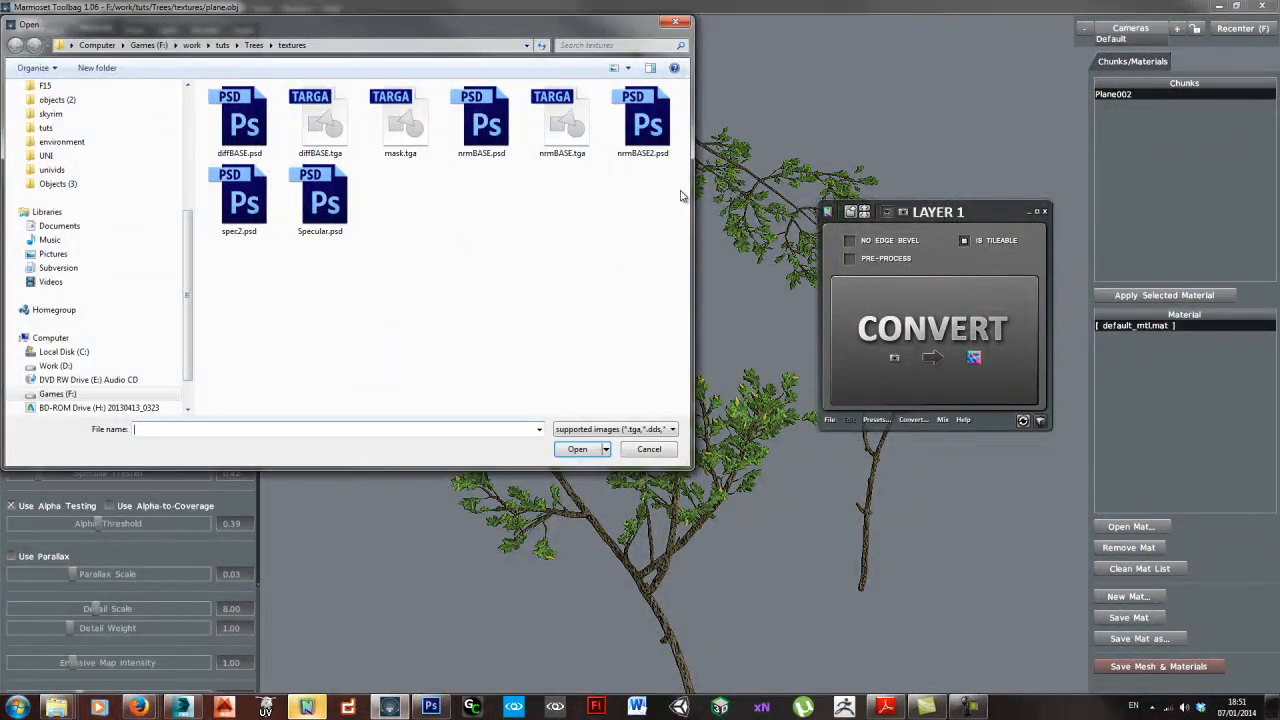
double_click(240, 200)
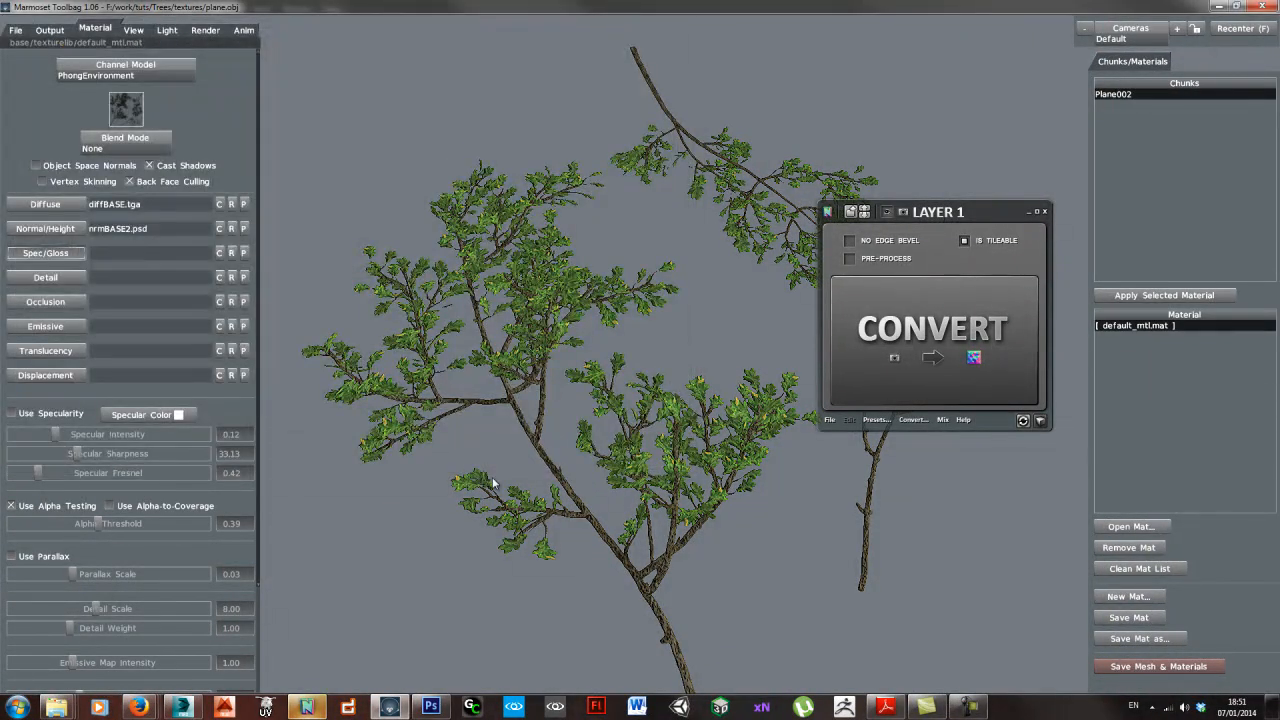
click(12, 414)
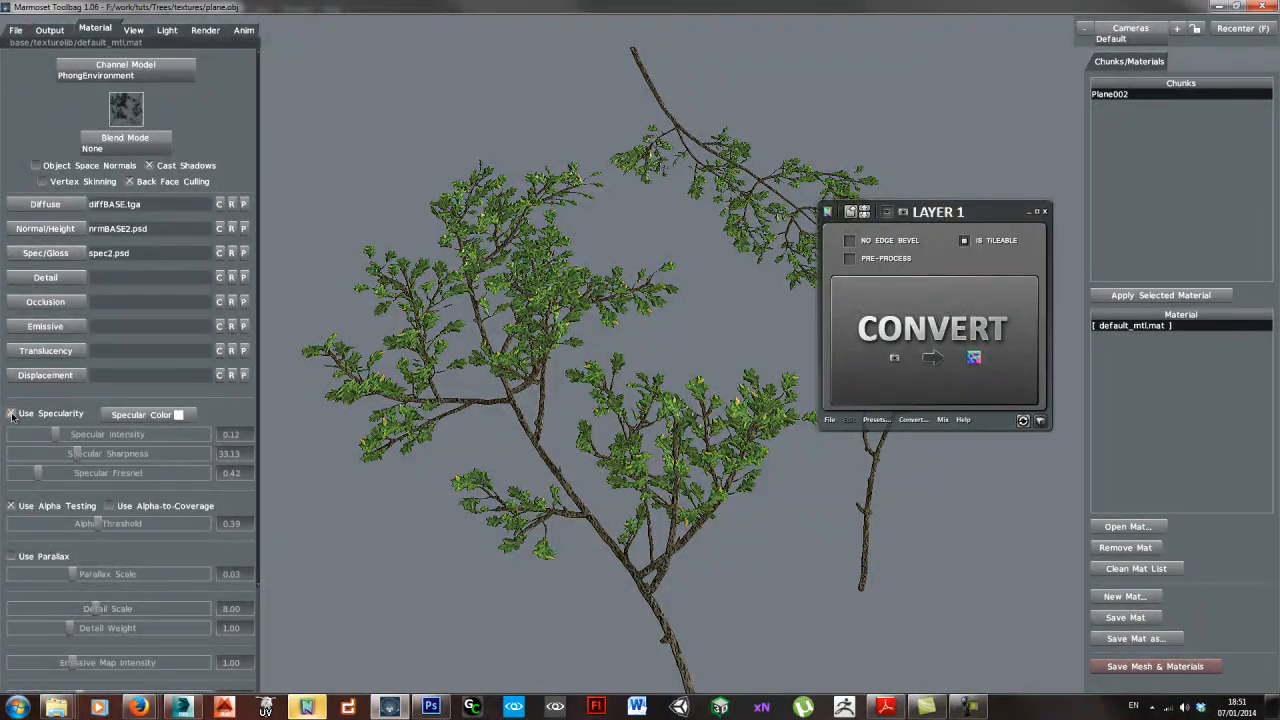
- Set the material's Specular Intensity to 0.01, Specular Sharpness to 37.33 and Specular Fresnel to 0.47, checking the leaves up close
drag(549, 493, 500, 366)
scroll(545, 370, up, 6)
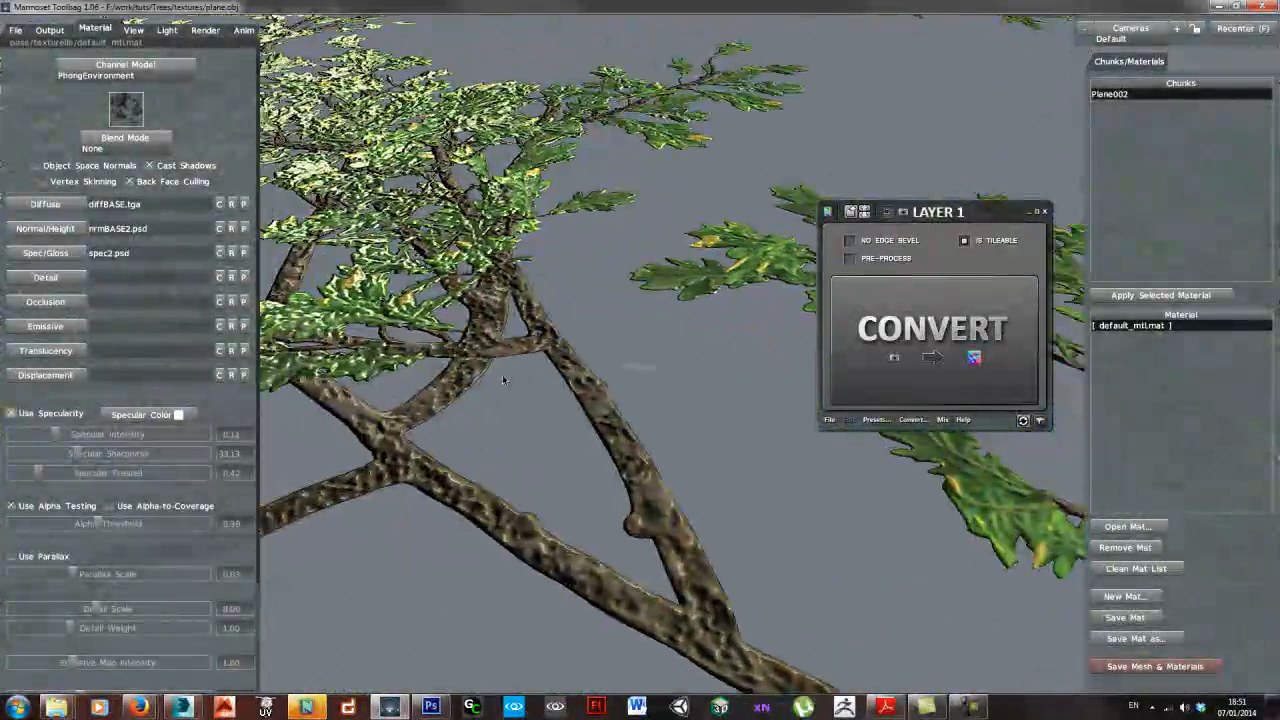
drag(53, 435, 82, 454)
mouse_move(6, 455)
mouse_down()
mouse_move(80, 455)
mouse_move(6, 474)
mouse_up()
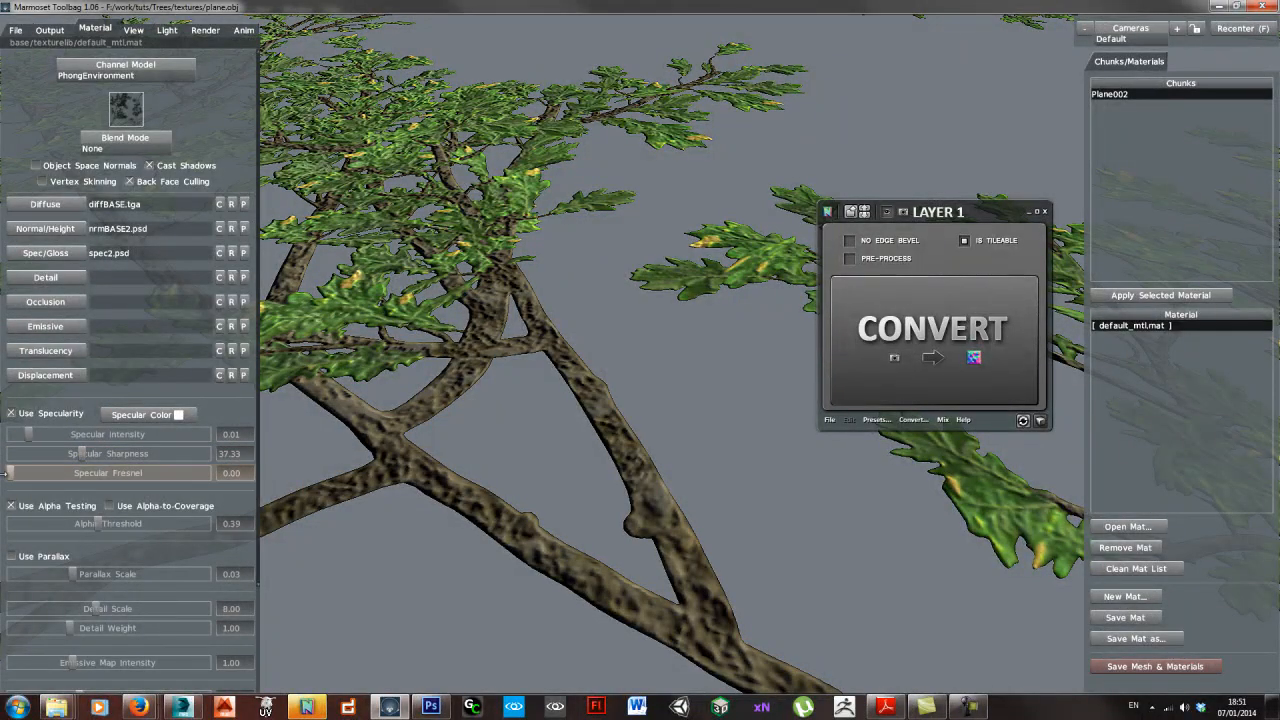
drag(608, 421, 603, 322)
drag(565, 360, 169, 196)
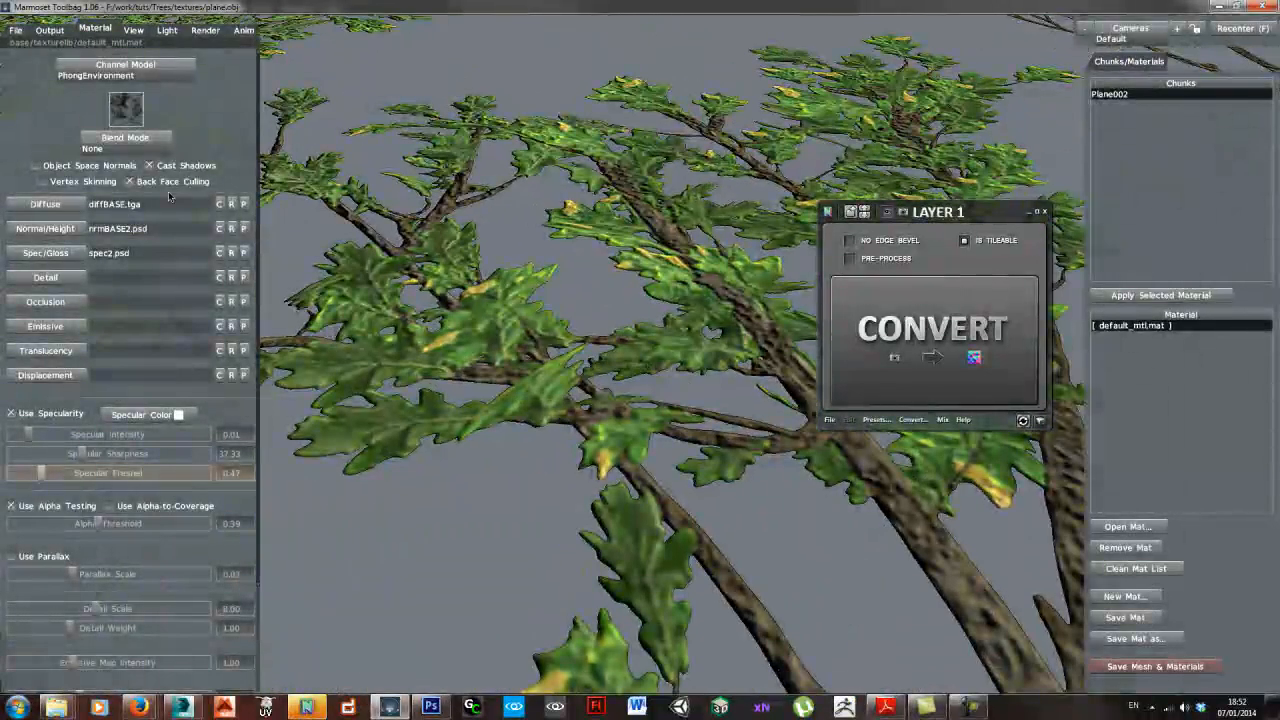
- Set the Sunlight sky's rotation to about 134.6 and inspect the highlights on the leaves and branches
click(165, 31)
mouse_move(58, 120)
mouse_down()
mouse_move(86, 121)
mouse_move(56, 124)
mouse_up()
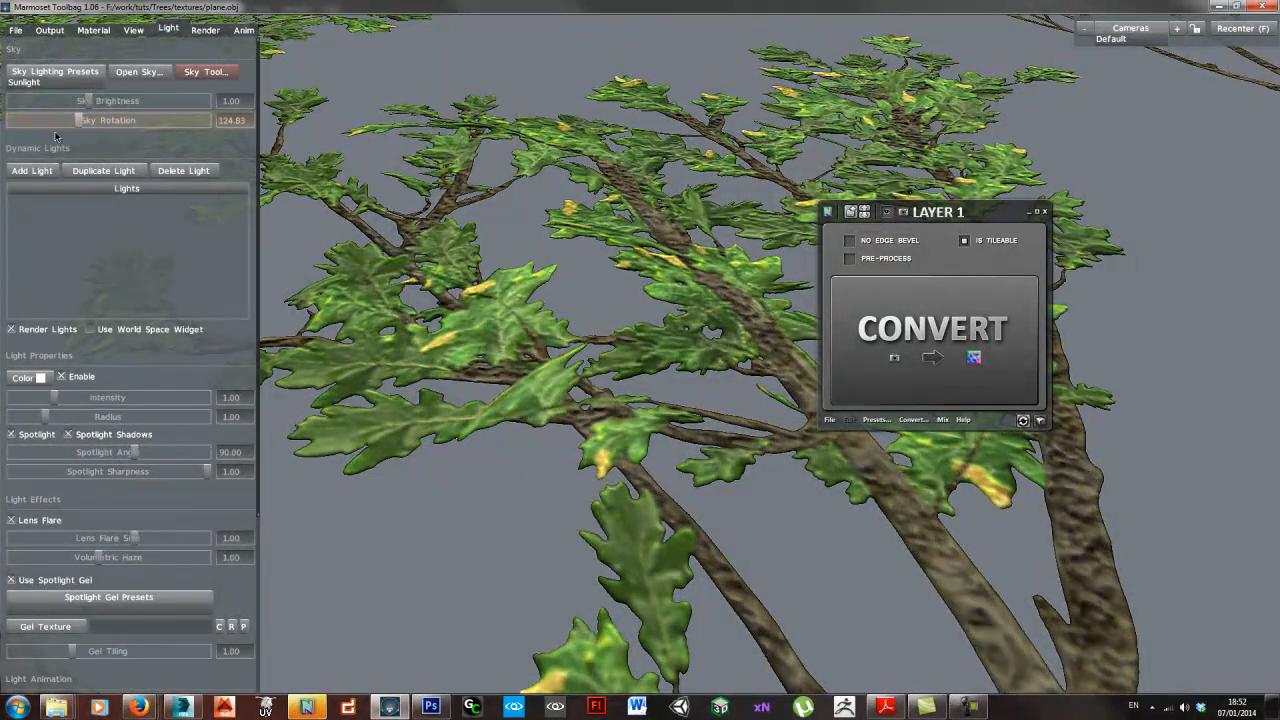
drag(55, 136, 58, 136)
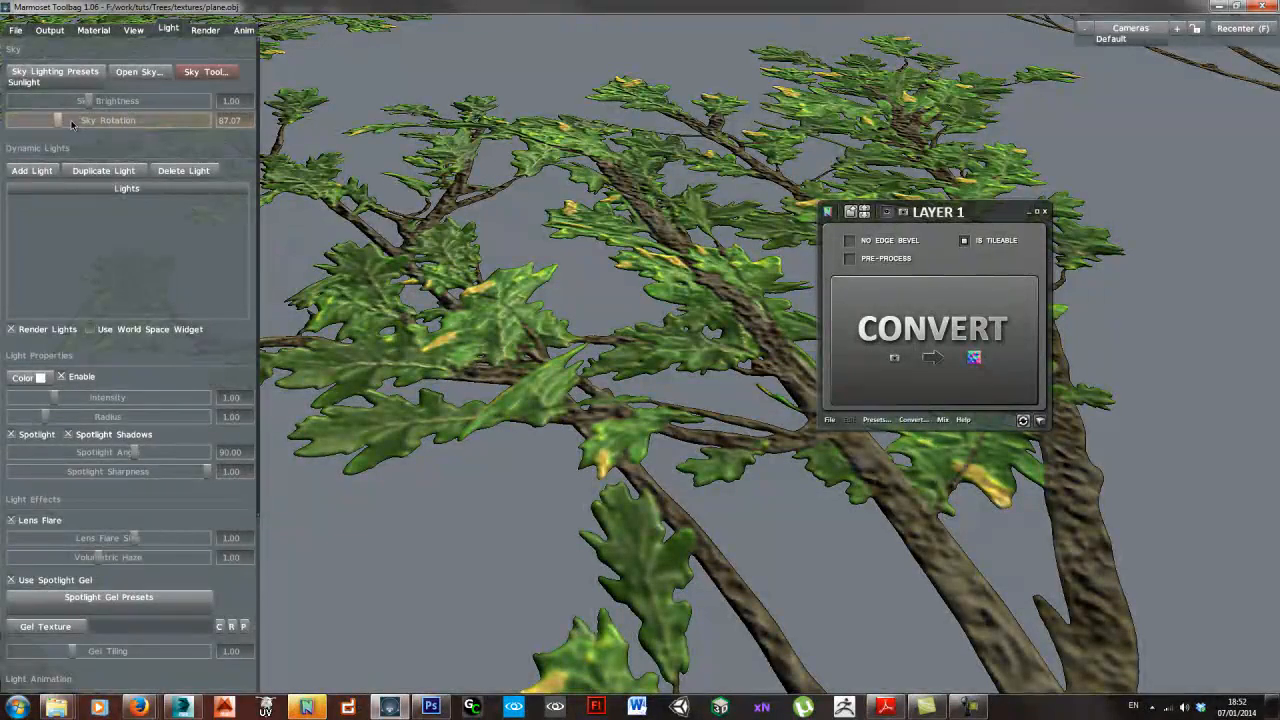
mouse_move(58, 120)
mouse_down()
mouse_move(132, 122)
mouse_move(83, 122)
mouse_up()
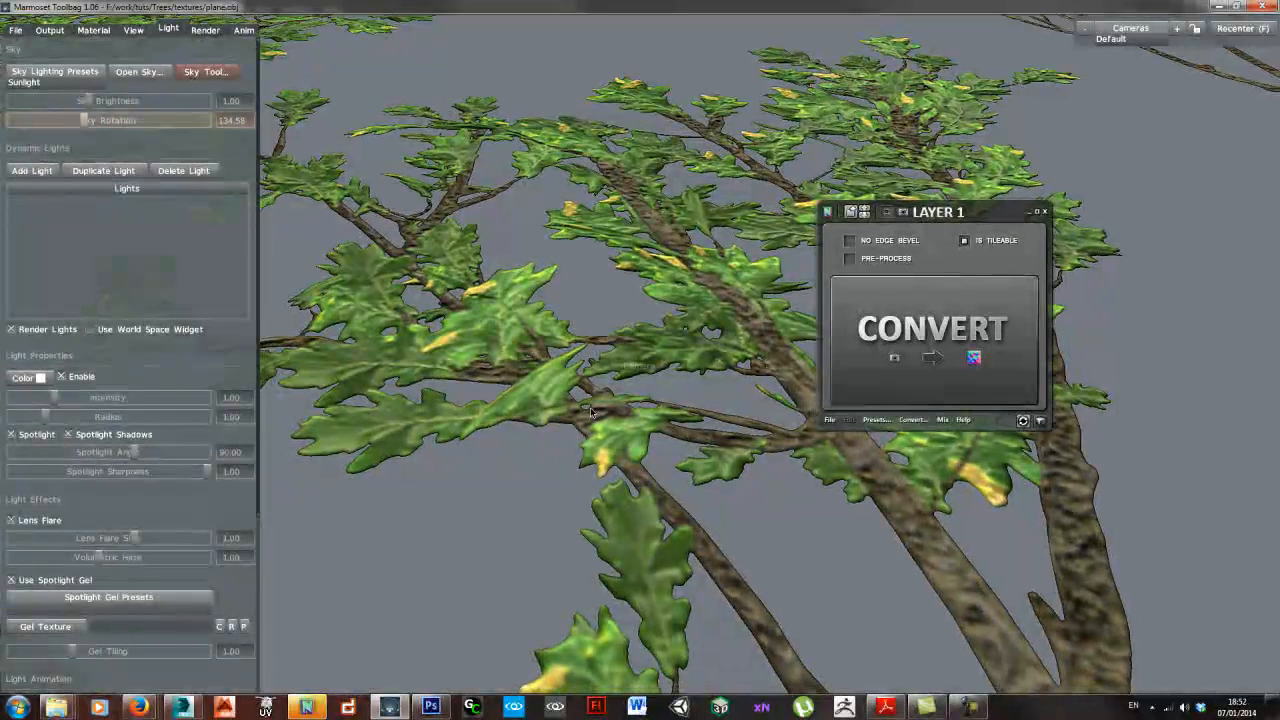
scroll(590, 412, down, 6)
drag(590, 400, 552, 443)
scroll(538, 428, up, 5)
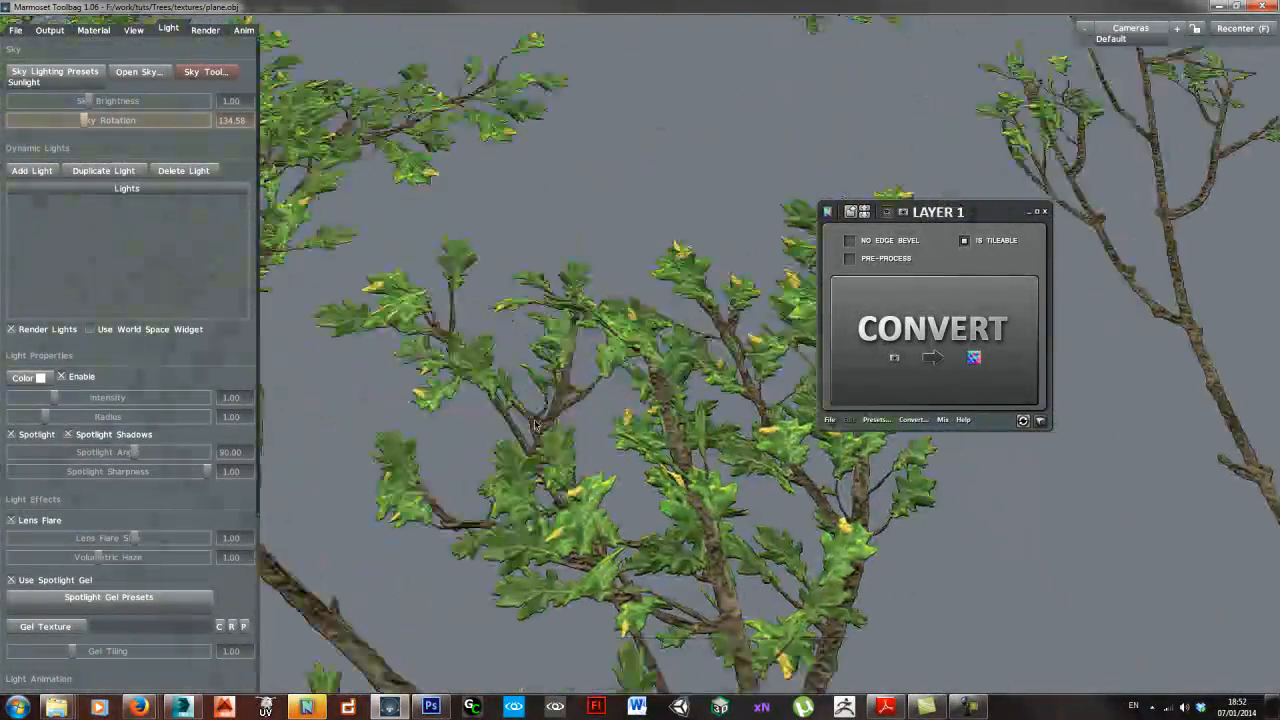
scroll(540, 420, up, 2)
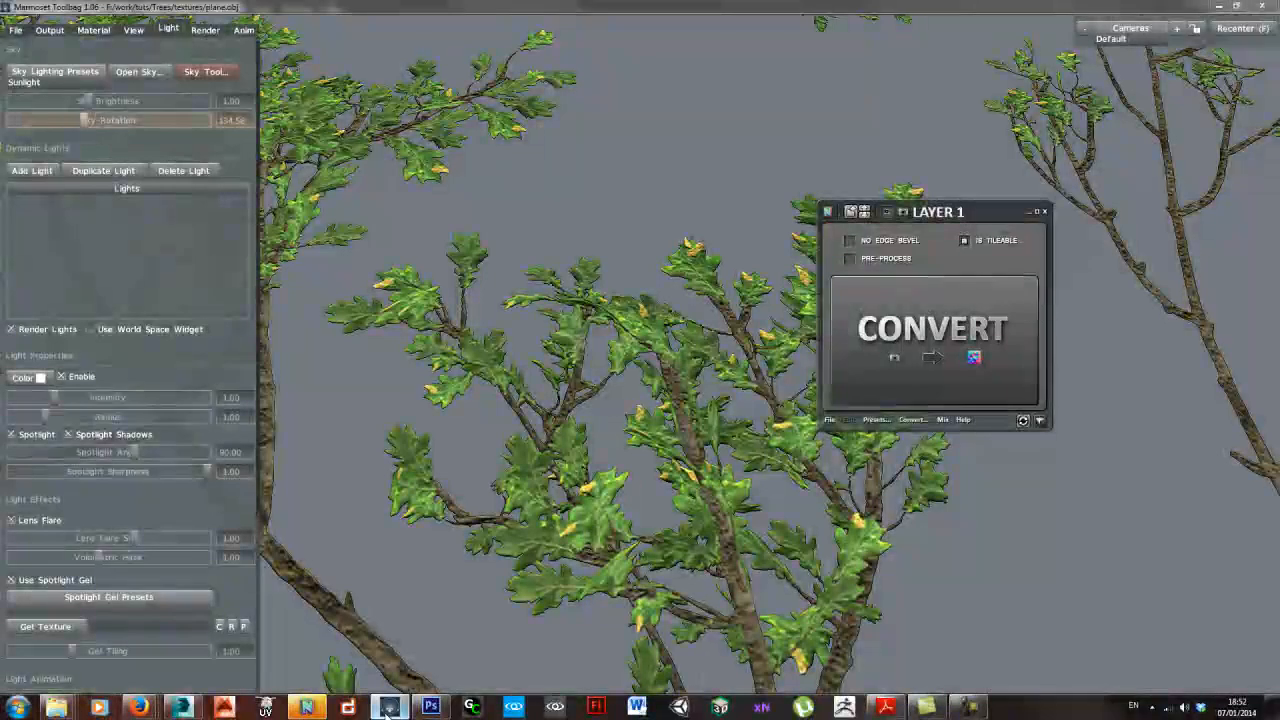
- Switch to Photoshop and review the nrmBASE2.psd normal map, the leaf mask, the New Photo normal map and spec2.psd
click(431, 707)
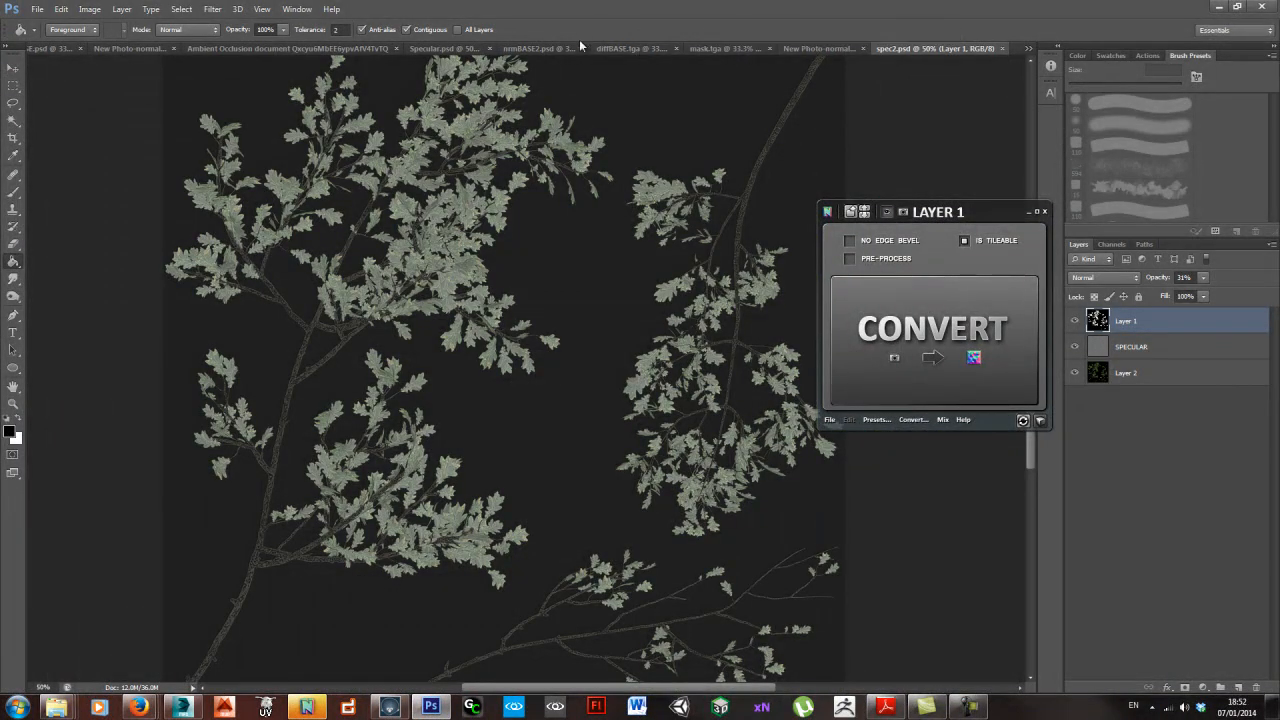
click(551, 47)
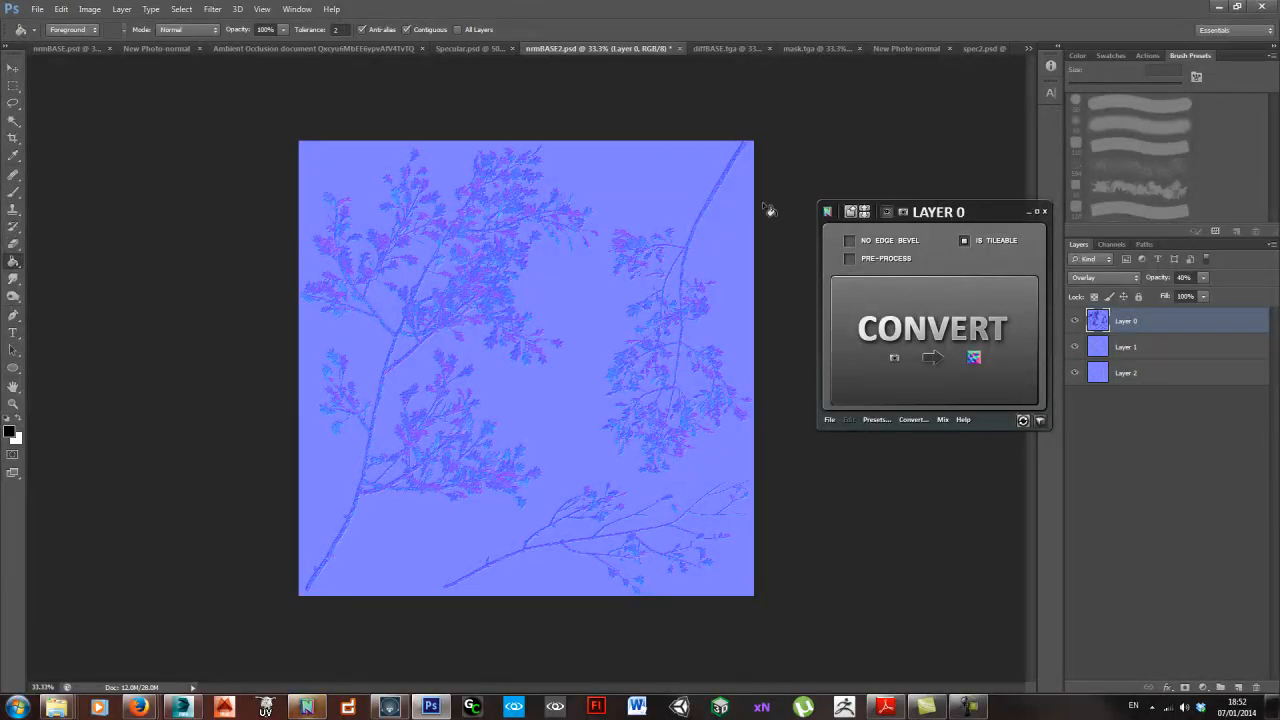
click(474, 349)
click(474, 349)
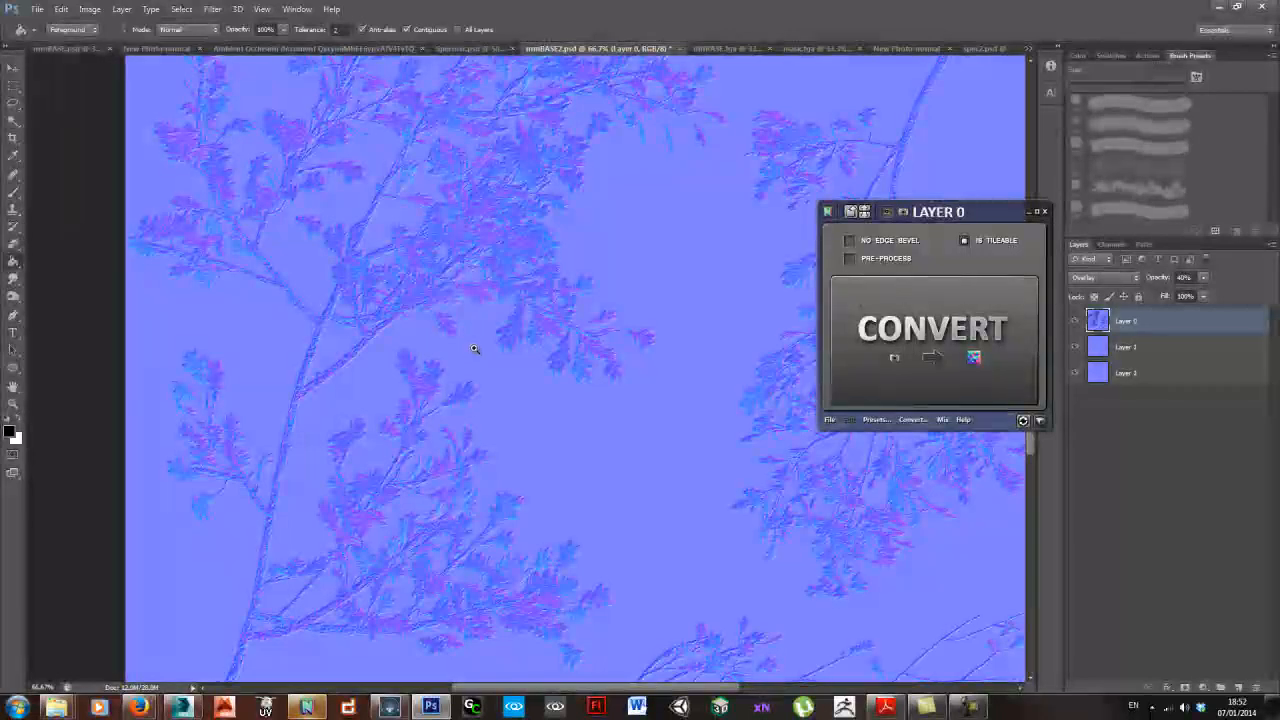
alt+click(567, 310)
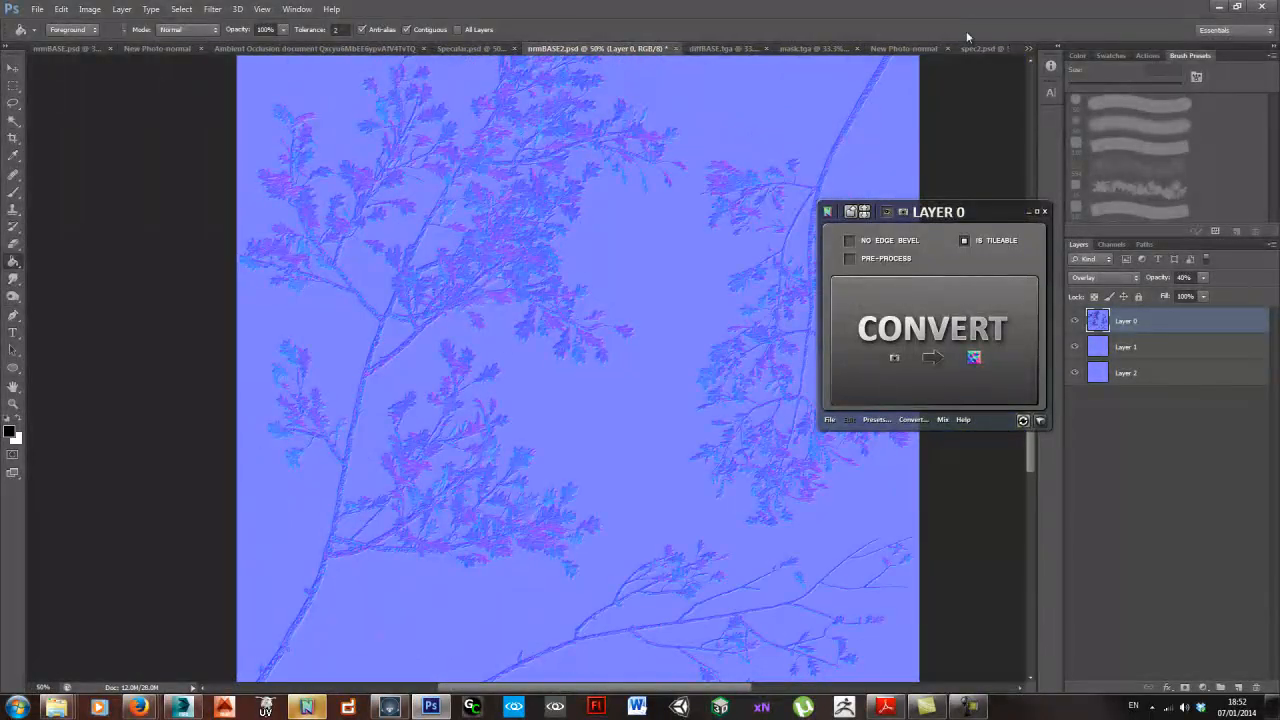
click(821, 48)
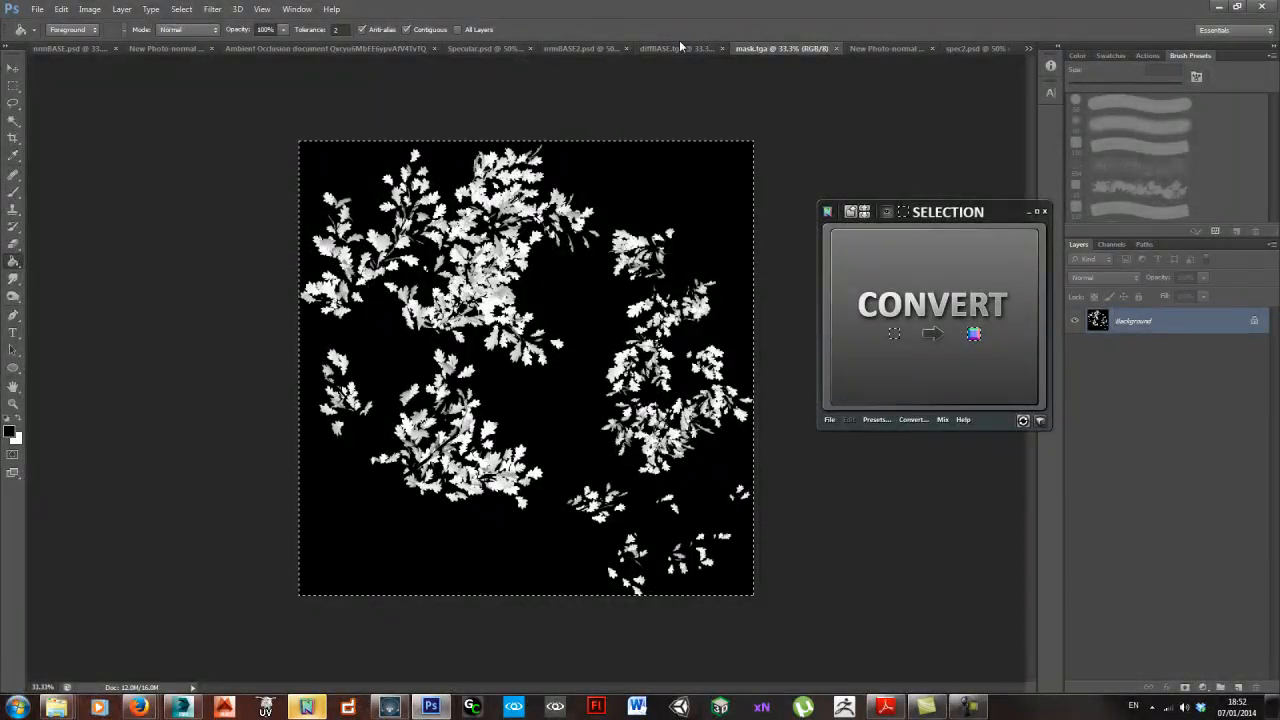
click(889, 48)
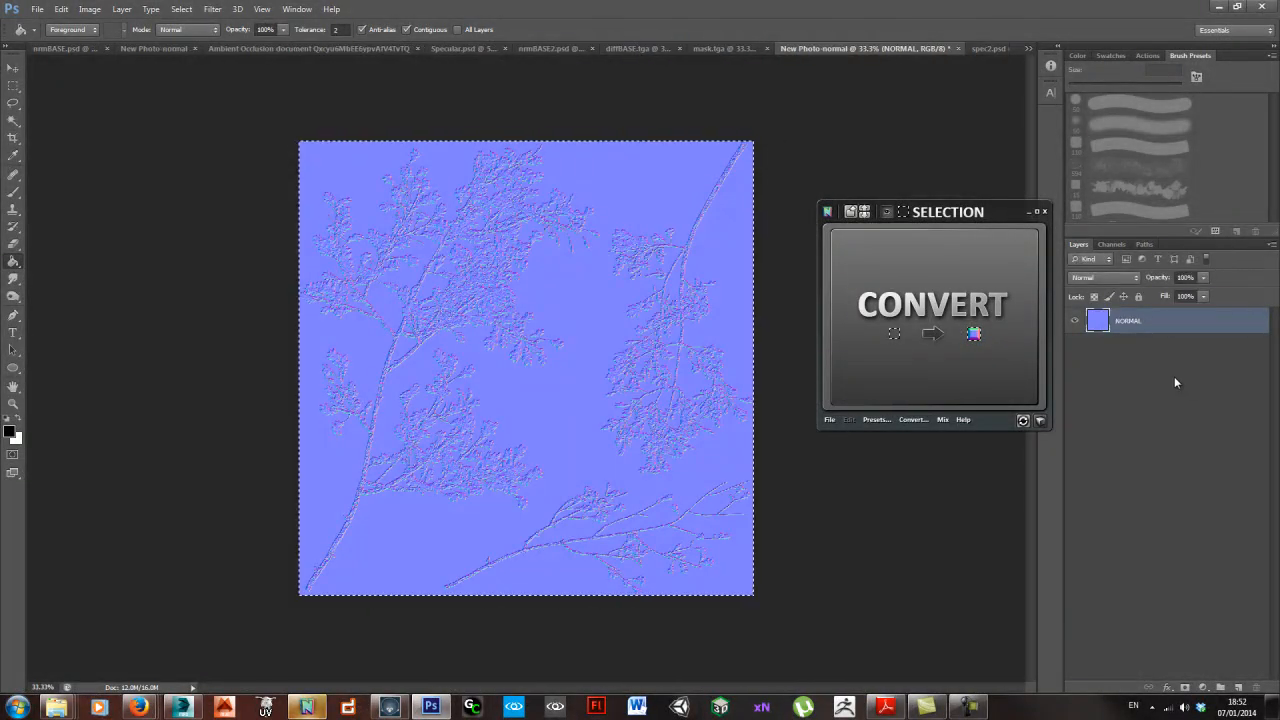
click(987, 50)
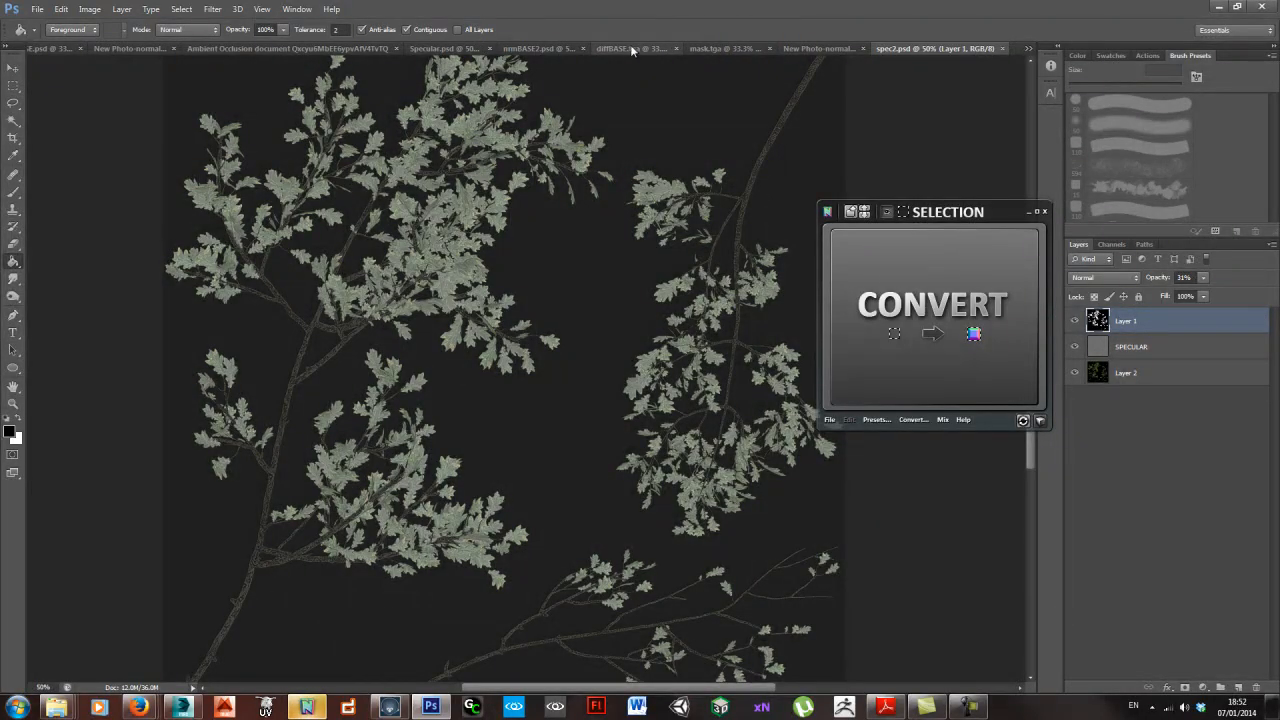
- Paste the copied leaf mask into nrmBASE2.psd as a new layer and move it to the bottom of the layer stack
click(556, 47)
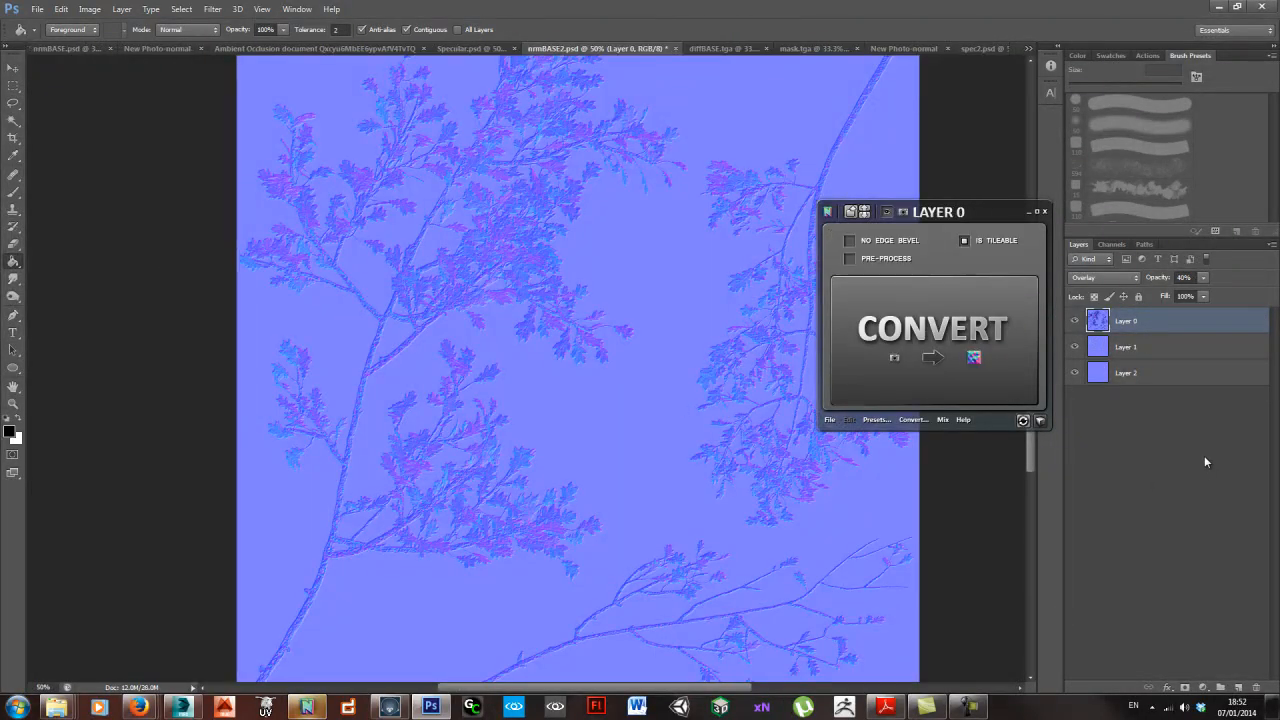
key(ctrl+v)
drag(1160, 322, 1163, 455)
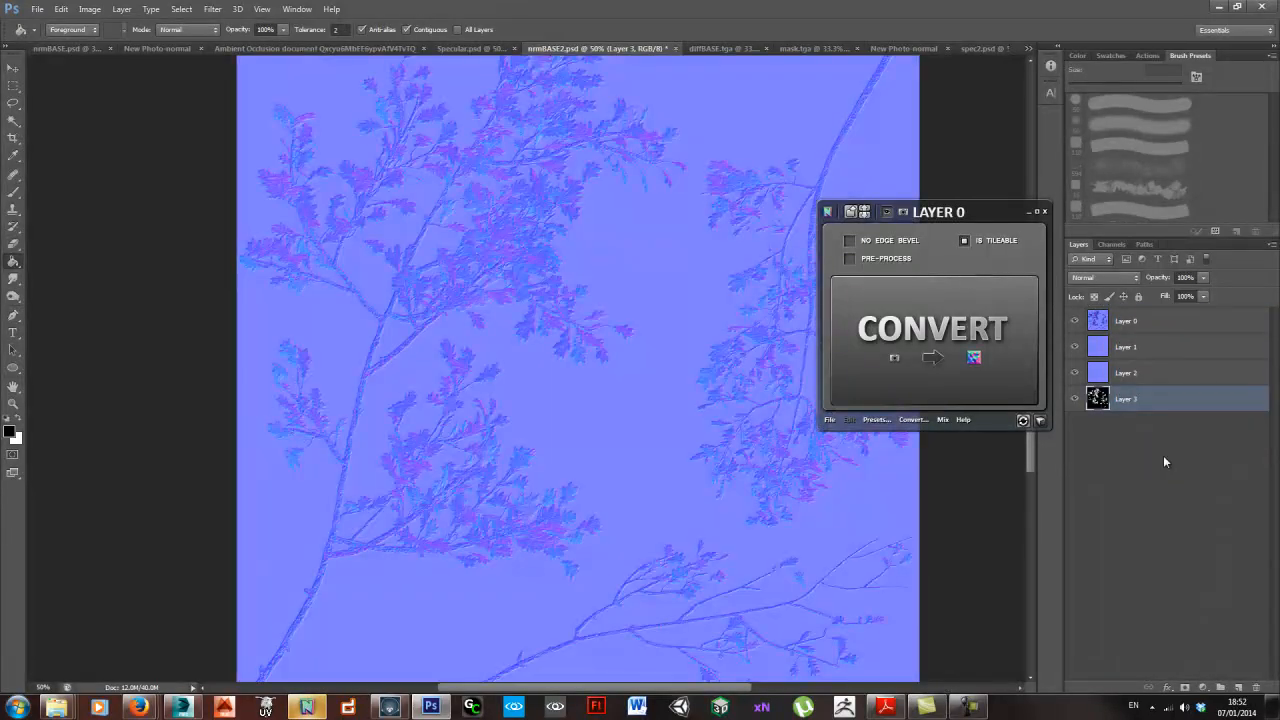
- Select all the black areas of the pasted mask layer with the Magic Wand and delete them, keeping the selection active
key(w)
click(615, 446)
key(Delete)
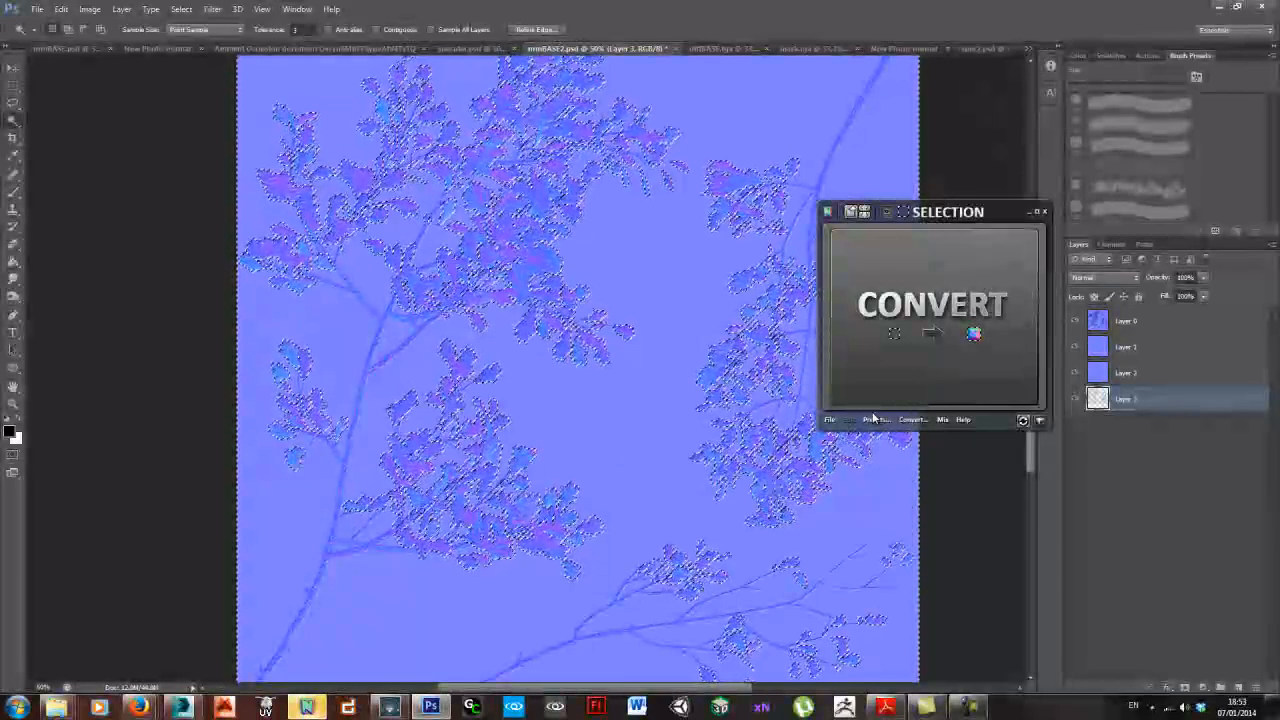
- Apply Levels to Layer 1 inside the selection with output levels 78 and 171, then deselect and save nrmBASE2.psd
click(1172, 323)
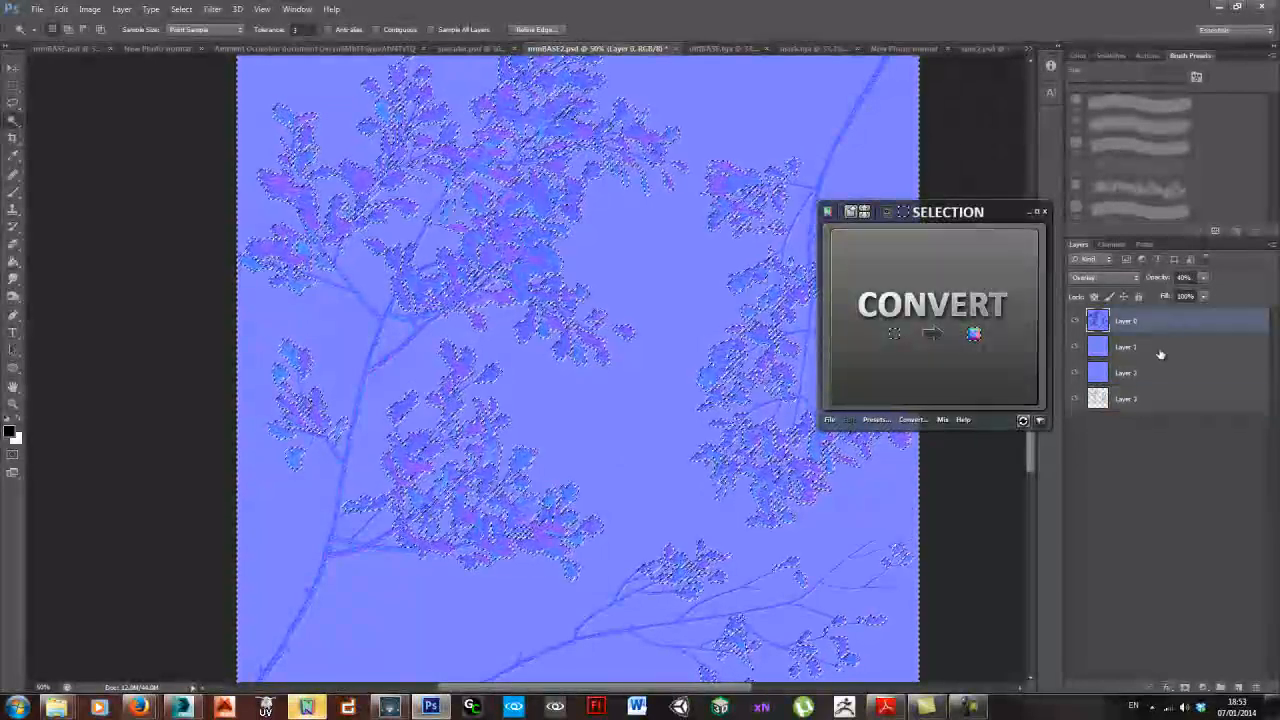
click(1160, 347)
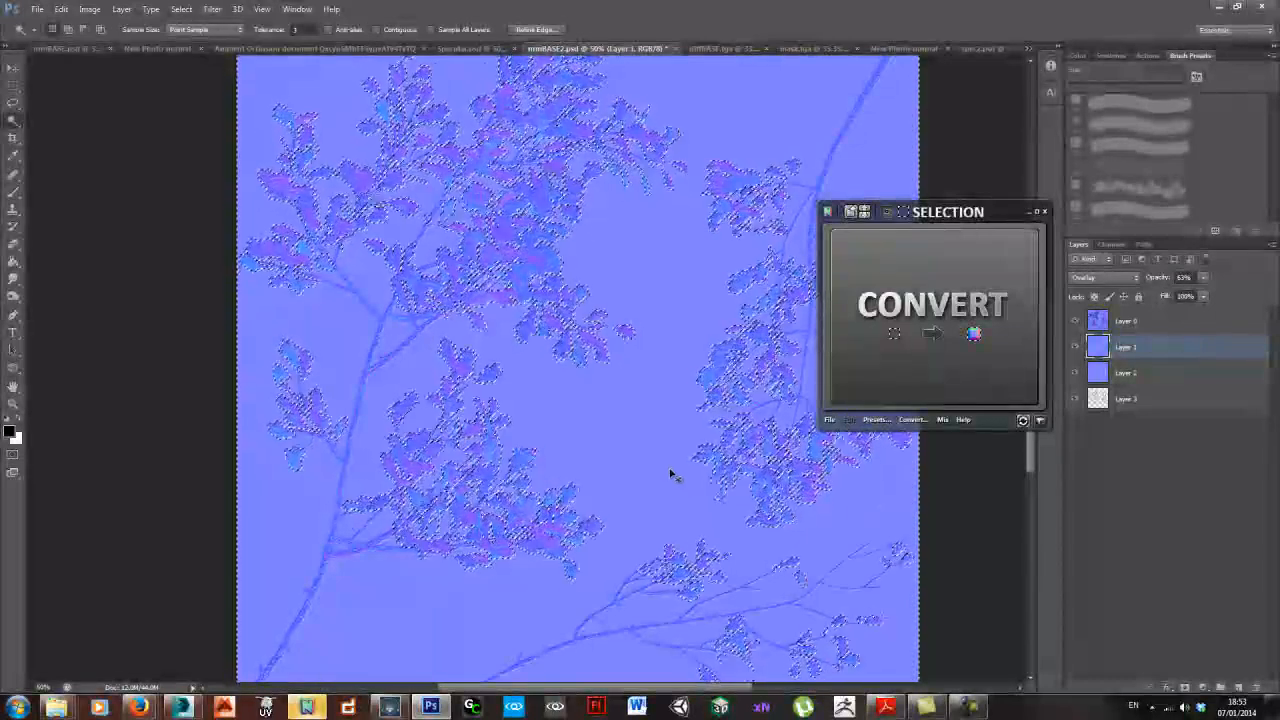
key(i)
key(ctrl+l)
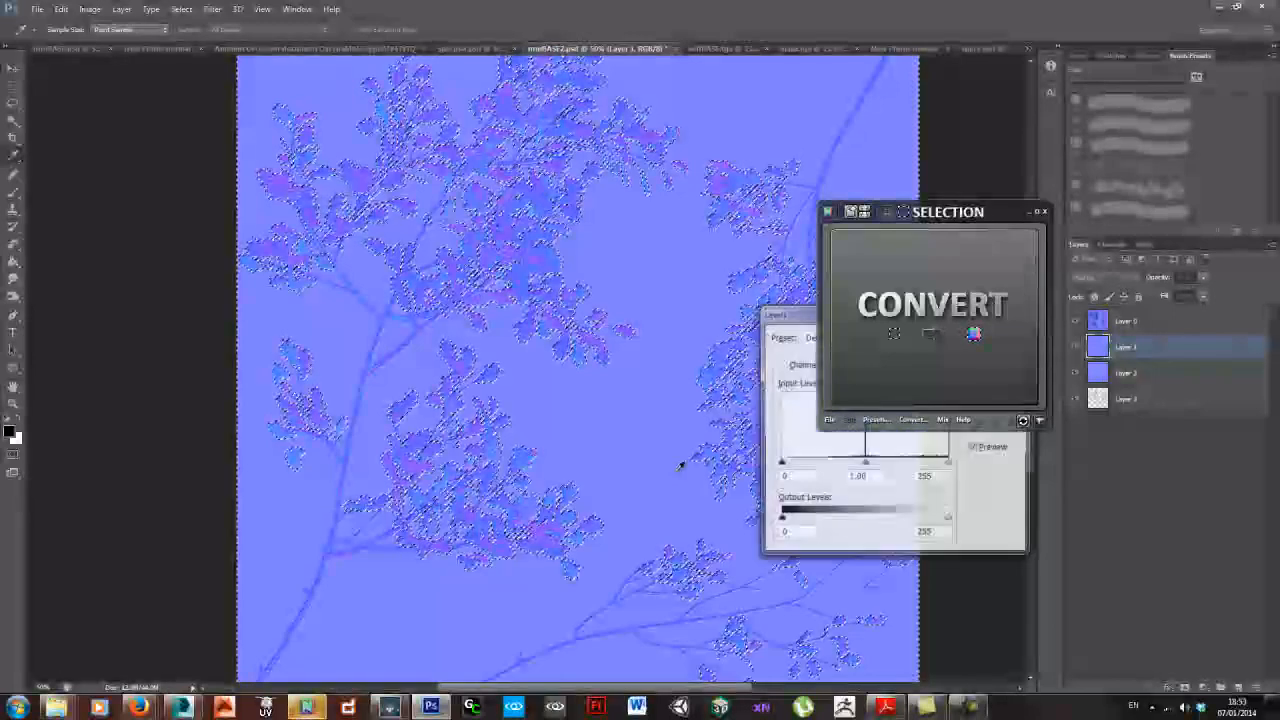
drag(804, 331, 617, 335)
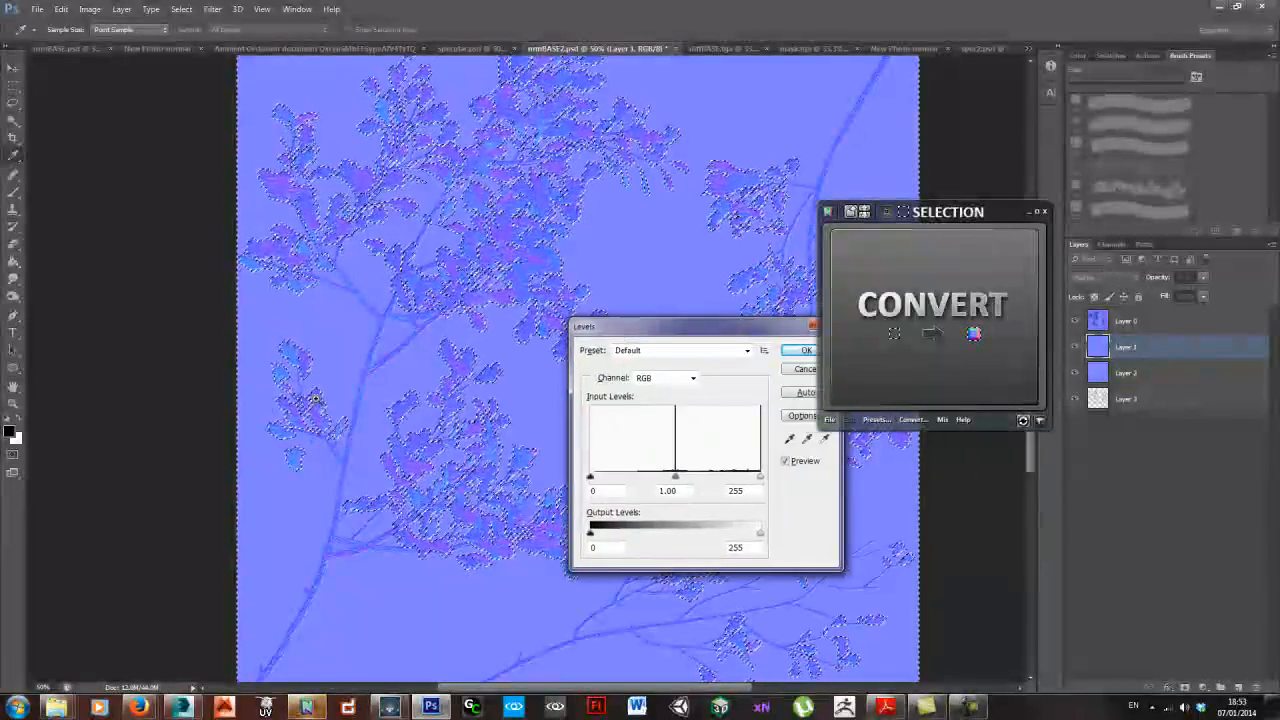
drag(400, 379, 637, 538)
drag(760, 535, 640, 538)
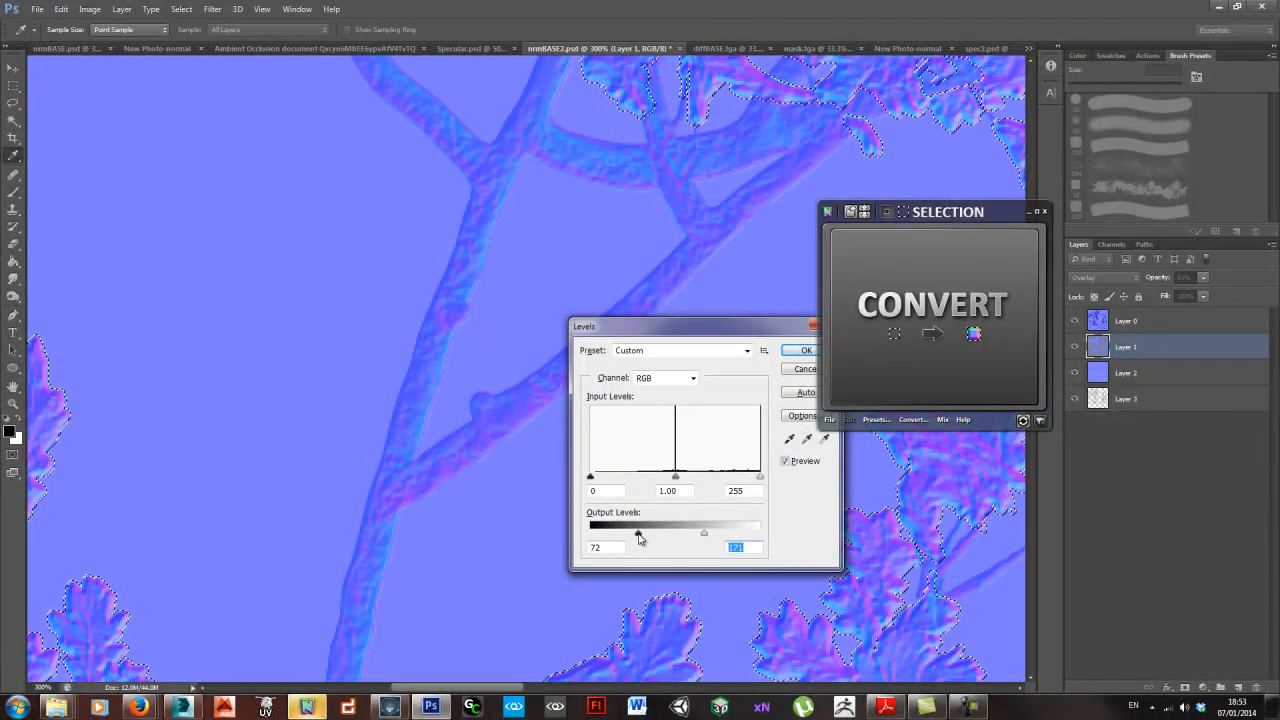
alt+click(423, 508)
alt+click(423, 508)
alt+click(475, 522)
alt+click(475, 522)
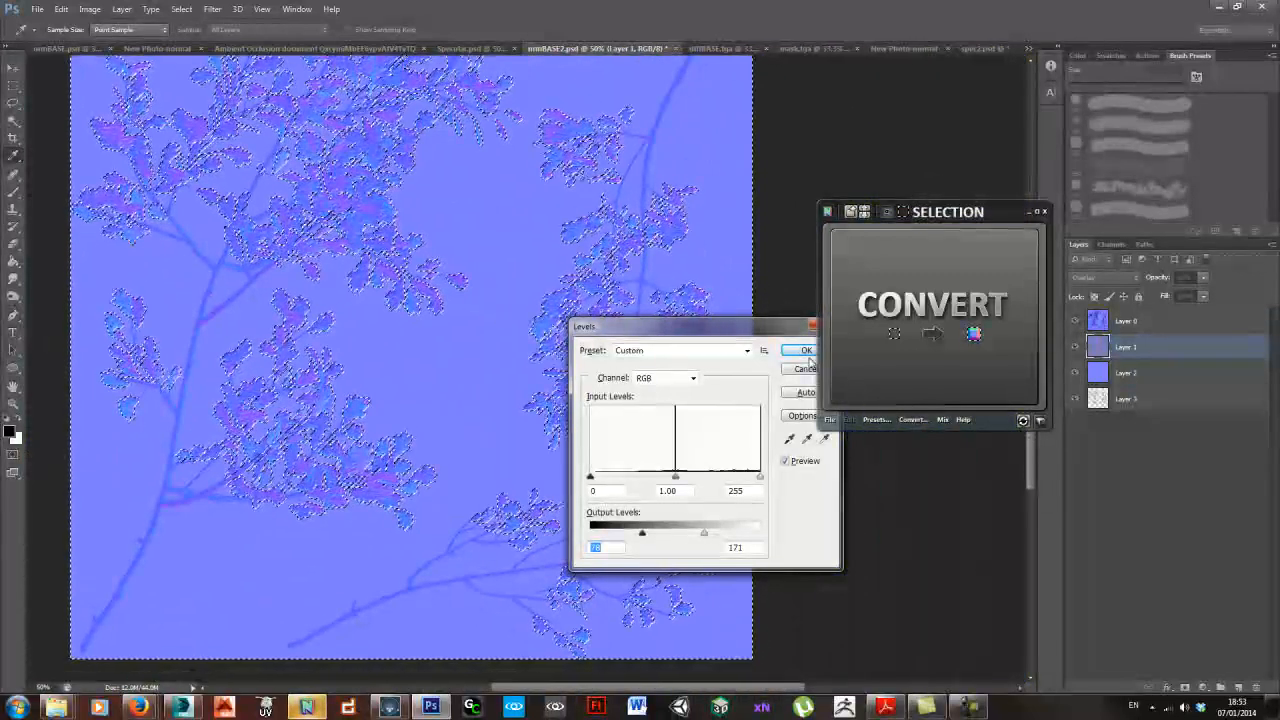
key(Return)
key(ctrl+d)
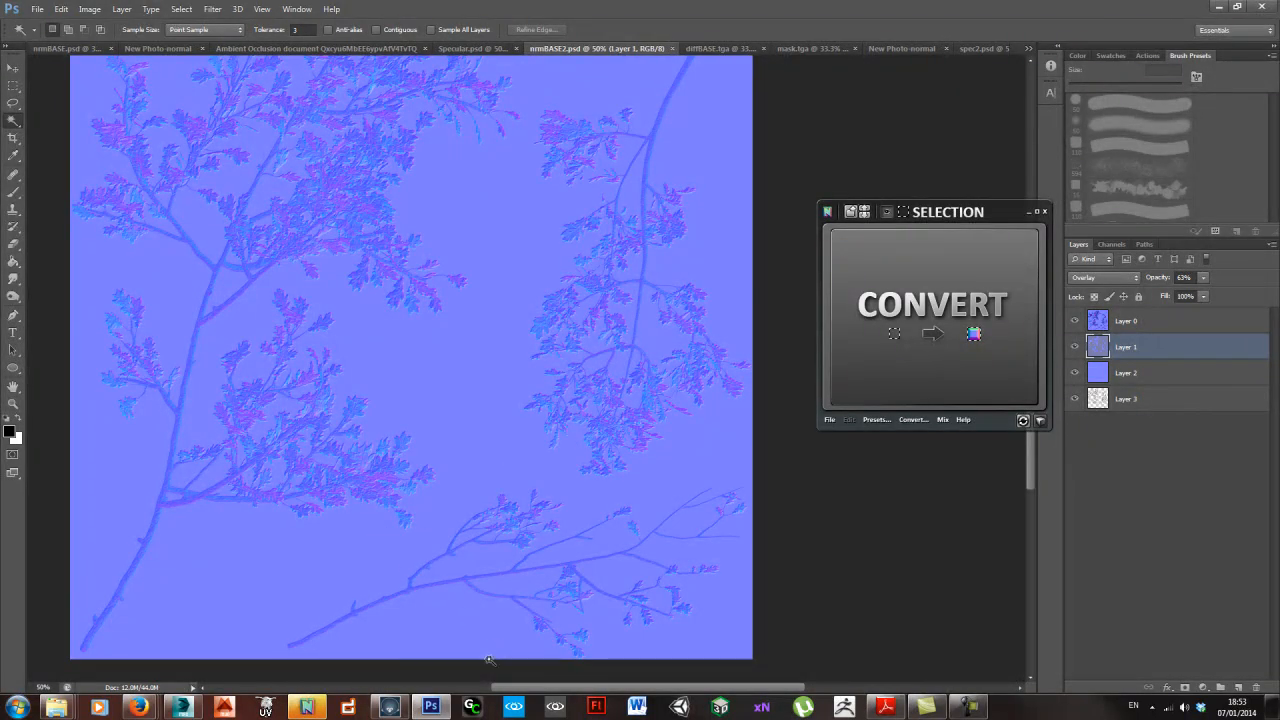
- Switch to Marmoset Toolbag, inspect the updated branches and set the Sunlight sky's rotation to about 126
click(390, 710)
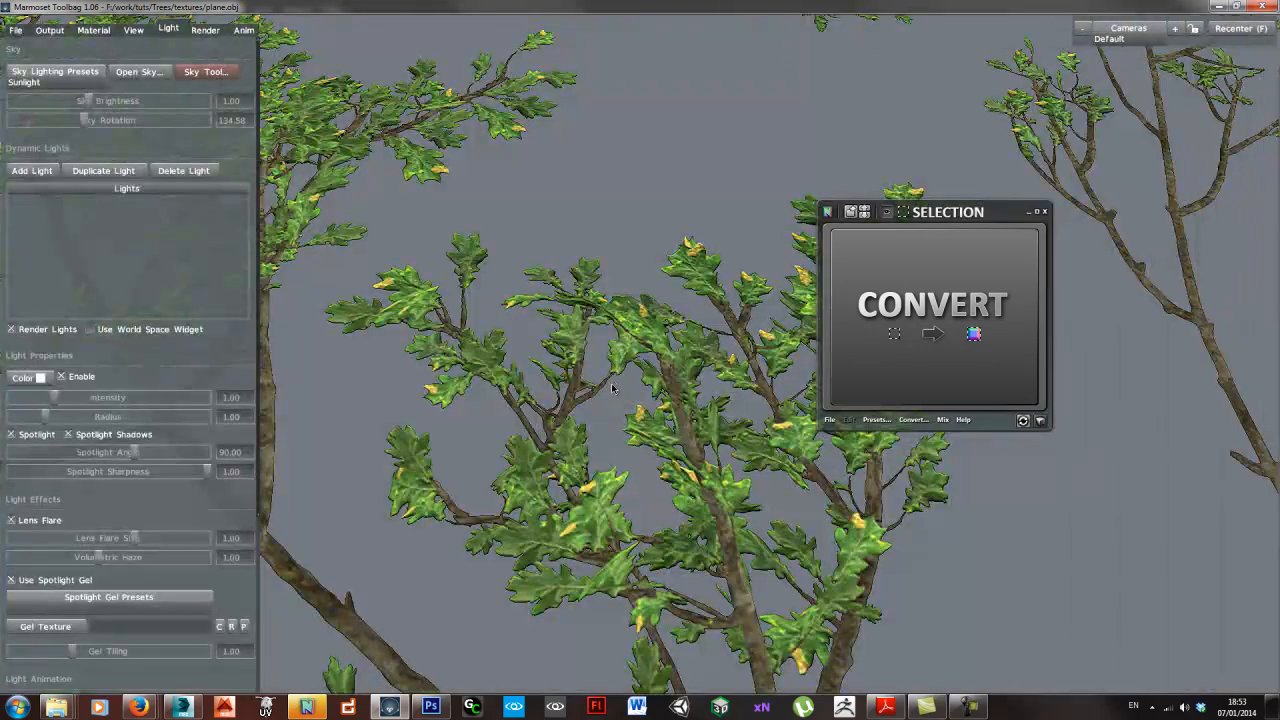
drag(563, 563, 573, 483)
drag(84, 120, 79, 121)
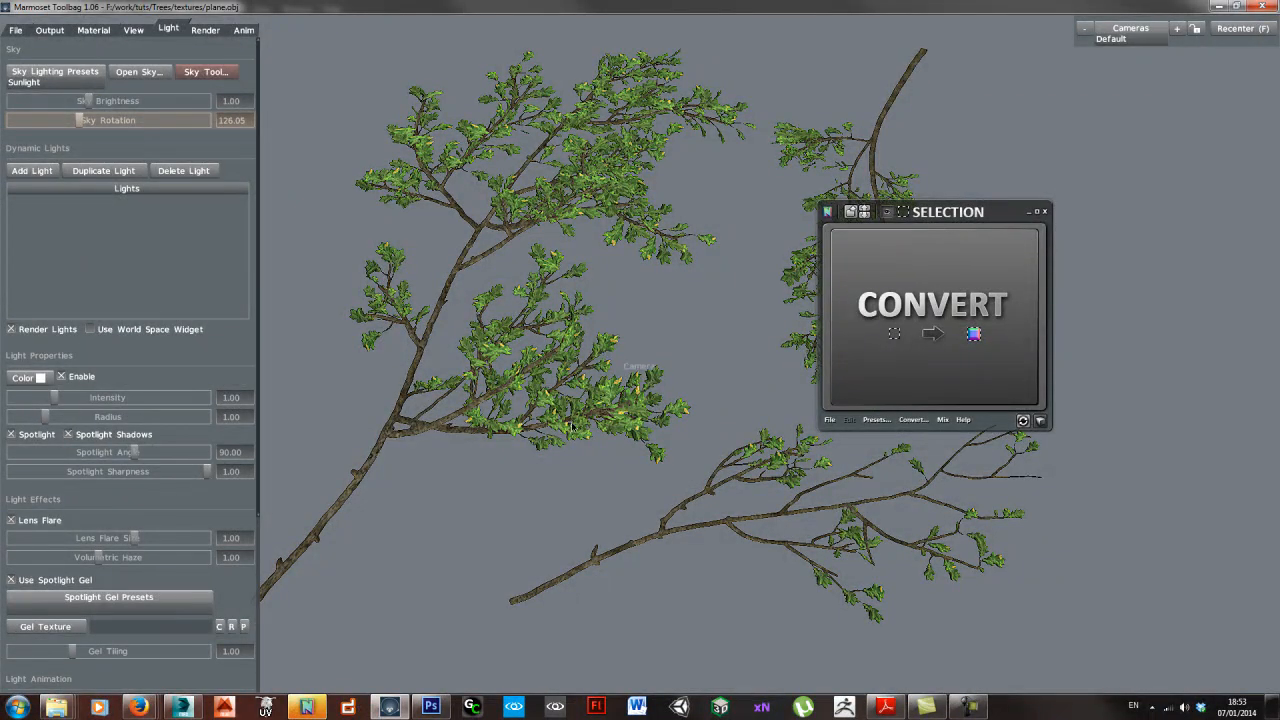
- Light the scene with the Forest Cover sky preset at brightness 1.55 and rotation about 205, viewing the branches from several angles
click(45, 72)
click(43, 357)
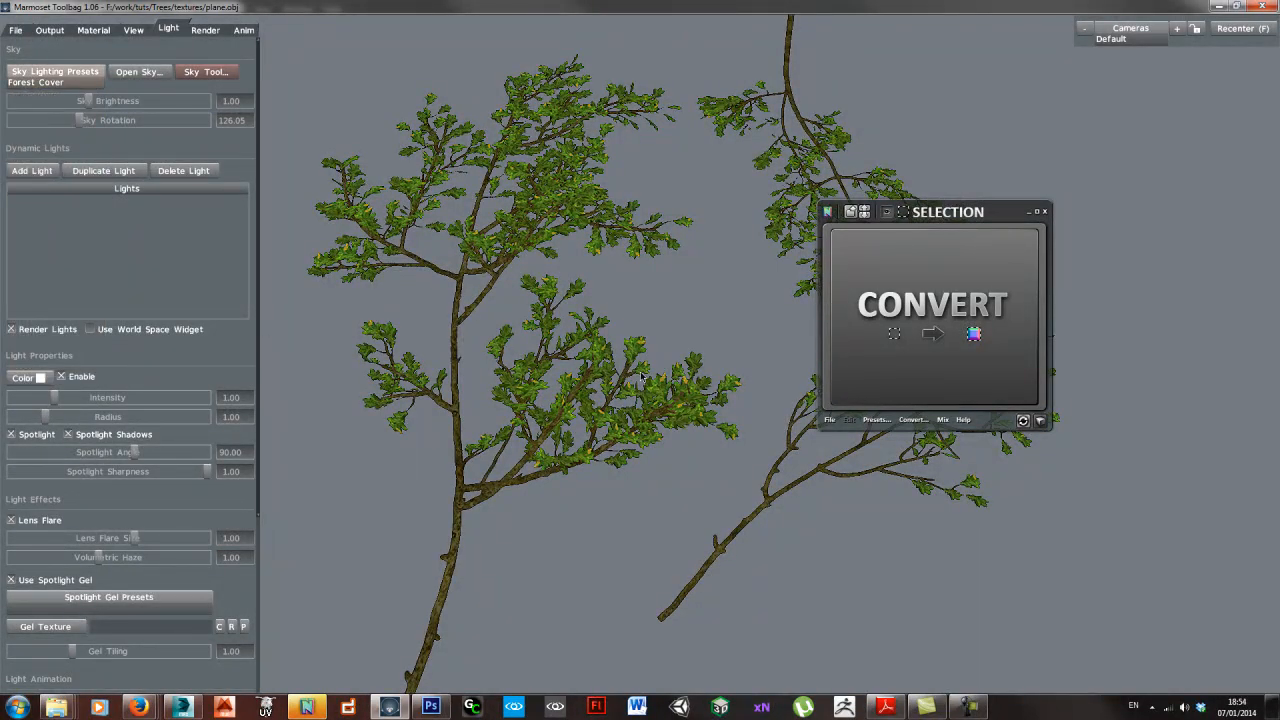
mouse_move(68, 122)
mouse_down()
mouse_move(98, 119)
mouse_move(104, 101)
mouse_move(8, 119)
mouse_move(140, 120)
mouse_move(86, 120)
mouse_up()
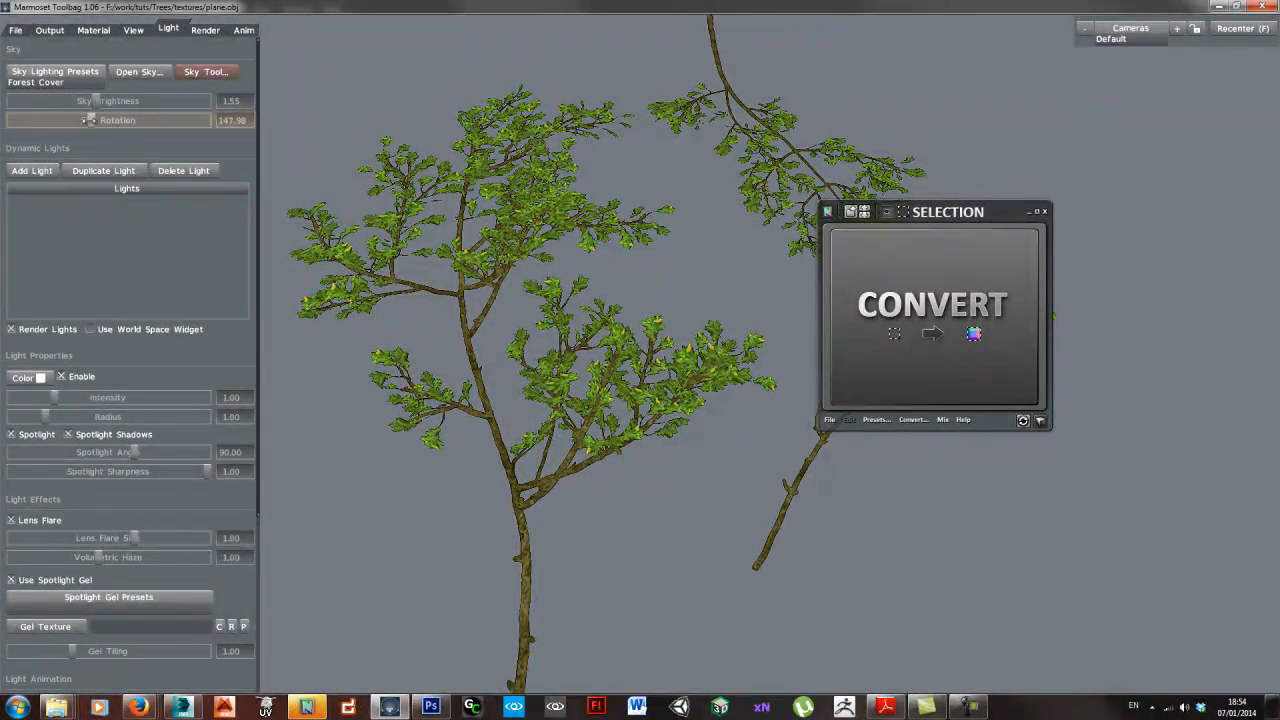
drag(723, 456, 609, 421)
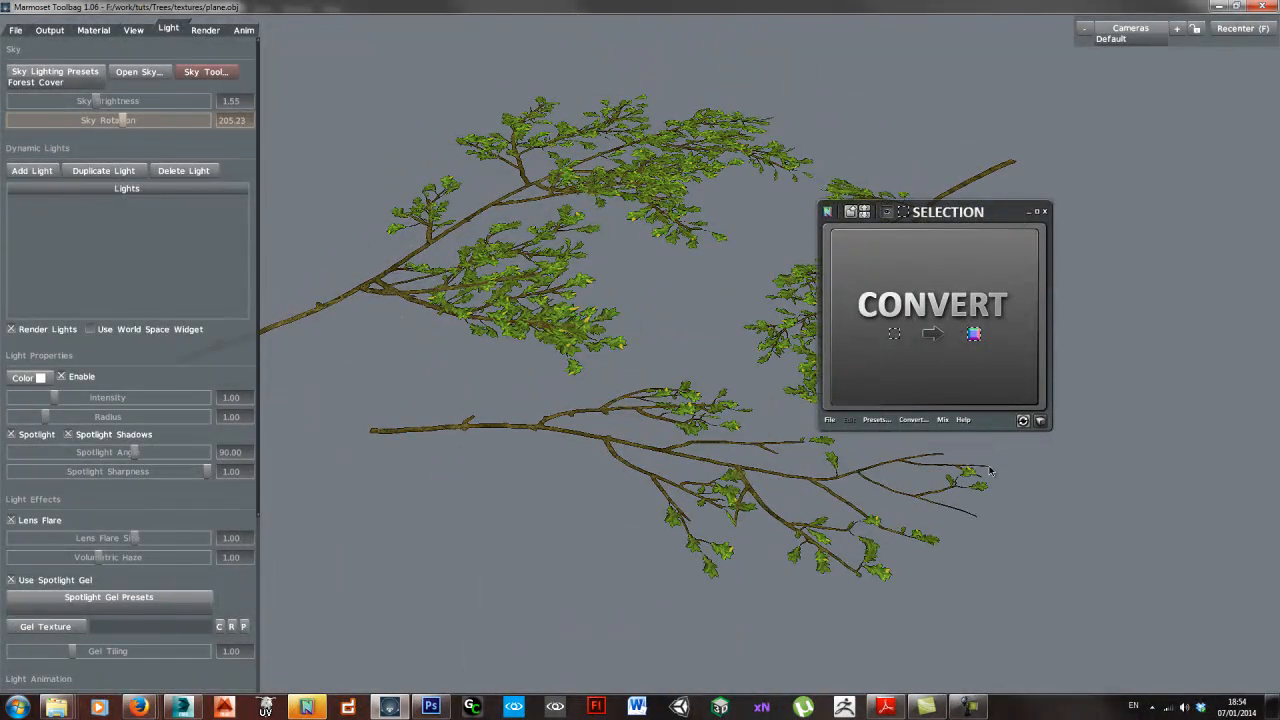